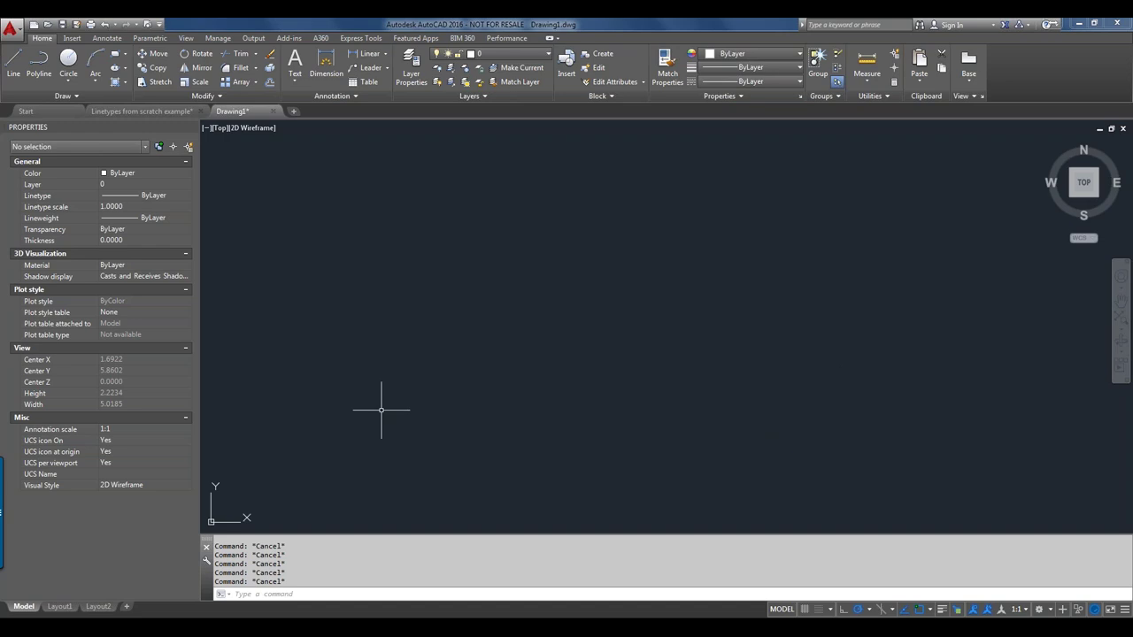
Step: Review the existing layers of Drawing1 and their assigned linetypes in the layer properties, widening the columns for reading
click(545, 54)
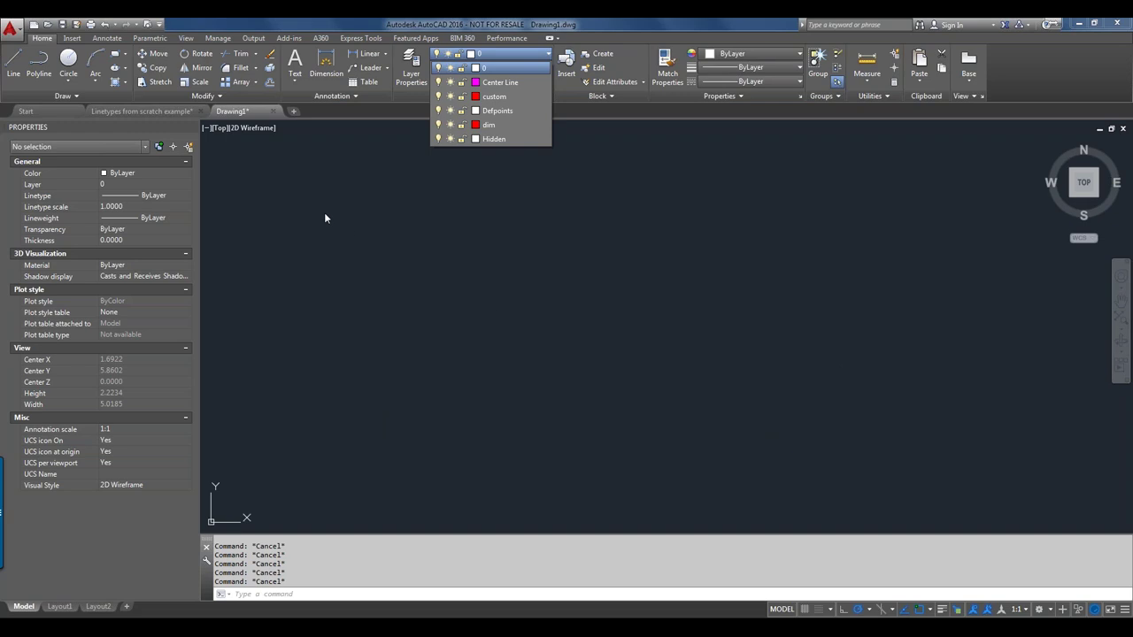
click(411, 71)
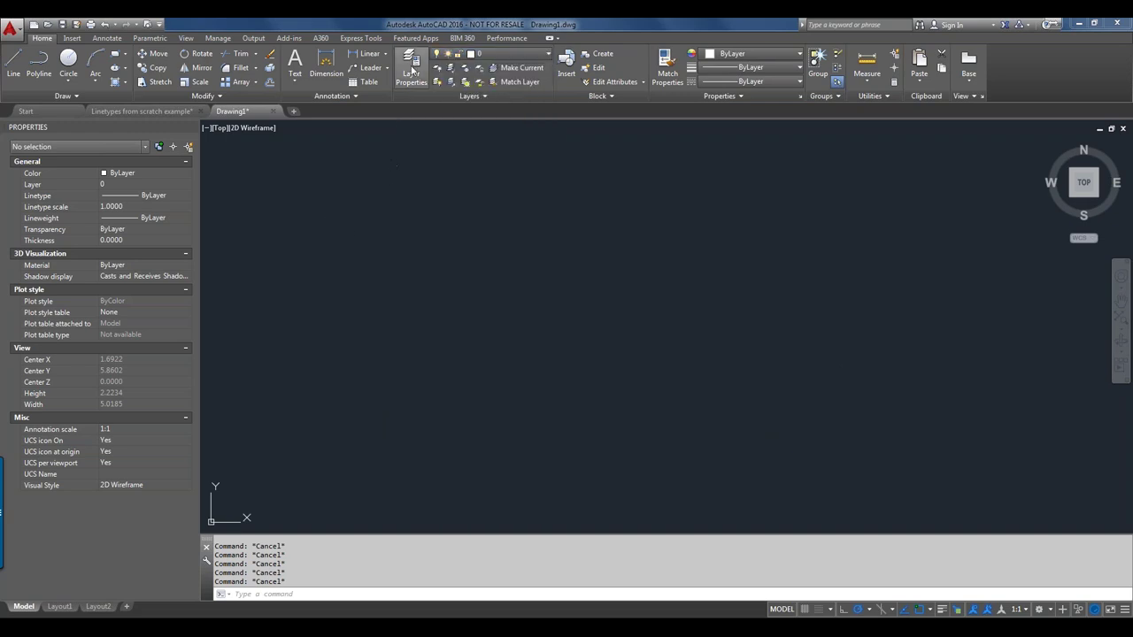
click(412, 71)
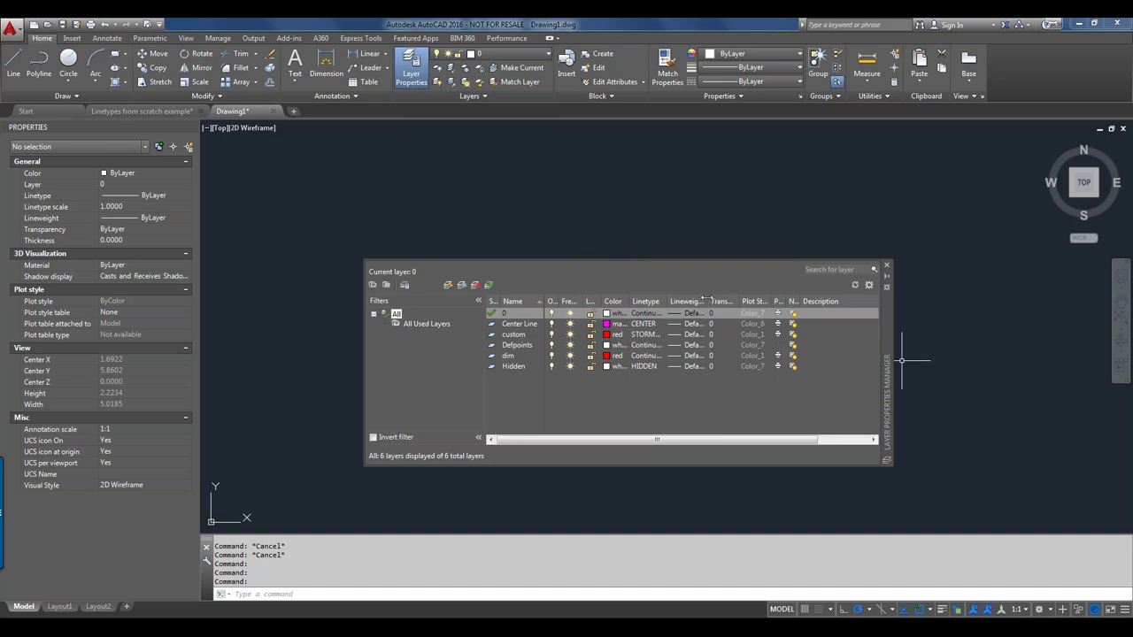
mouse_move(705, 302)
mouse_down()
mouse_move(735, 301)
mouse_move(668, 301)
mouse_move(691, 302)
mouse_up()
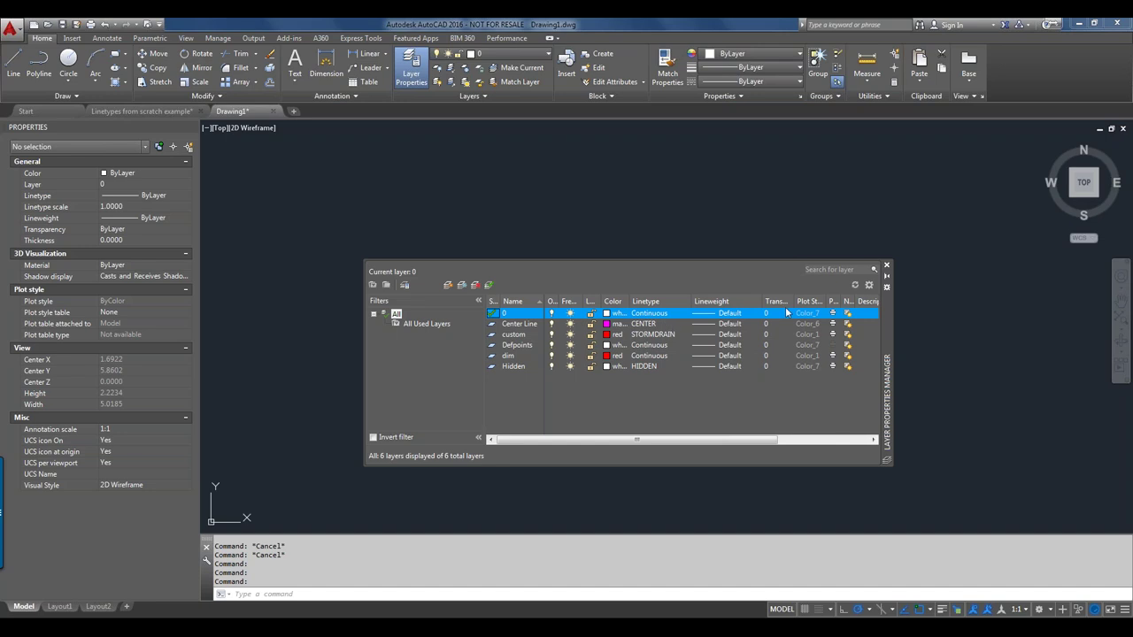
click(887, 266)
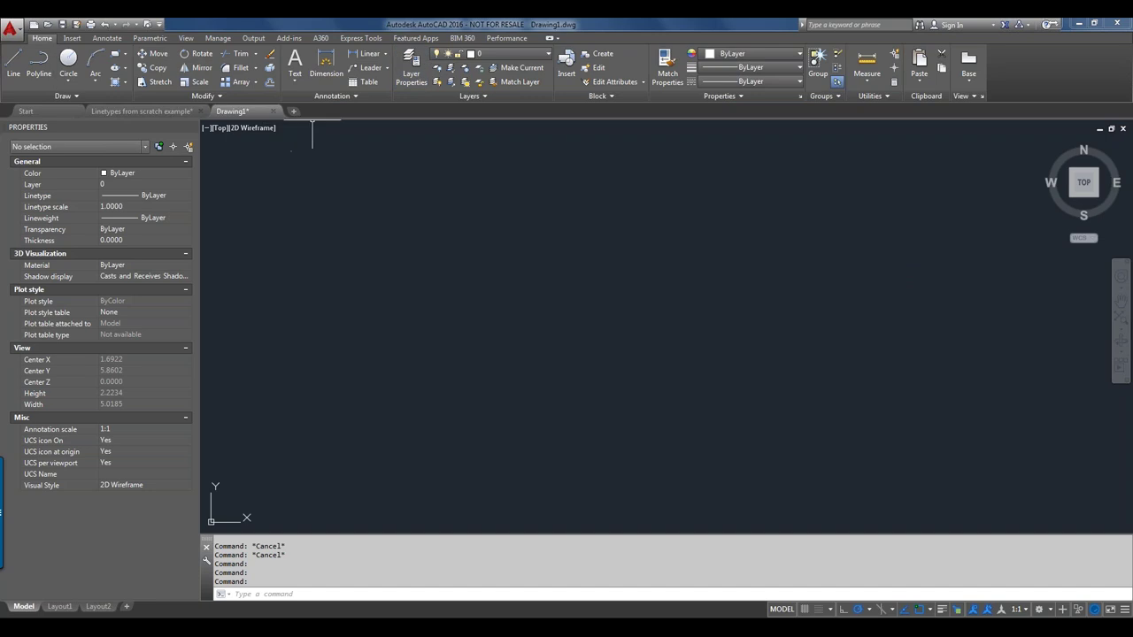
Step: Start a new drawing and check which linetypes are loaded for layer 0
click(291, 112)
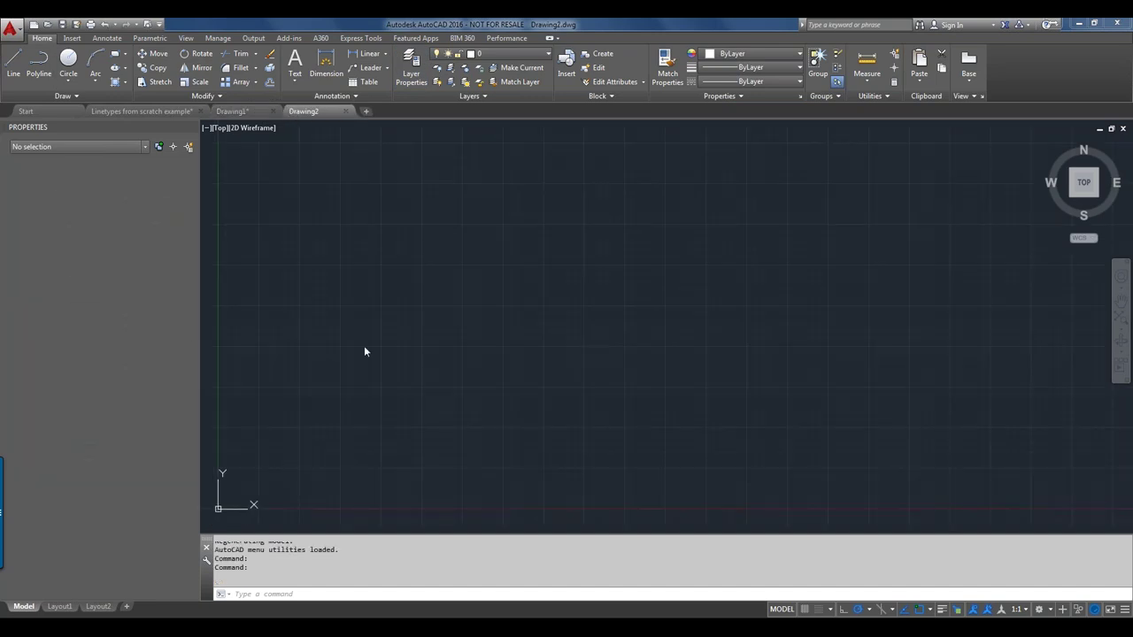
text(la)
key(Return)
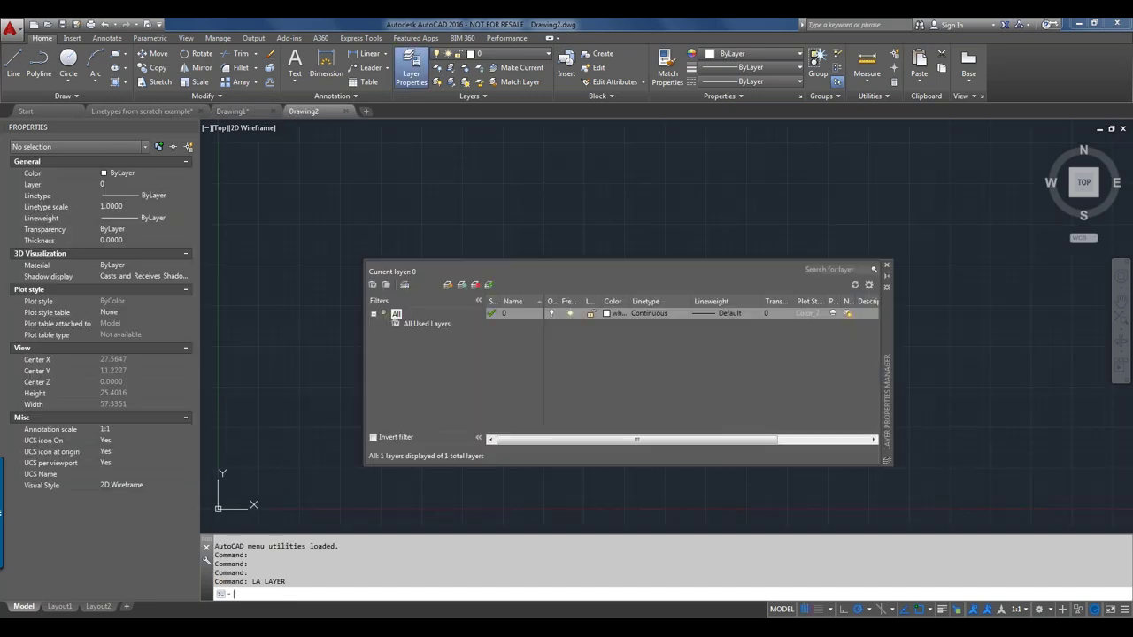
click(653, 314)
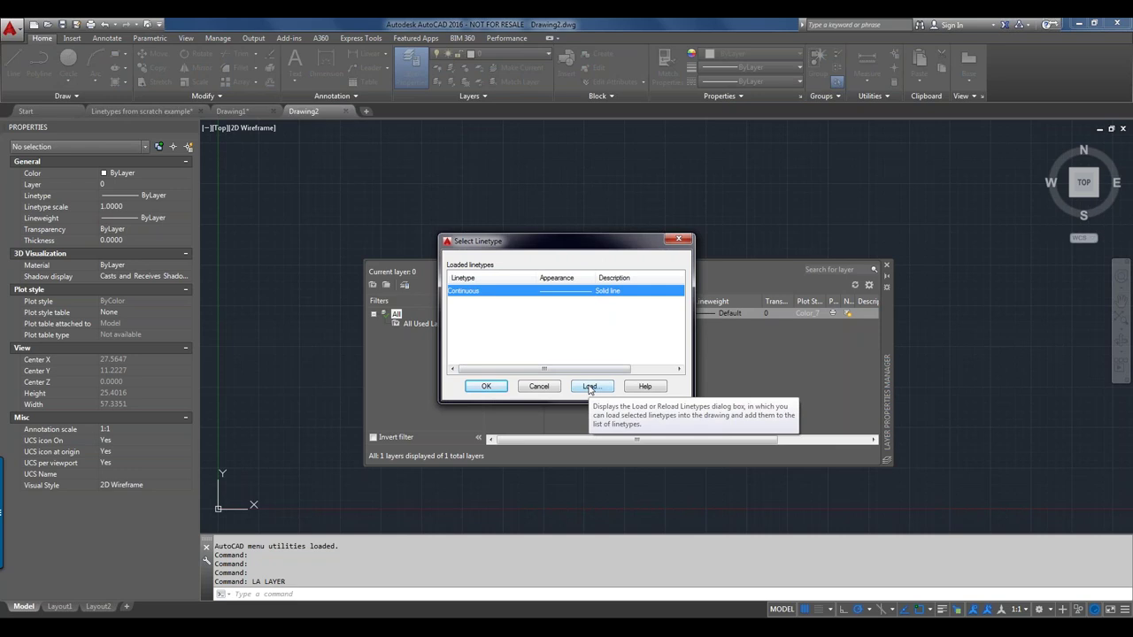
click(532, 390)
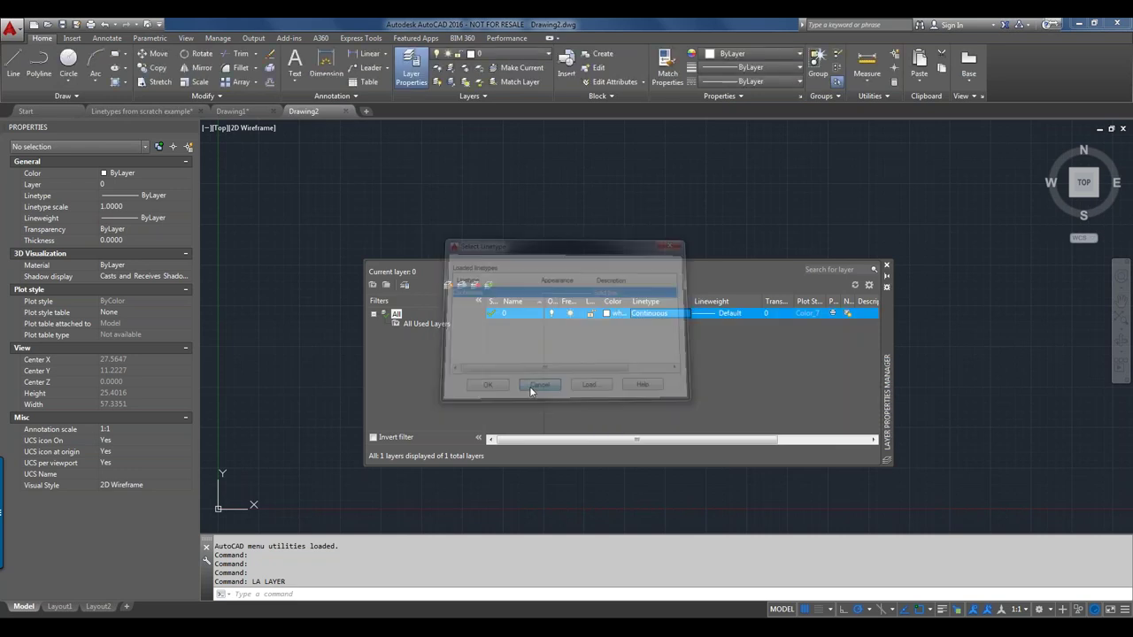
click(886, 264)
Step: Draw a horizontal line 8 units long in the new drawing
click(13, 64)
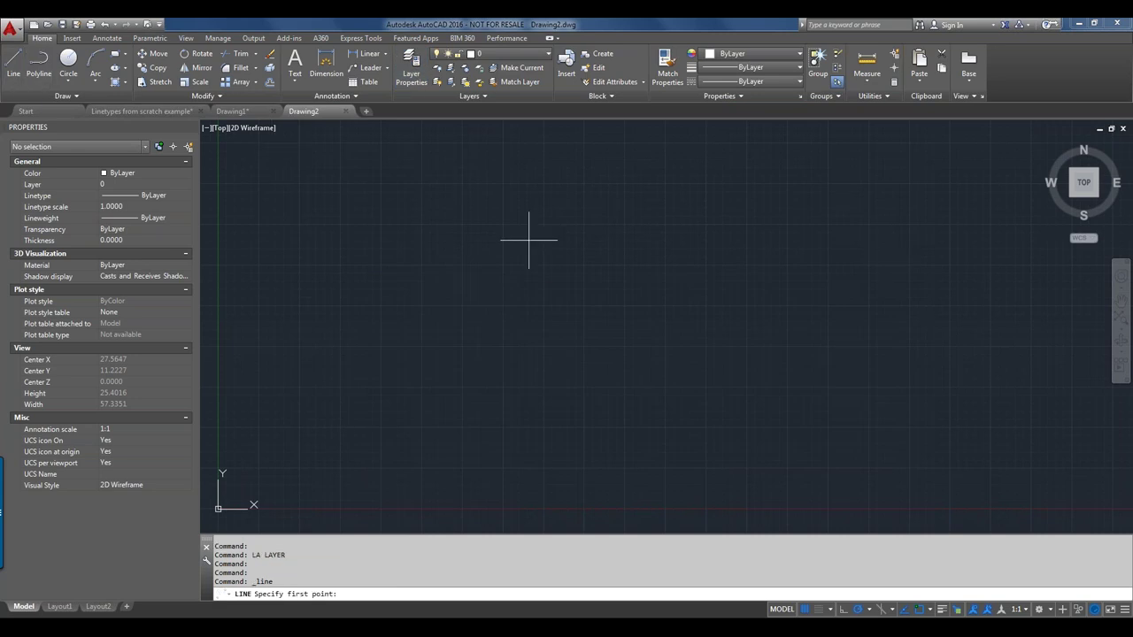
click(426, 249)
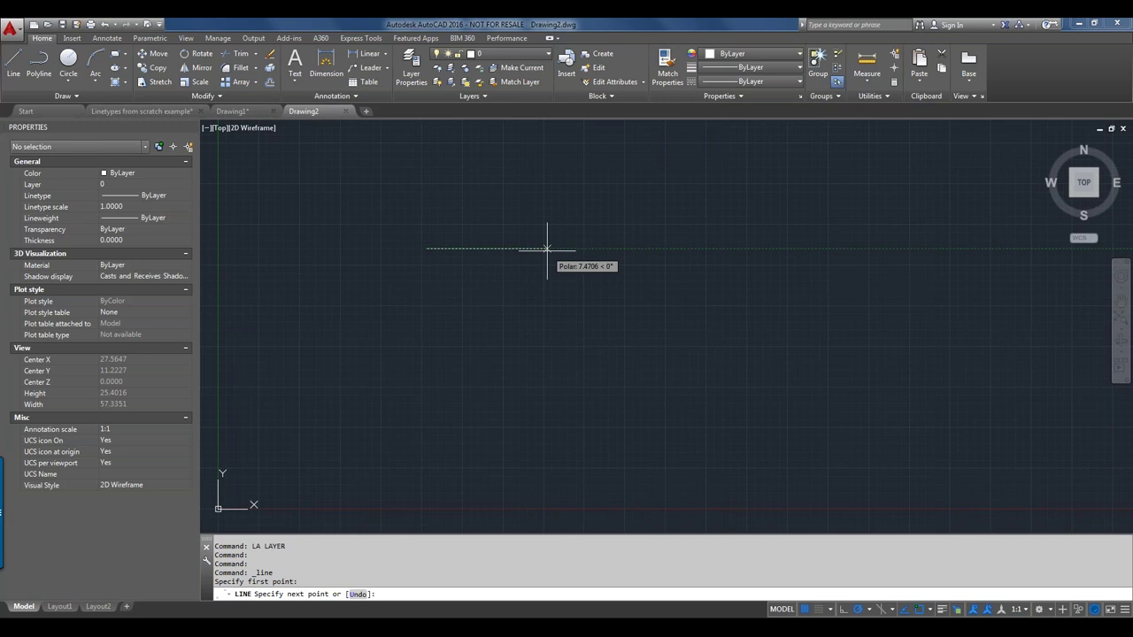
text(8)
key(Return)
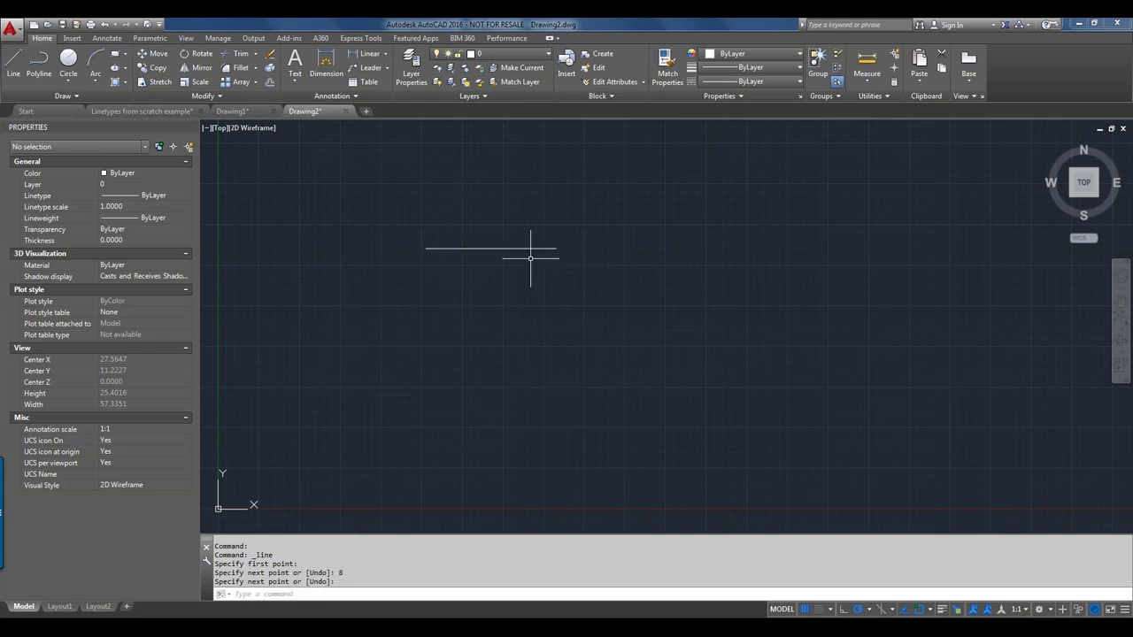
key(Return)
scroll(523, 244, up, 6)
mouse_move(523, 241)
middle_down()
mouse_move(756, 253)
mouse_move(738, 215)
middle_up()
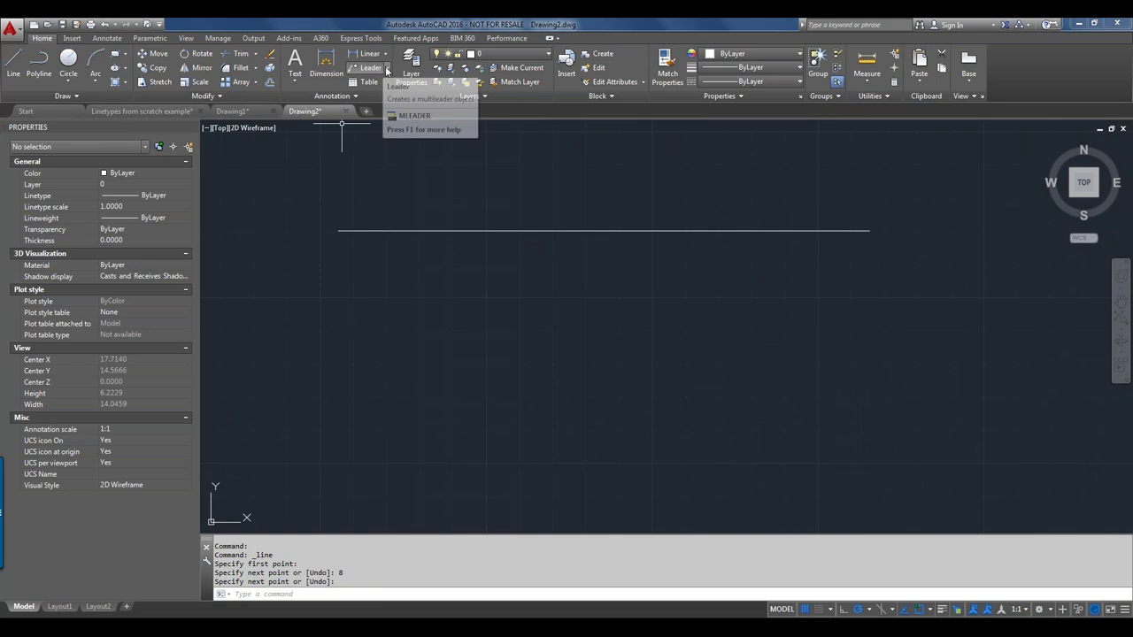
Step: Open the list of loadable linetypes for layer 0, enlarge it, and look at the available linetype definition files
click(409, 62)
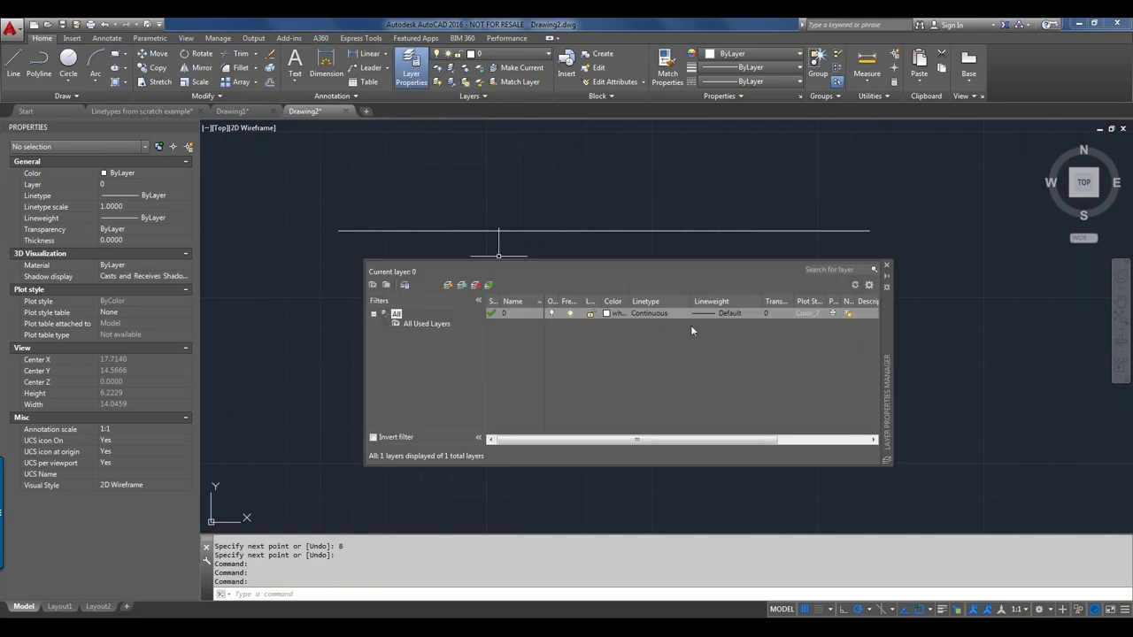
click(661, 312)
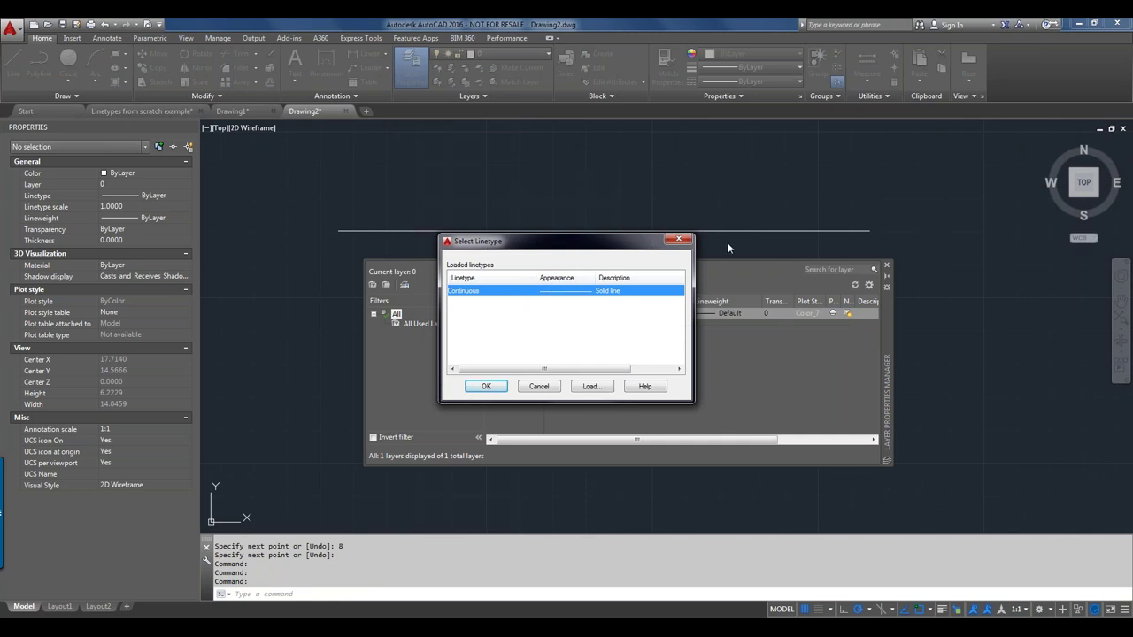
click(591, 387)
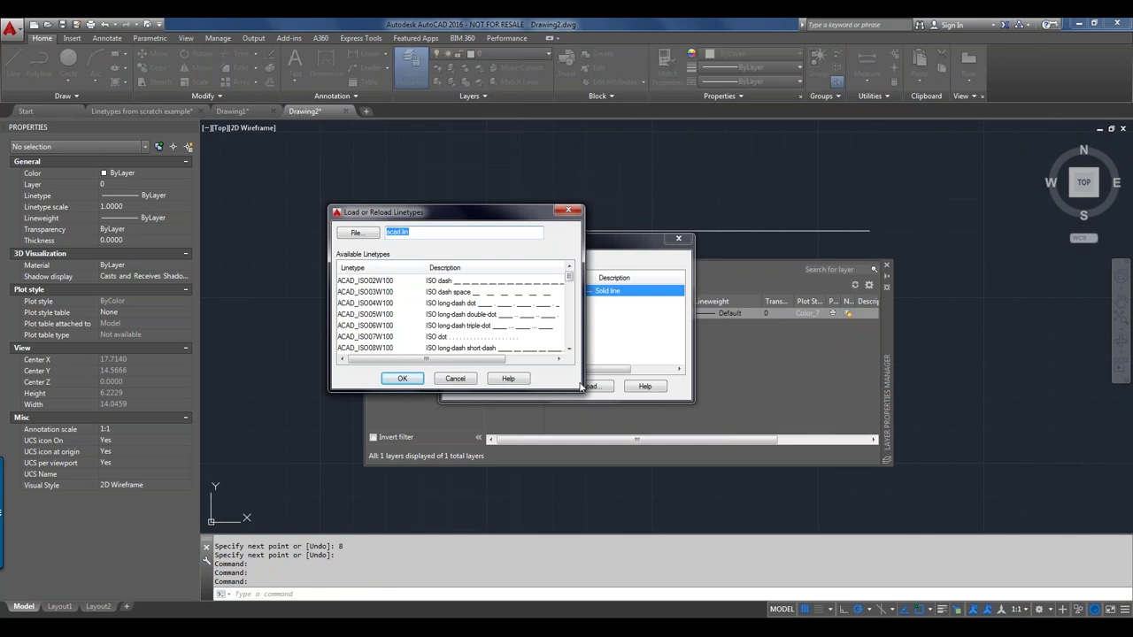
drag(581, 389, 679, 524)
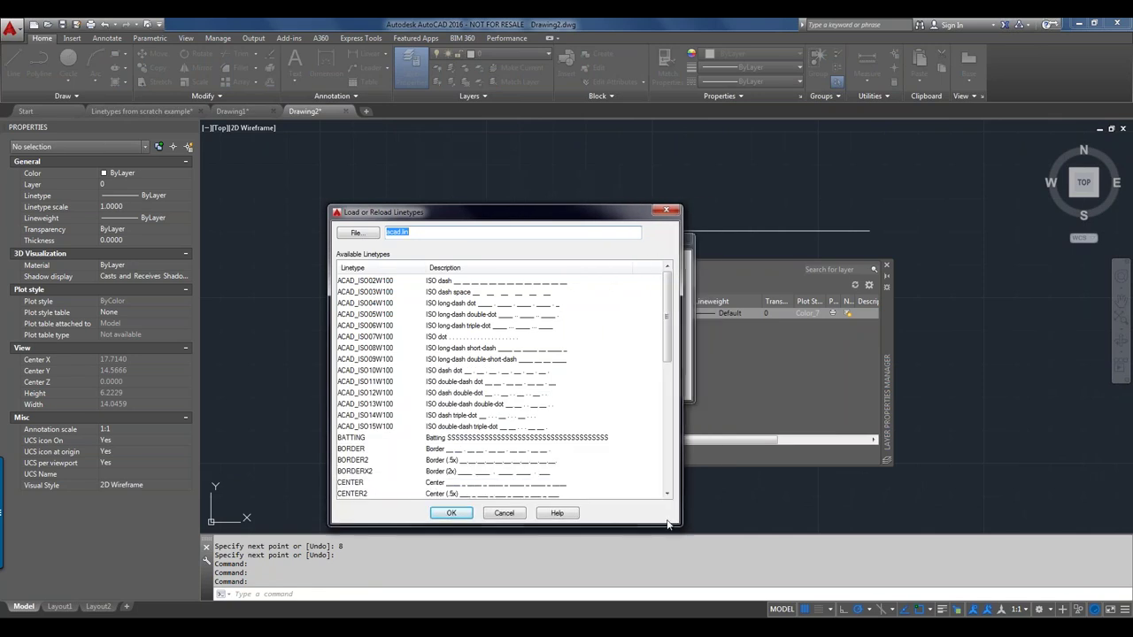
click(357, 233)
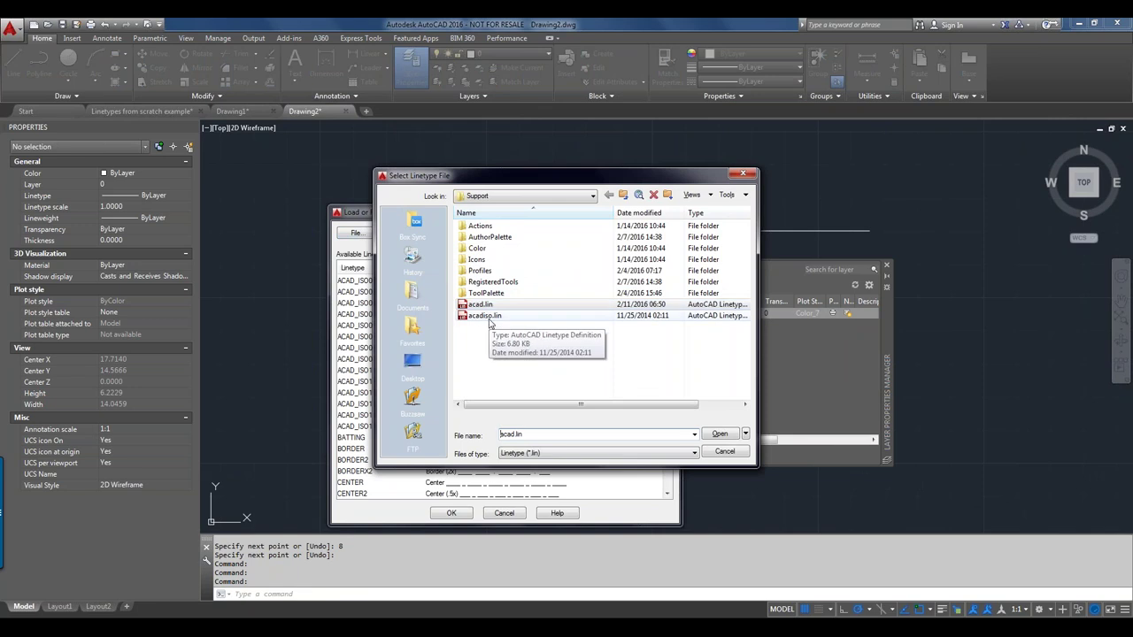
click(725, 452)
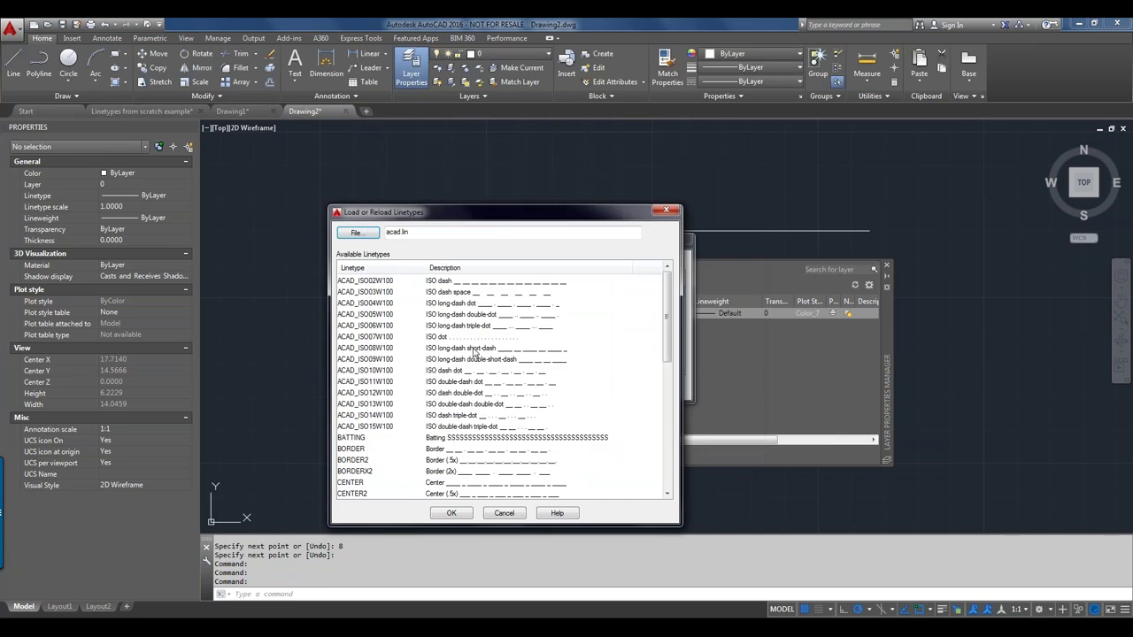
Step: Load the CENTER and HIDDEN linetypes from acad.lin into the drawing
click(375, 282)
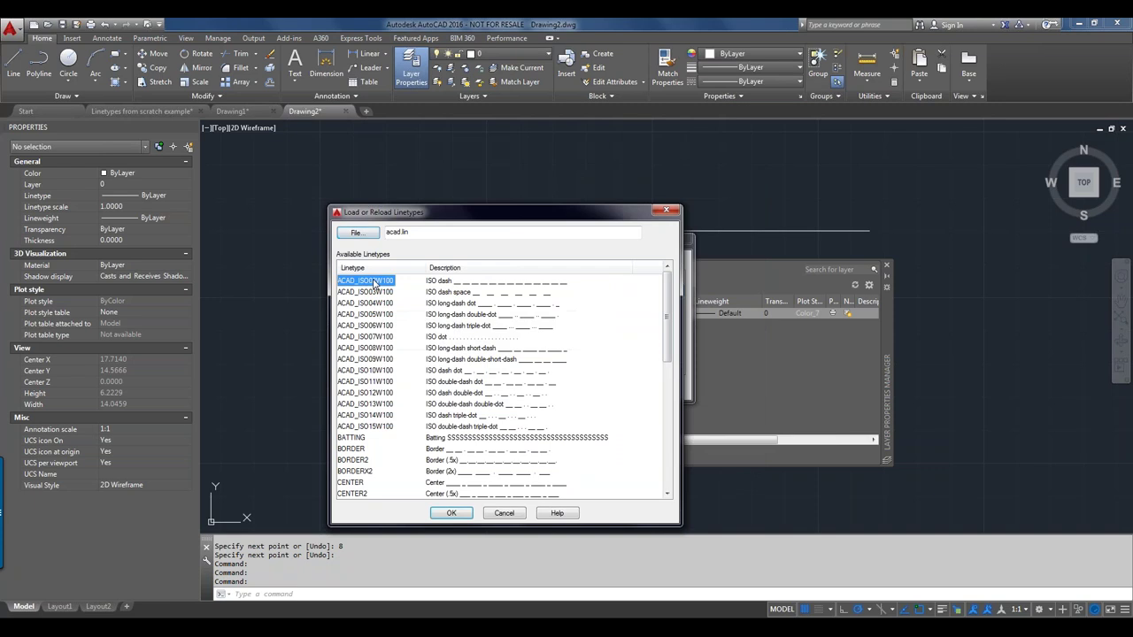
click(383, 427)
scroll(385, 428, down, 4)
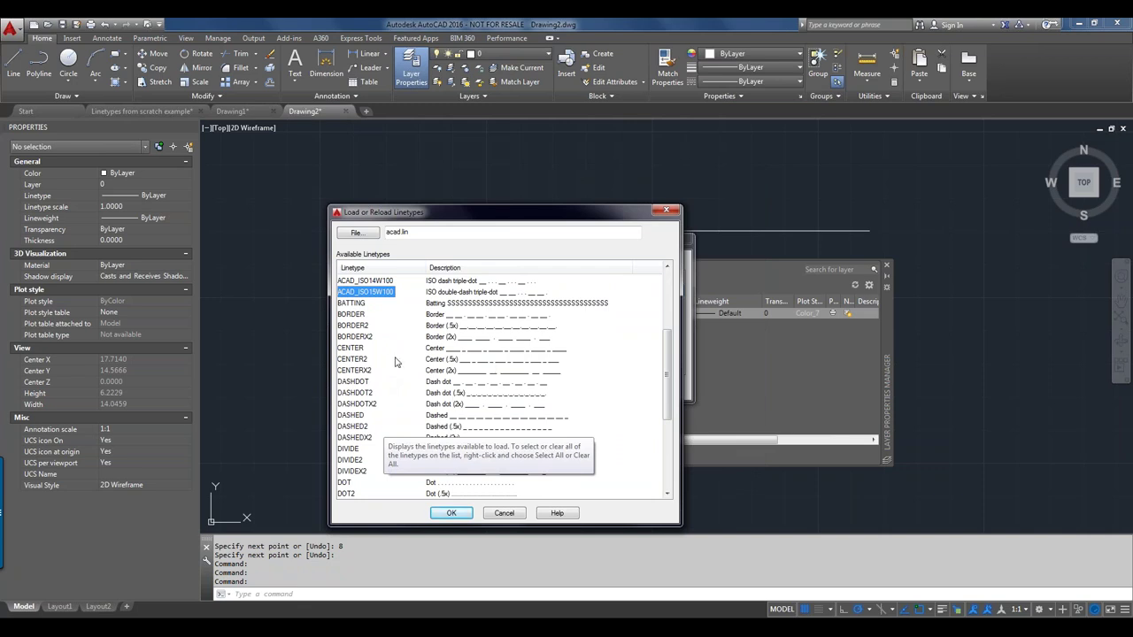
click(349, 351)
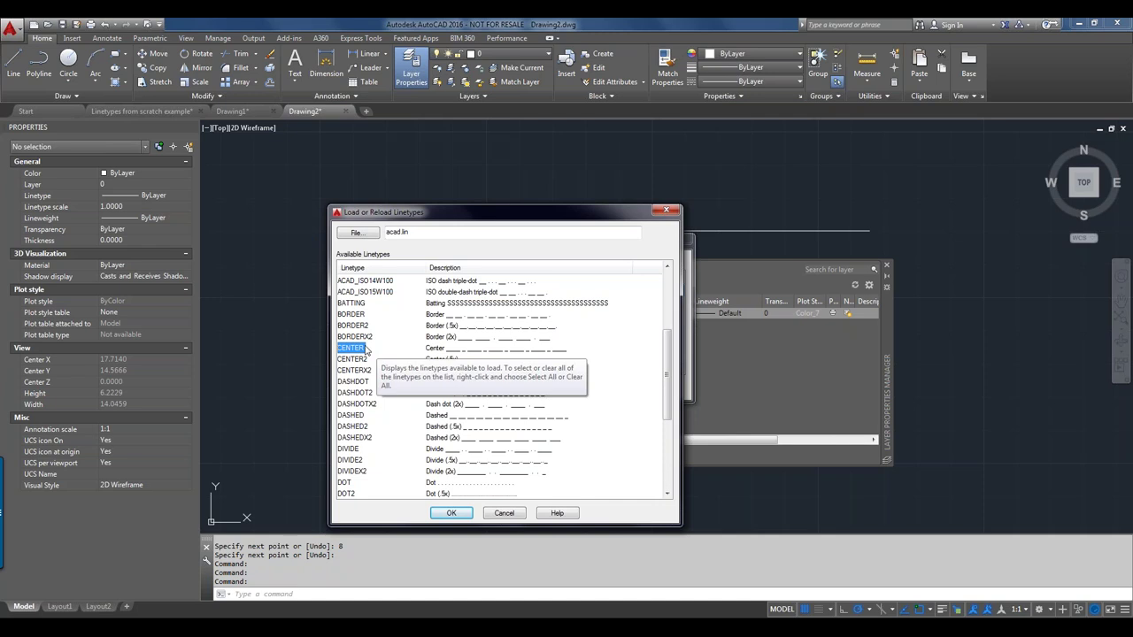
scroll(365, 351, down, 2)
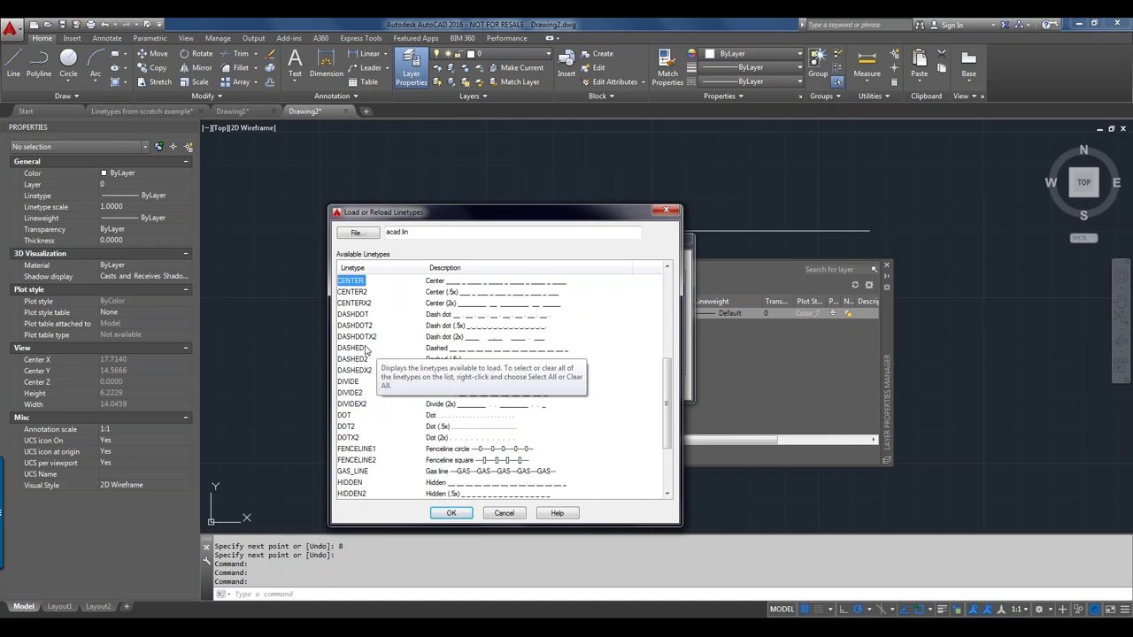
ctrl+click(356, 483)
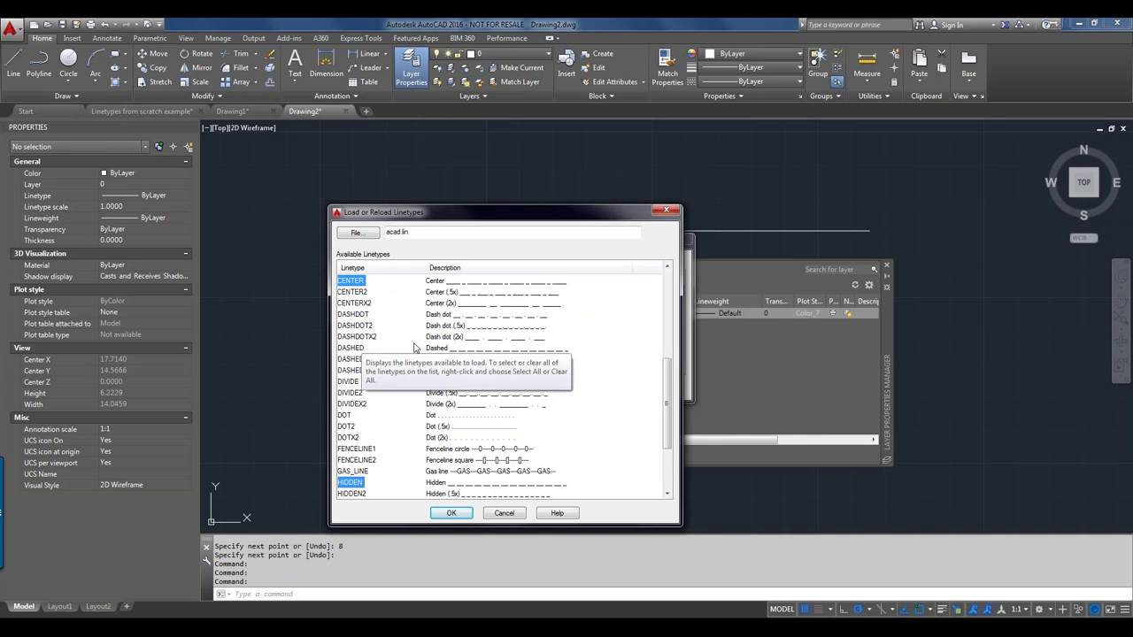
click(452, 514)
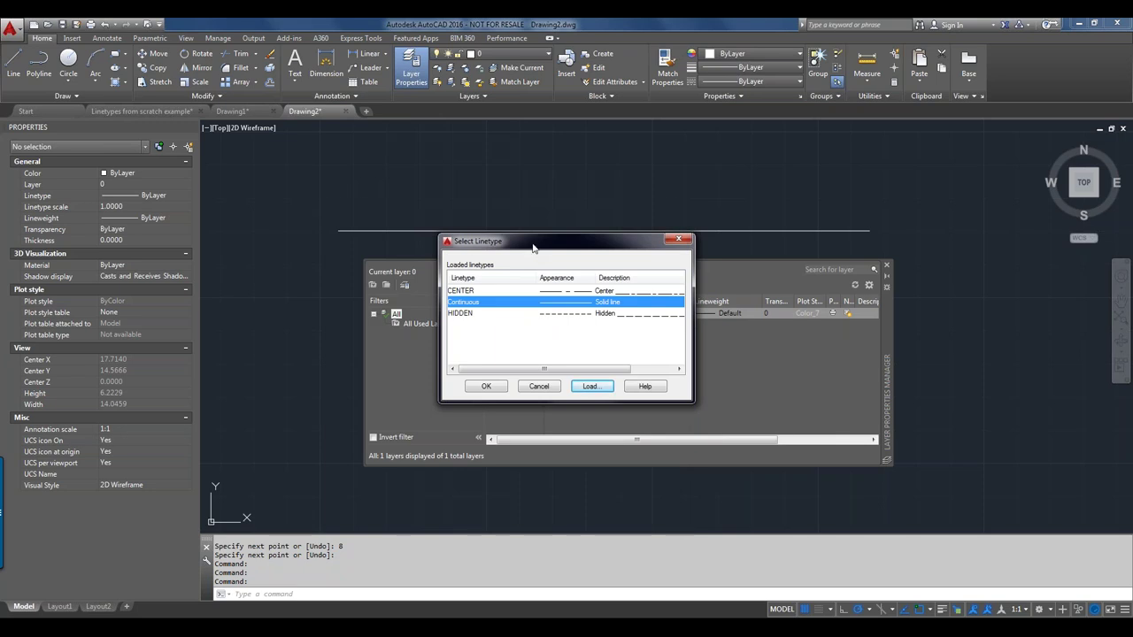
Step: Assign the CENTER linetype to layer 0
drag(531, 245, 564, 279)
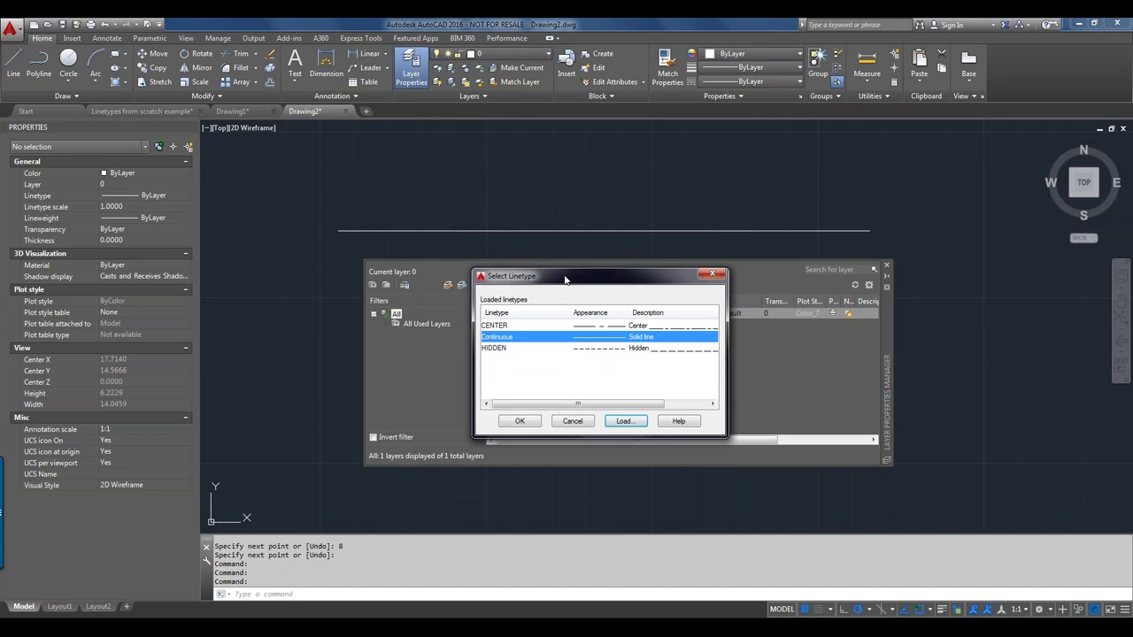
click(505, 325)
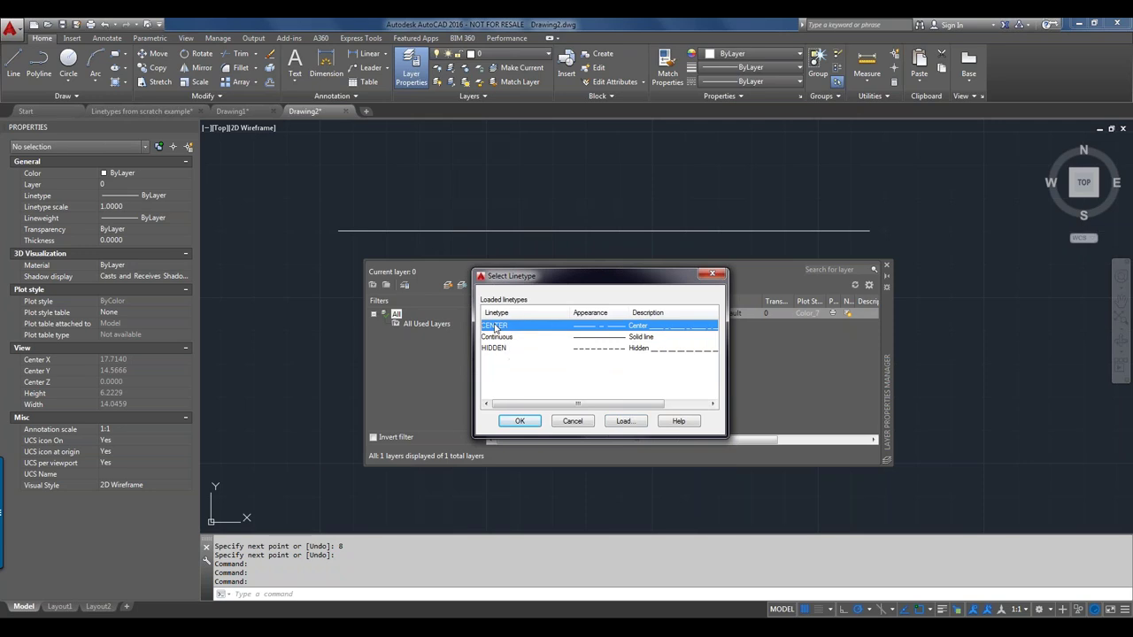
click(521, 422)
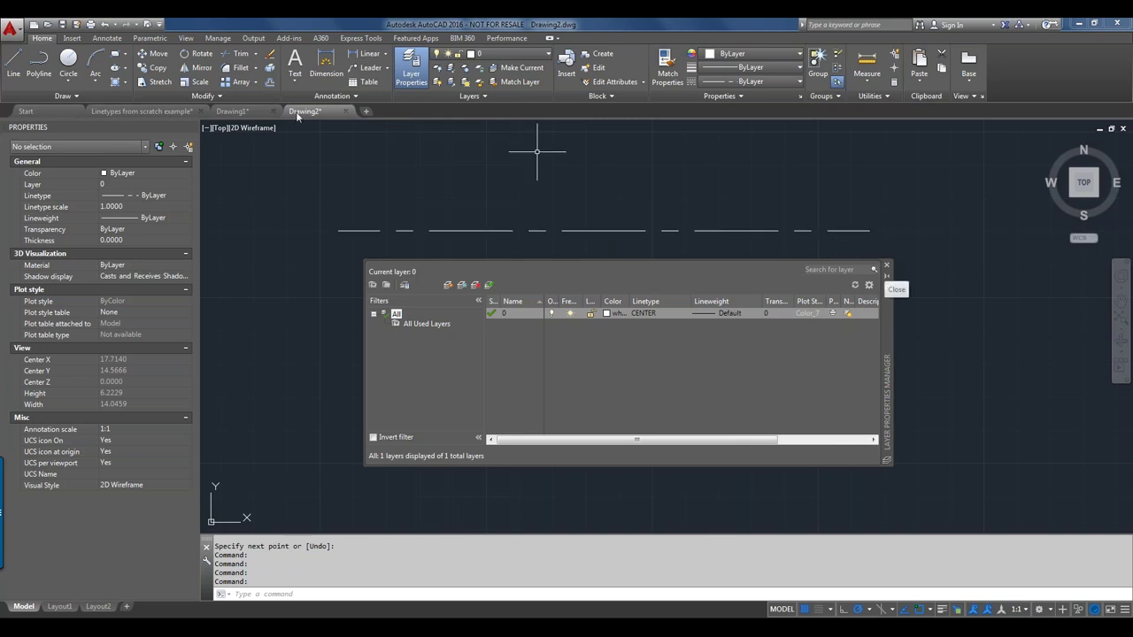
Step: Switch to Drawing1, close its layer properties, and make the Center Line layer current
click(232, 113)
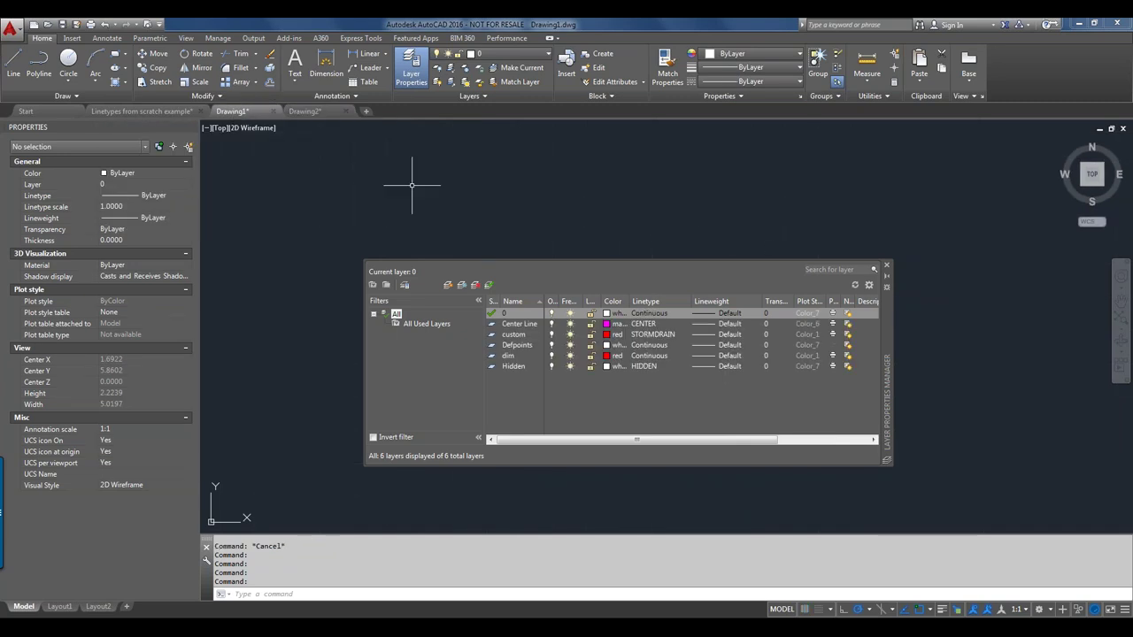
click(887, 266)
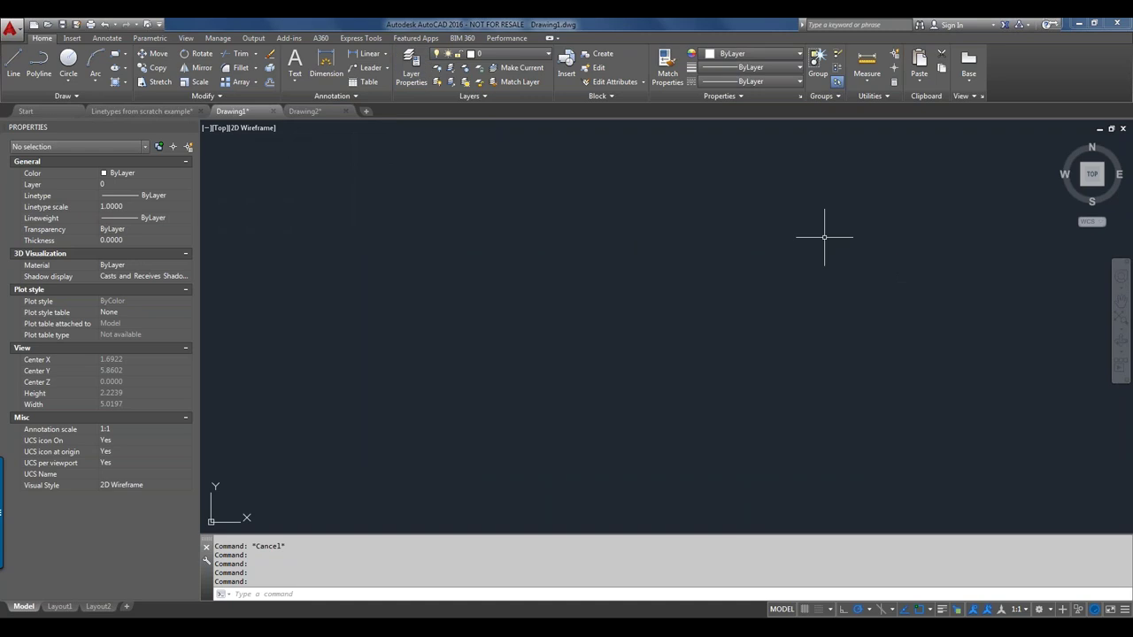
click(547, 55)
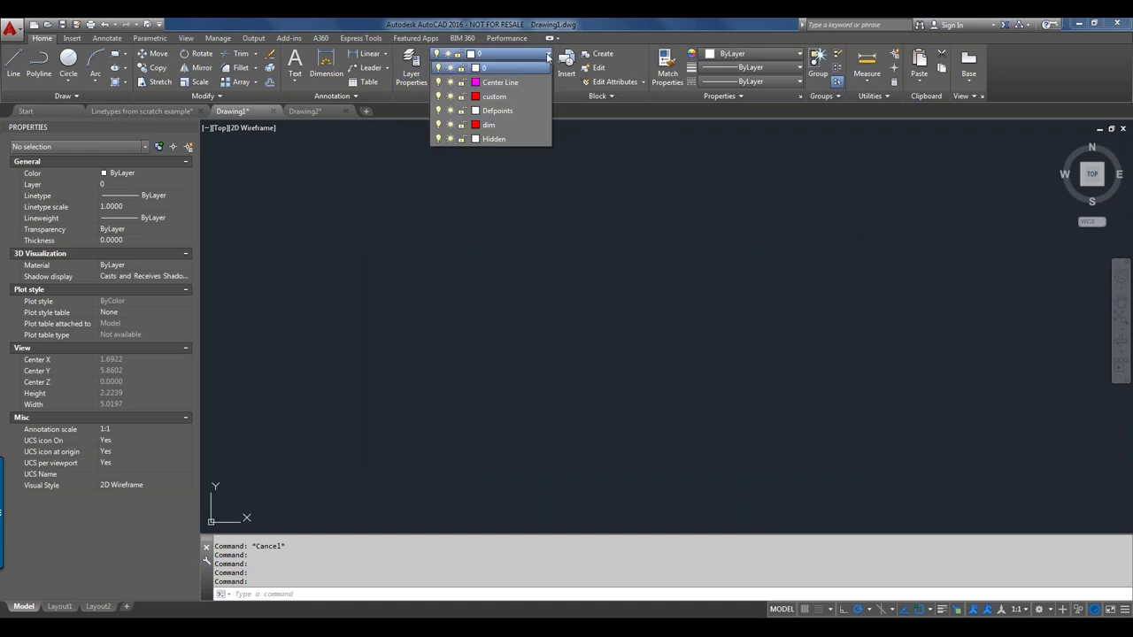
click(498, 83)
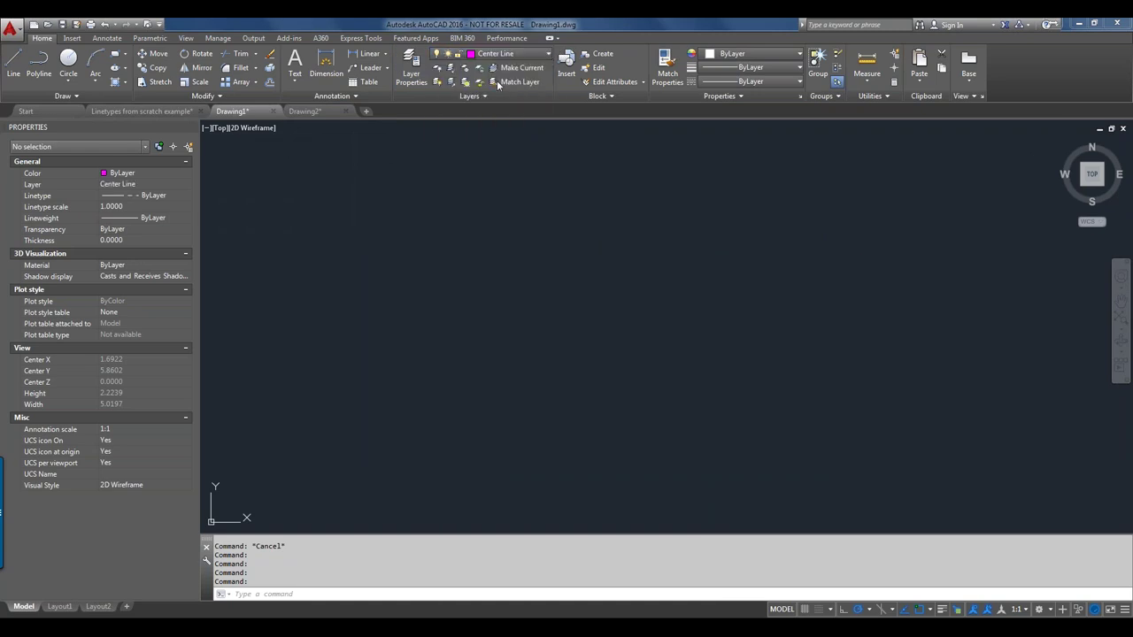
Step: Draw a horizontal line 8 units long on the Center Line layer
click(8, 73)
click(397, 206)
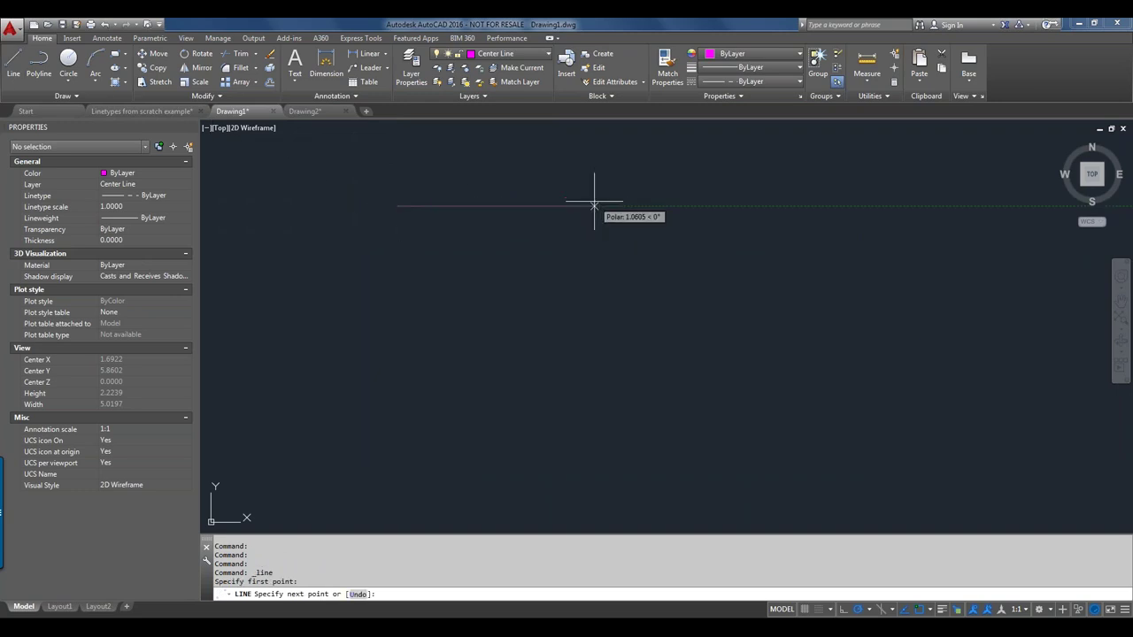
key(Return)
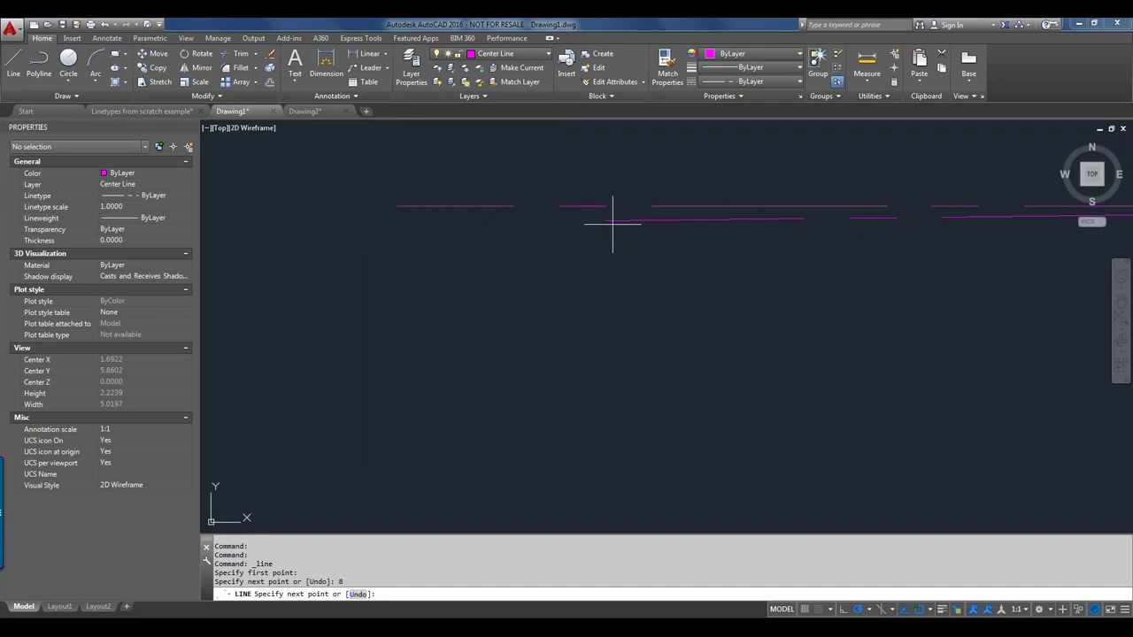
key(Return)
scroll(659, 288, down, 8)
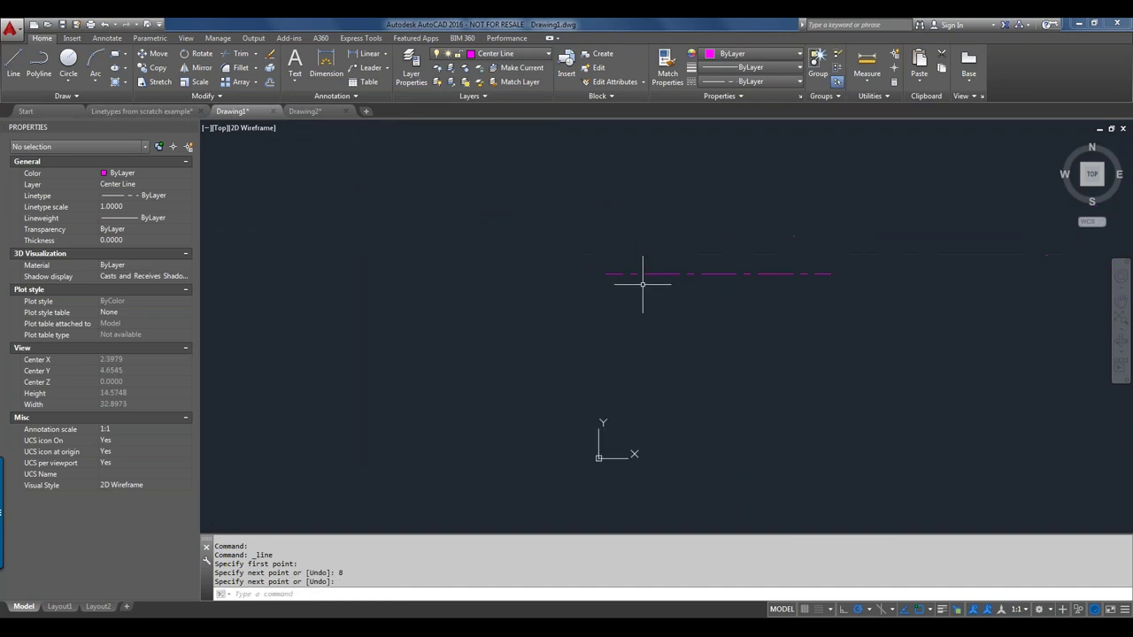
Step: Make the Hidden layer current and draw a horizontal line below the center line, aligned with both of its ends
scroll(671, 276, up, 4)
middle_drag(700, 278, 526, 232)
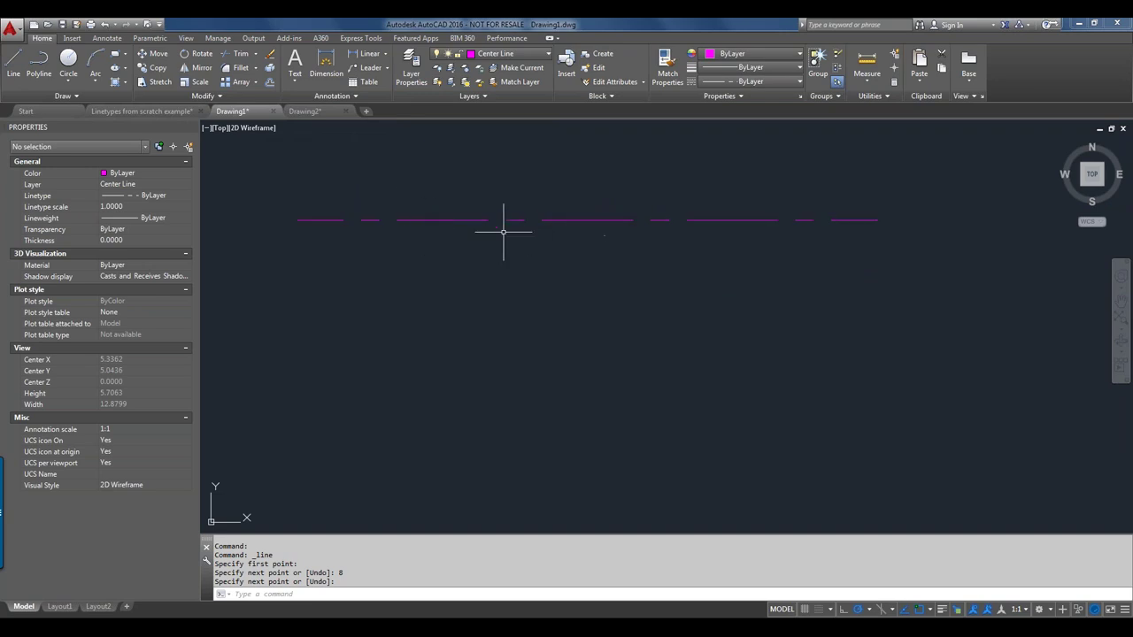
middle_drag(504, 232, 503, 292)
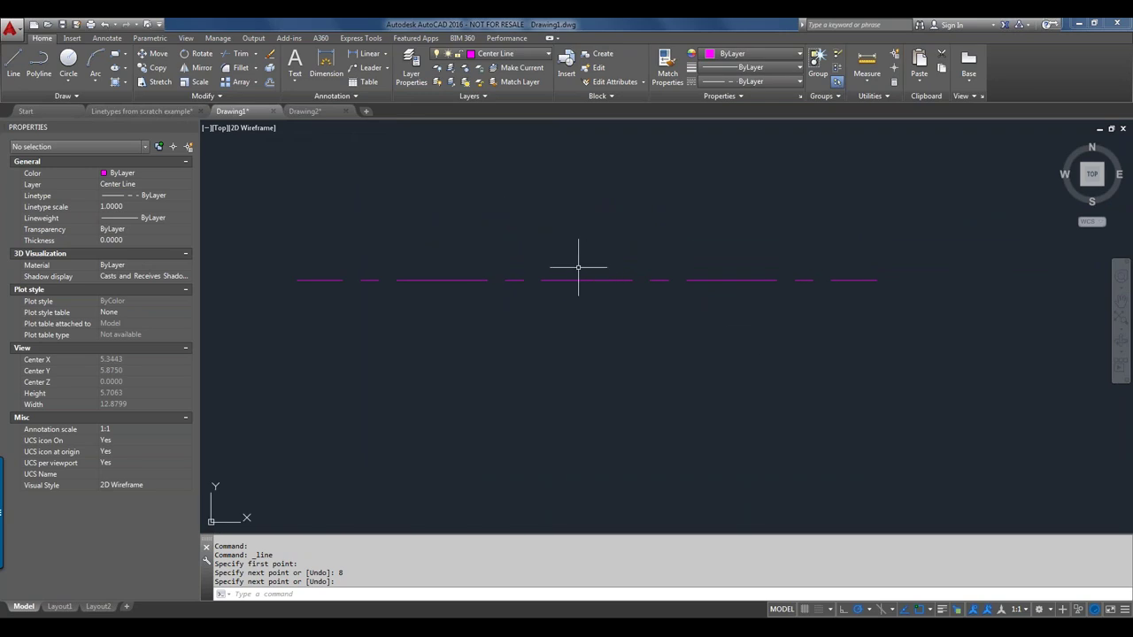
click(544, 57)
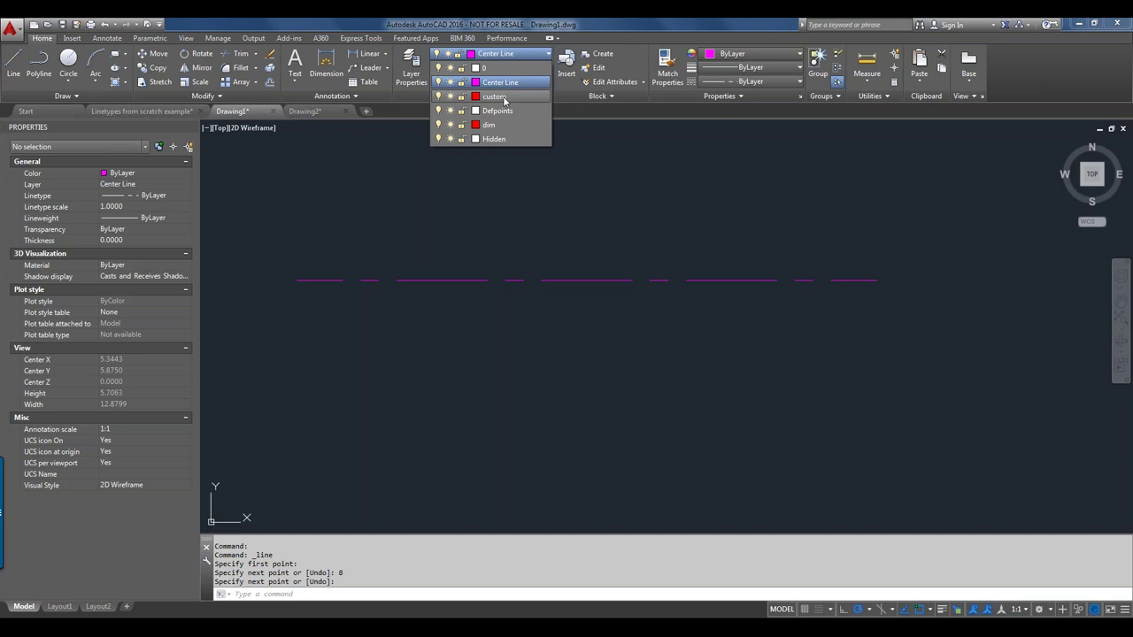
click(493, 139)
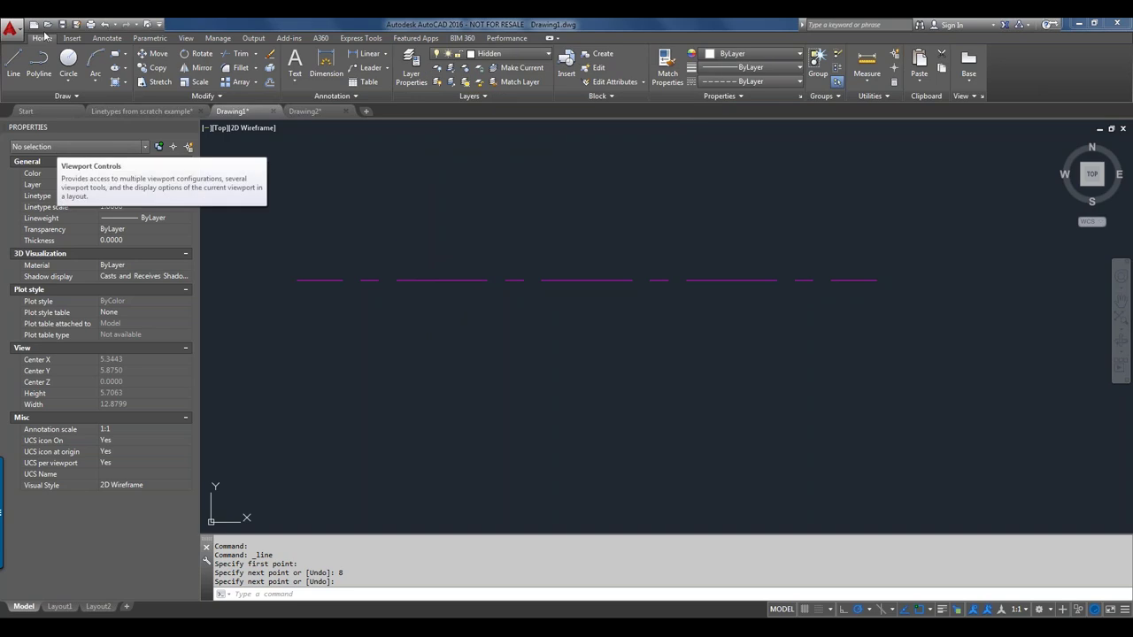
click(14, 64)
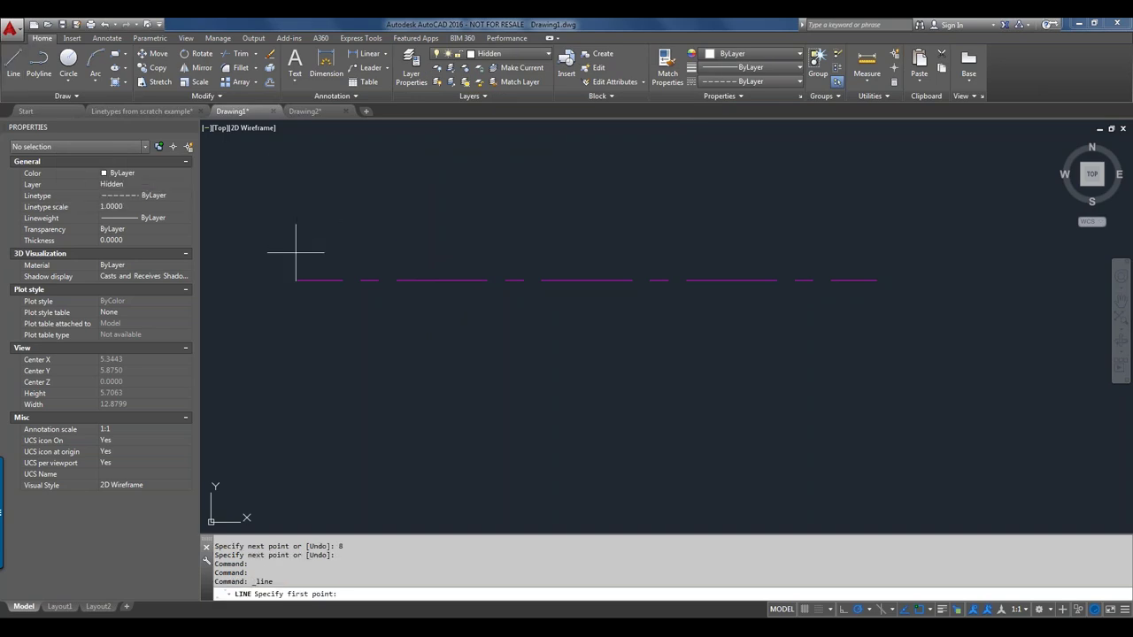
click(297, 322)
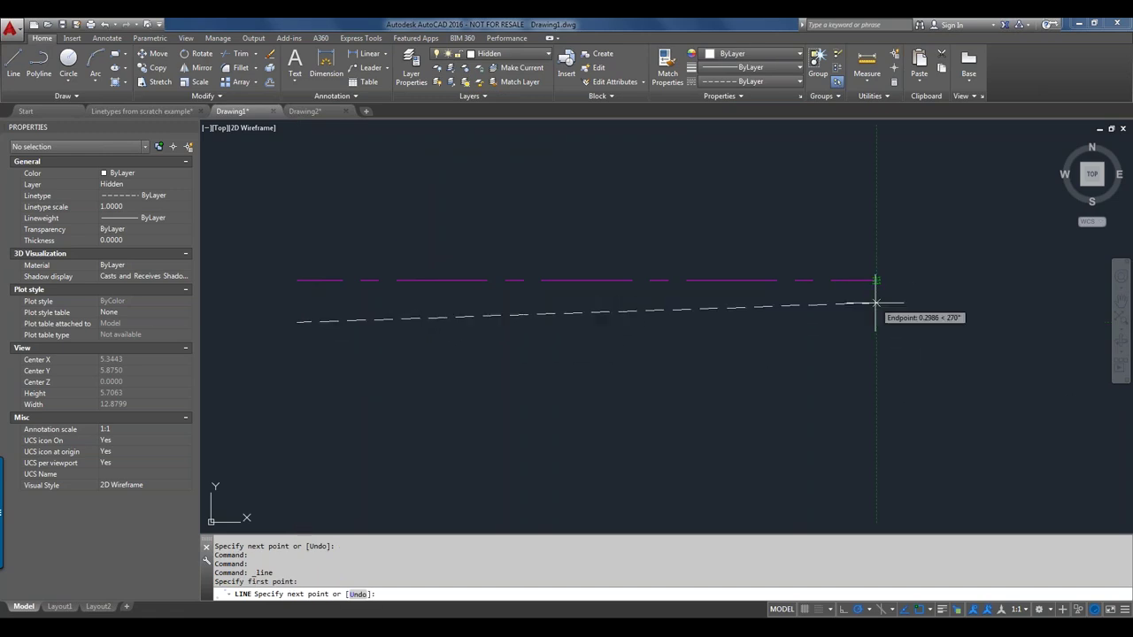
click(876, 322)
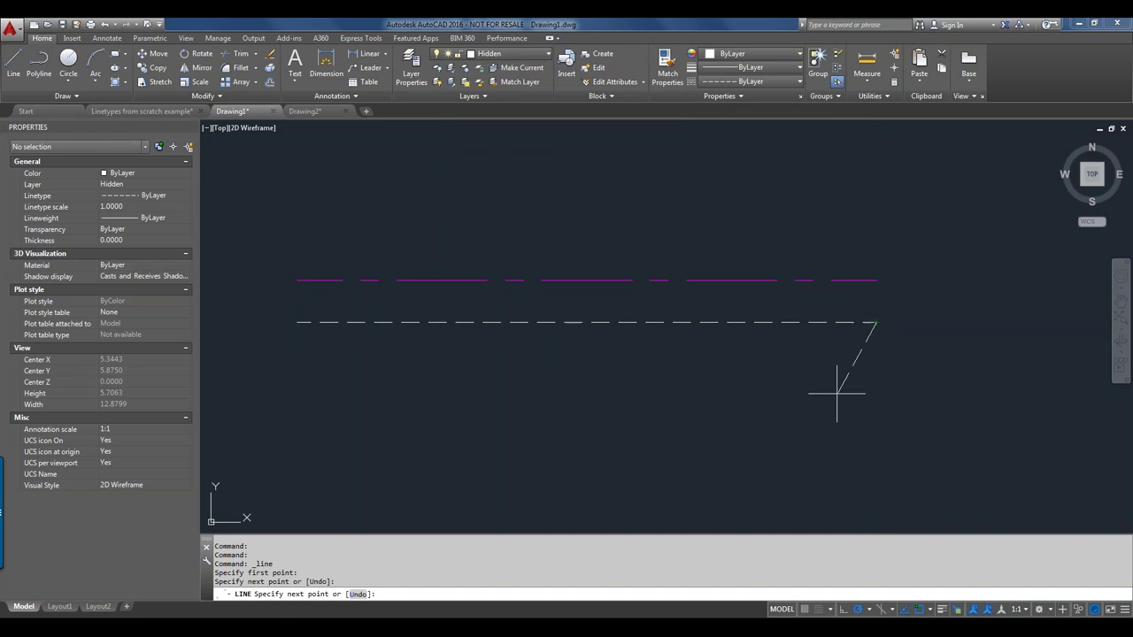
key(Escape)
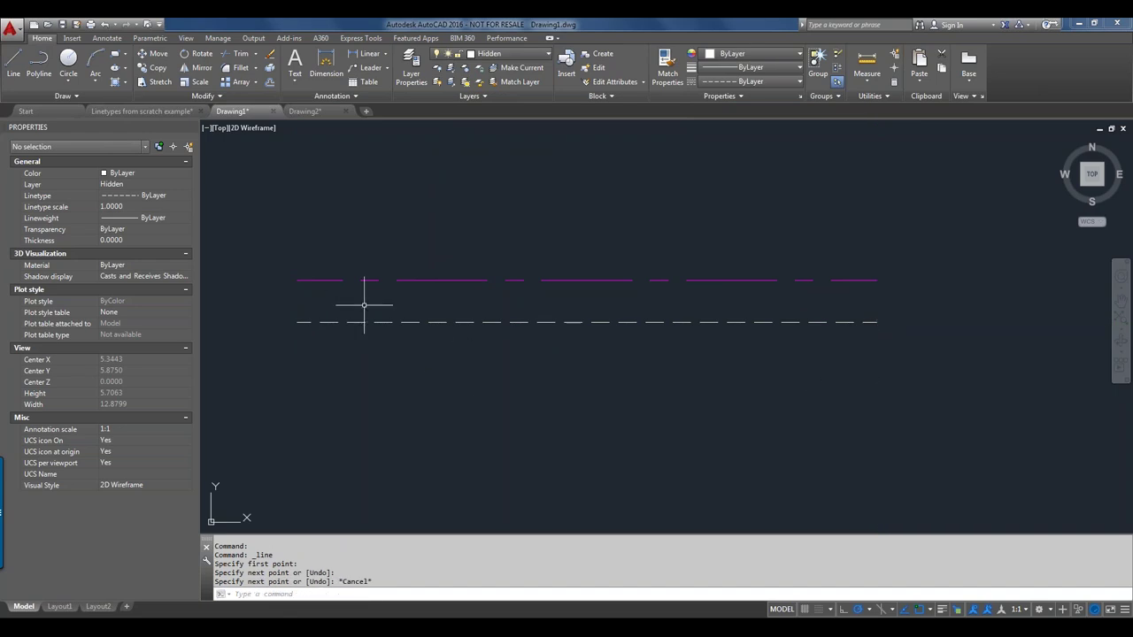
Step: Move the upper magenta line from the Center Line layer to the Hidden layer
scroll(342, 332, up, 4)
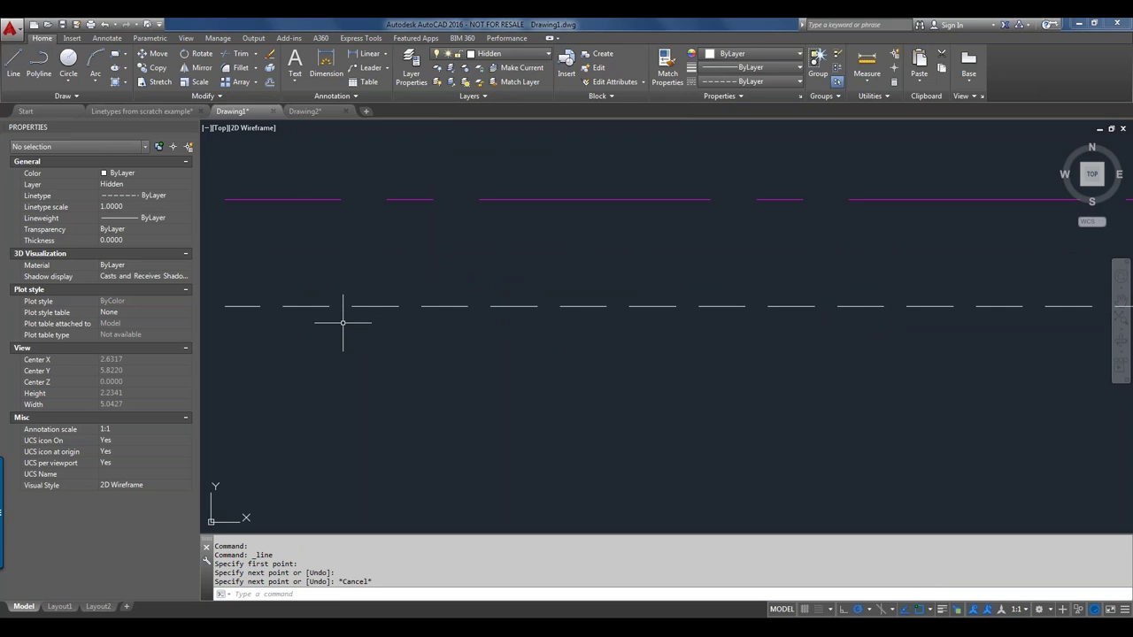
mouse_move(358, 308)
middle_down()
mouse_move(504, 361)
mouse_move(448, 354)
middle_up()
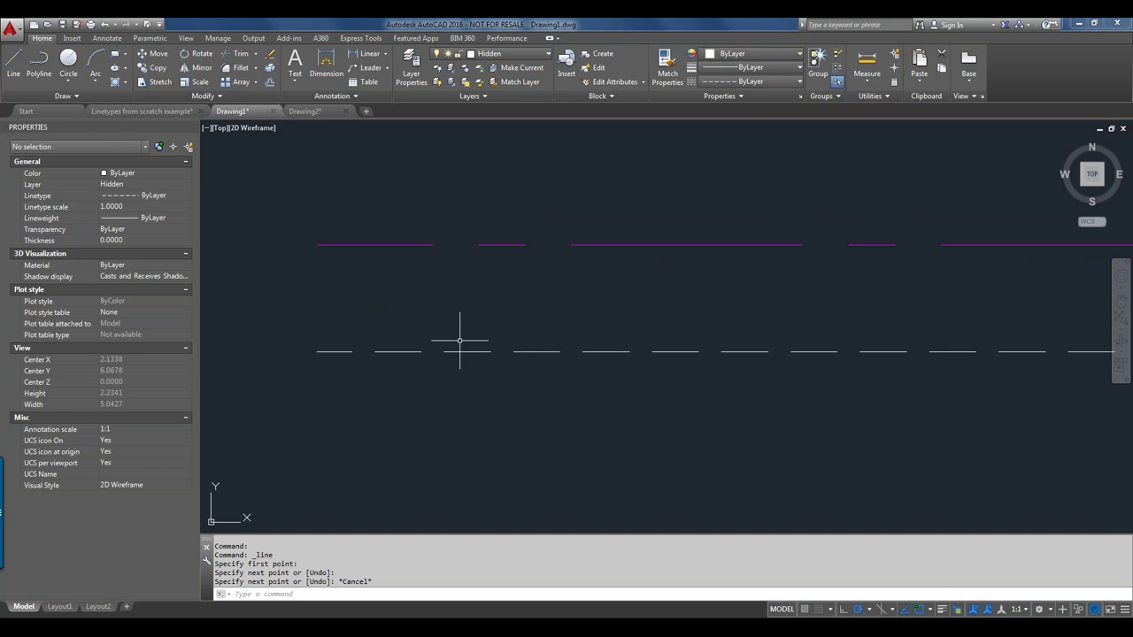
click(386, 233)
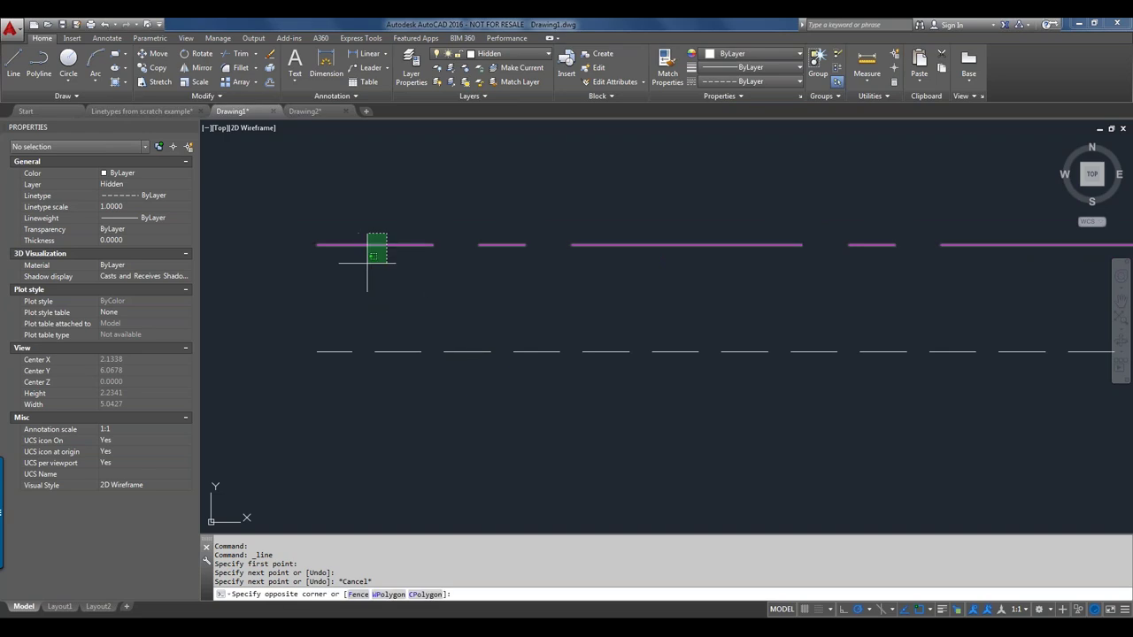
click(367, 262)
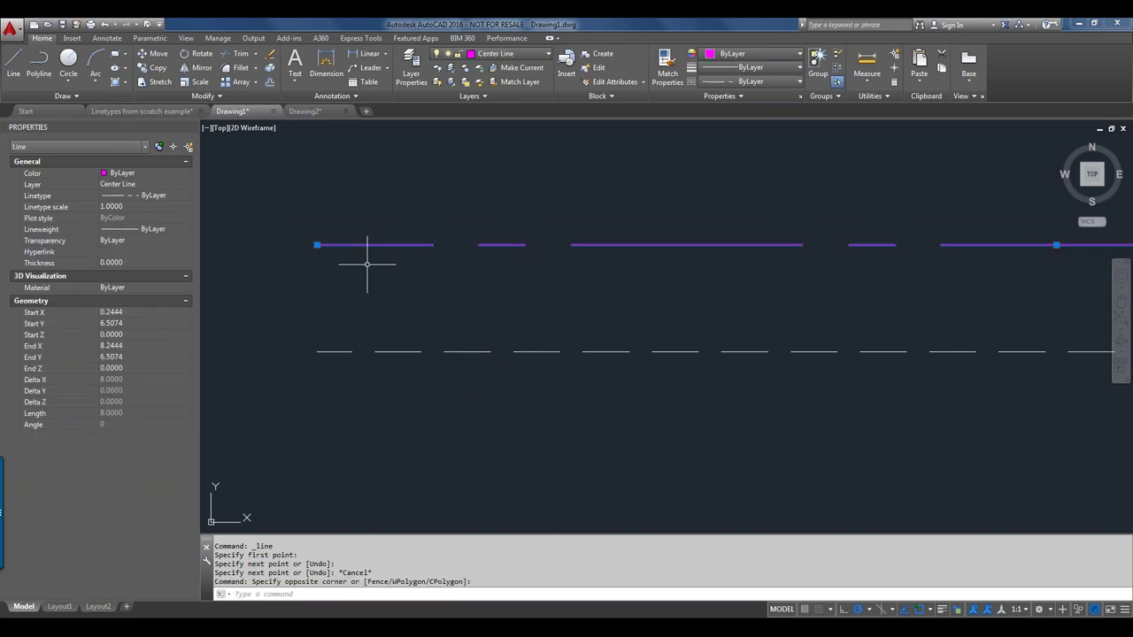
click(152, 184)
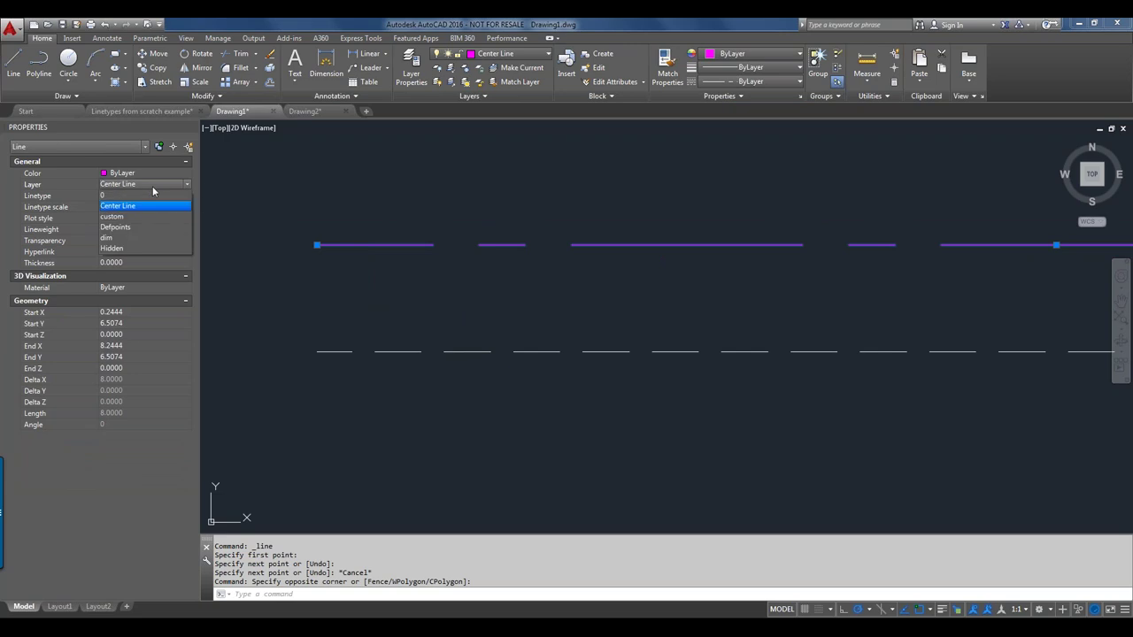
click(141, 248)
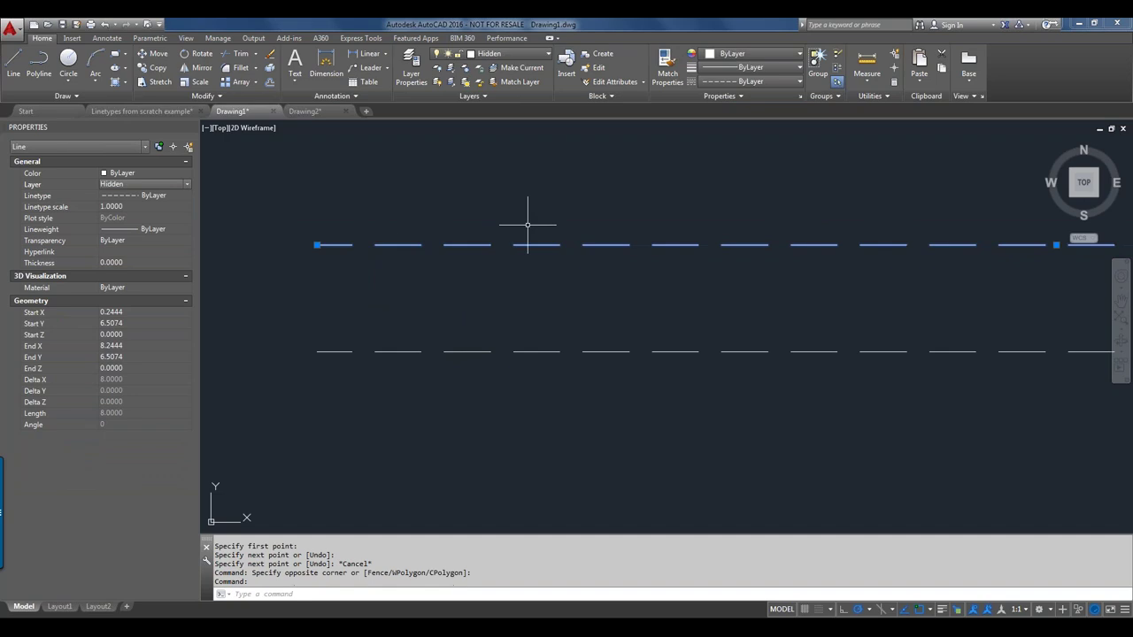
key(Escape)
Step: Override the lower line's linetype with CENTER while keeping it on the Hidden layer
click(419, 322)
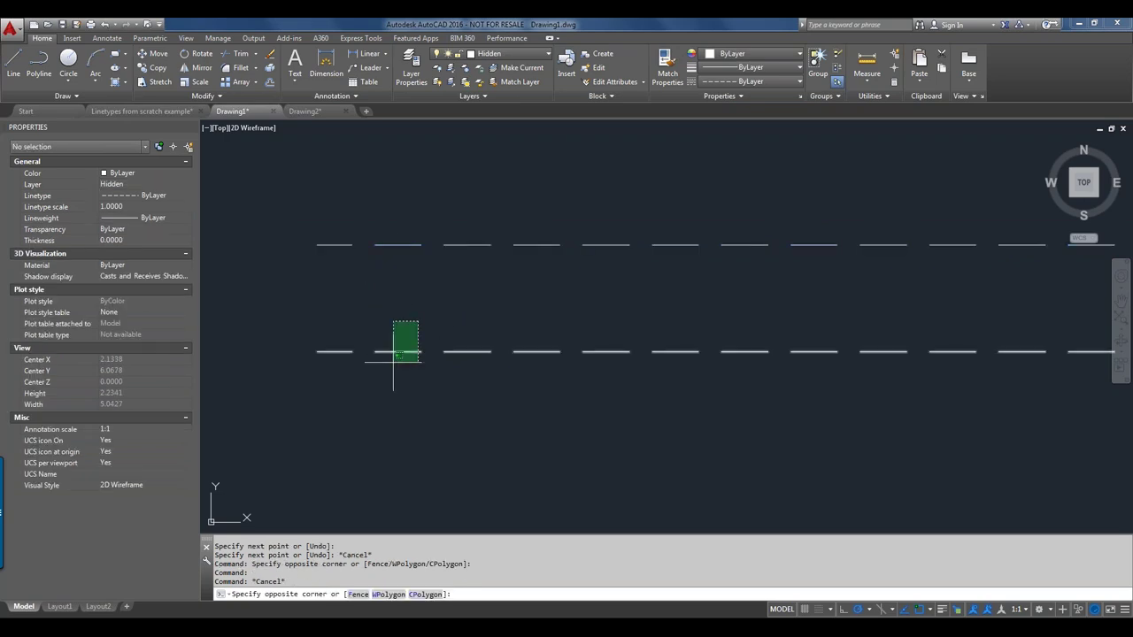
click(393, 361)
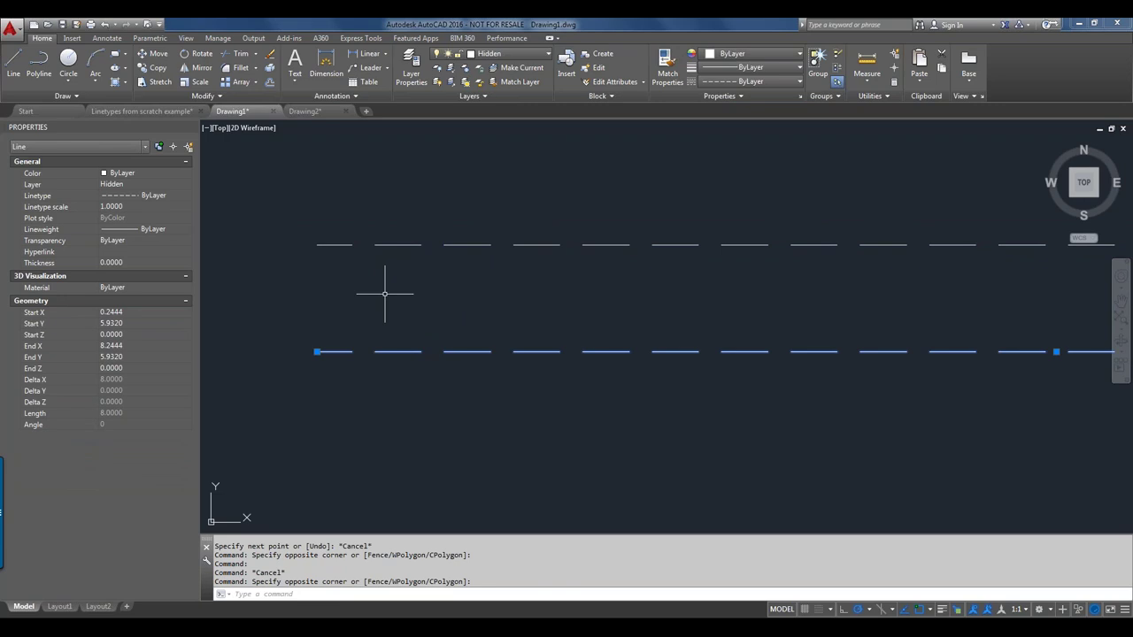
click(176, 195)
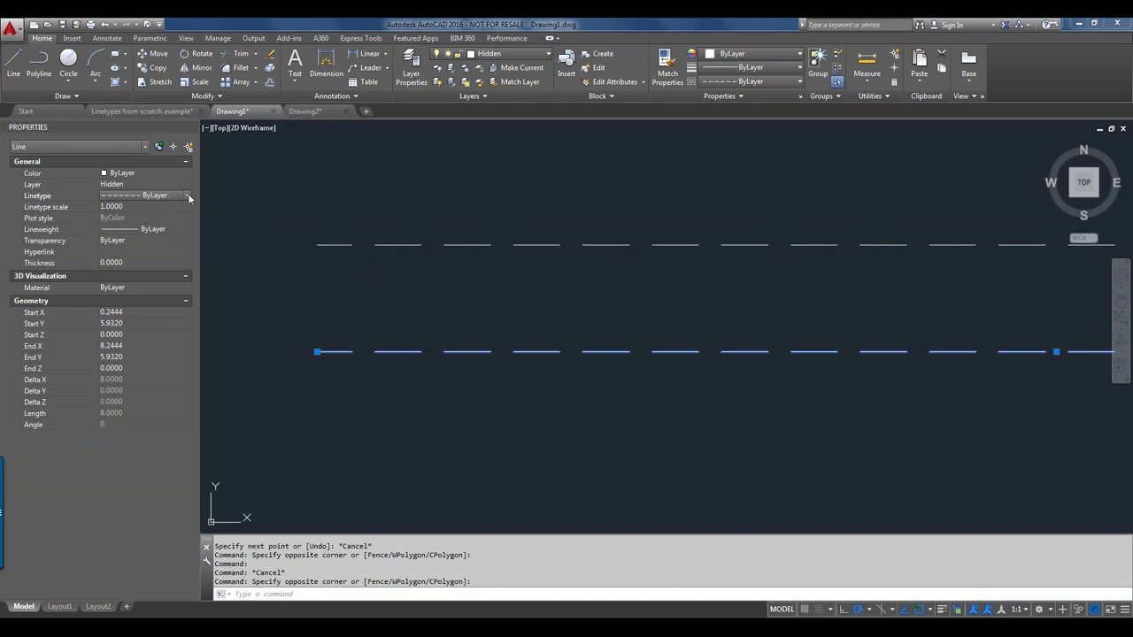
click(175, 196)
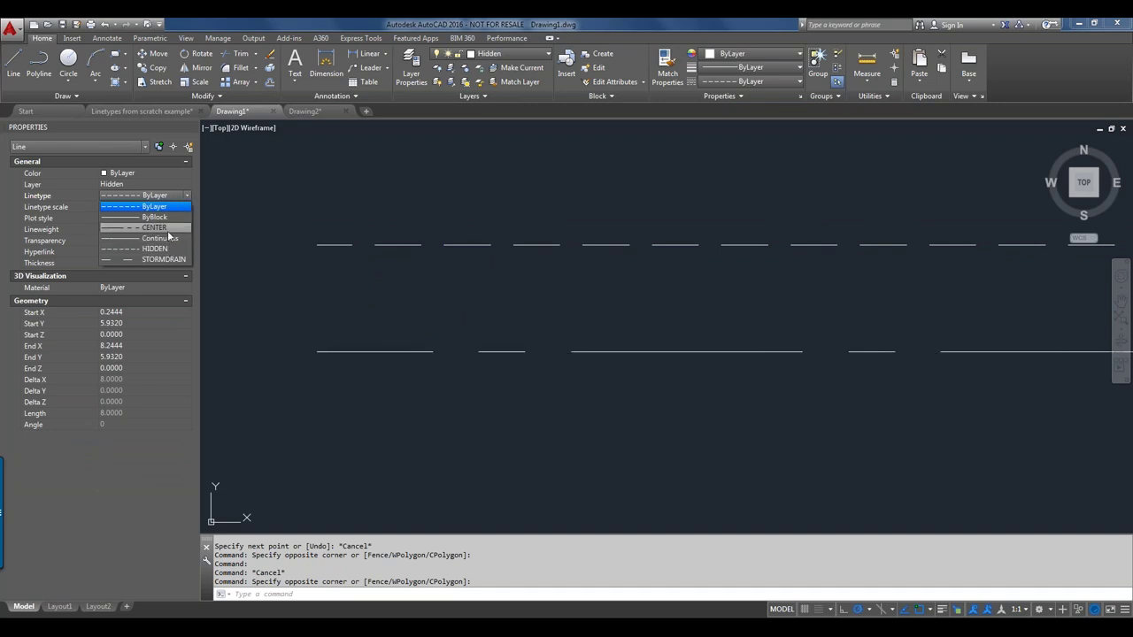
click(168, 230)
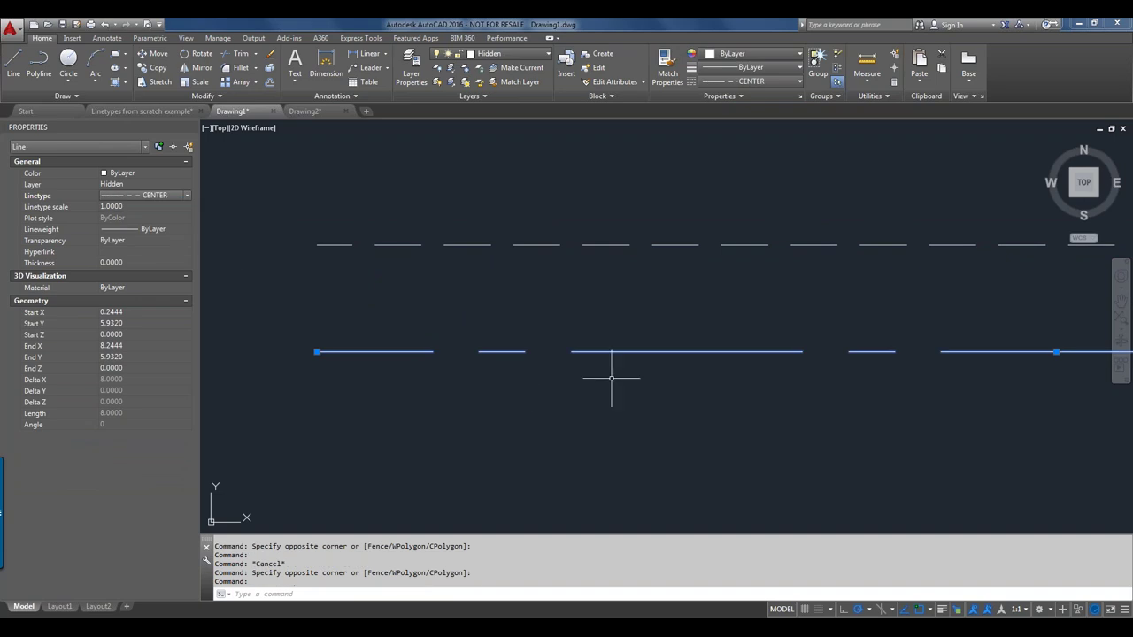
Step: Undo the lower line's linetype override and the upper line's layer change
scroll(610, 376, down, 1)
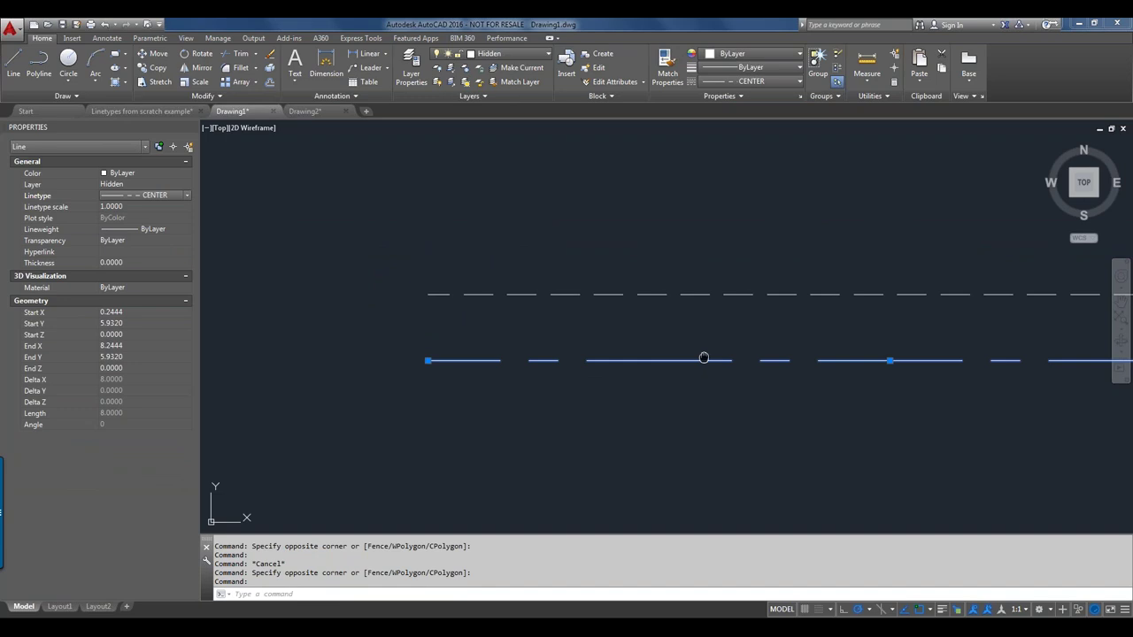
middle_drag(704, 358, 539, 363)
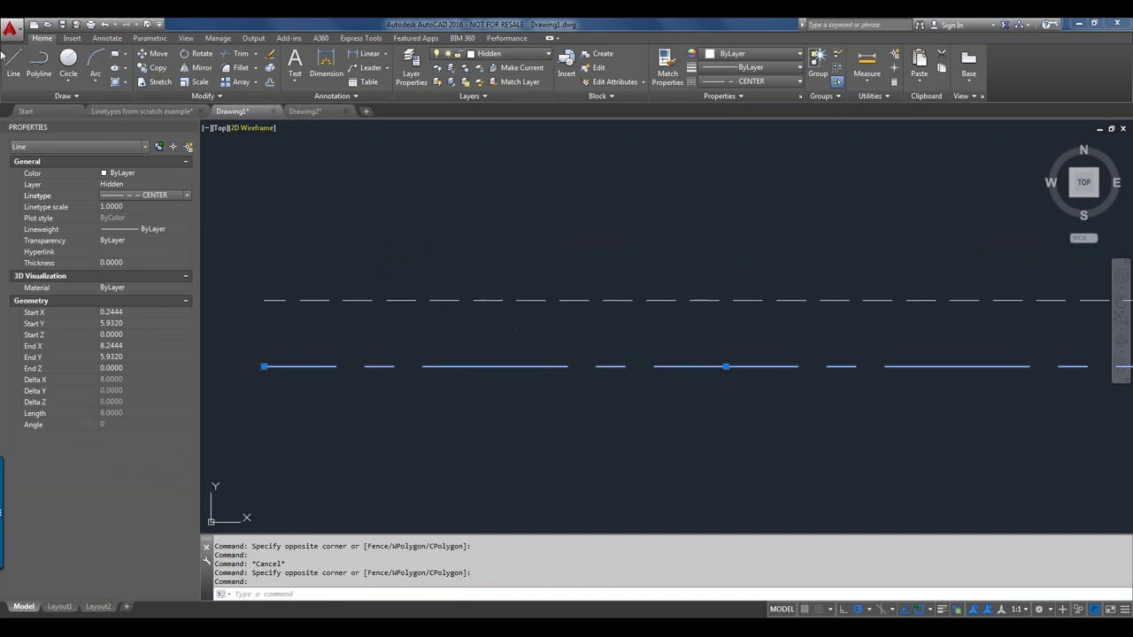
click(103, 27)
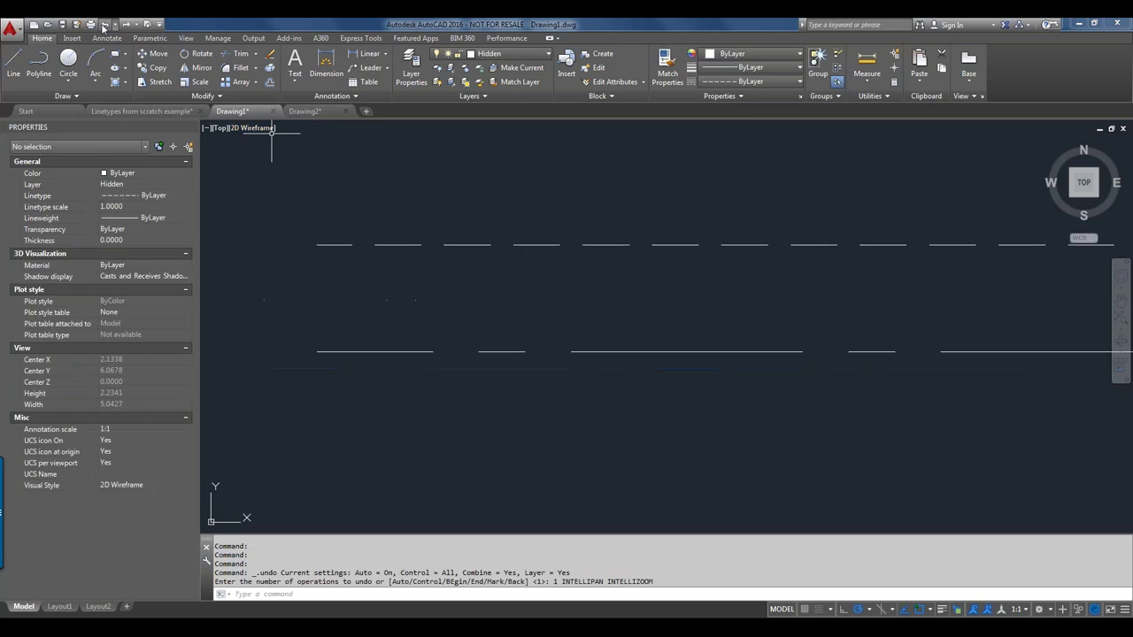
click(103, 27)
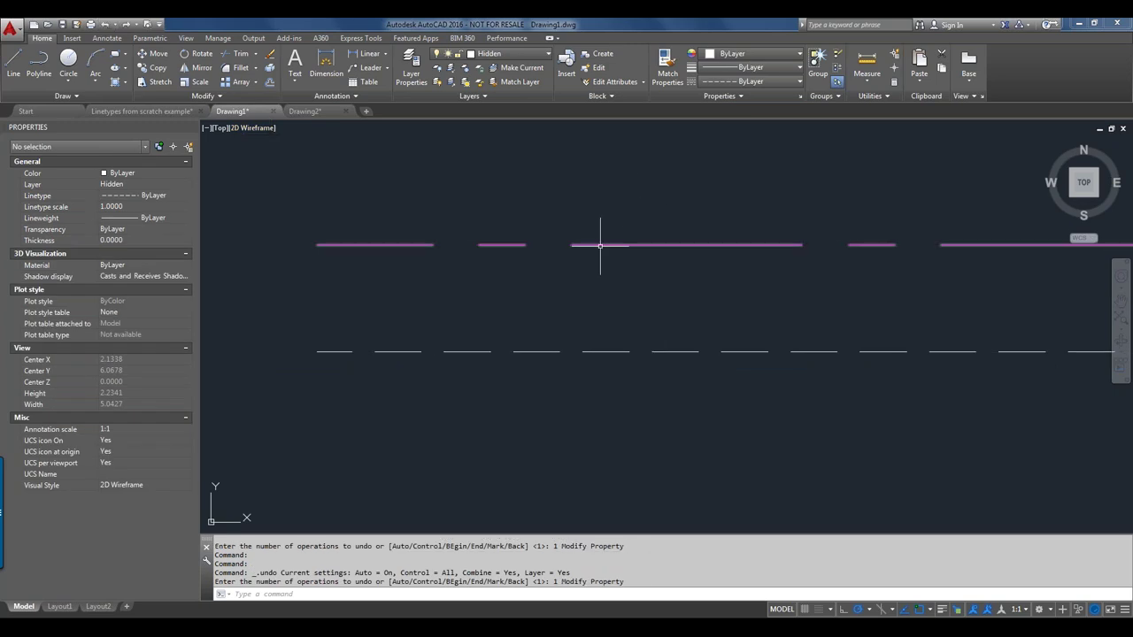
Step: Move the lower hidden line slightly farther down from the center line
click(492, 320)
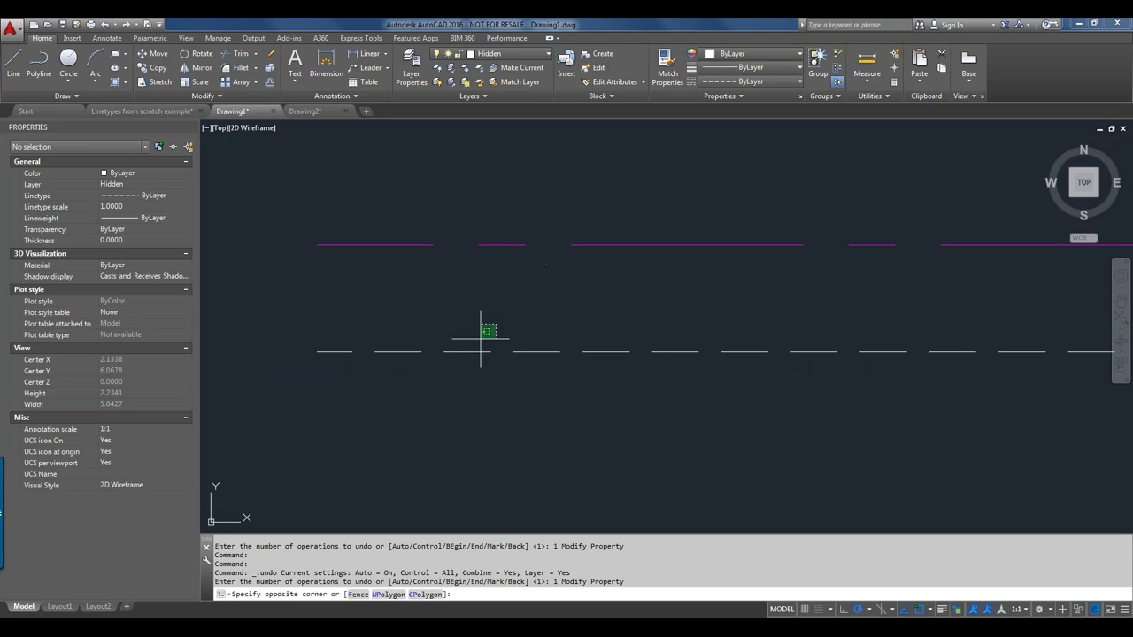
click(450, 363)
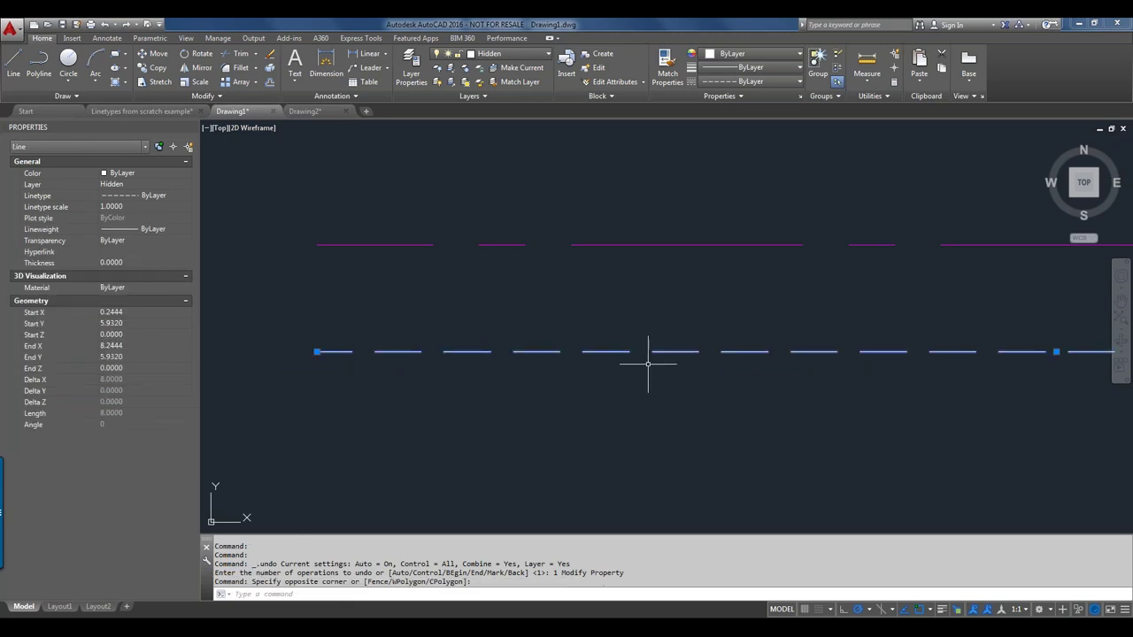
key(Escape)
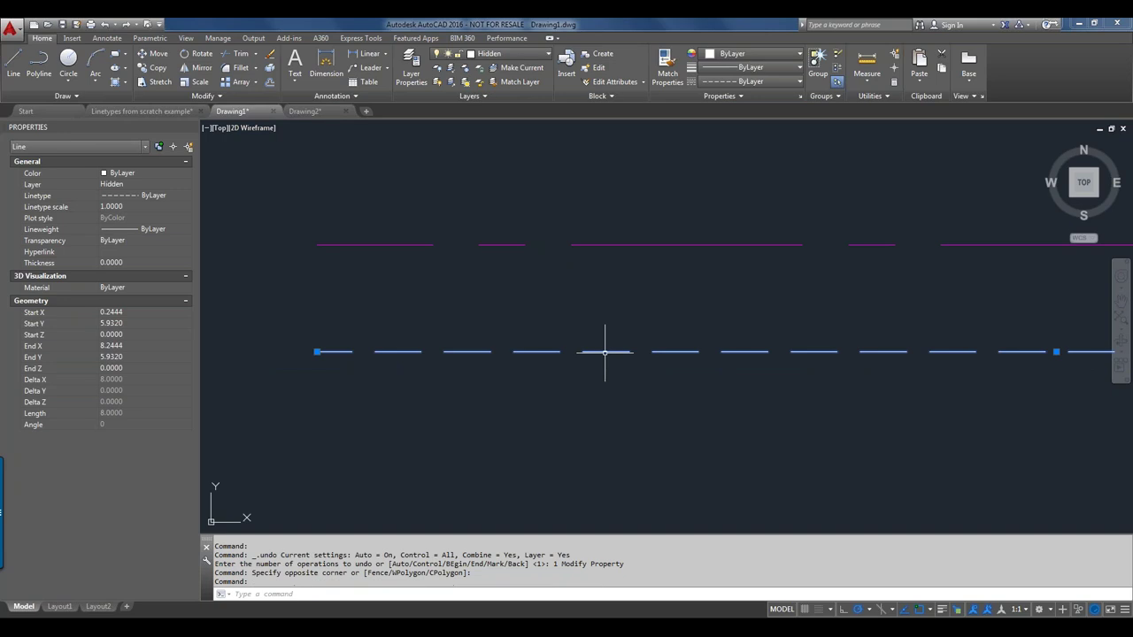
drag(607, 369, 602, 417)
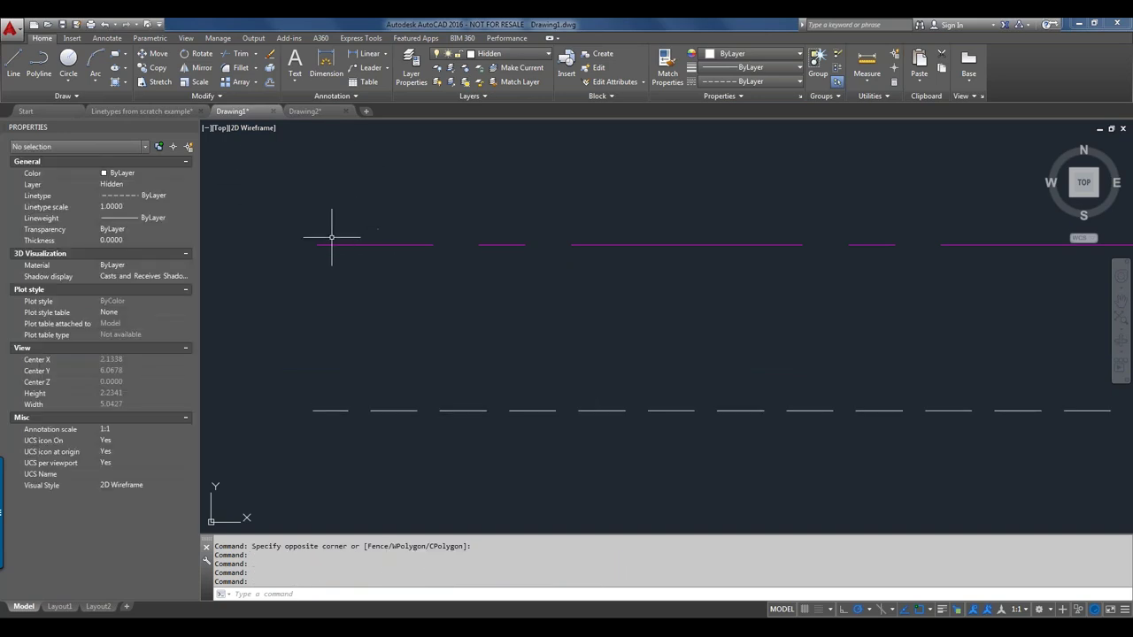
Step: Add a horizontal dimension spanning 1 unit from the center line's left endpoint, placed above the line
middle_drag(352, 208, 349, 248)
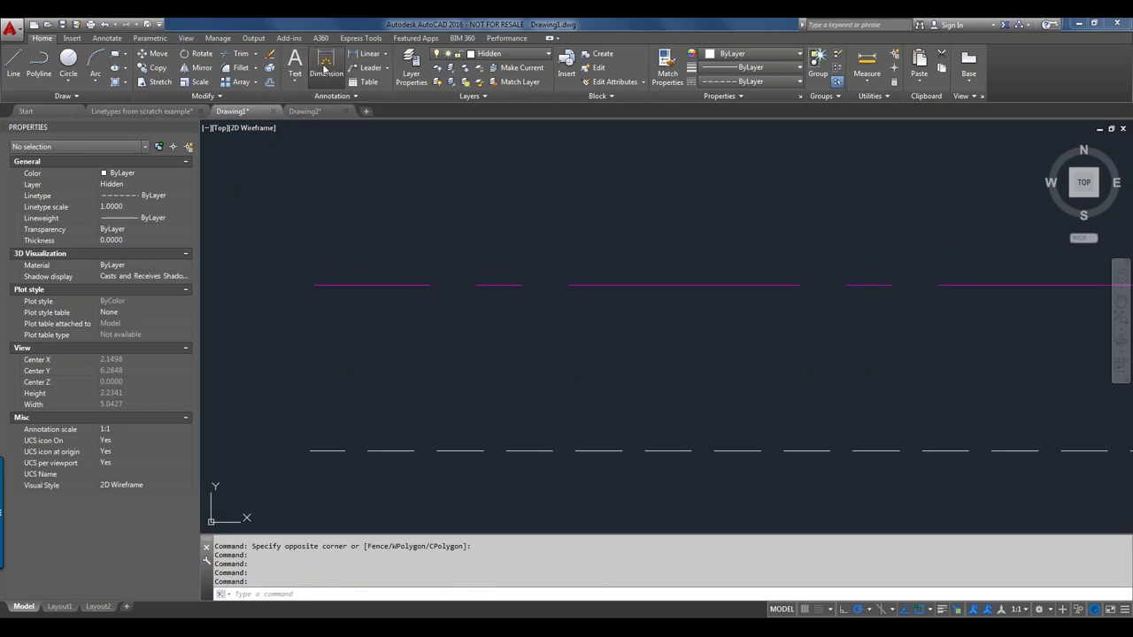
click(325, 63)
key(Return)
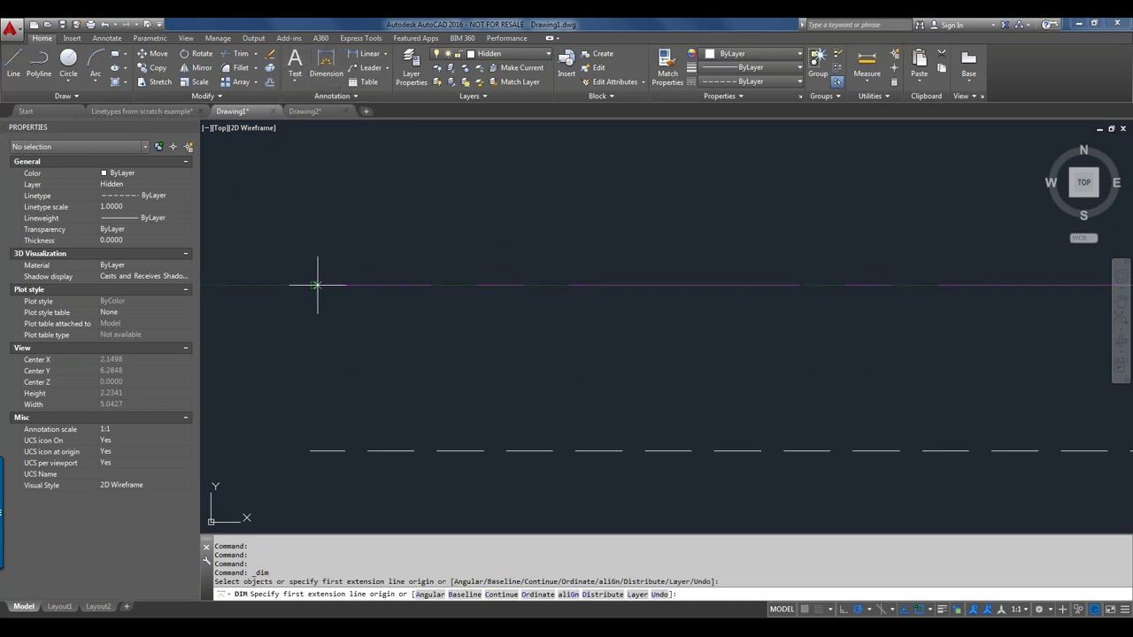
click(314, 285)
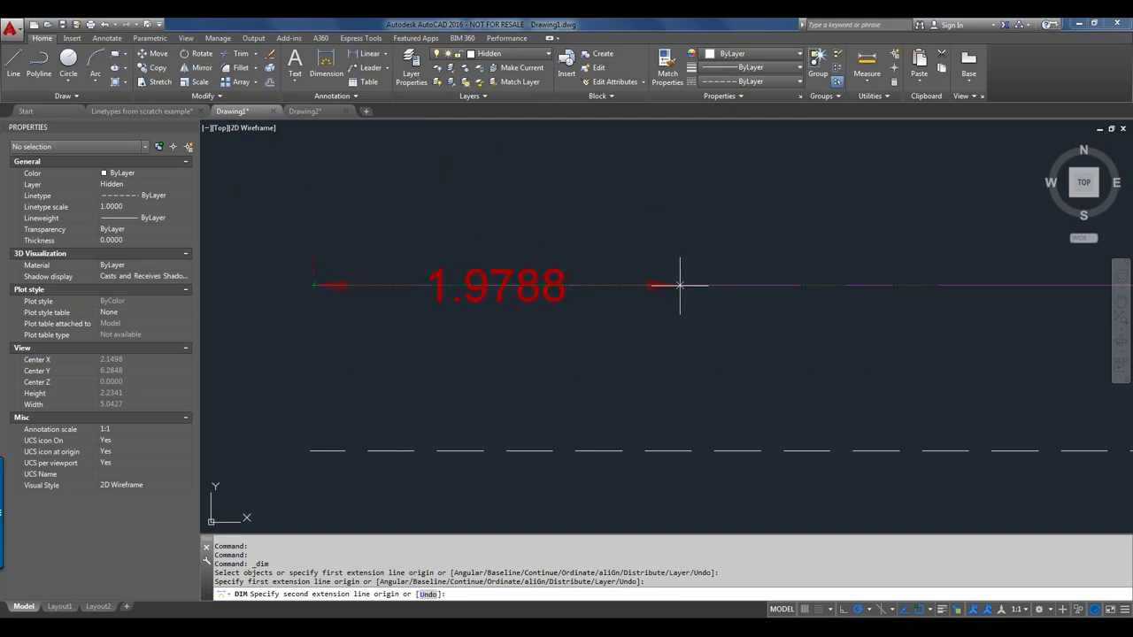
key(Return)
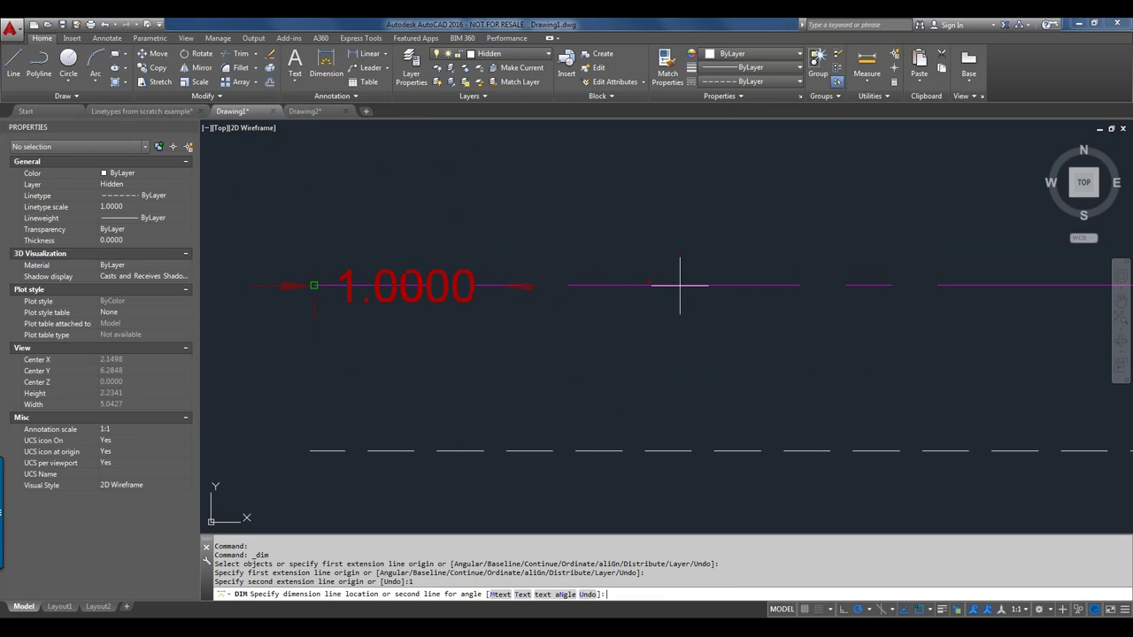
click(536, 185)
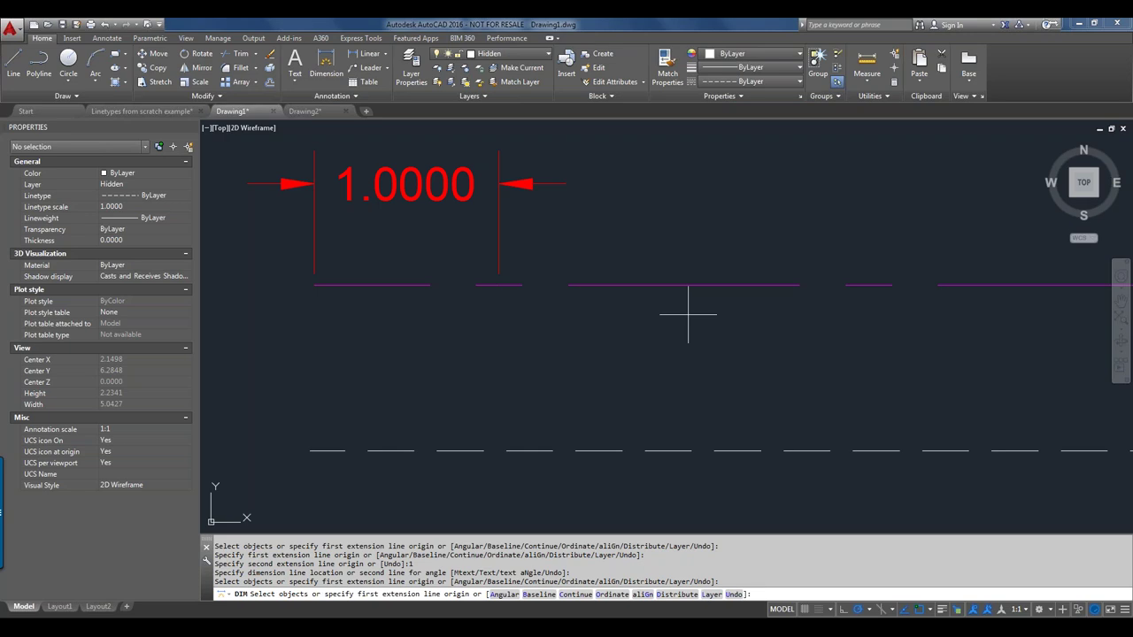
Step: Draw a horizontal 1-unit line on the Hidden layer just below the left end of the long hidden line
scroll(687, 314, down, 4)
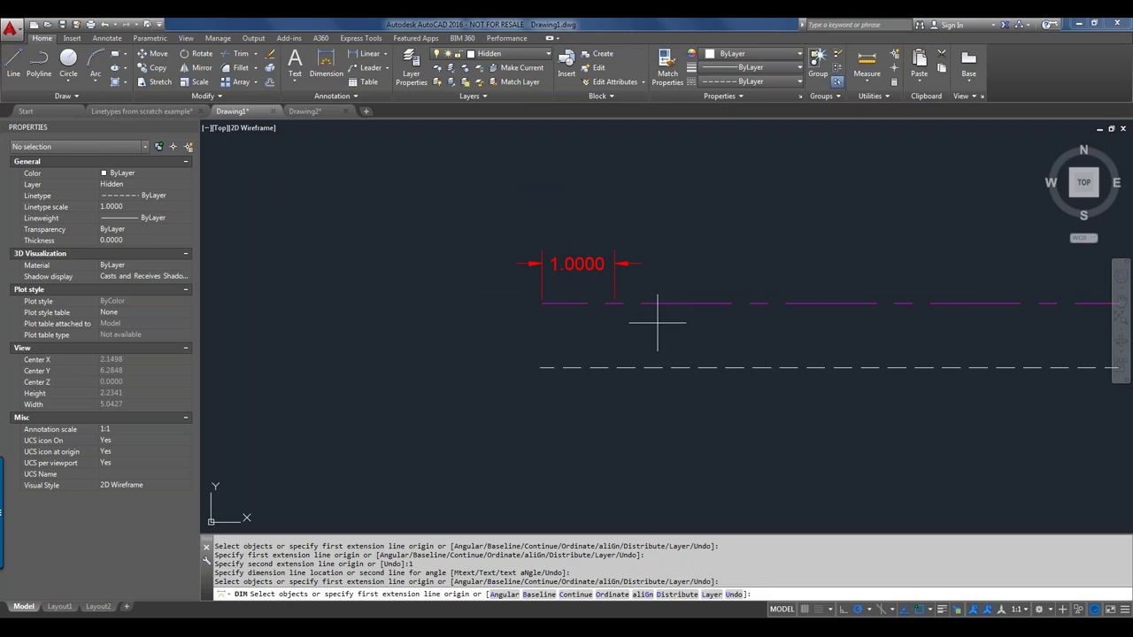
mouse_move(600, 324)
middle_down()
mouse_move(652, 329)
mouse_move(549, 357)
middle_up()
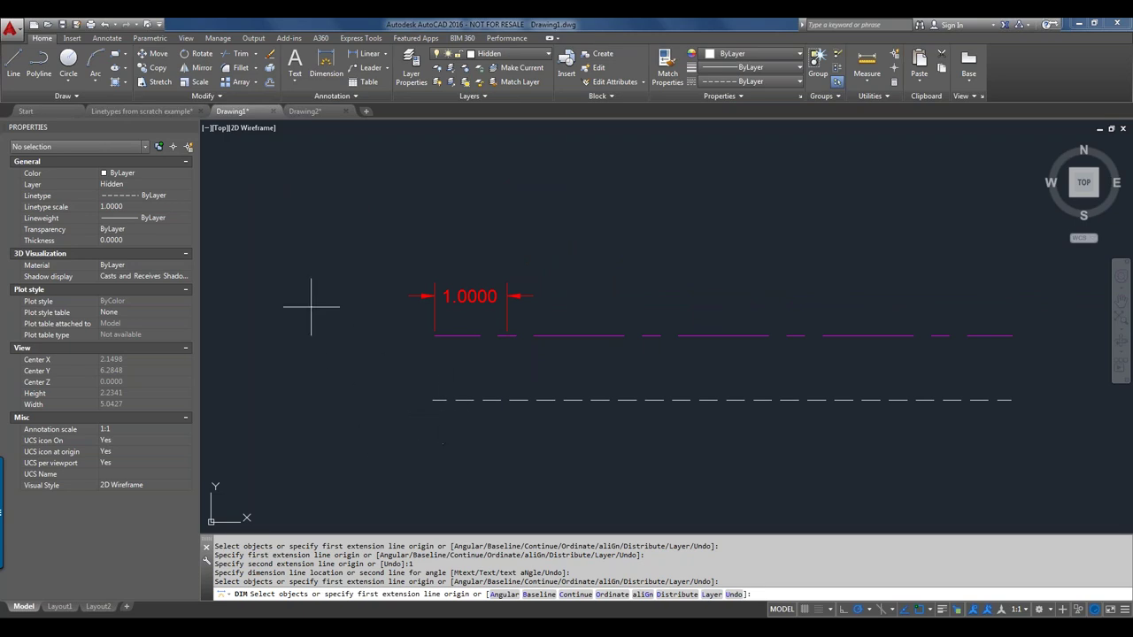
click(14, 62)
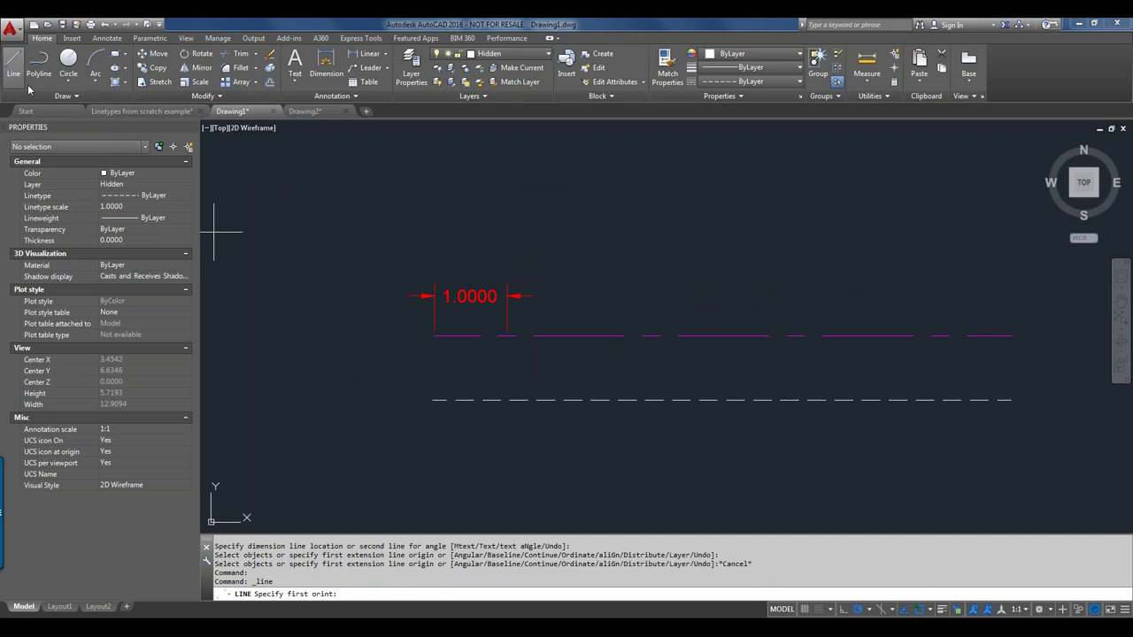
click(432, 429)
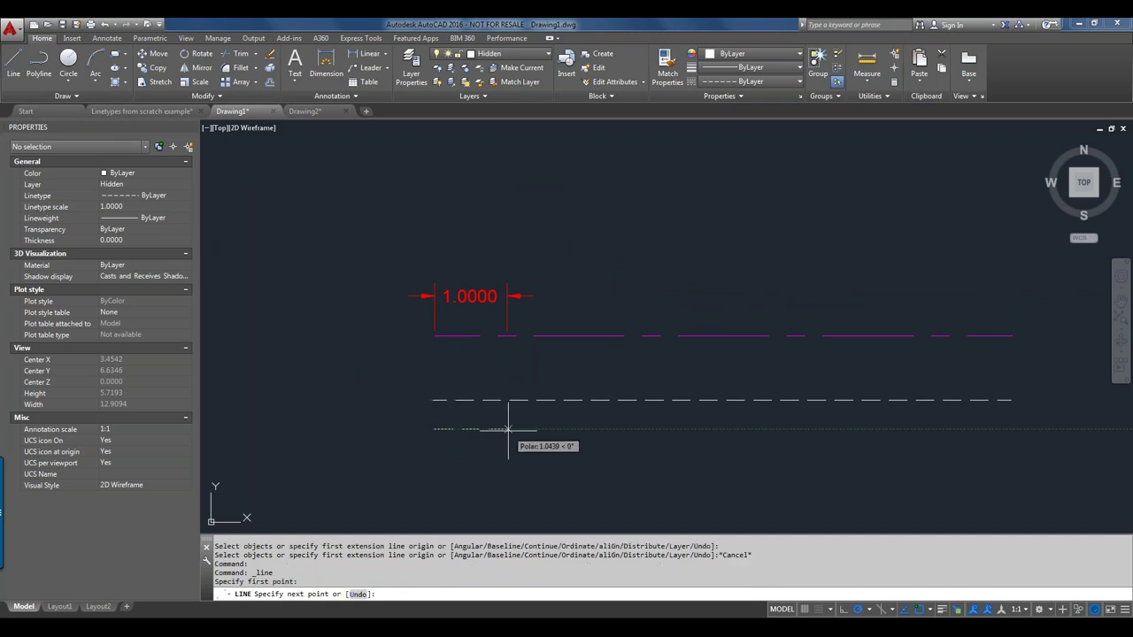
text(1)
key(Return)
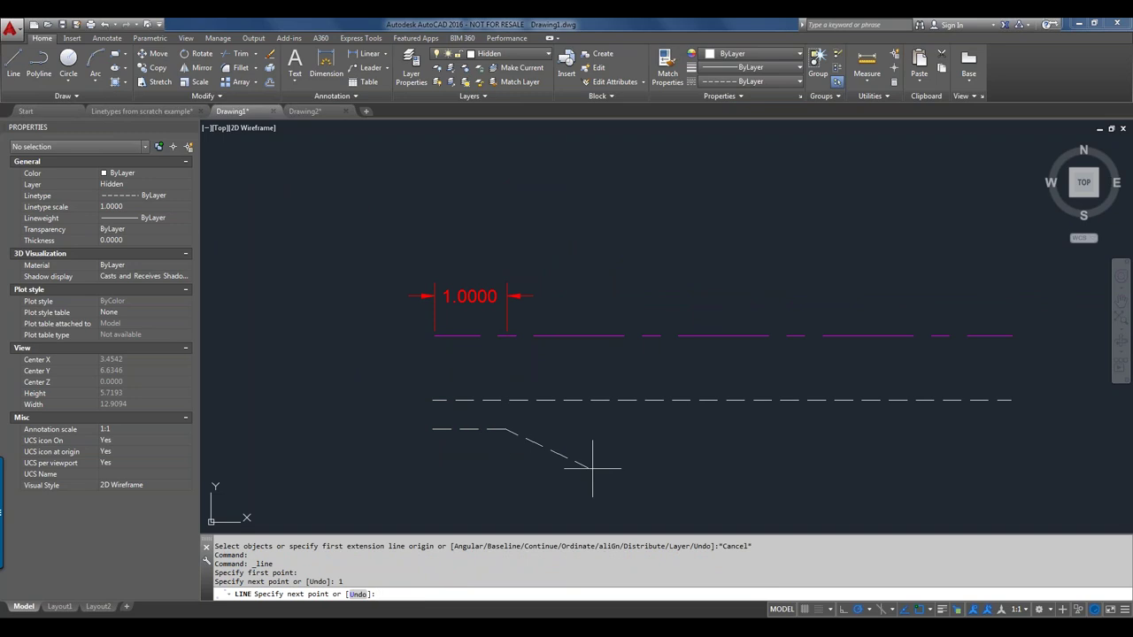
key(Return)
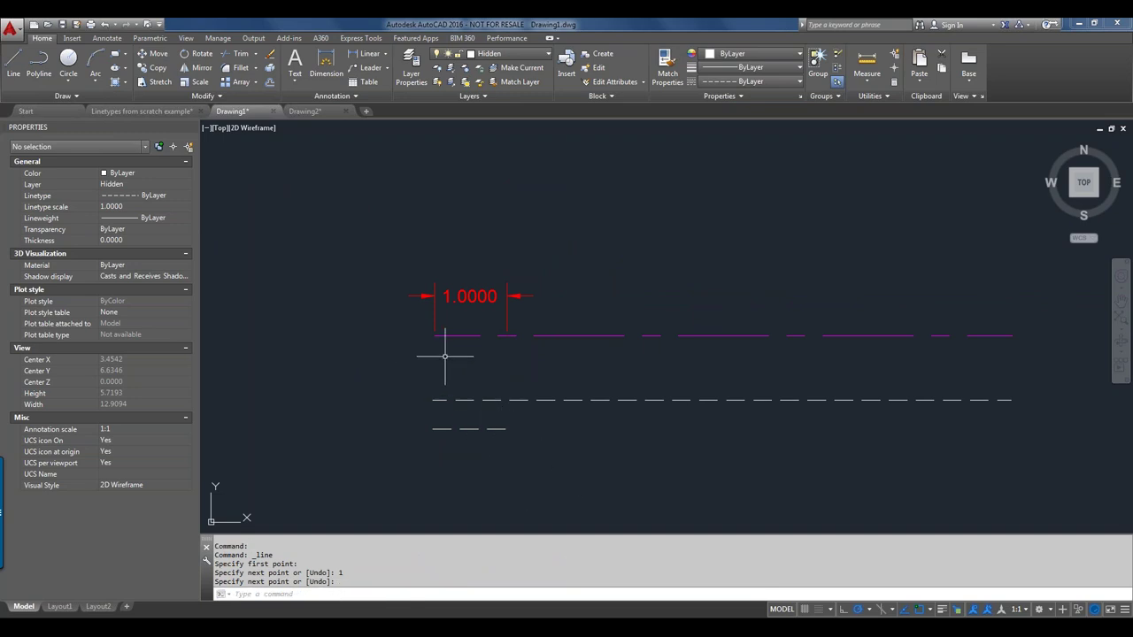
Step: Make Center Line the current layer and draw a horizontal 1-unit line between the long center and hidden lines, aligned with their left ends
click(513, 54)
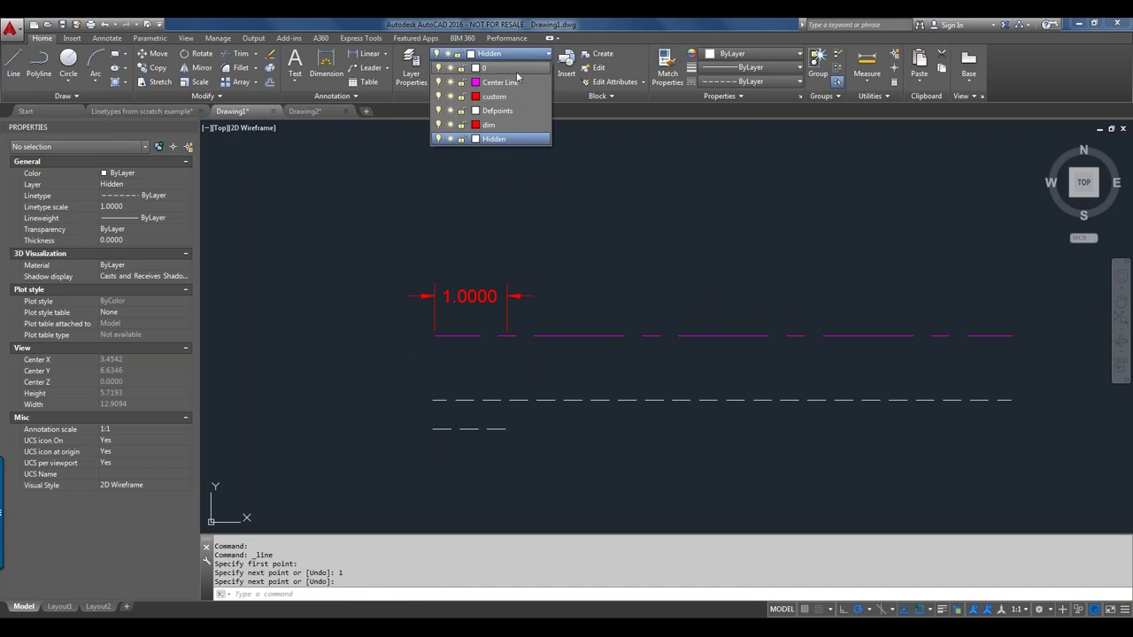
click(501, 83)
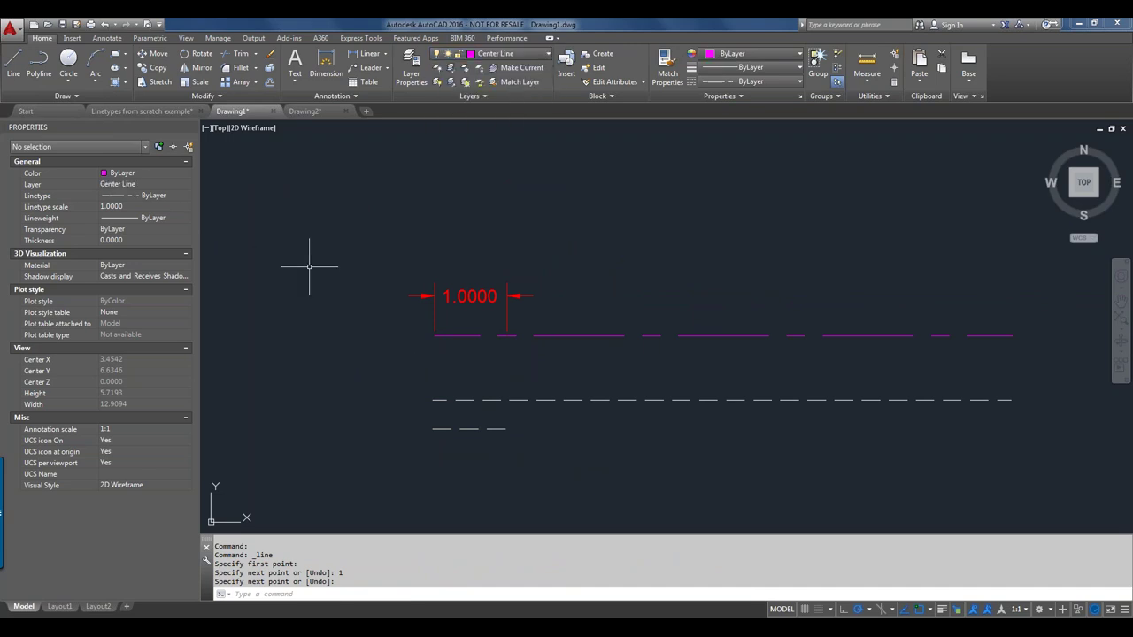
text(l)
key(Return)
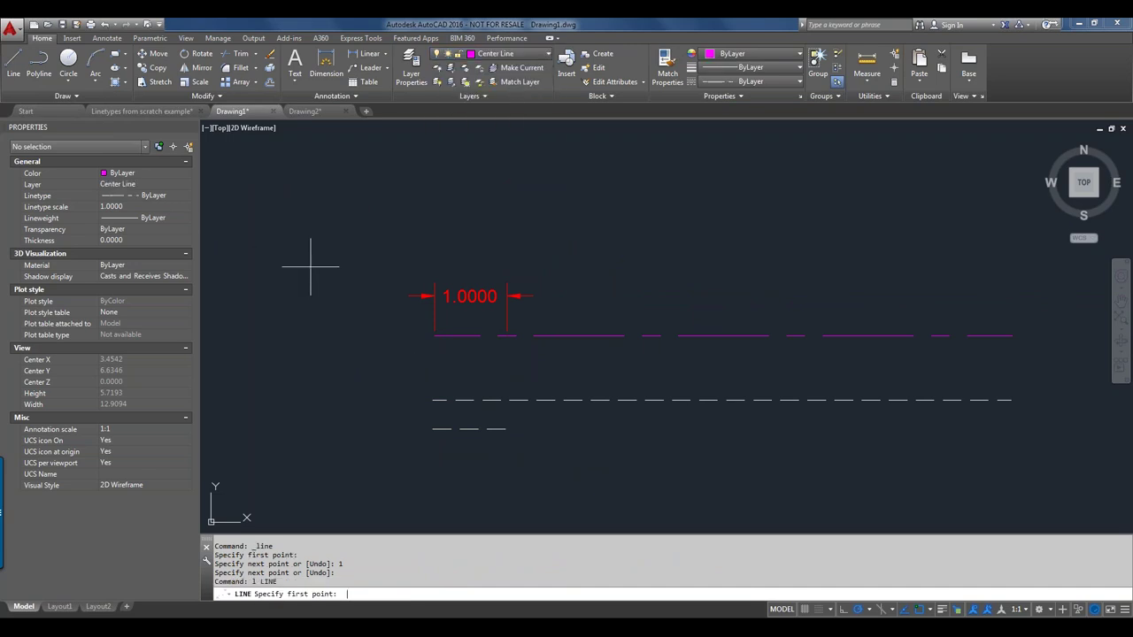
click(434, 368)
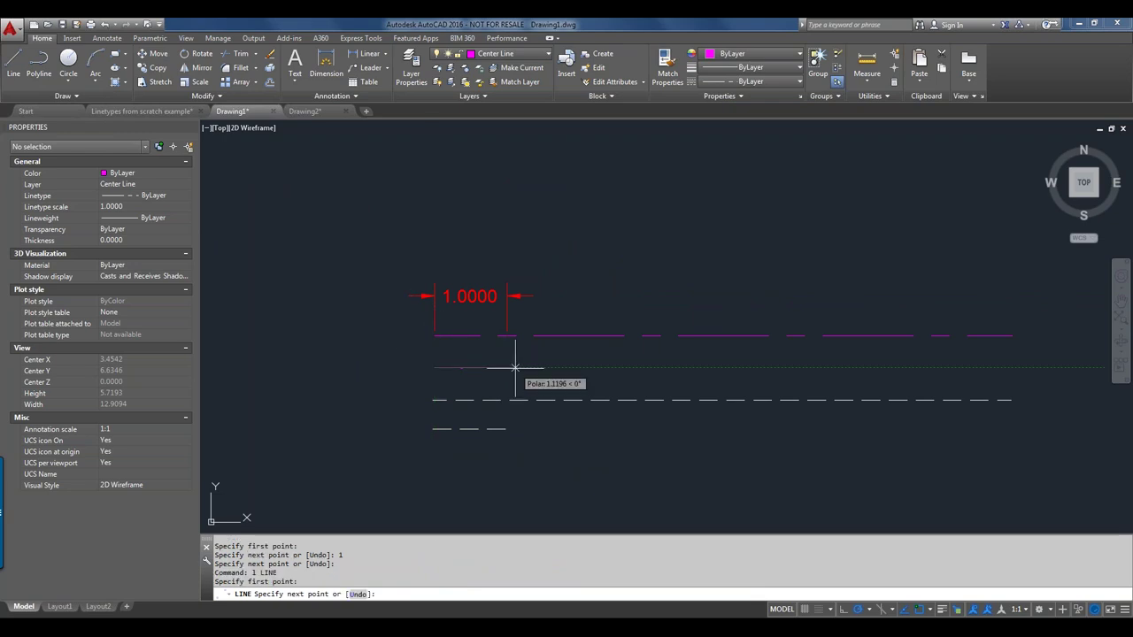
text(1)
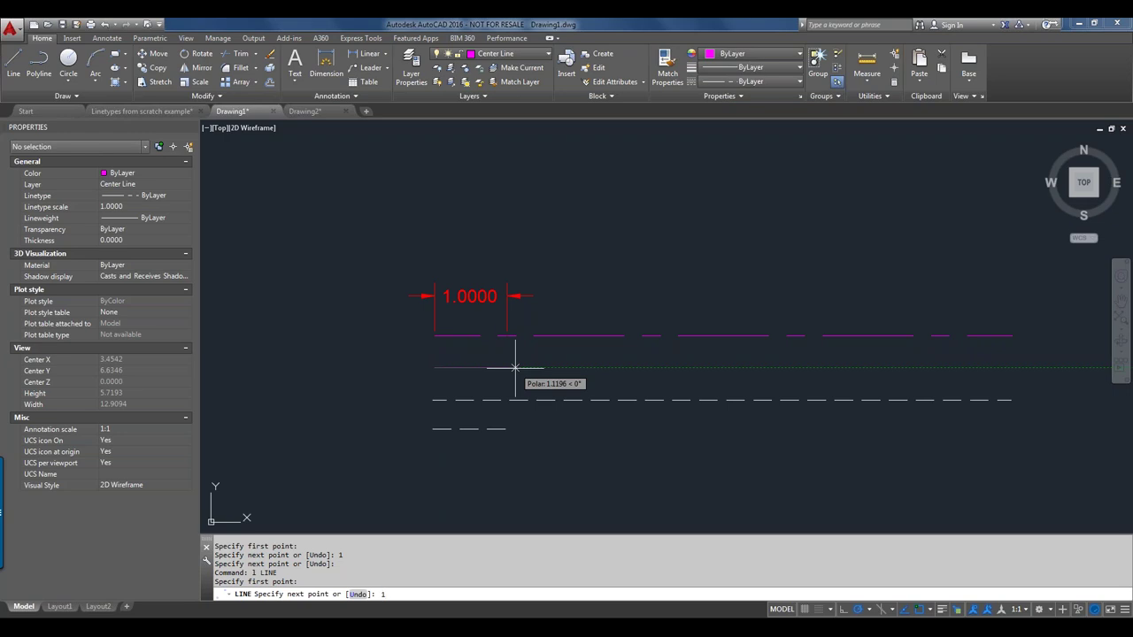
key(Return)
key(Return)
Step: Set the global linetype scale factor (LTSCALE) to 0.5
scroll(492, 378, up, 2)
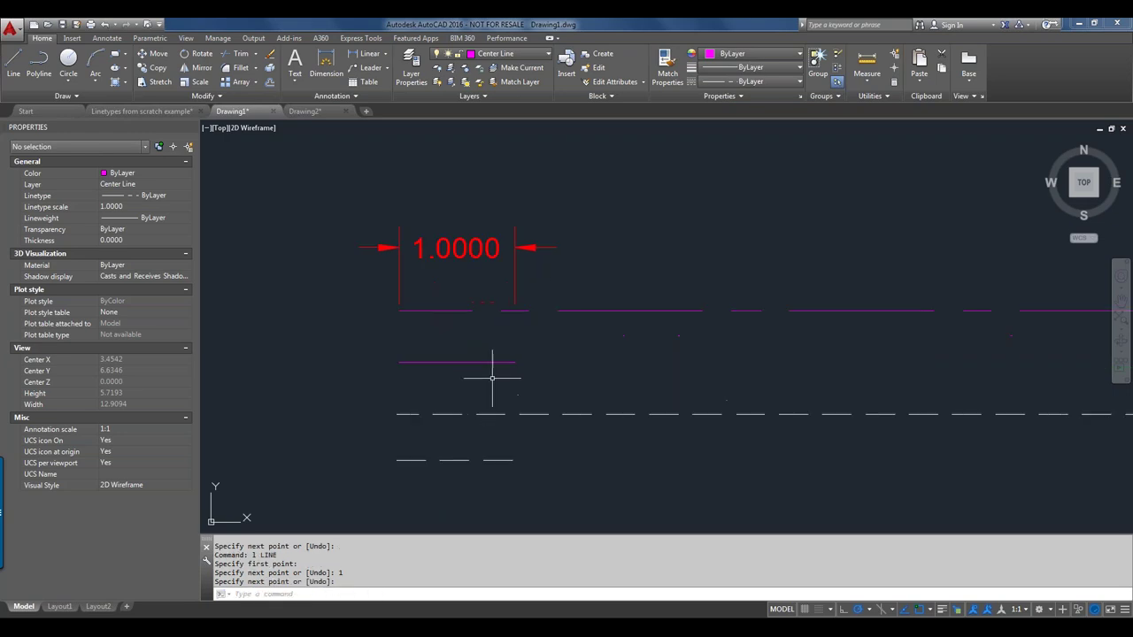
scroll(492, 378, up, 2)
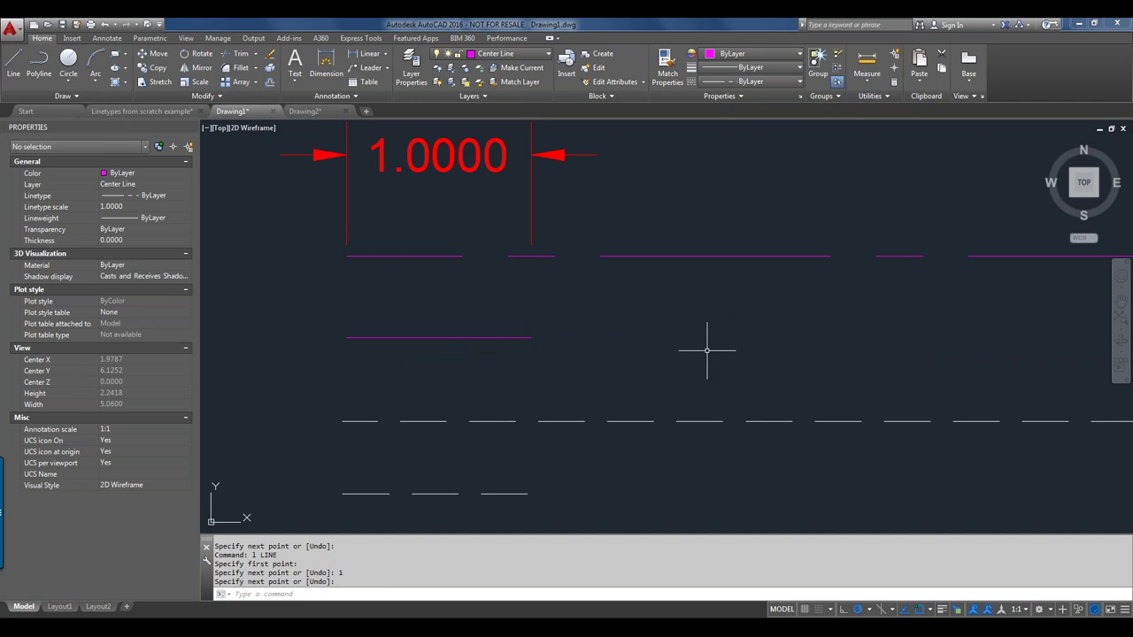
text(ltscale)
key(Return)
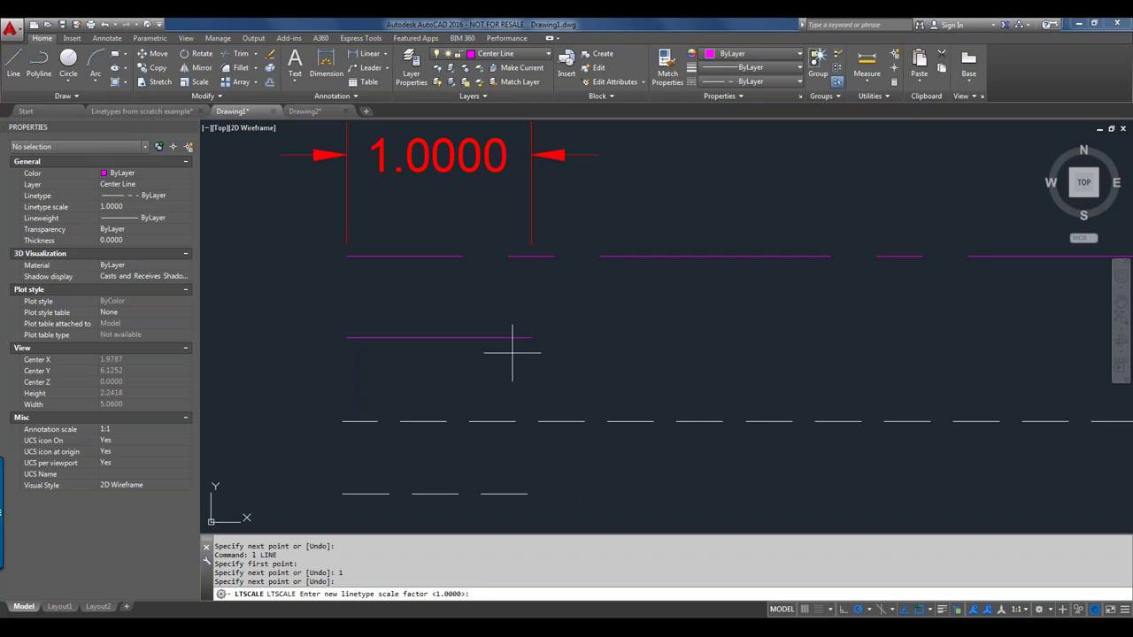
text(.5)
key(Return)
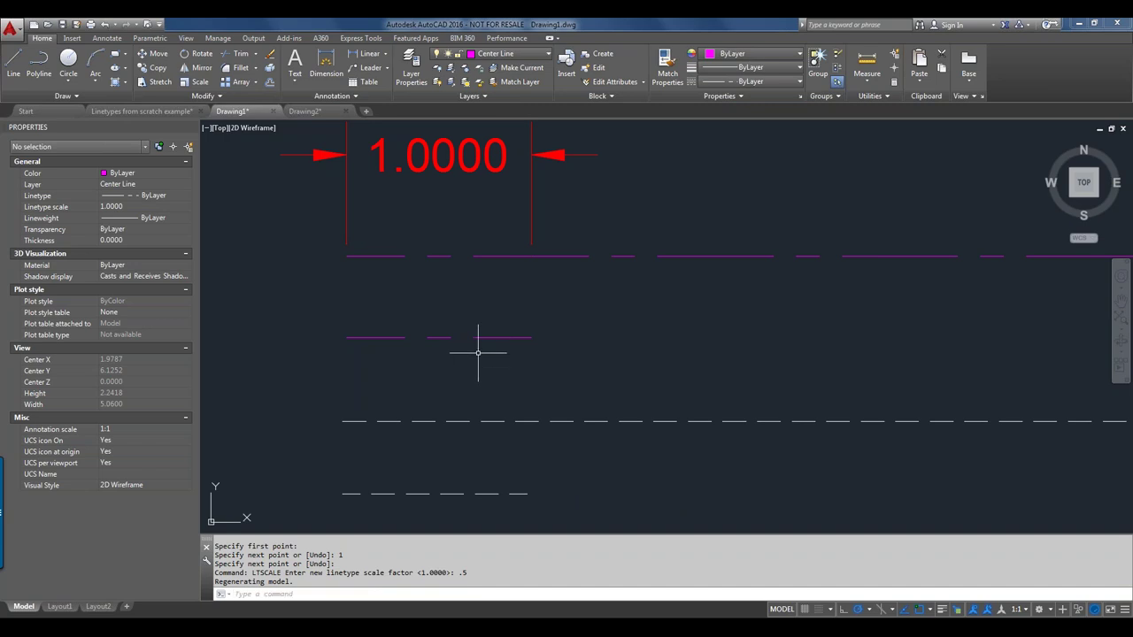
Step: Return the global linetype scale factor (LTSCALE) to 1
mouse_move(445, 338)
text(ltsca)
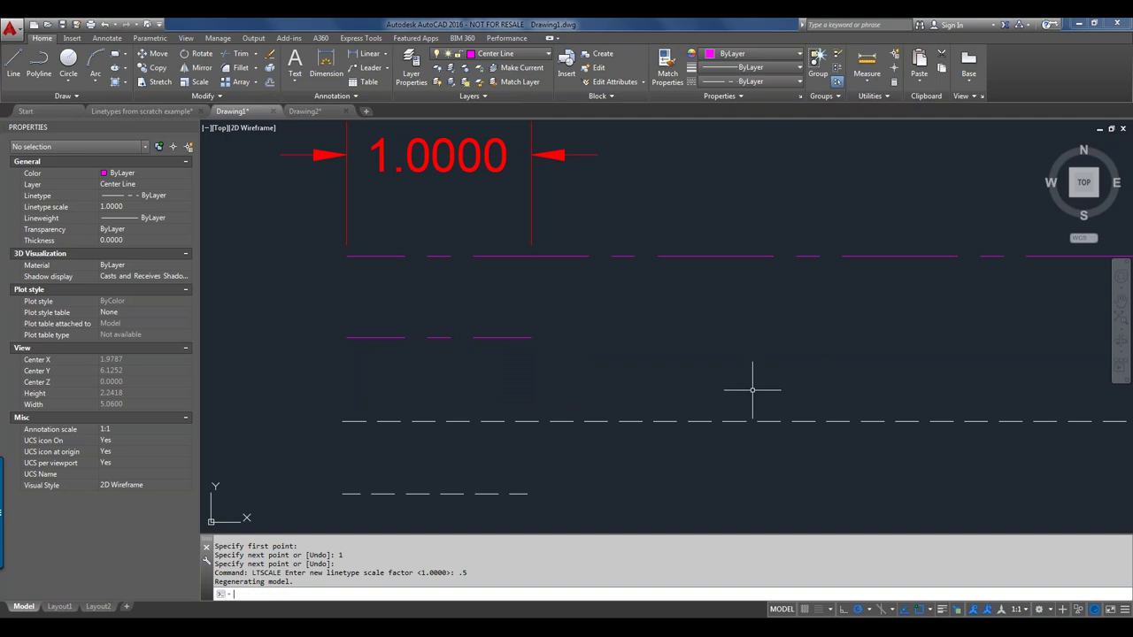
key(Return)
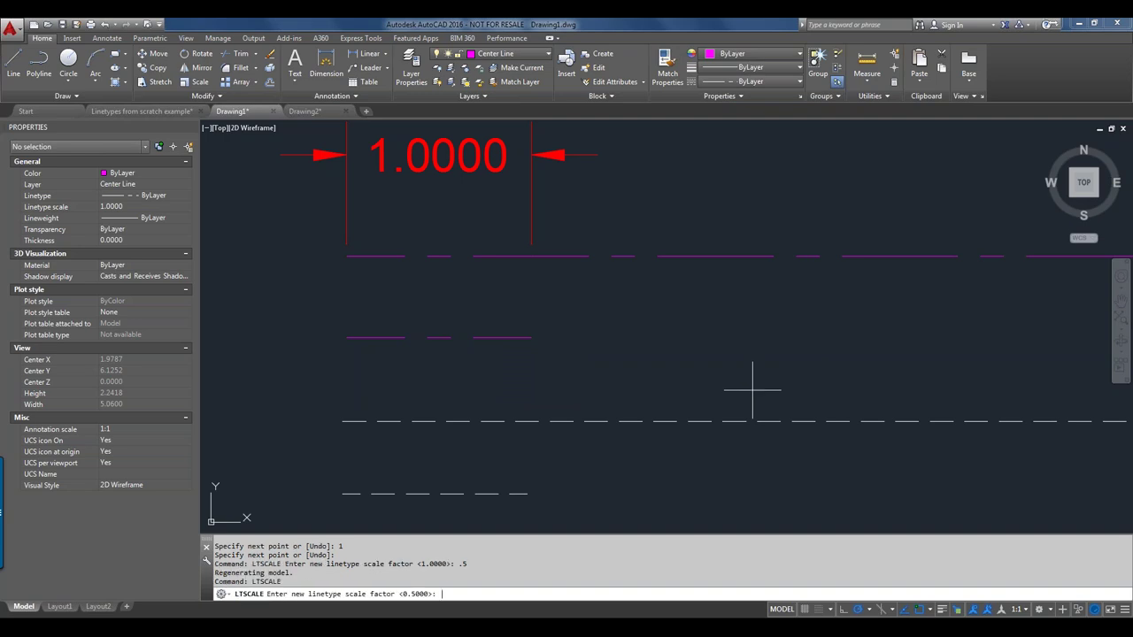
text(1)
key(Return)
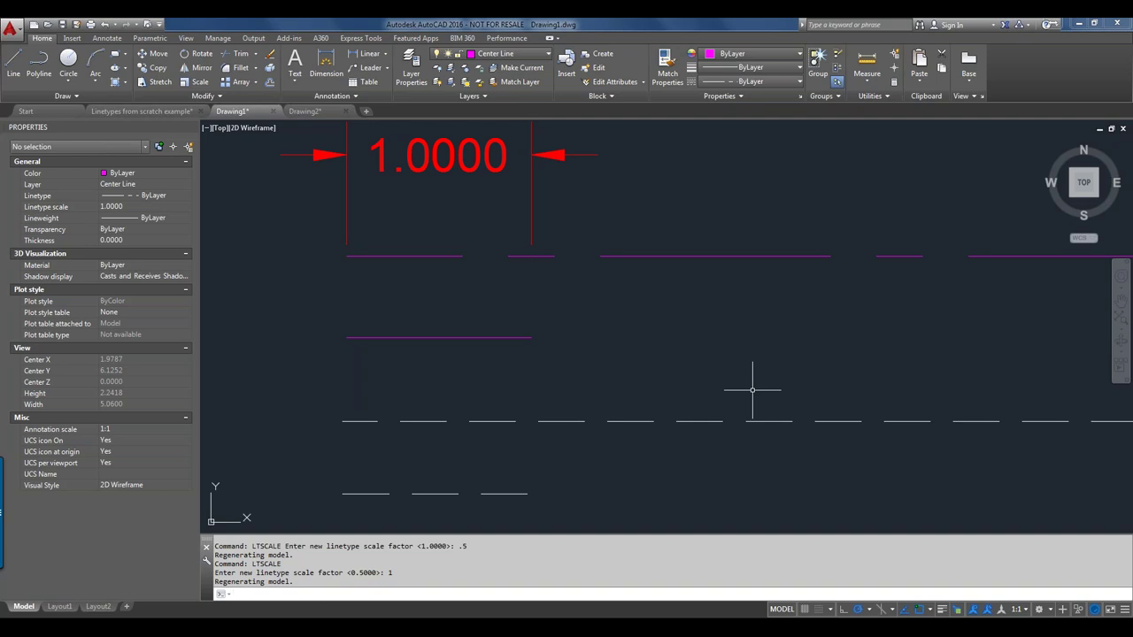
Step: Set the linetype scale of only the short 1-unit center line to 0.5, then deselect it
click(403, 337)
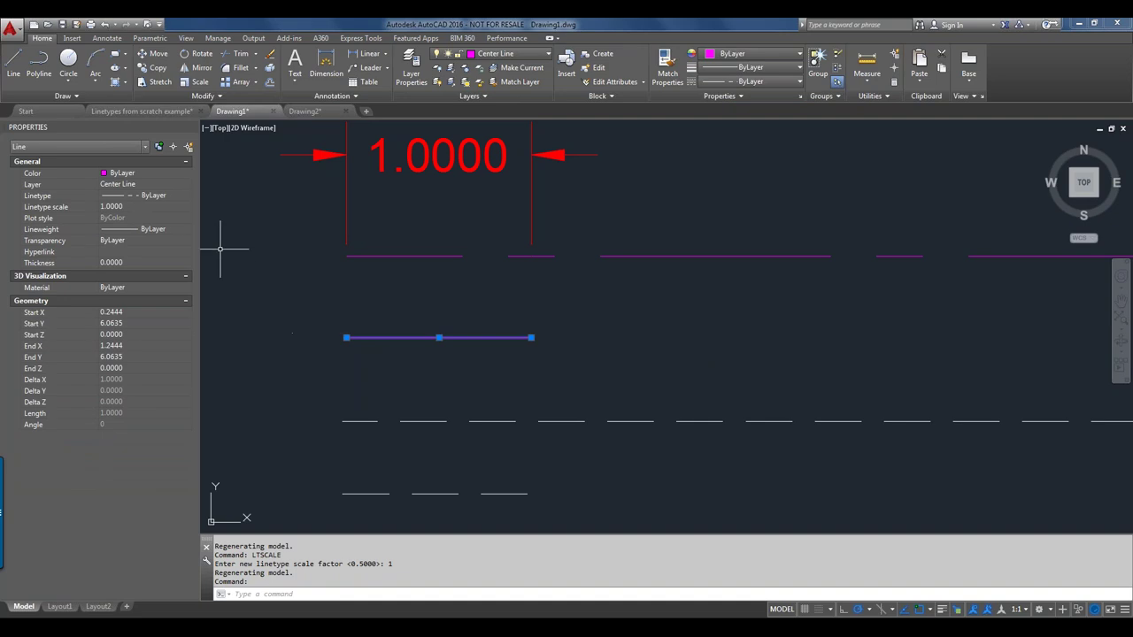
click(130, 209)
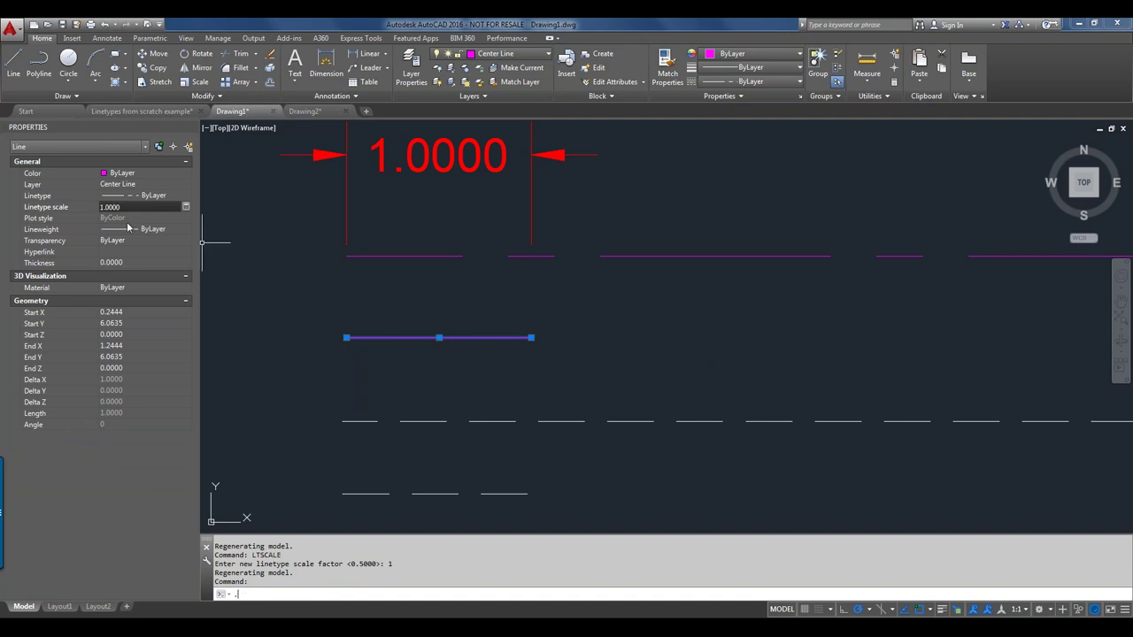
text(.5)
key(Return)
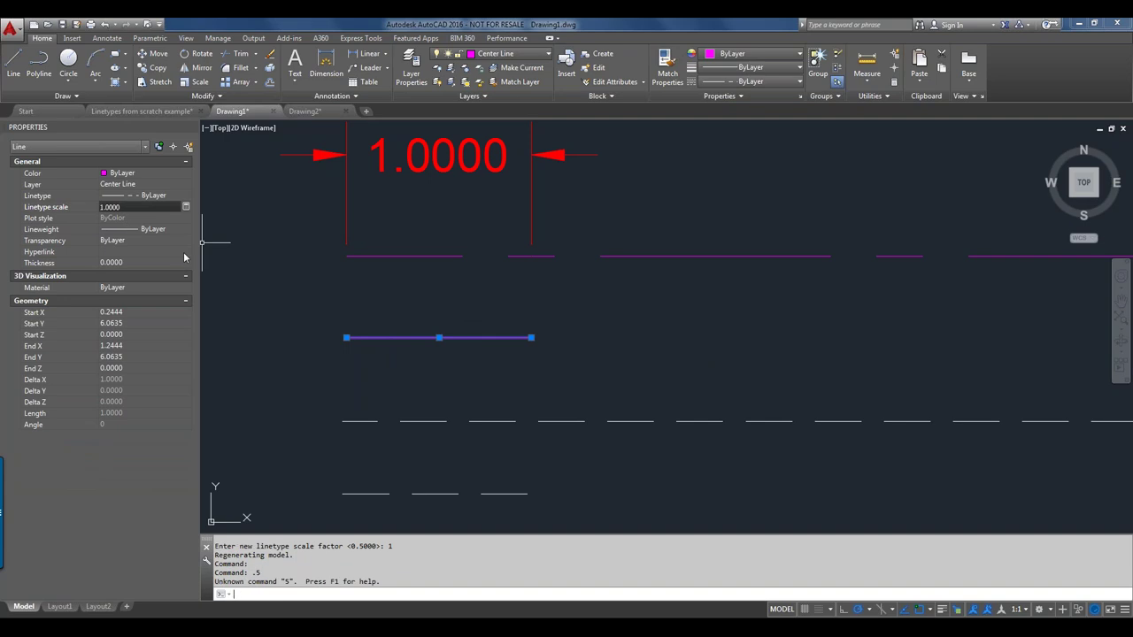
click(111, 206)
key(BackSpace)
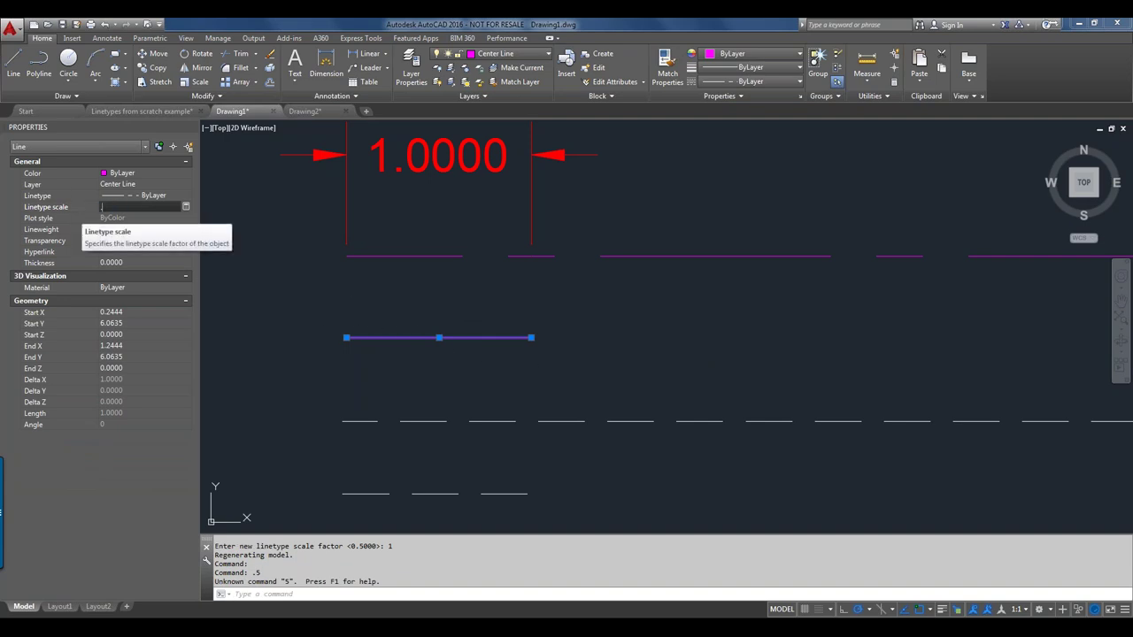
text(.5)
key(Return)
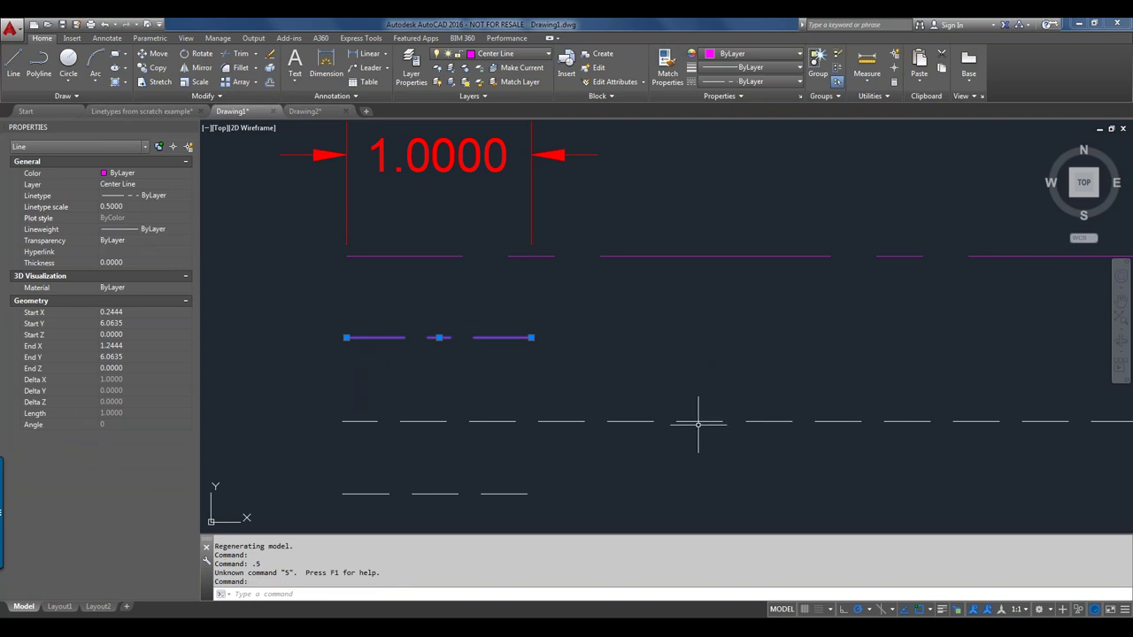
key(Escape)
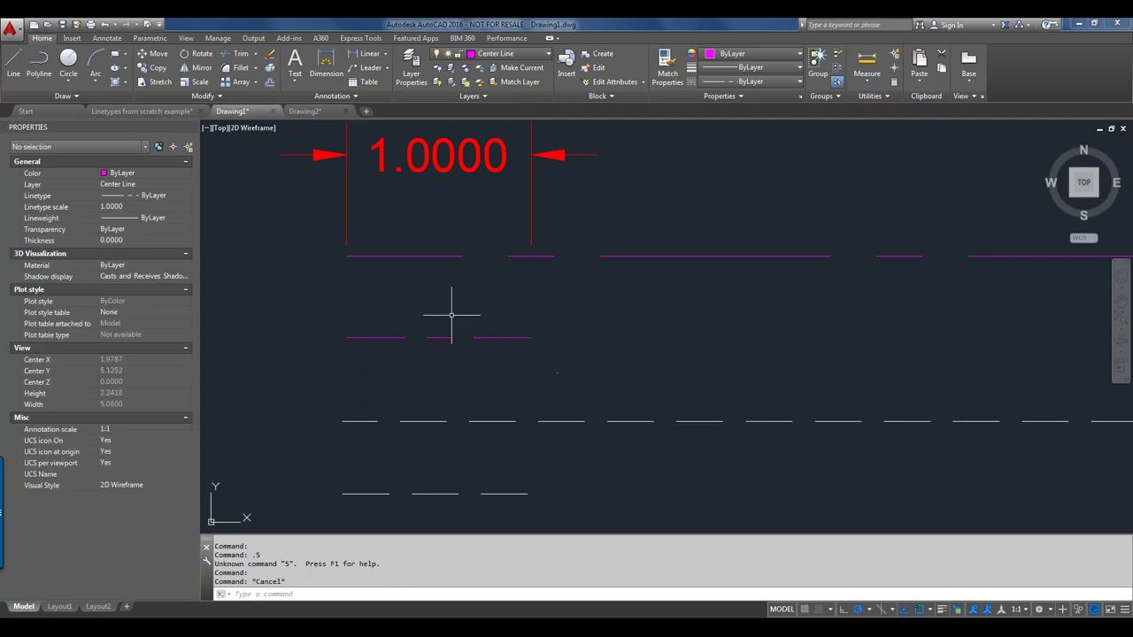
Step: With nothing selected, set the default linetype scale for new objects to 0.5
mouse_move(530, 338)
click(135, 207)
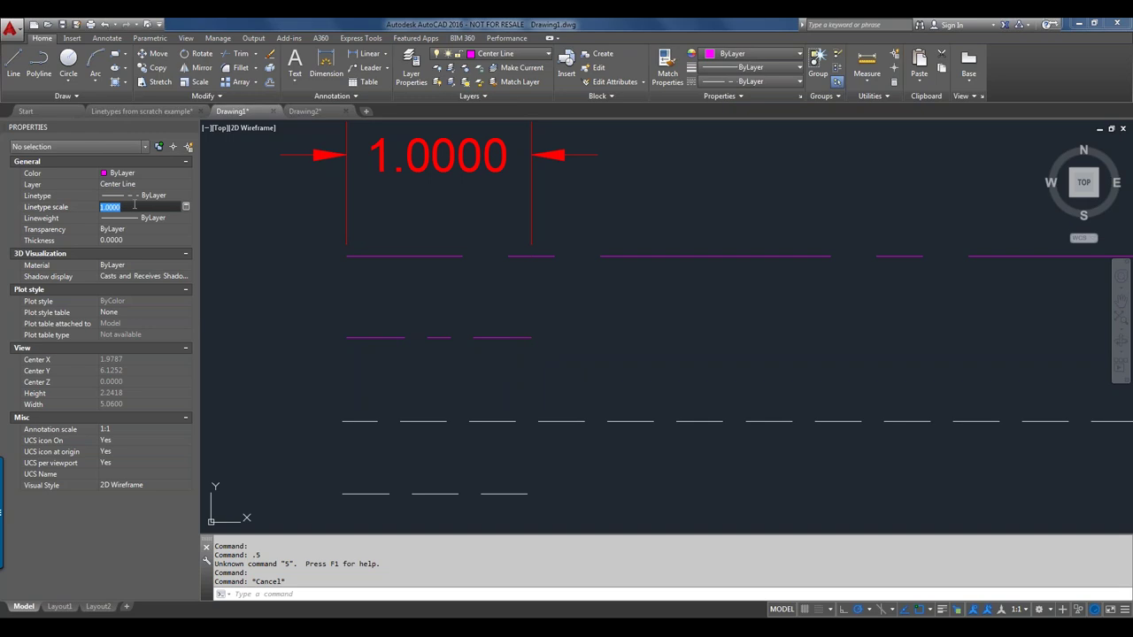
text(.5)
key(Tab)
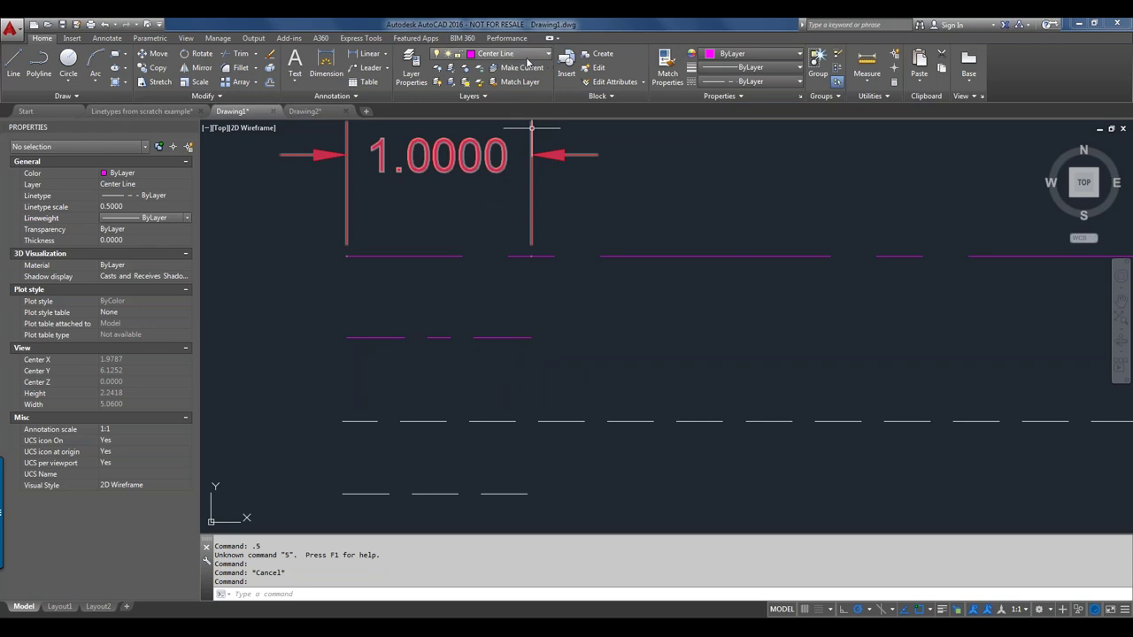
Step: Draw a long horizontal center line between the existing long and short center lines, starting in line with their left endpoints
click(14, 62)
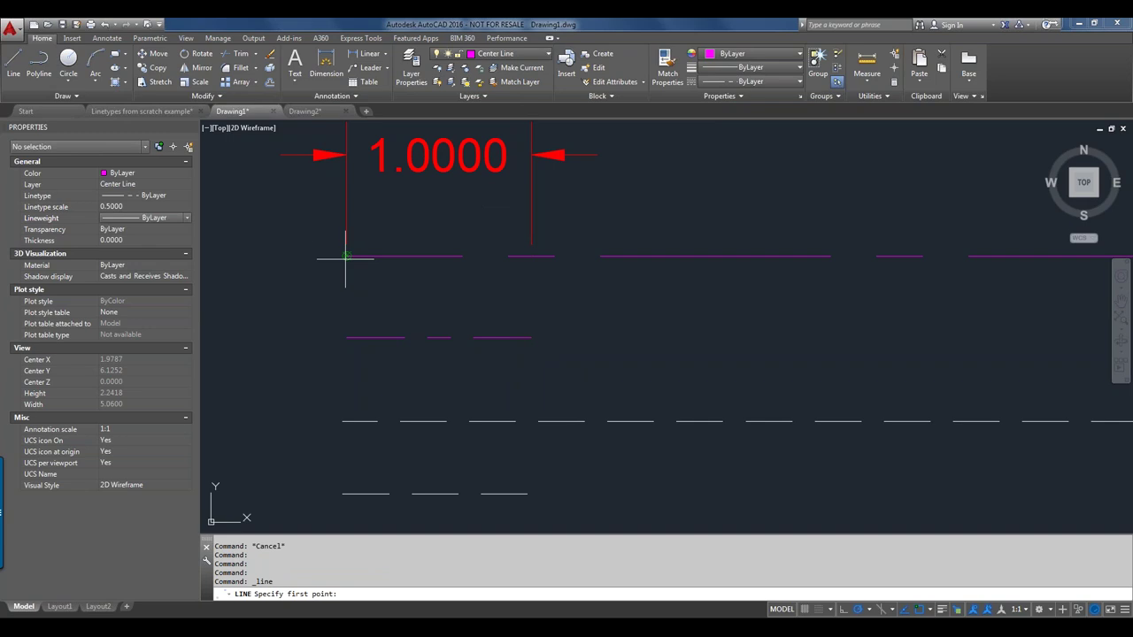
click(346, 290)
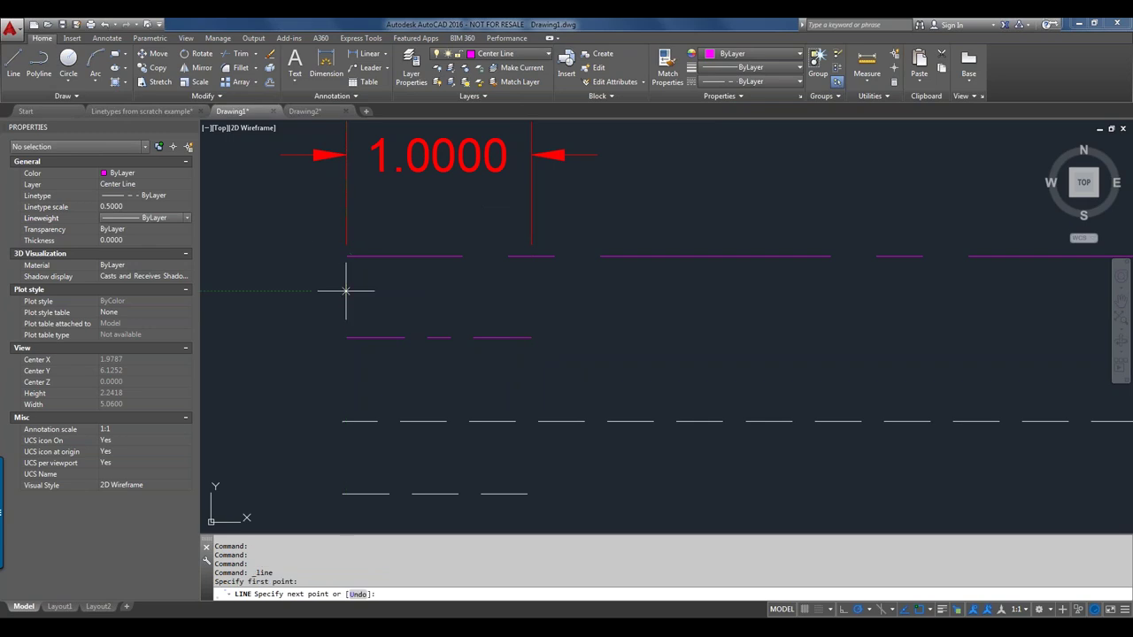
click(945, 295)
key(Return)
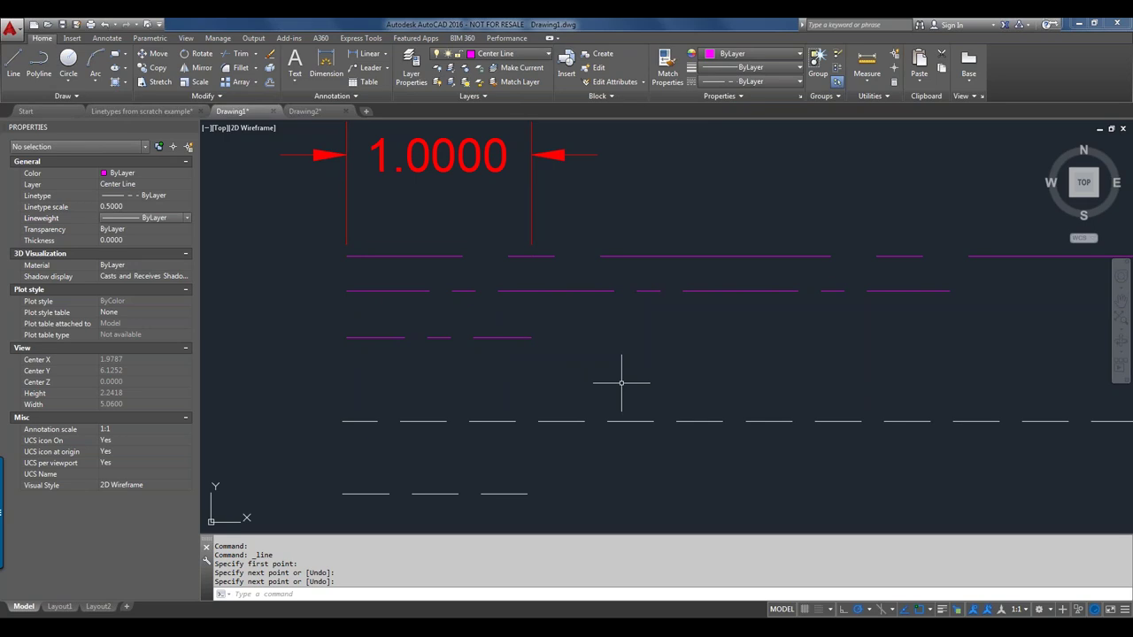
Step: Set the global linetype scale factor (LTSCALE) to 2 and compare the dash patterns of the center lines
text(ltscale)
key(Return)
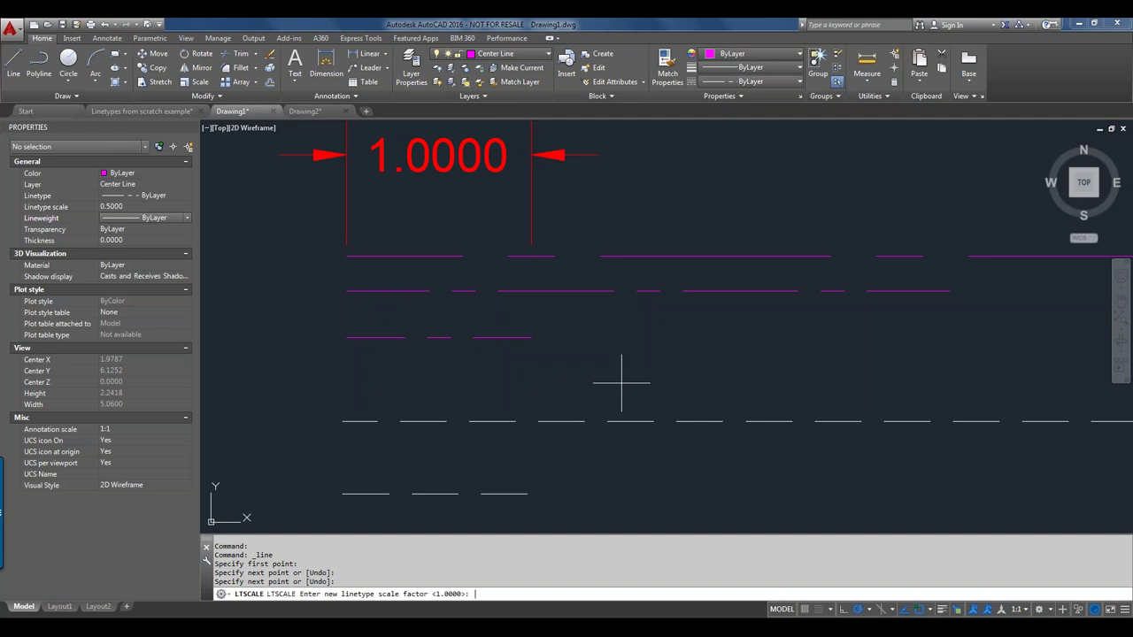
text(2)
key(Return)
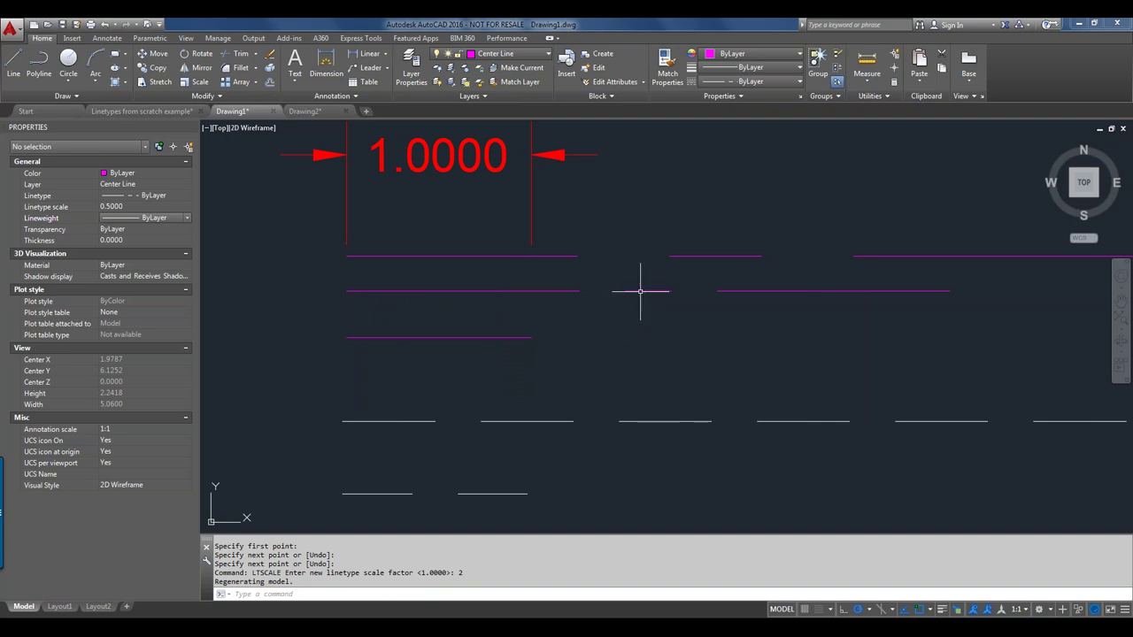
mouse_move(649, 292)
mouse_move(558, 257)
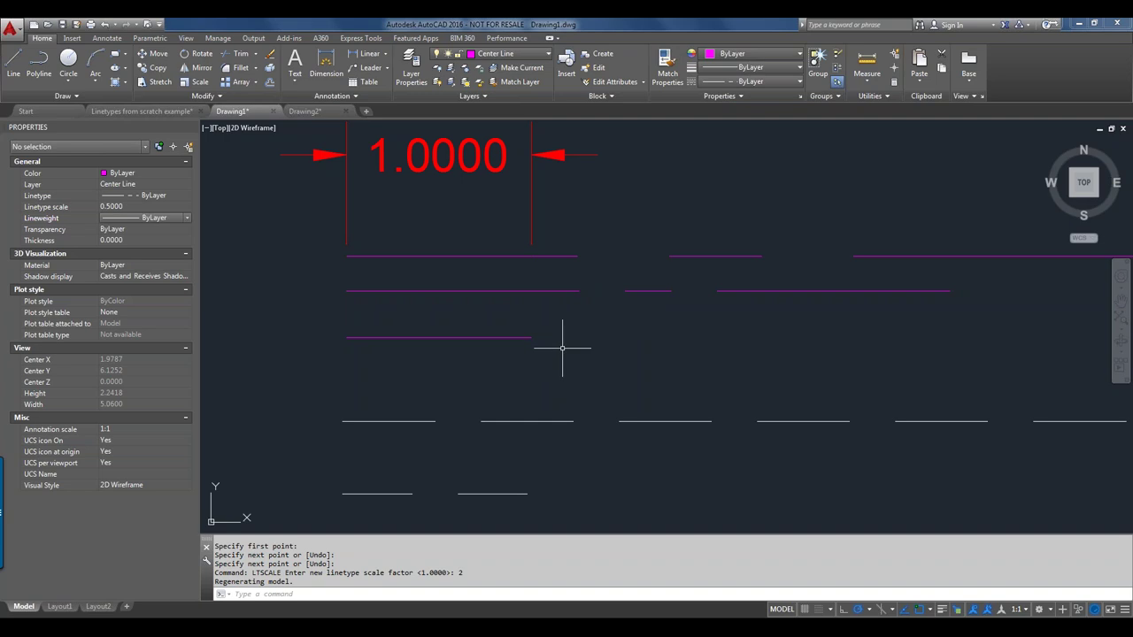
Step: Restore the global linetype scale factor (LTSCALE) to 1 after comparing the patterns
text(LTSCALE)
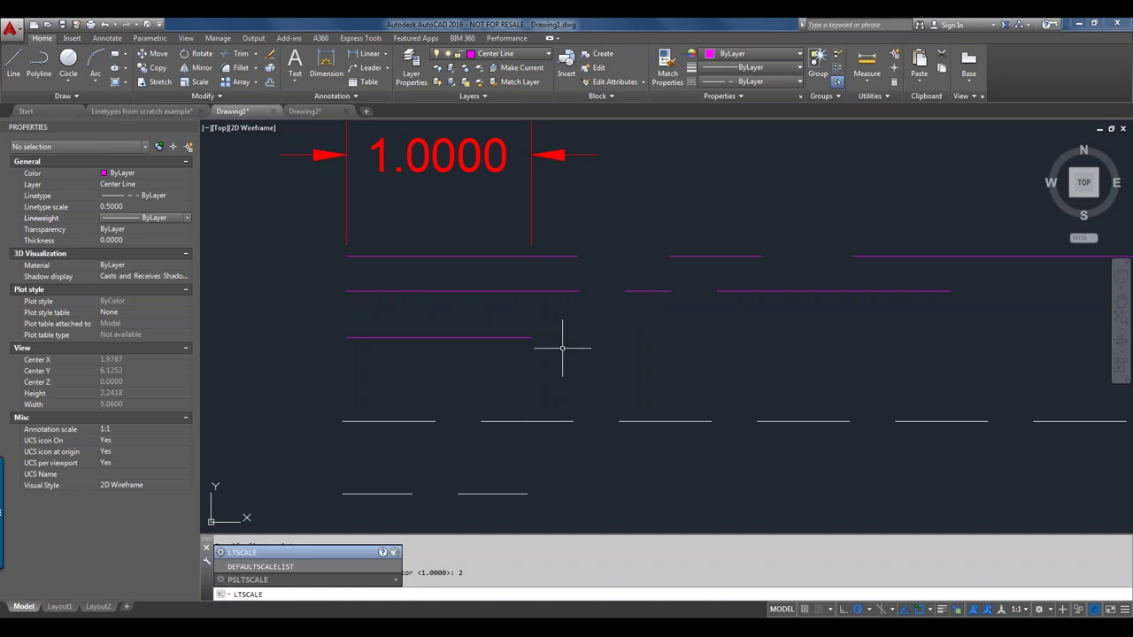
key(Return)
text(1)
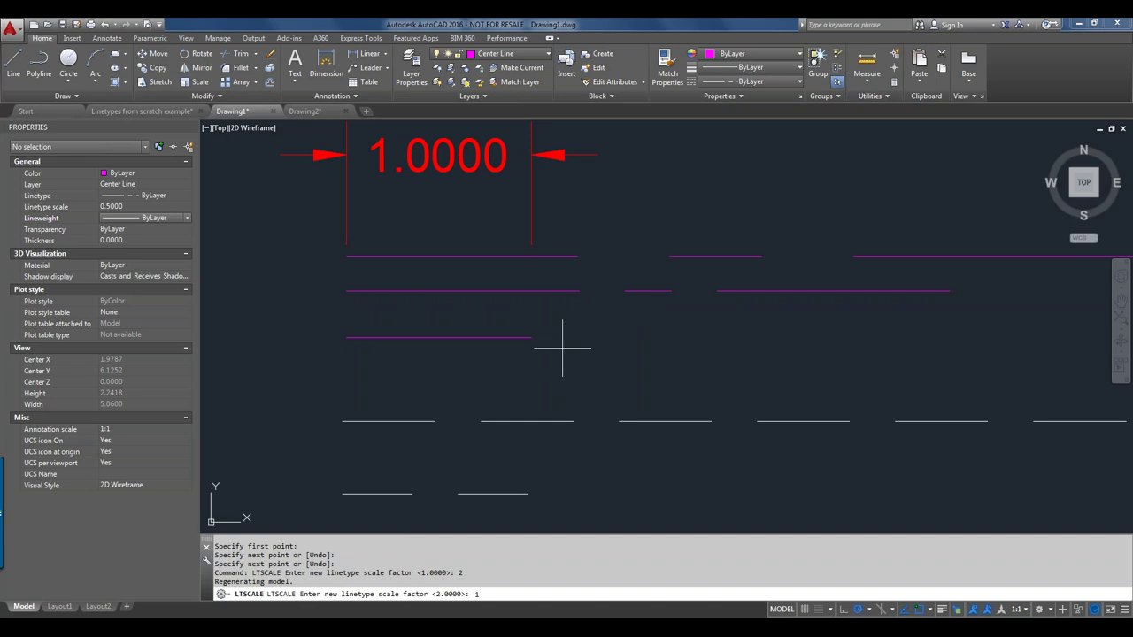
key(BackSpace)
text(1)
key(Return)
Step: Set the linetype scale for new objects (CELTSCALE) to 1
text(c)
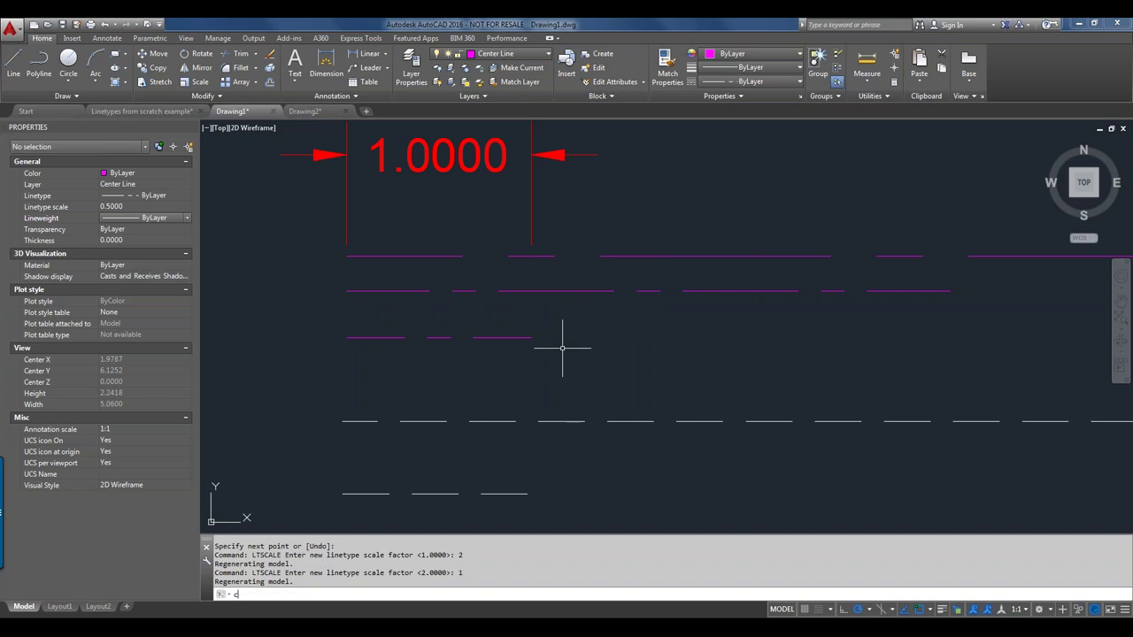
text(eltsca)
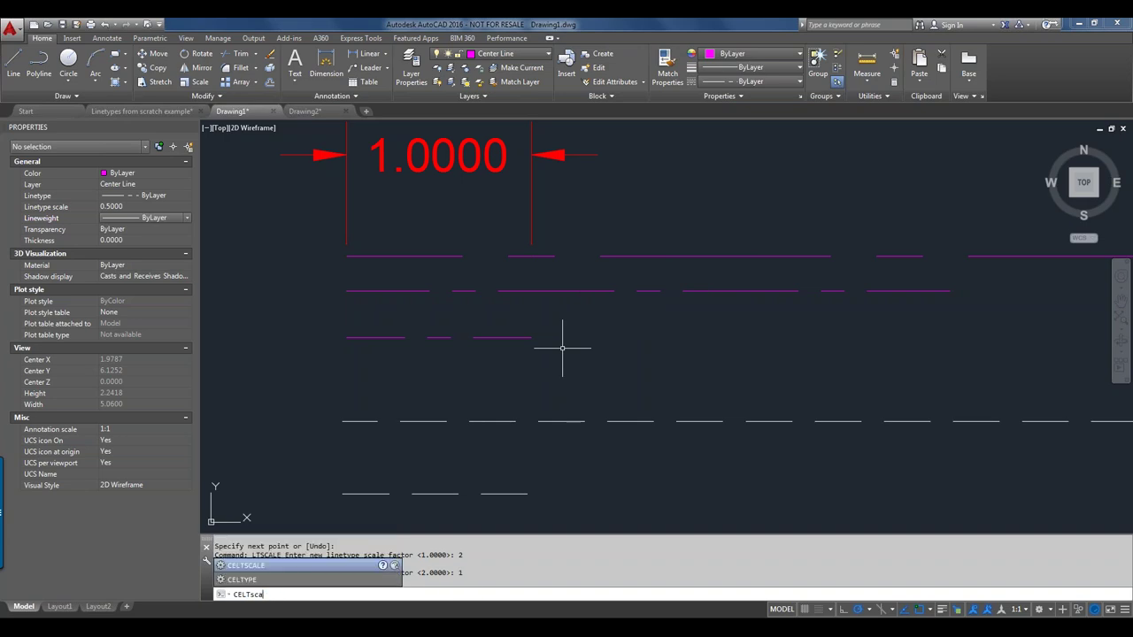
text(le)
key(Return)
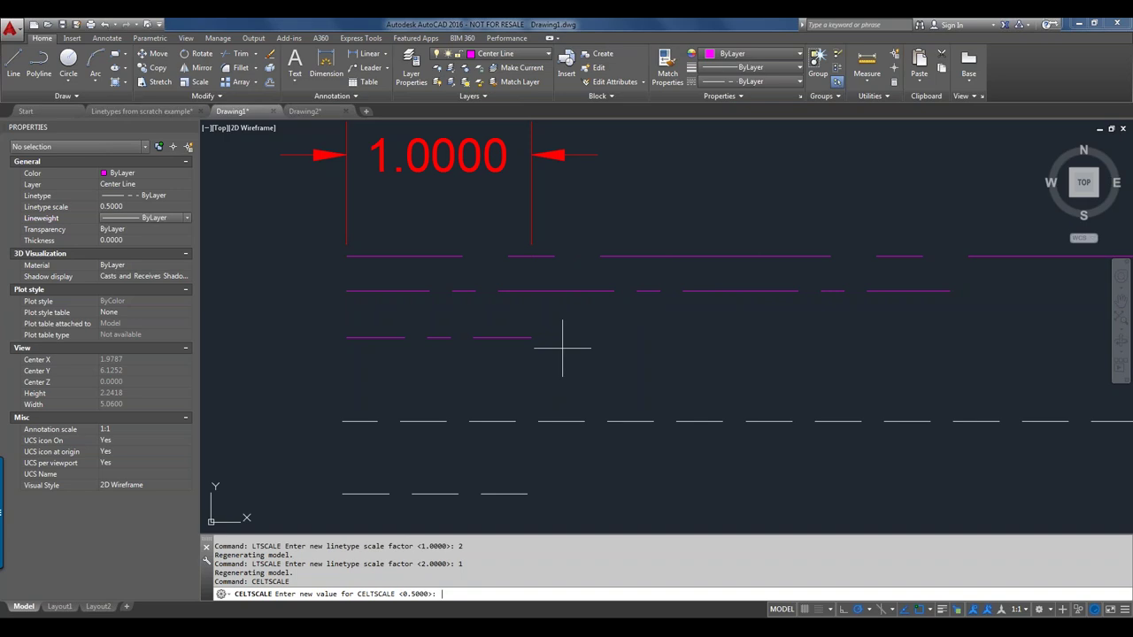
text(1)
key(Return)
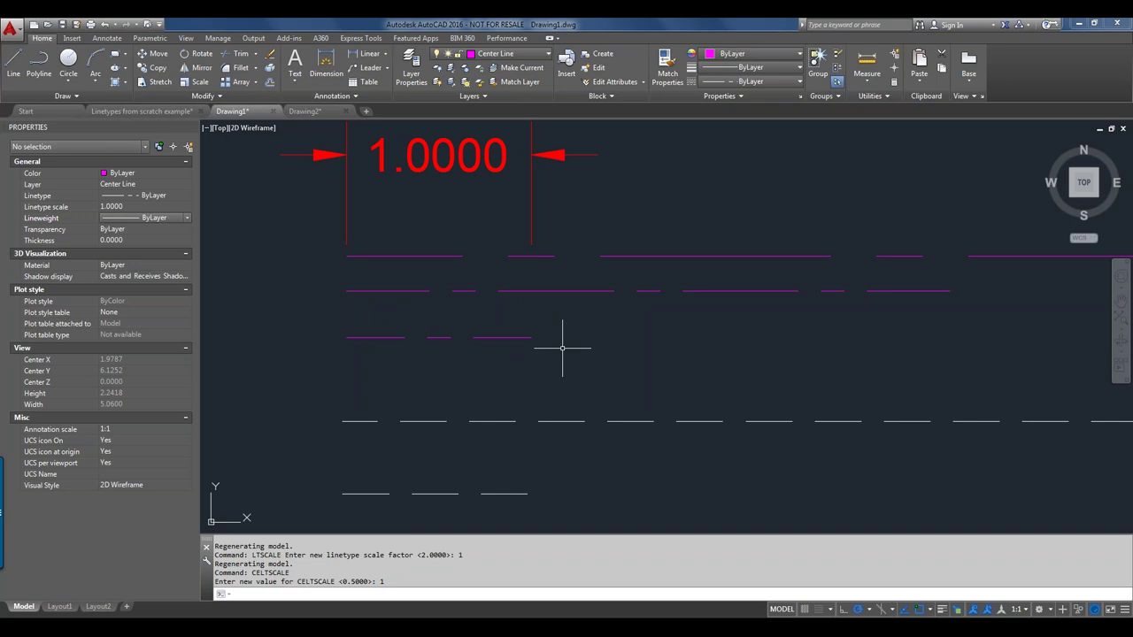
Step: Call up the MSLTSCALE system variable to check its setting and cancel without committing a new value
text(MS)
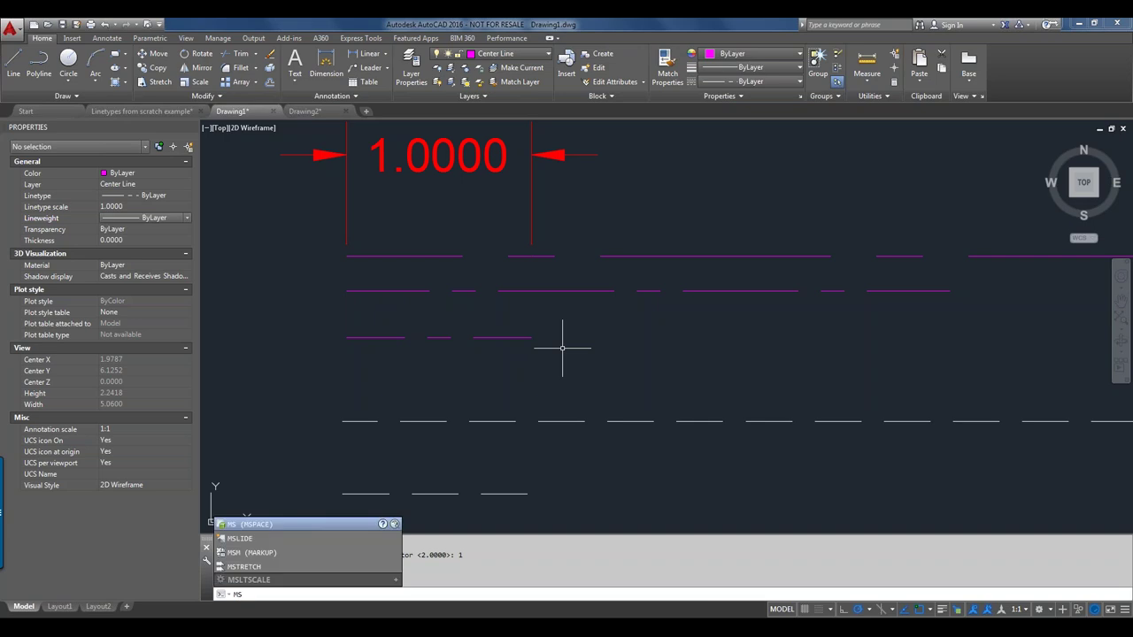
text(LTc)
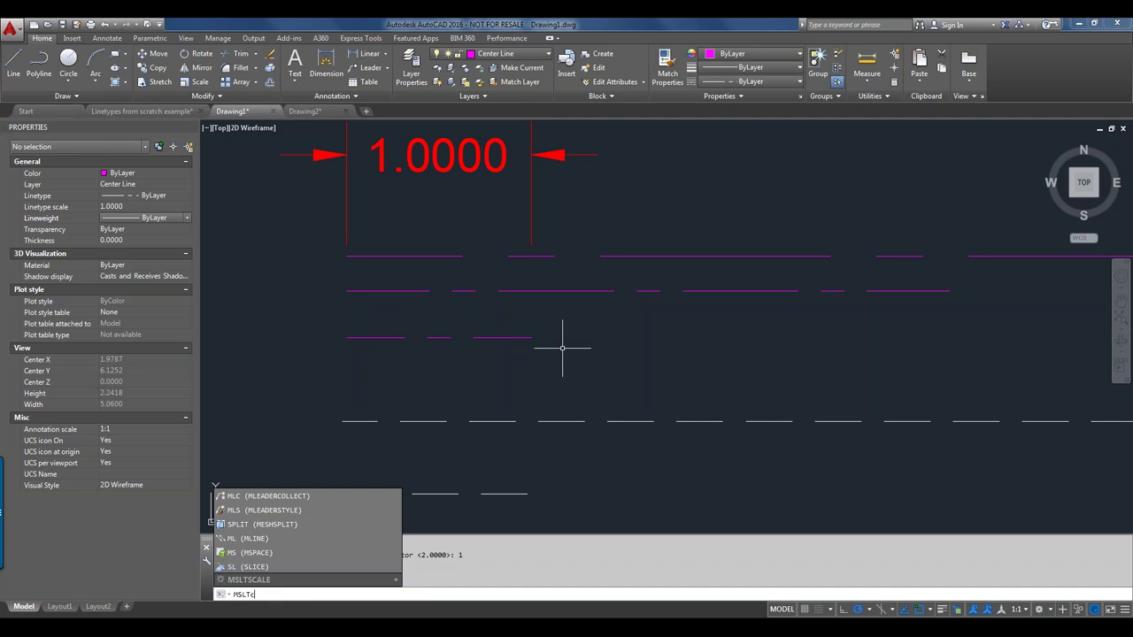
key(Return)
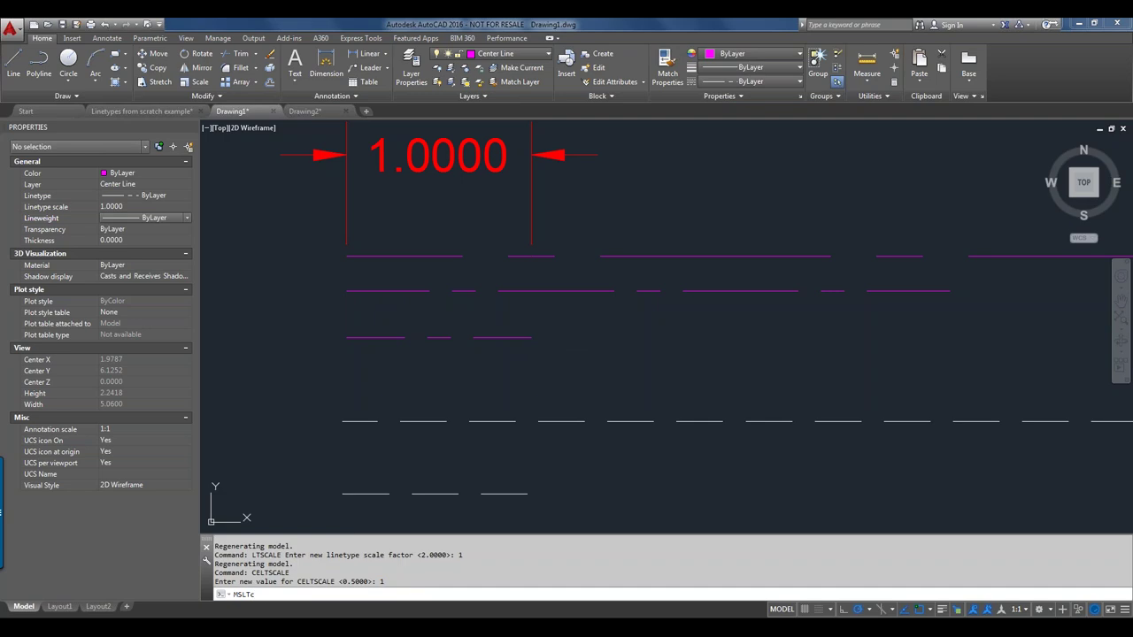
text(MSLt)
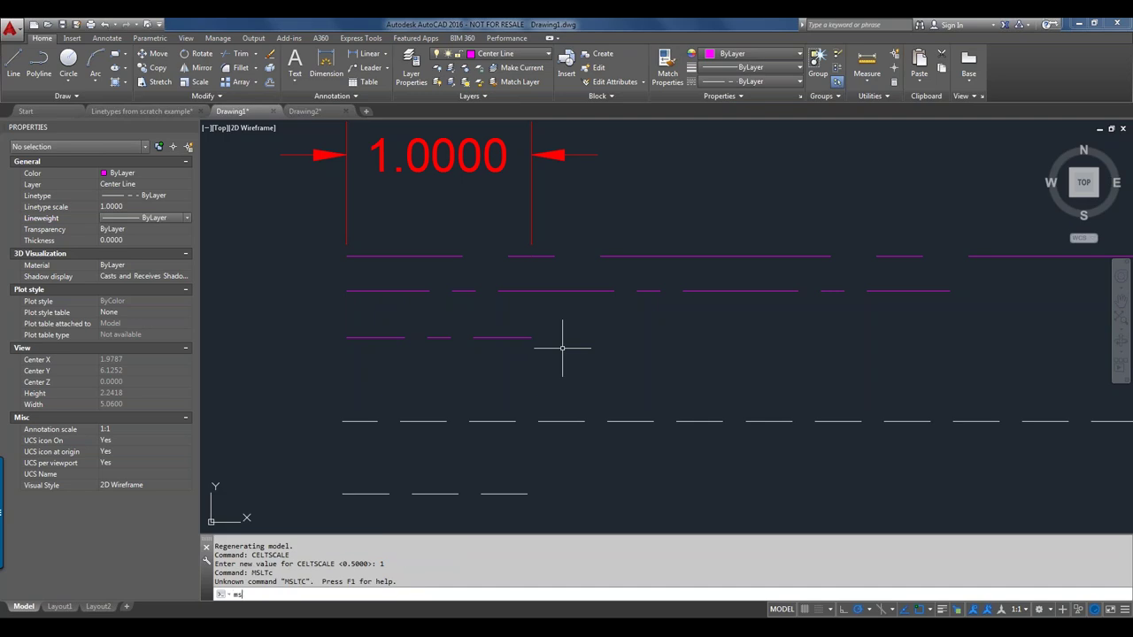
text(scale)
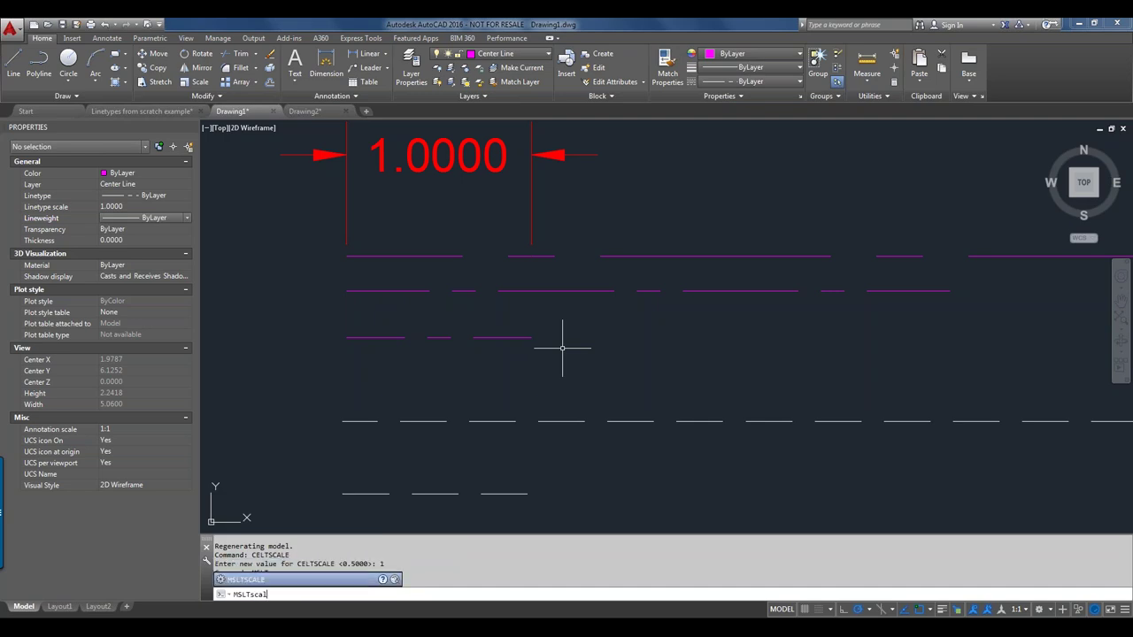
key(Return)
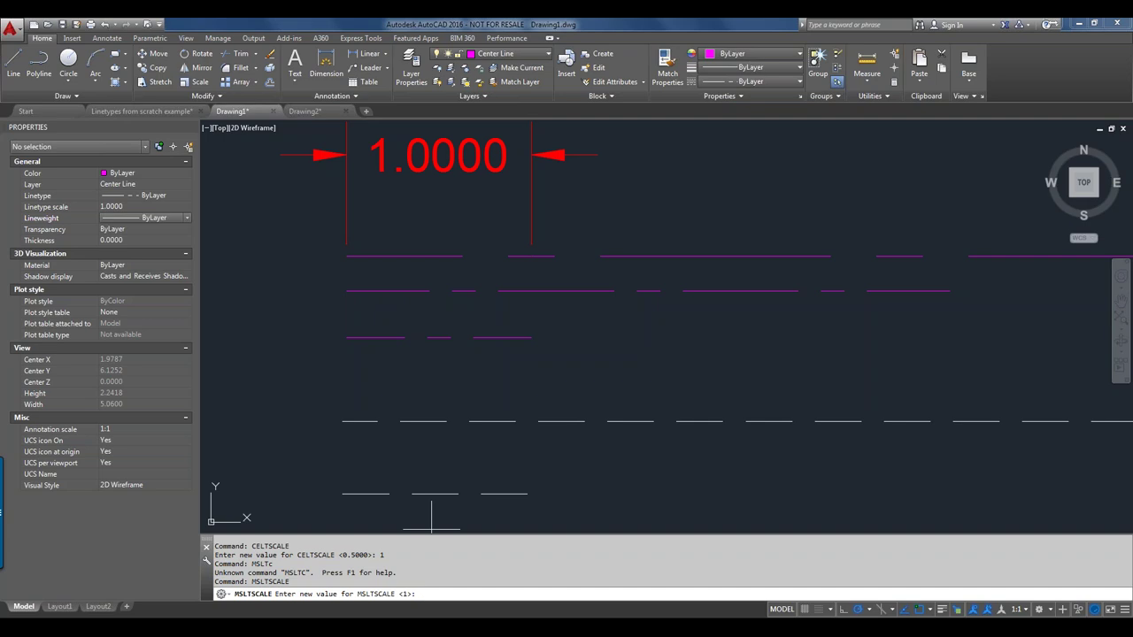
text(0)
key(Escape)
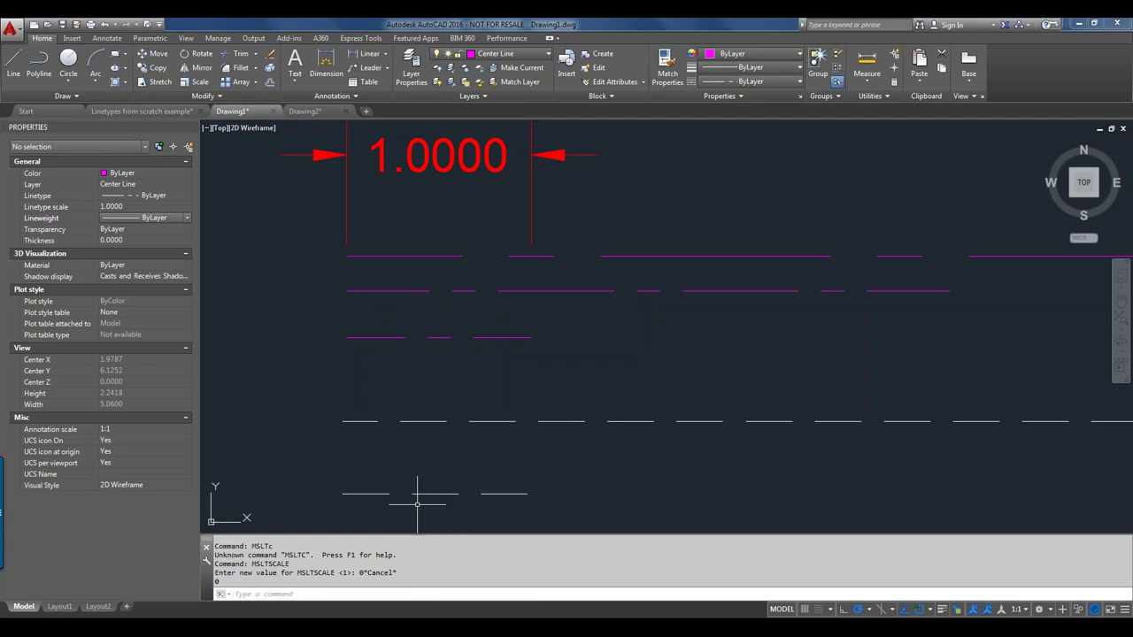
scroll(598, 302, down, 2)
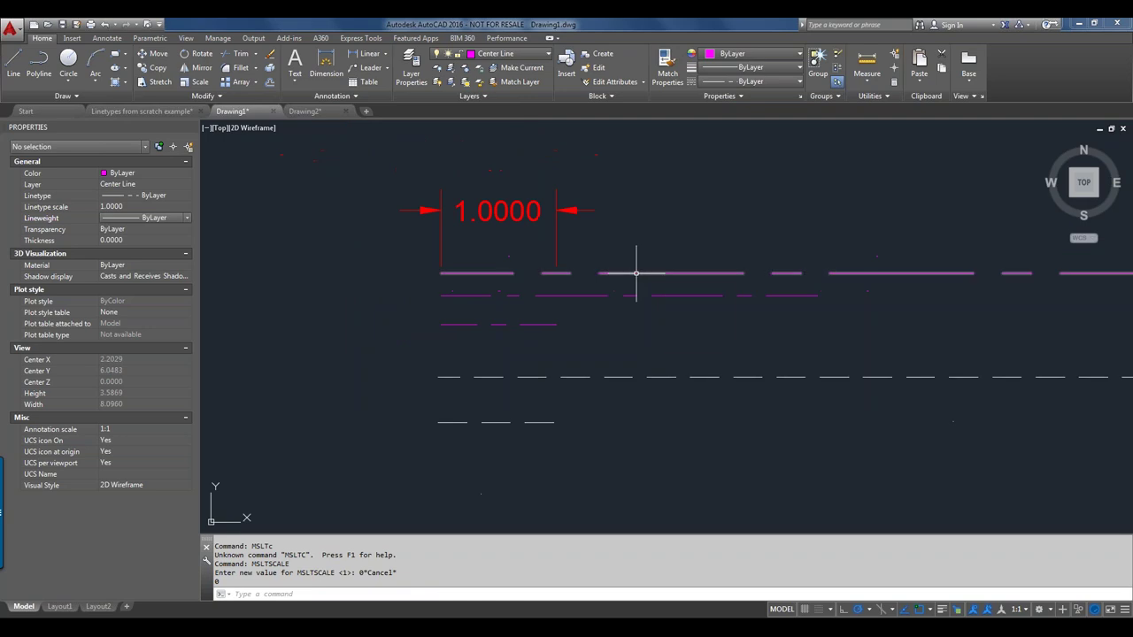
mouse_move(635, 272)
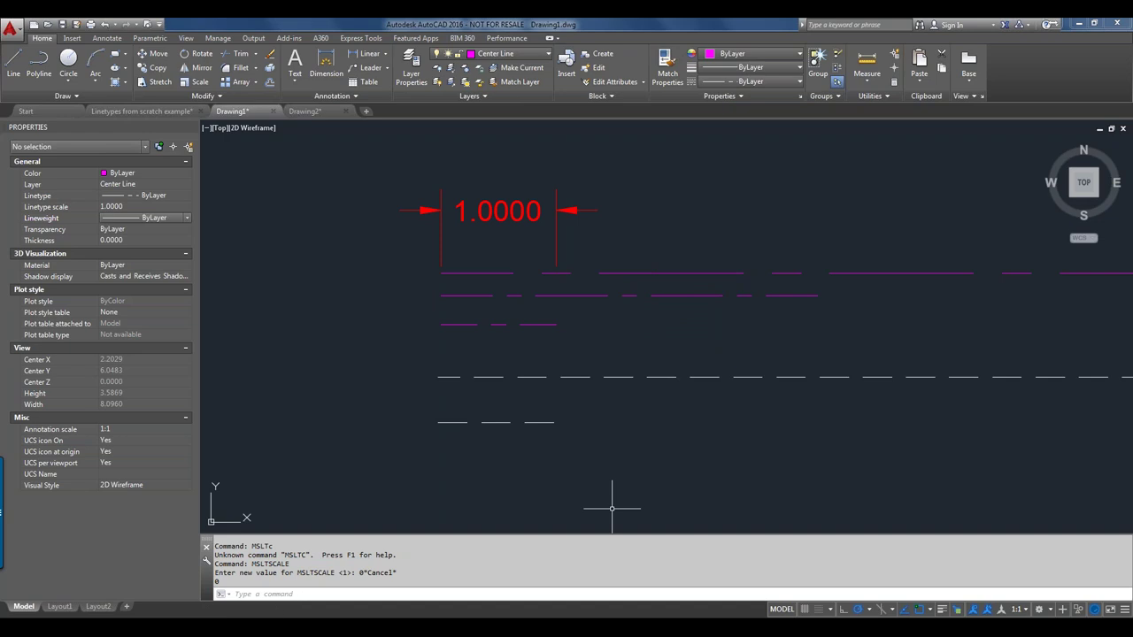
mouse_move(210, 630)
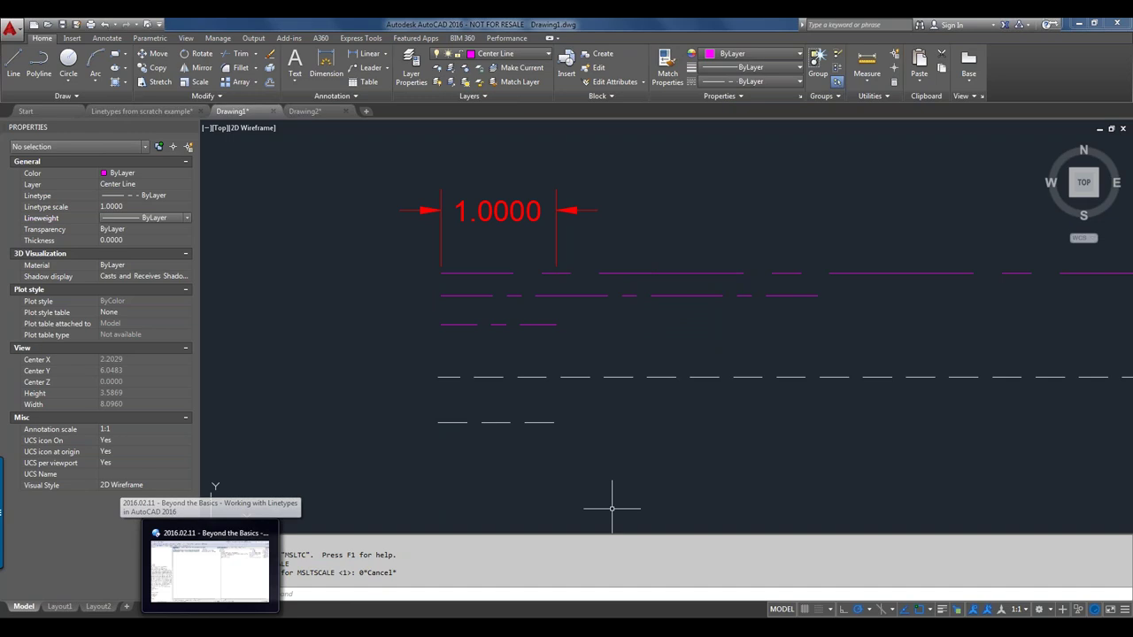
mouse_move(168, 630)
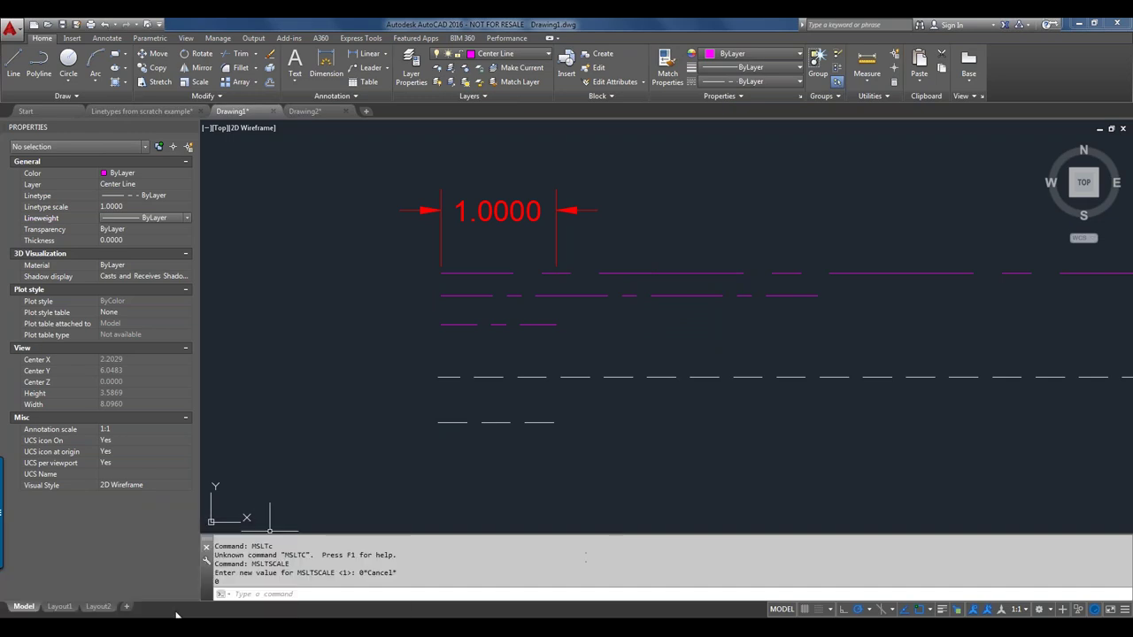
Step: Switch to Layout1 and narrow its viewport to about 3.84 units wide by moving the right edge inward
click(59, 607)
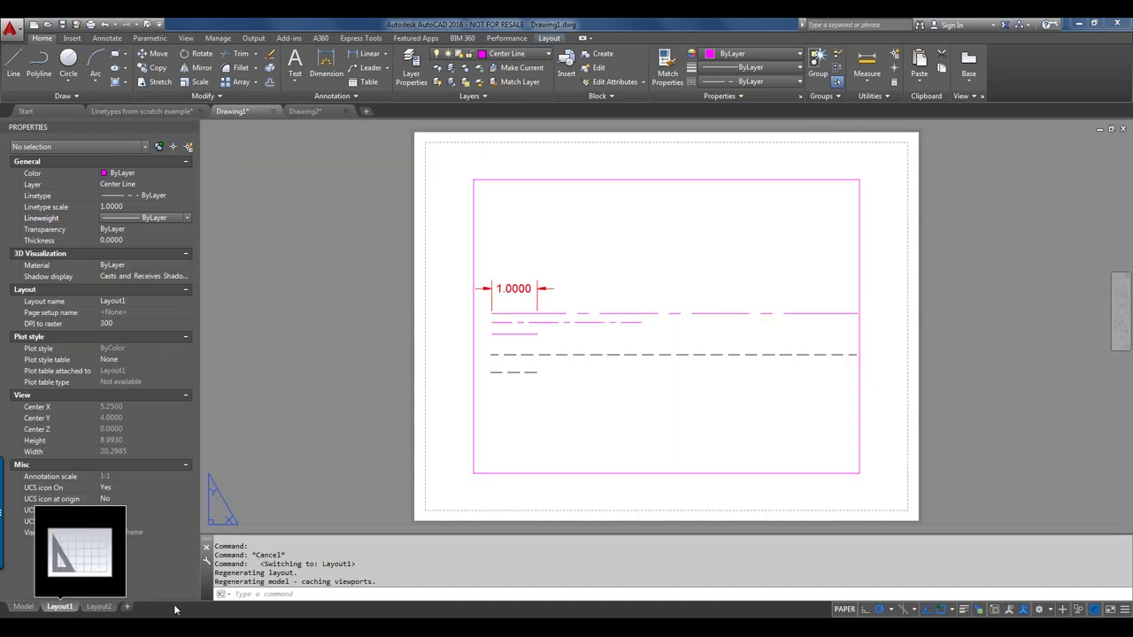
click(858, 431)
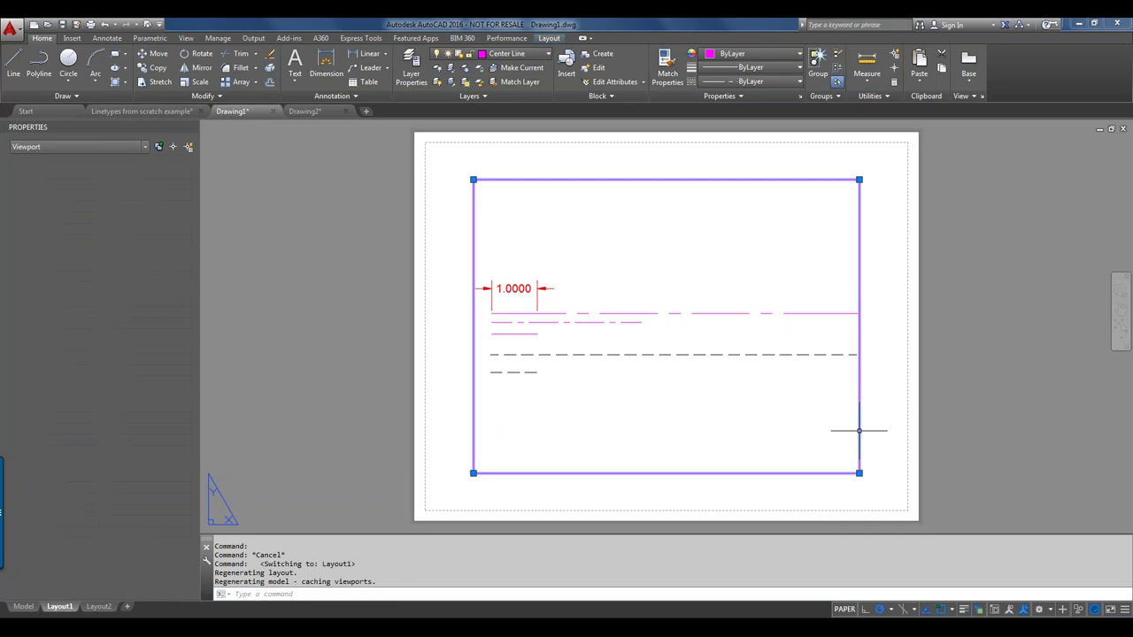
click(858, 474)
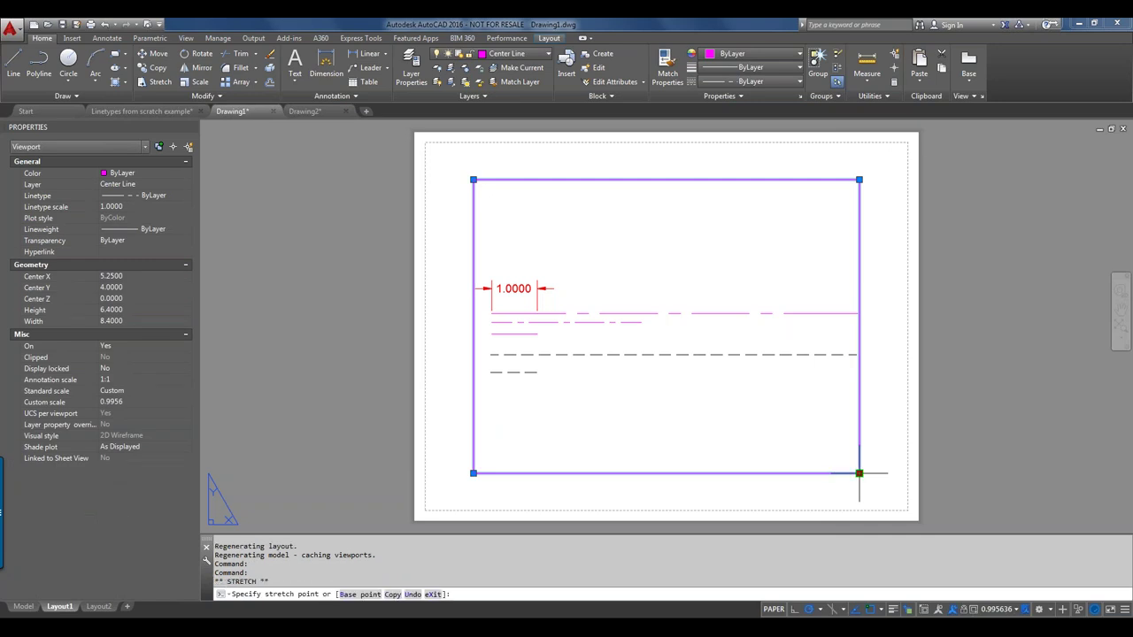
click(650, 470)
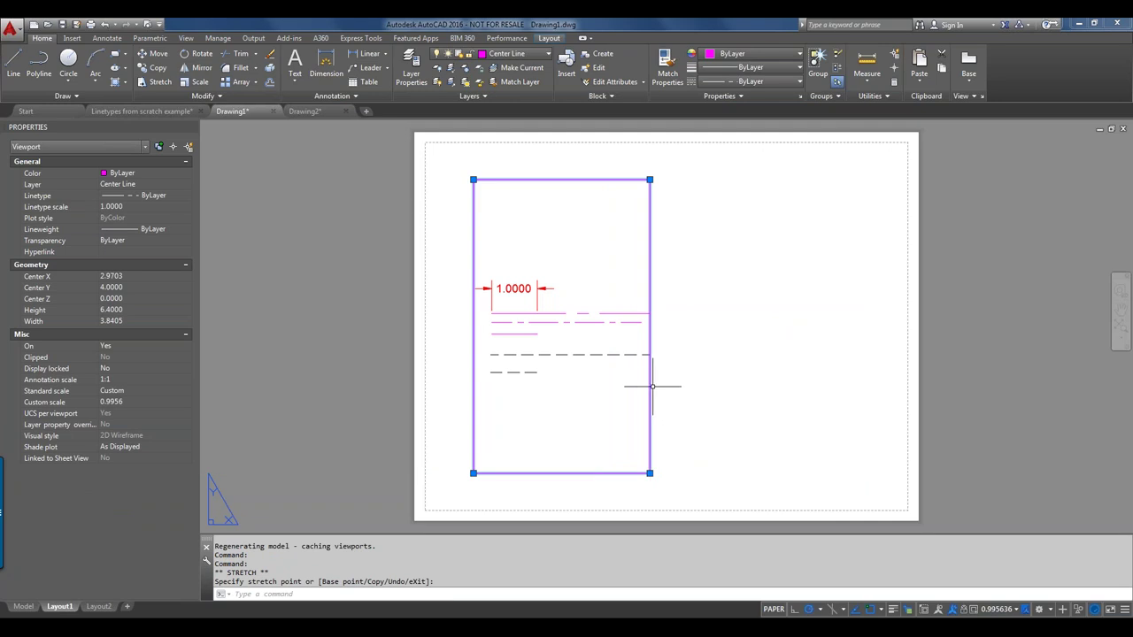
key(Escape)
Step: Activate the narrowed viewport, set its scale to 1:1, and return to paper space
double_click(607, 400)
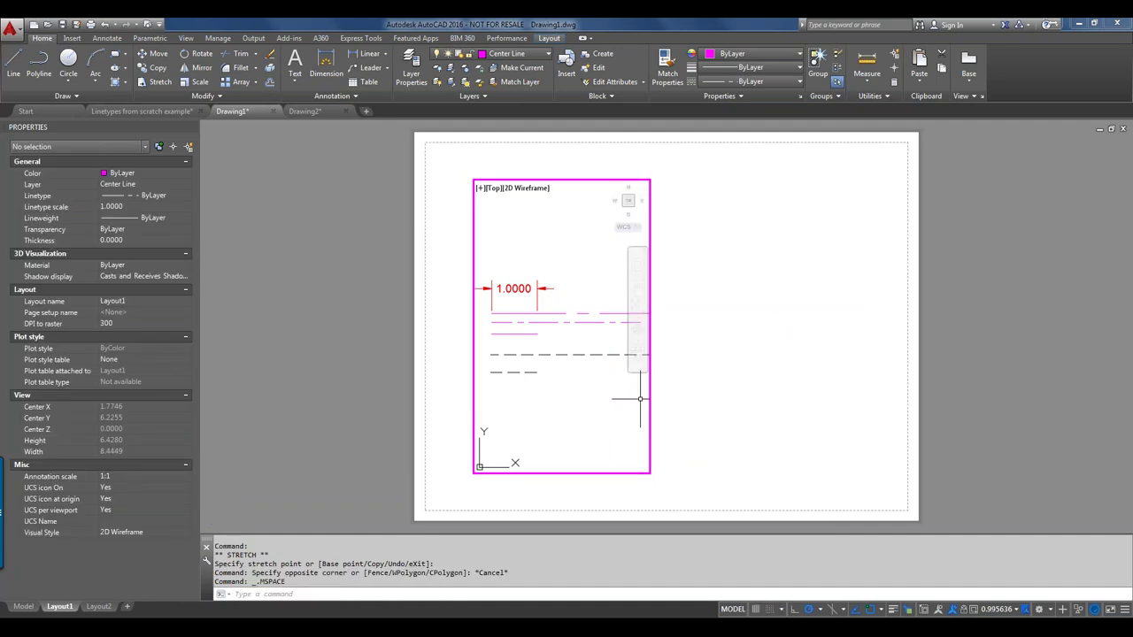
click(1019, 609)
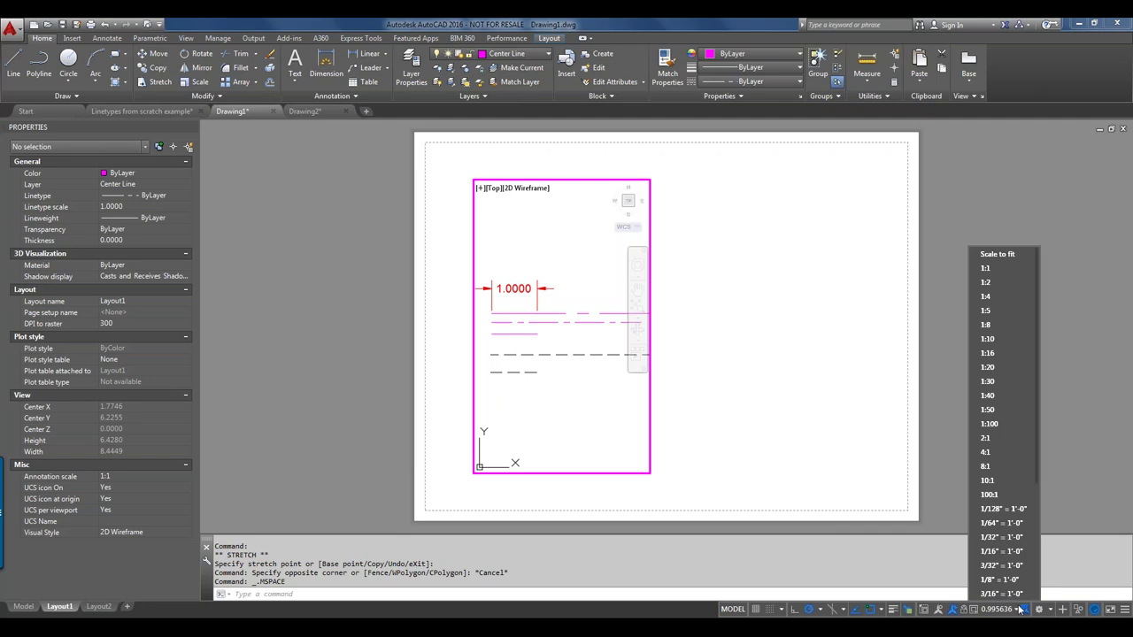
click(1002, 272)
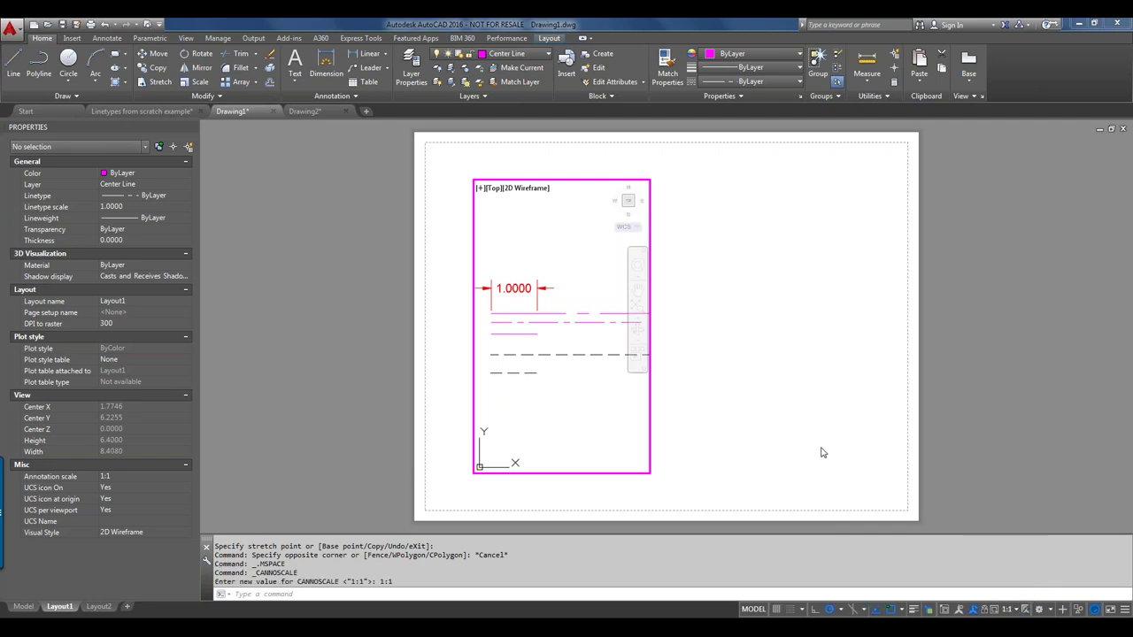
double_click(795, 454)
Step: Copy the viewport from its lower-left corner to its lower-right corner so the two viewports sit side by side
click(703, 445)
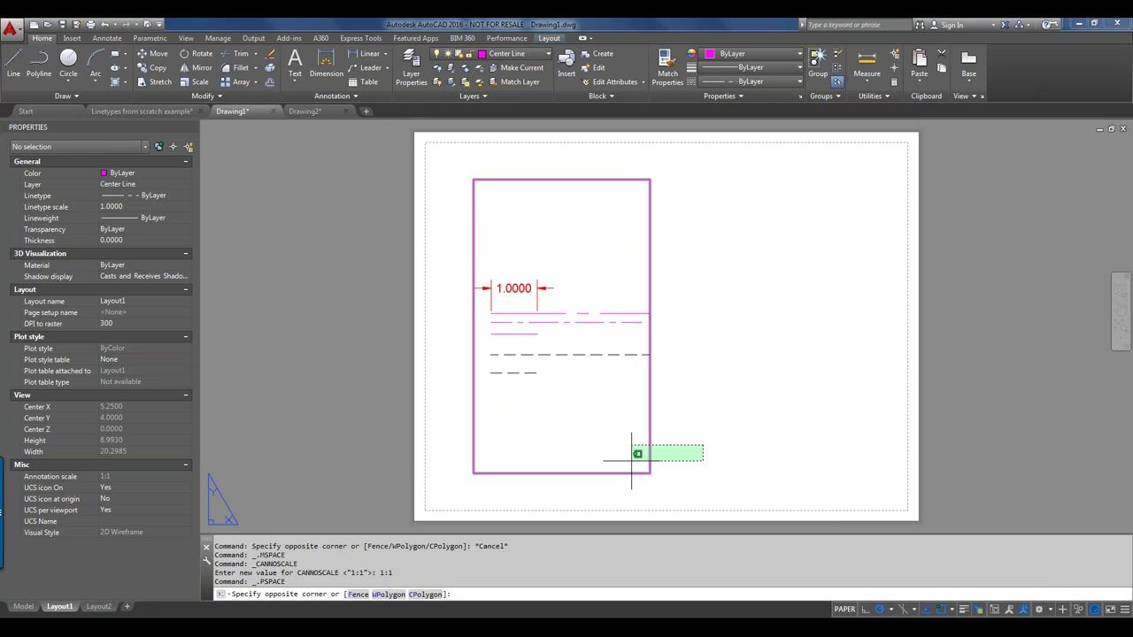
click(620, 463)
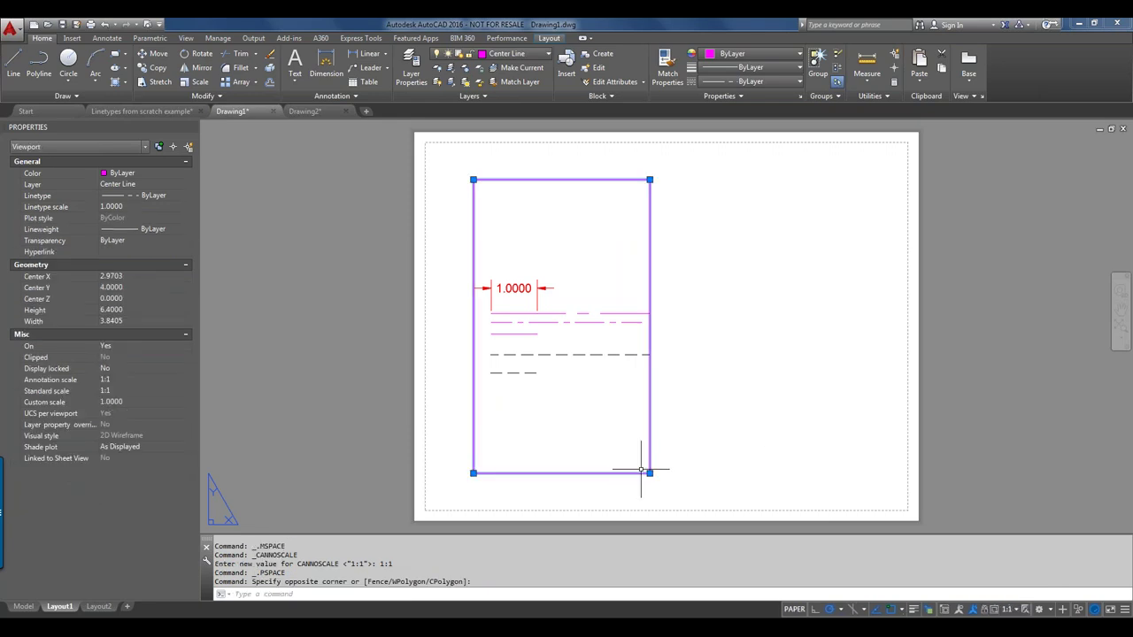
text(co)
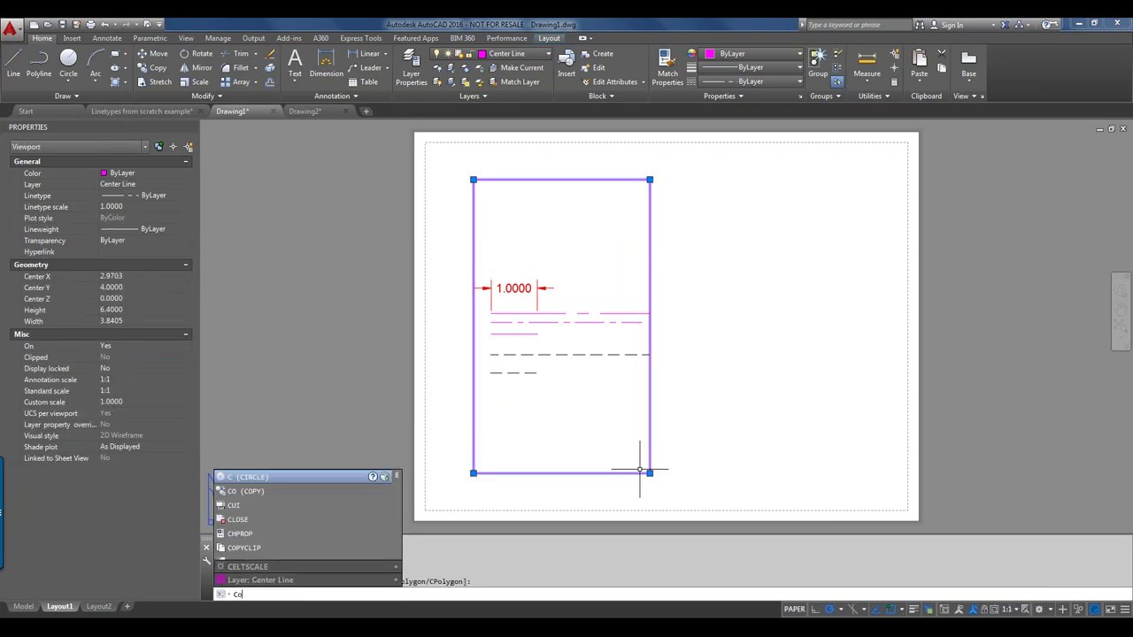
key(Return)
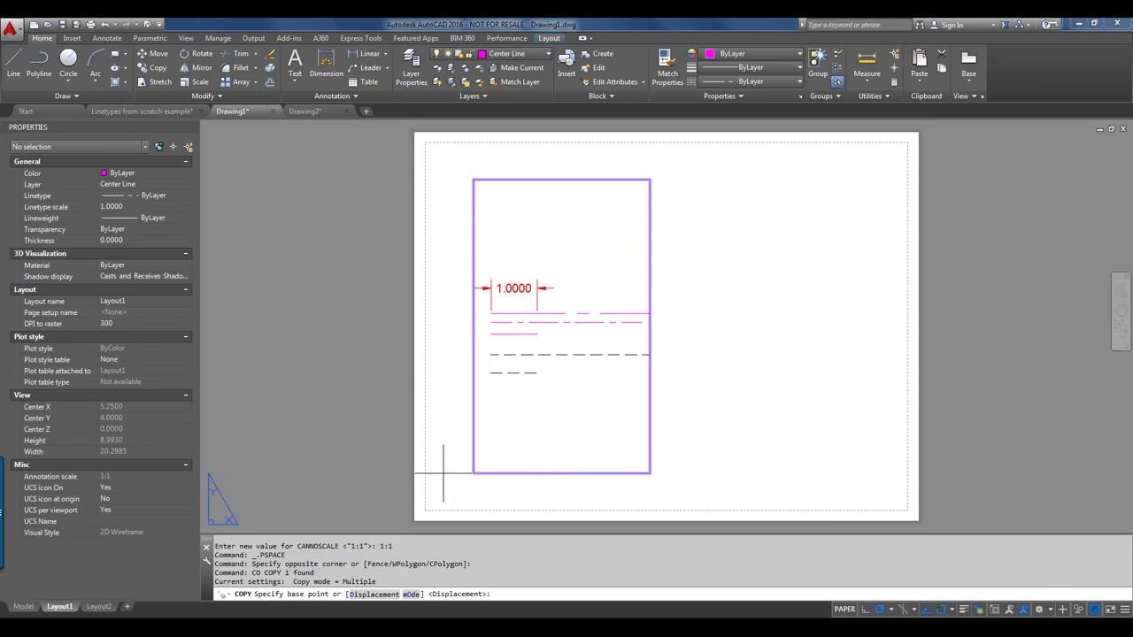
click(474, 473)
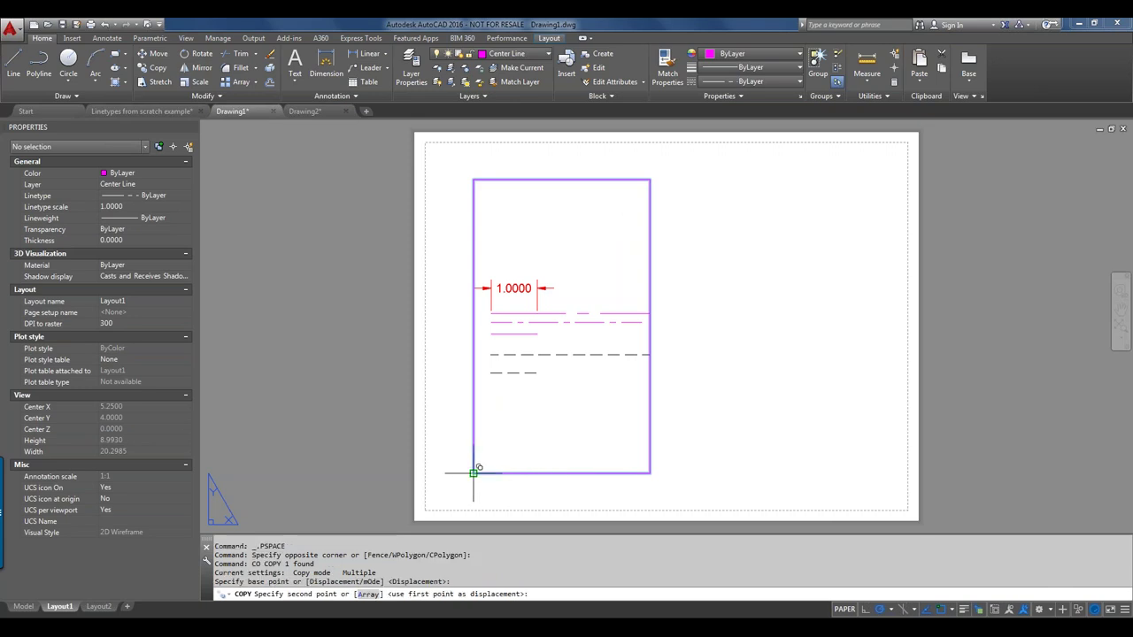
click(654, 463)
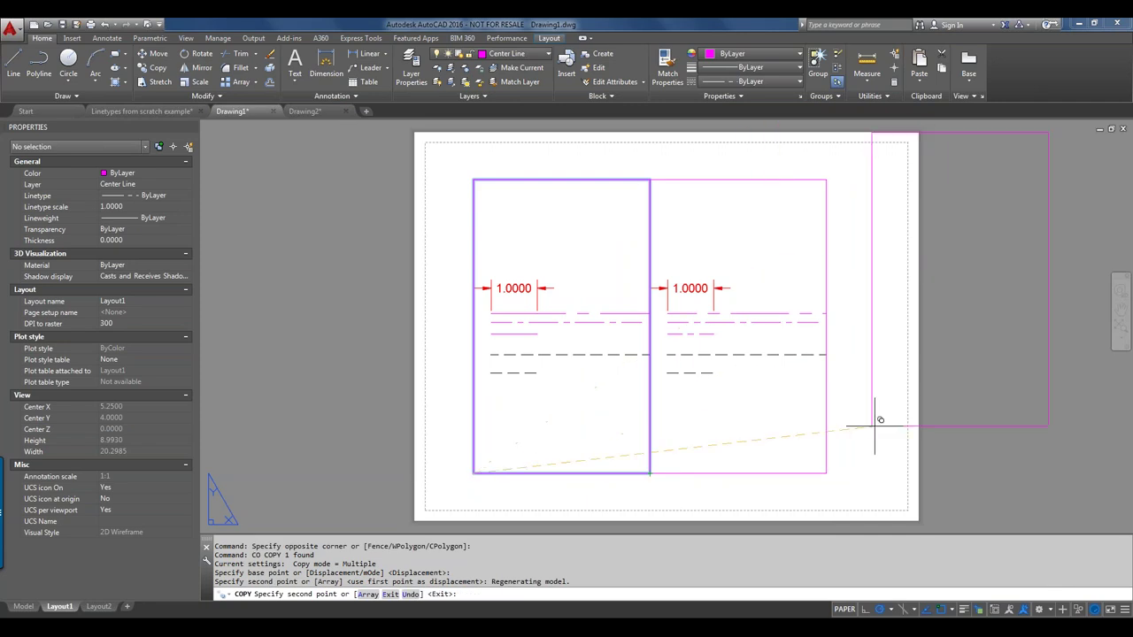
key(Escape)
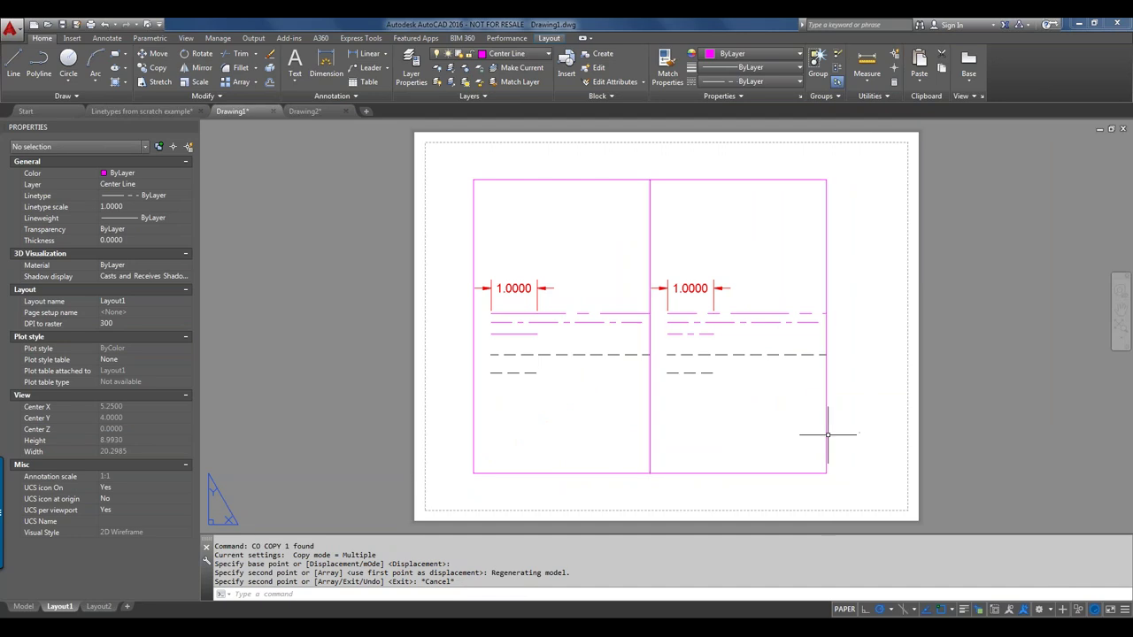
Step: Activate the copied right-hand viewport, set its scale to 1:2, and return to paper space
click(825, 434)
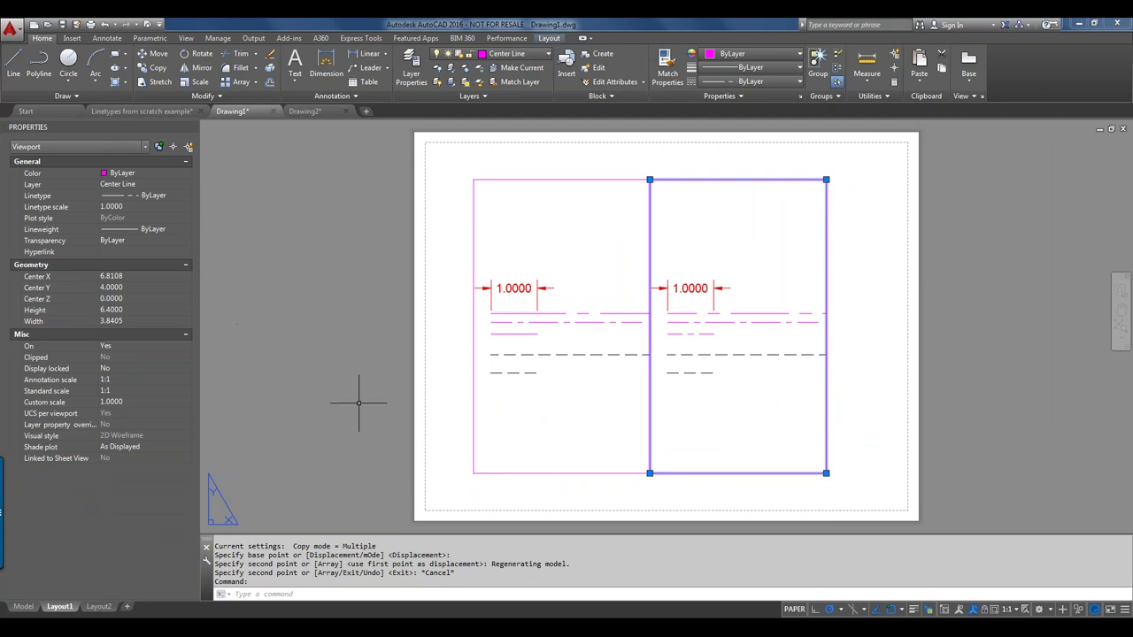
double_click(791, 456)
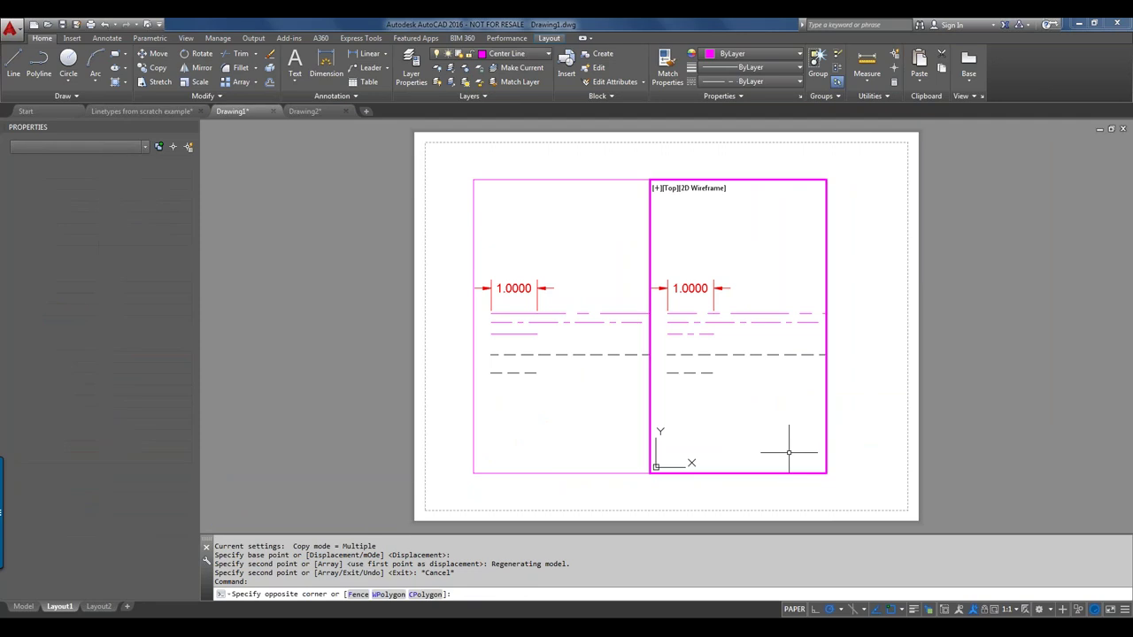
click(1018, 610)
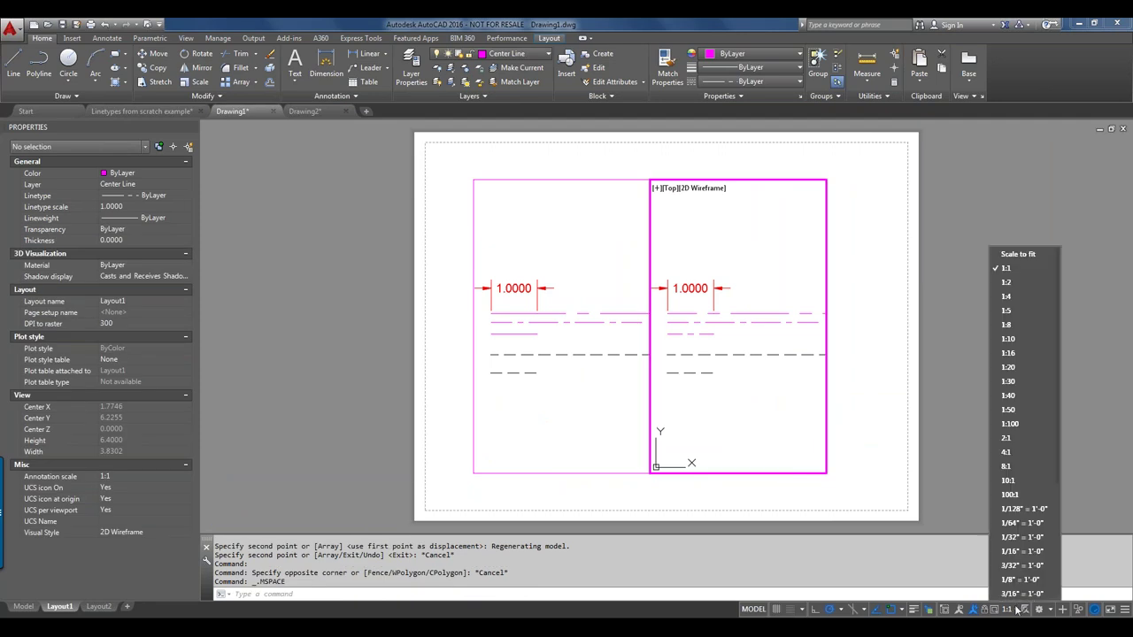
click(1012, 282)
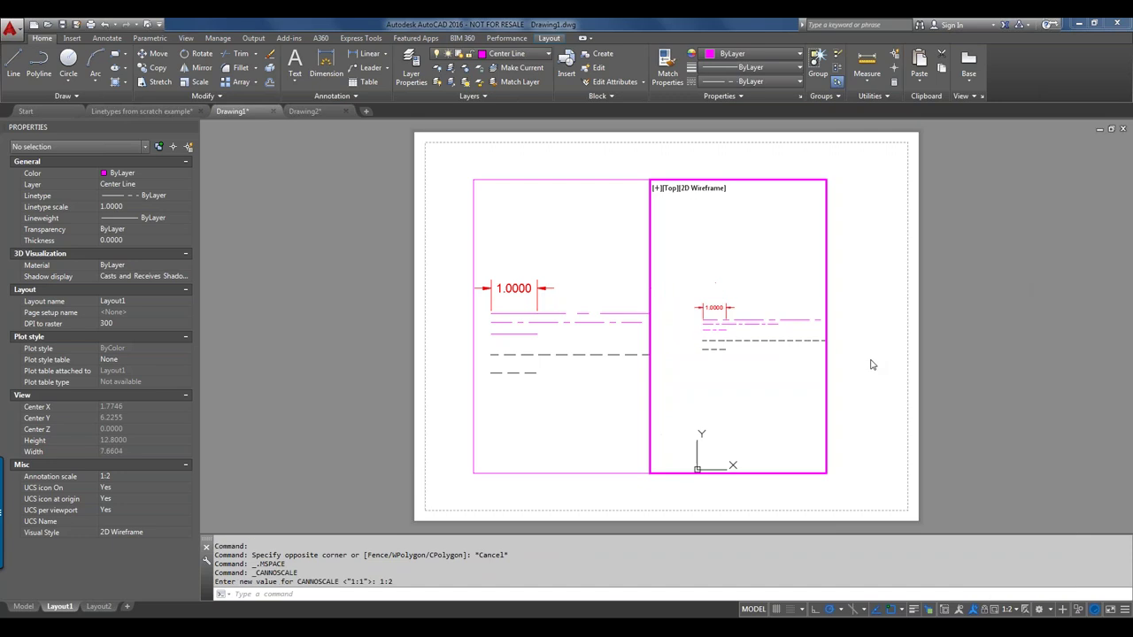
double_click(896, 345)
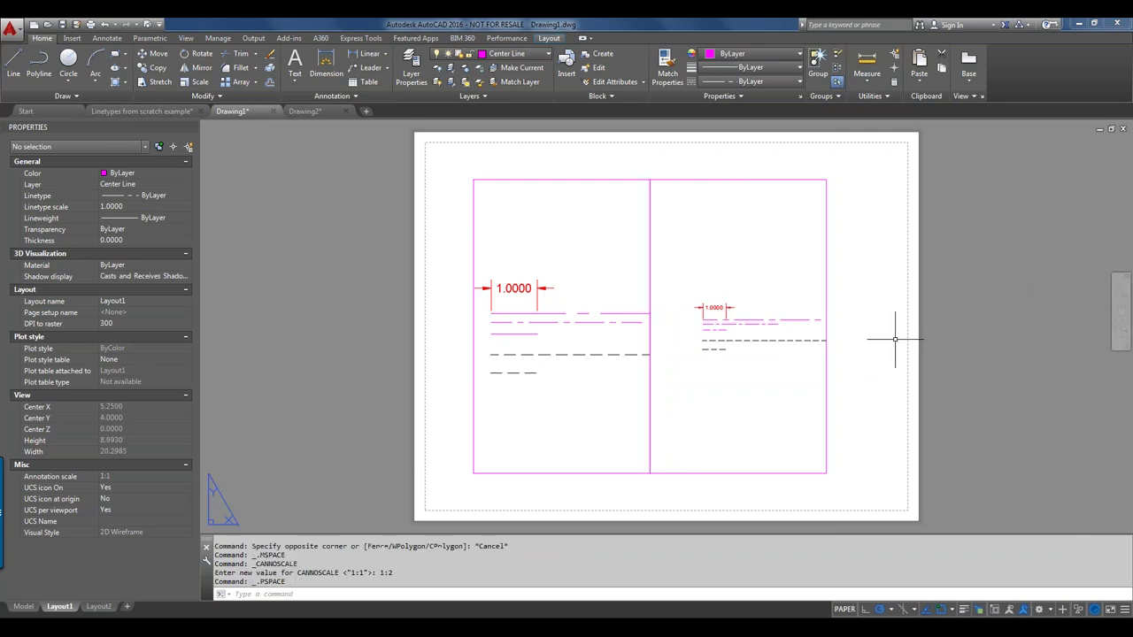
Step: Pan the model inside the 1:2 viewport so the lines start near its left edge, and return to paper space
double_click(695, 336)
middle_drag(705, 333, 663, 324)
double_click(863, 361)
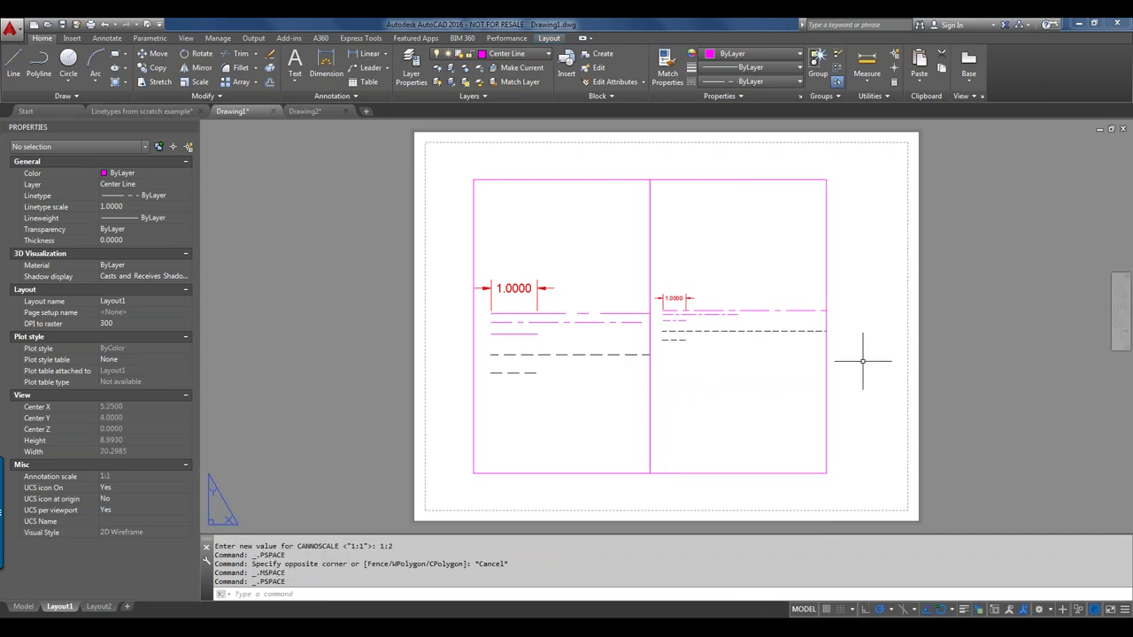
Step: Regenerate all viewports in Layout1 with REGENALL so the linetype patterns update in both viewports
scroll(643, 303, up, 4)
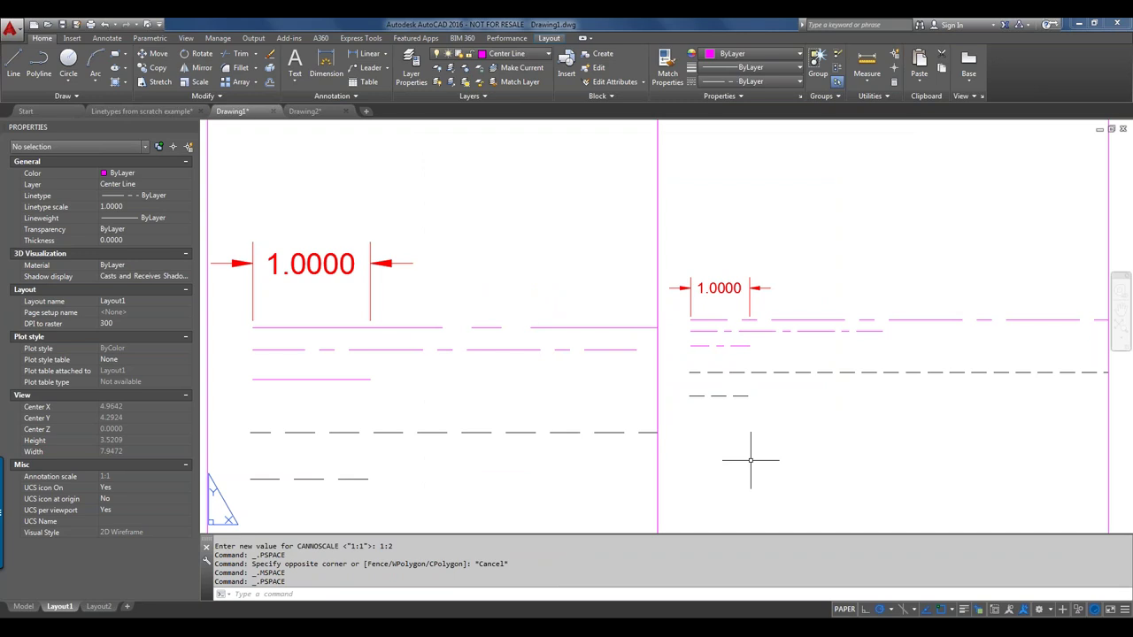
text(re)
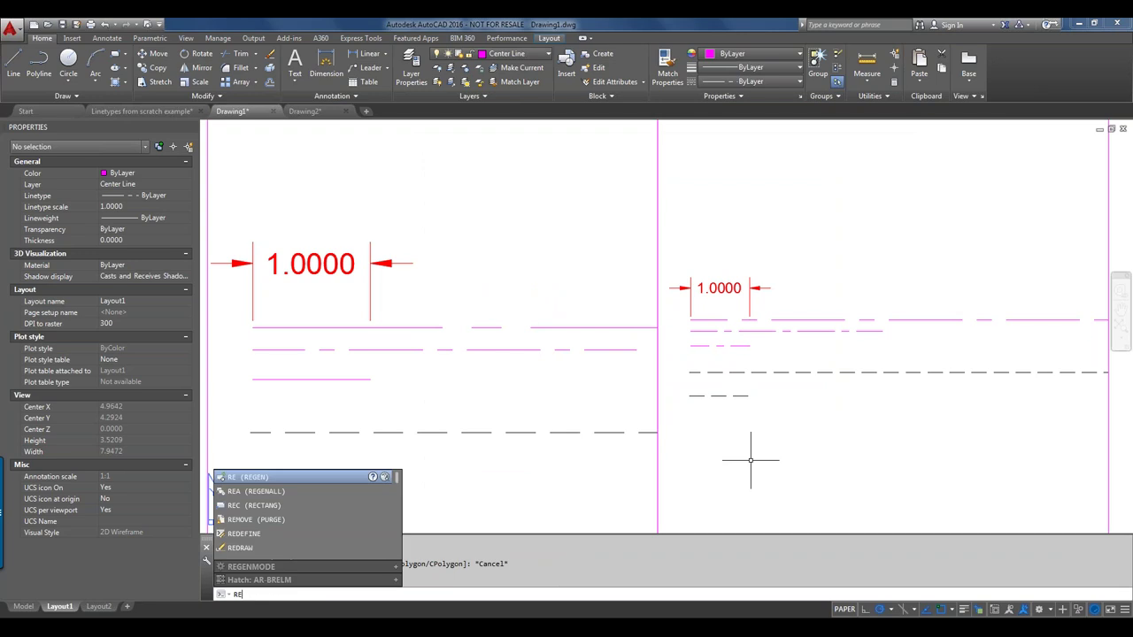
text(a)
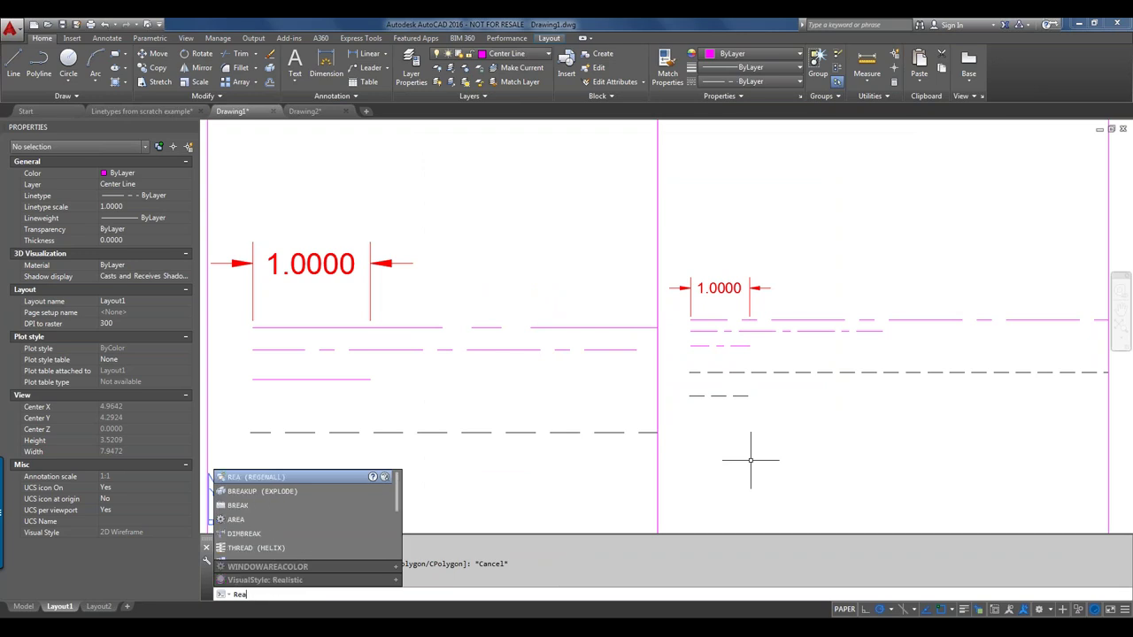
key(Return)
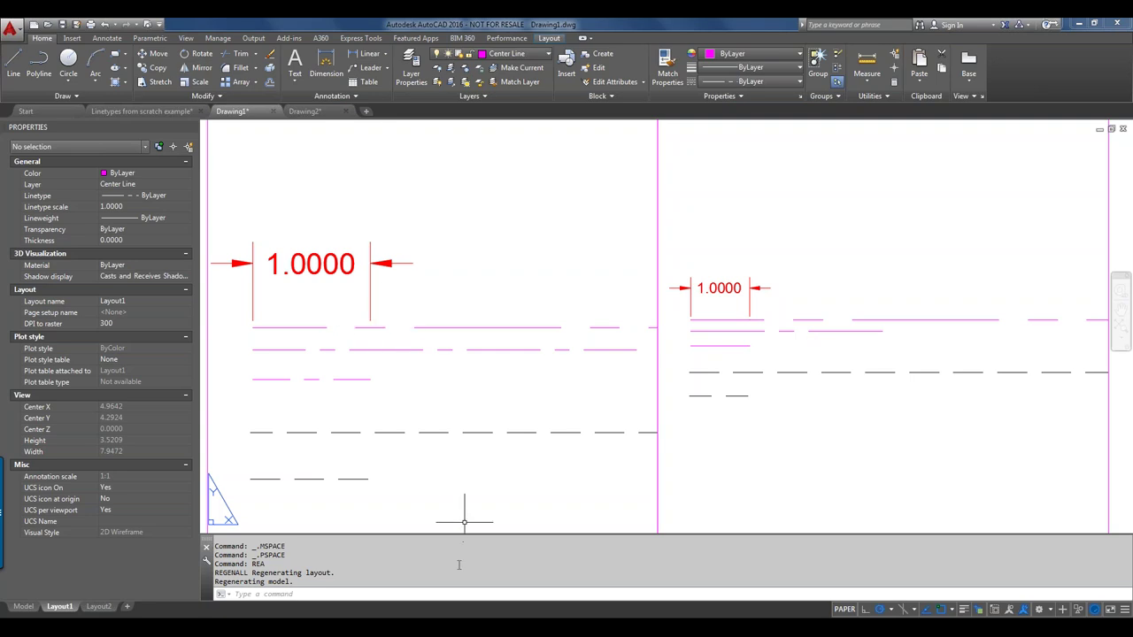
Step: Check the current PSLTSCALE value for the layout and leave it without entering a new one
click(452, 591)
text(psLTsc)
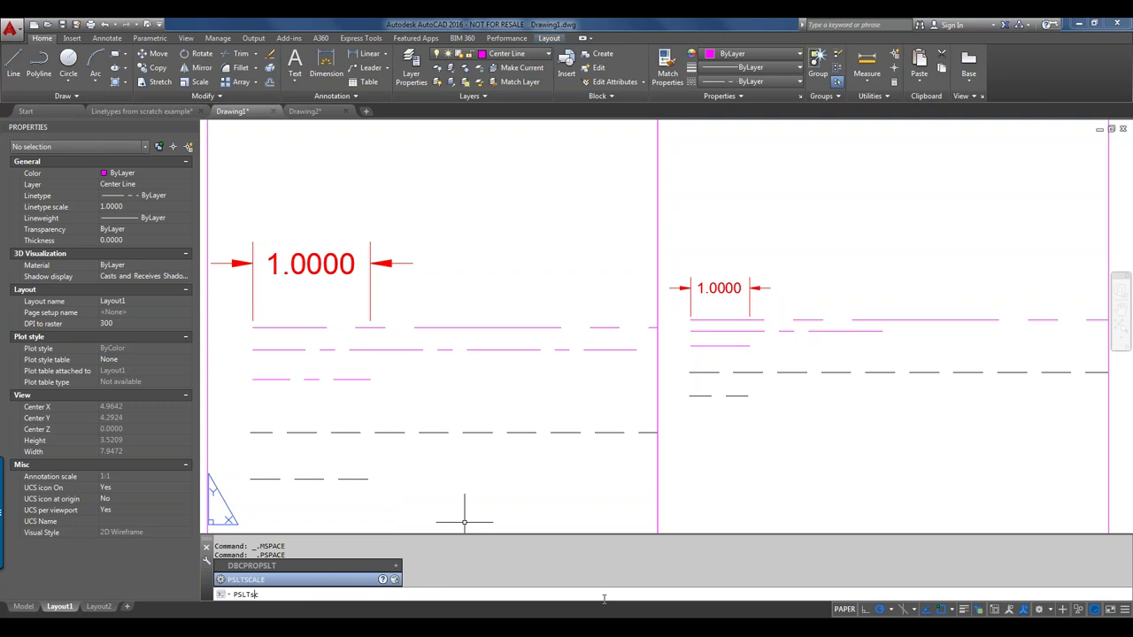
text(ale)
key(Return)
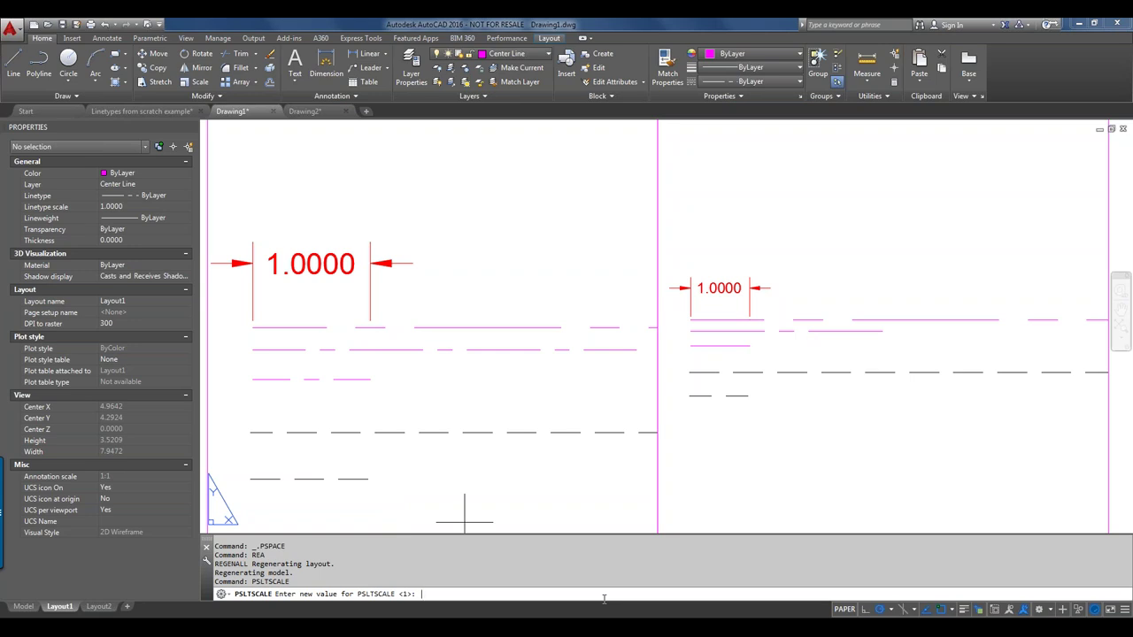
key(Escape)
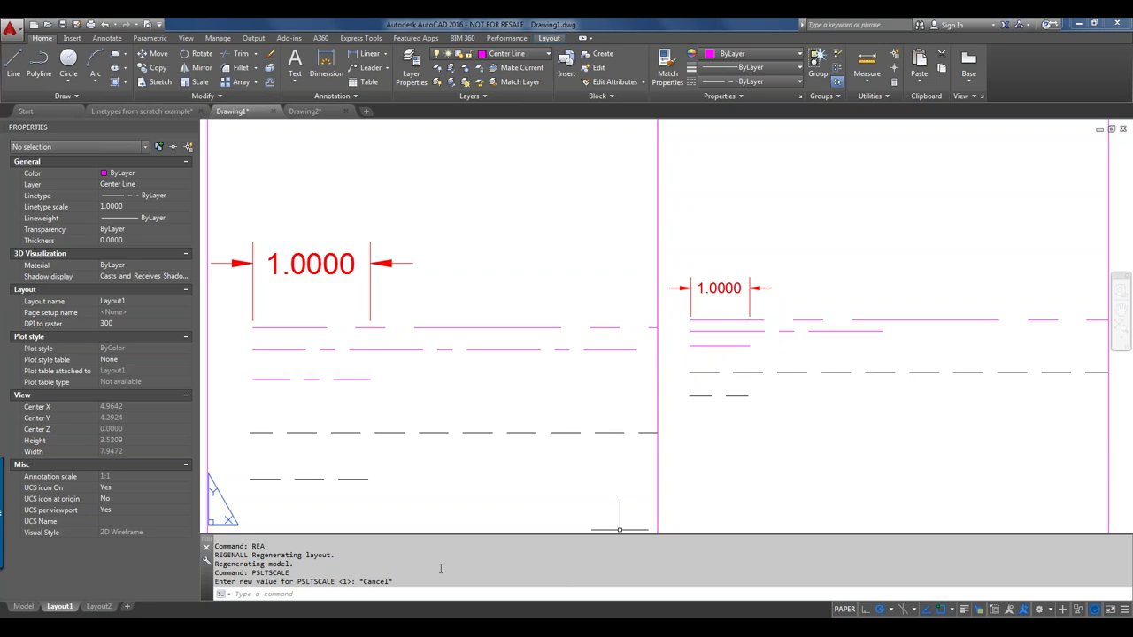
Step: Inspect the line patterns in model space, and return to Layout1
click(23, 607)
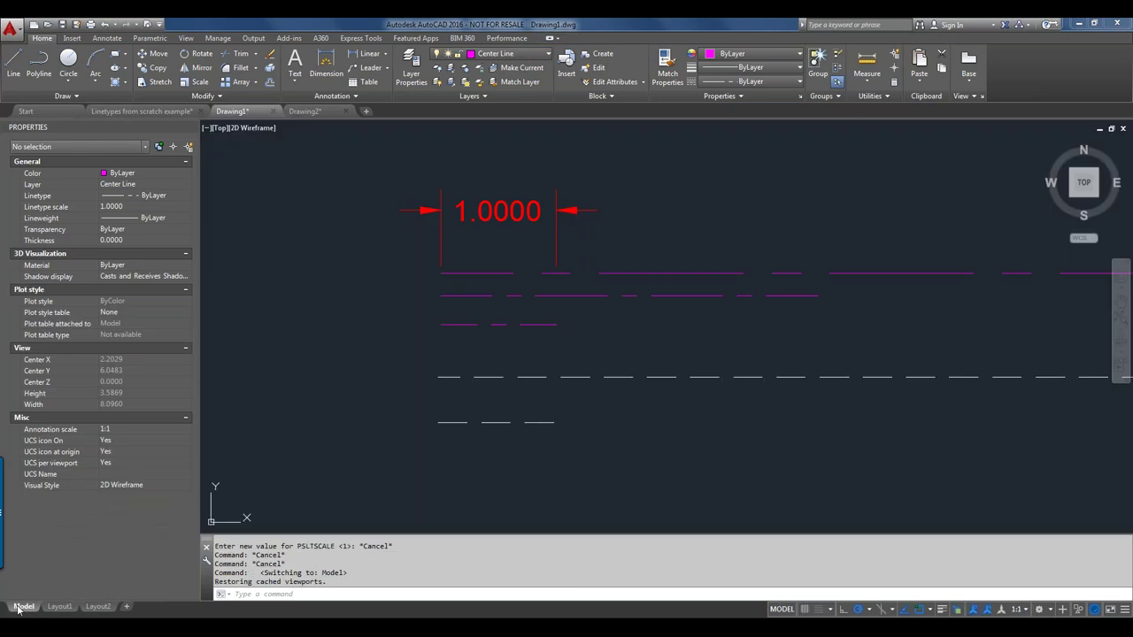
scroll(911, 374, down, 6)
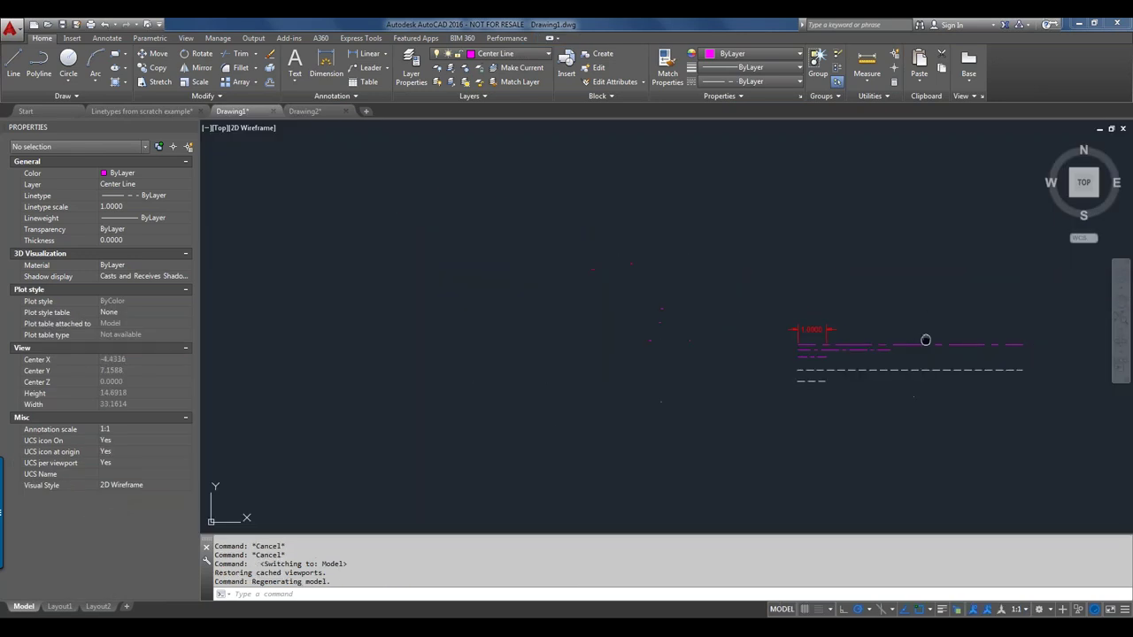
middle_drag(926, 340, 473, 372)
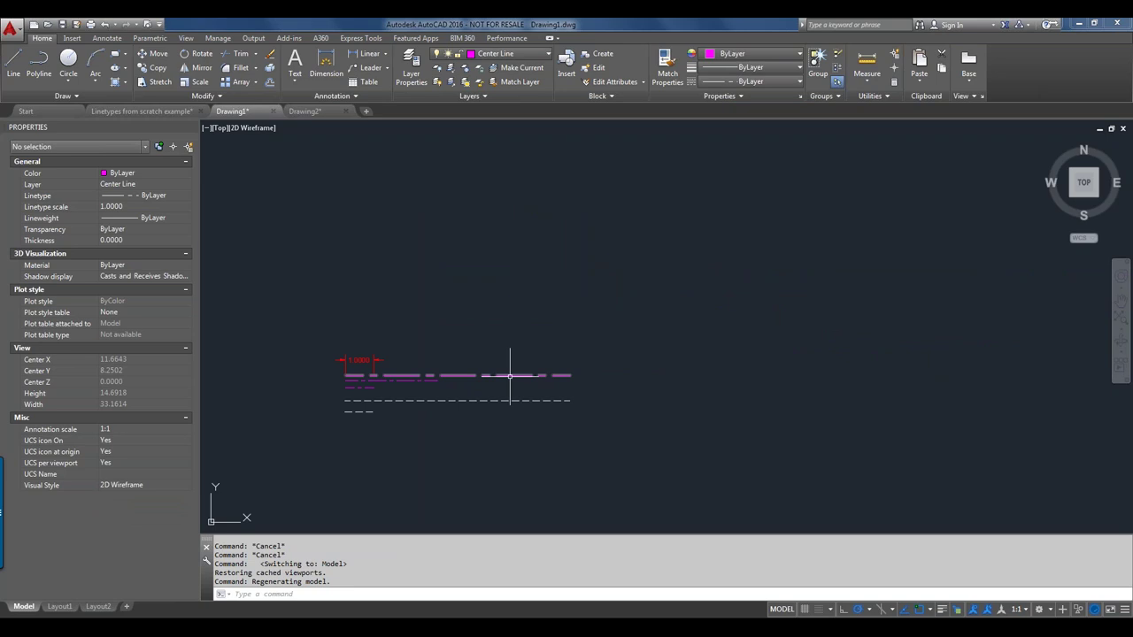
mouse_move(510, 376)
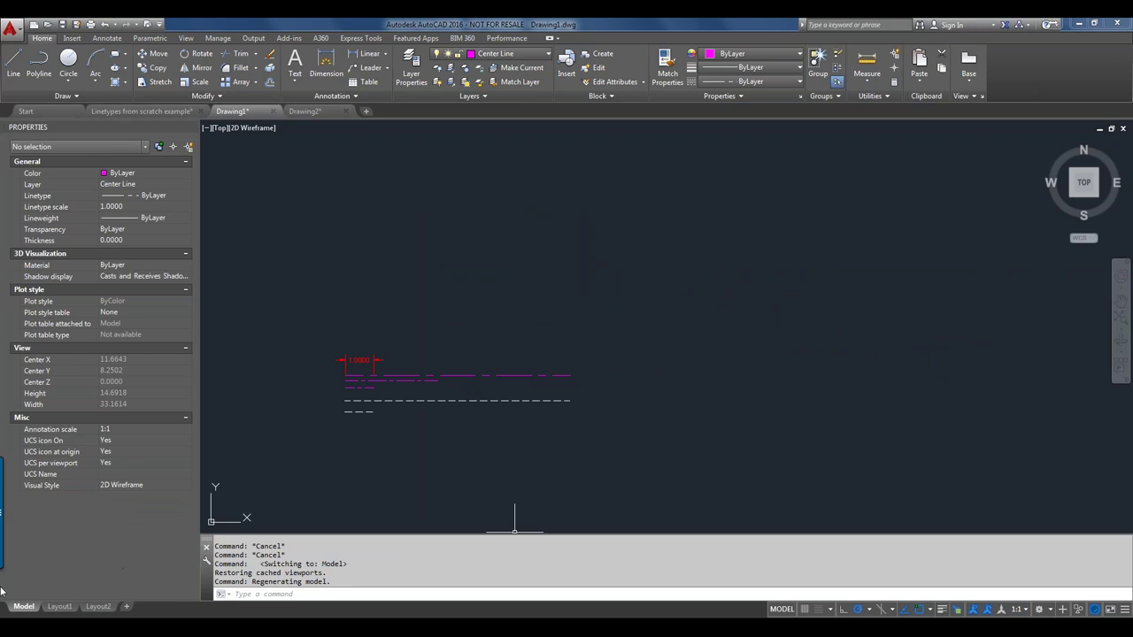
click(70, 601)
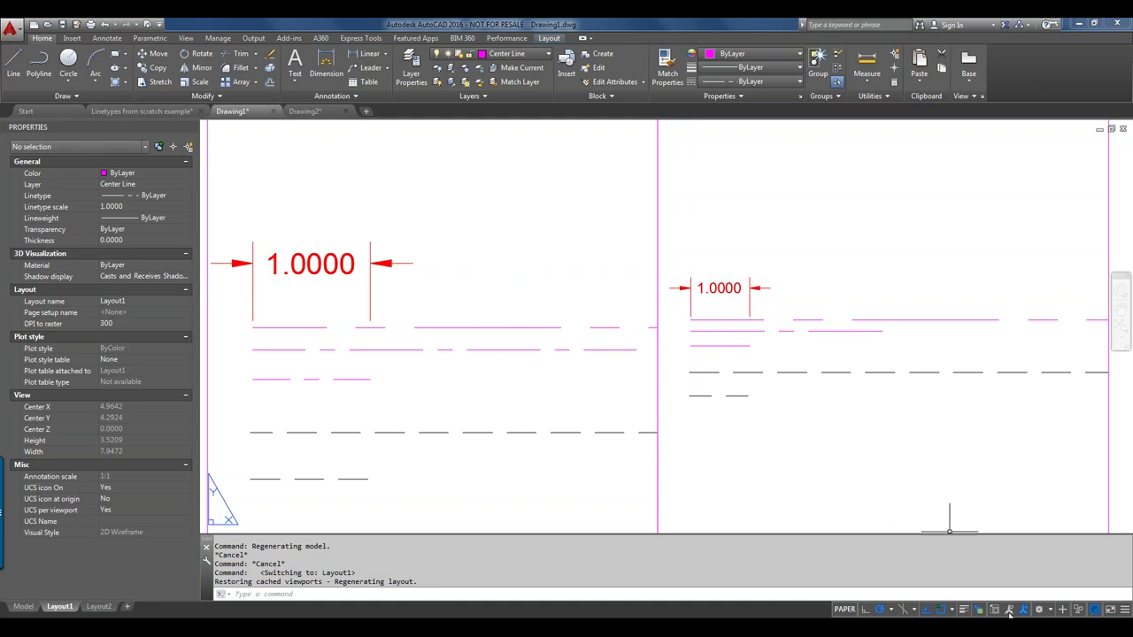
Step: Select the right-hand viewport, set its scale to 1:4, and regenerate all viewports
click(660, 462)
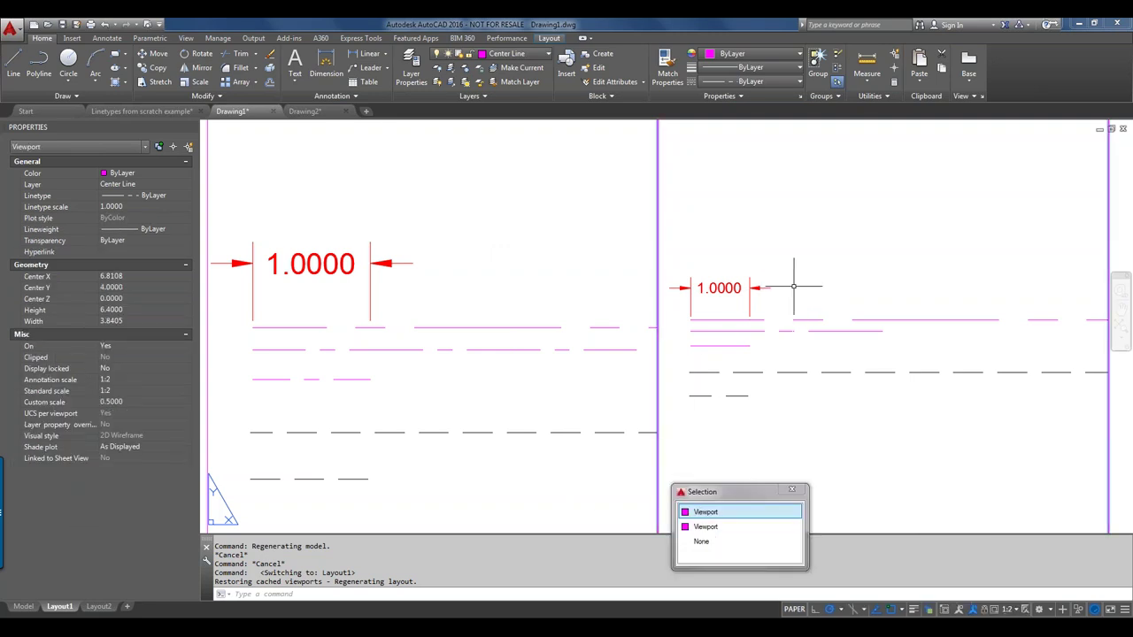
key(Escape)
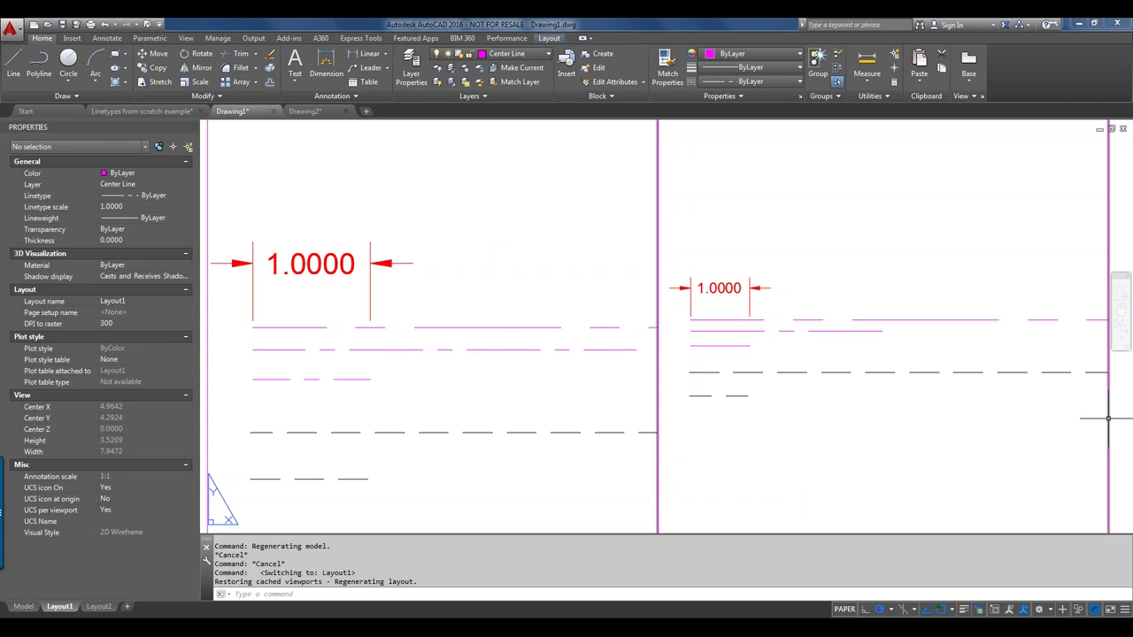
click(1115, 416)
click(1088, 422)
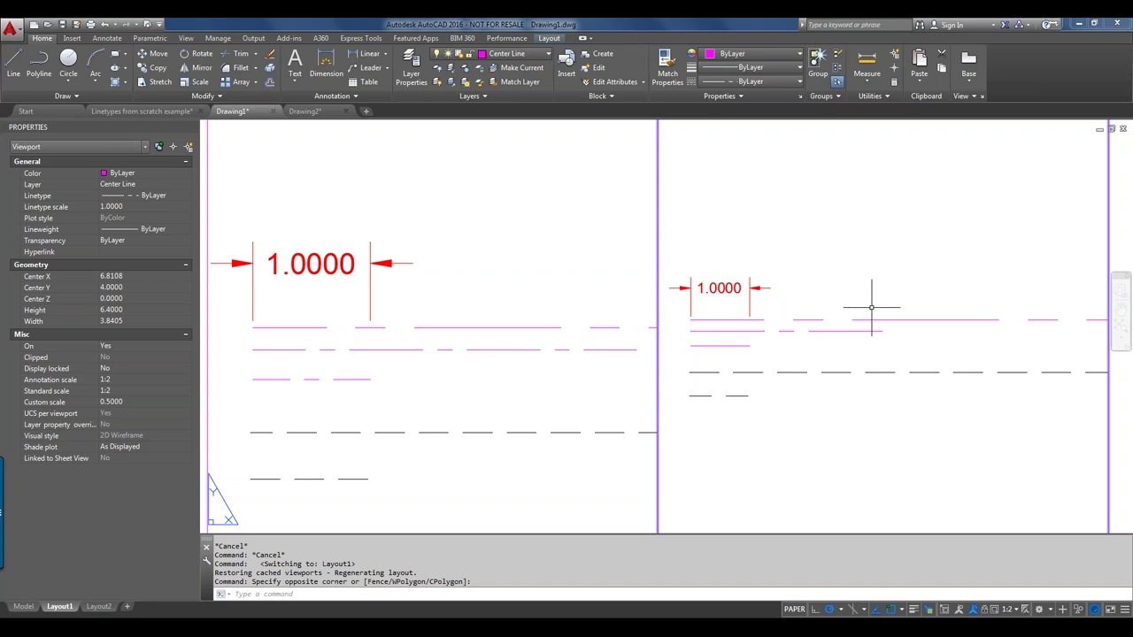
click(1010, 609)
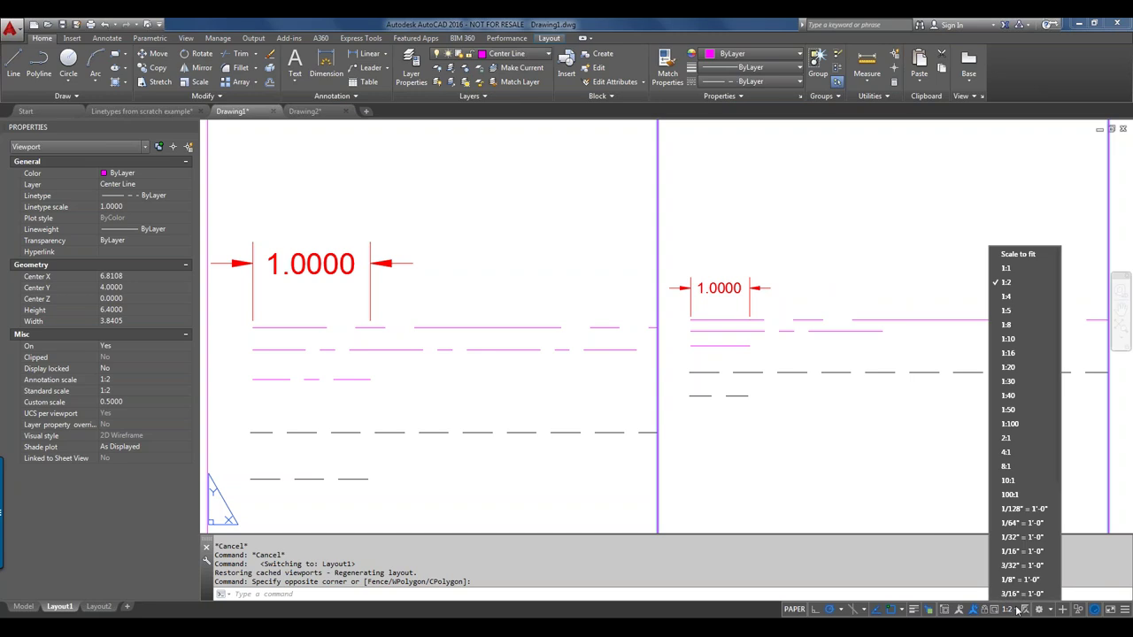
click(1010, 299)
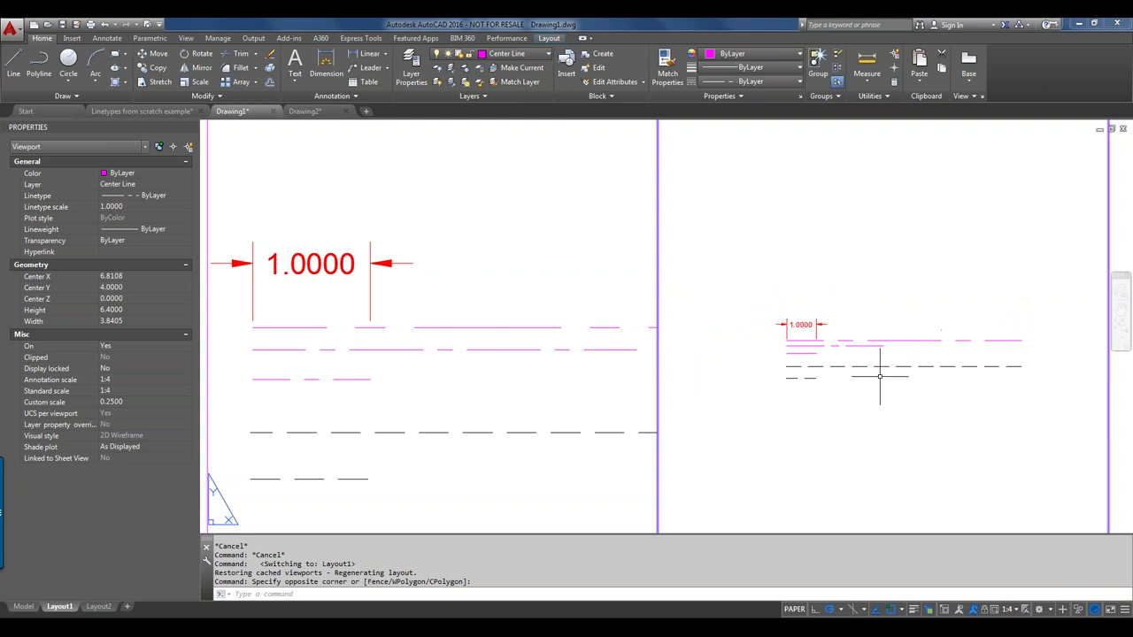
text(RE)
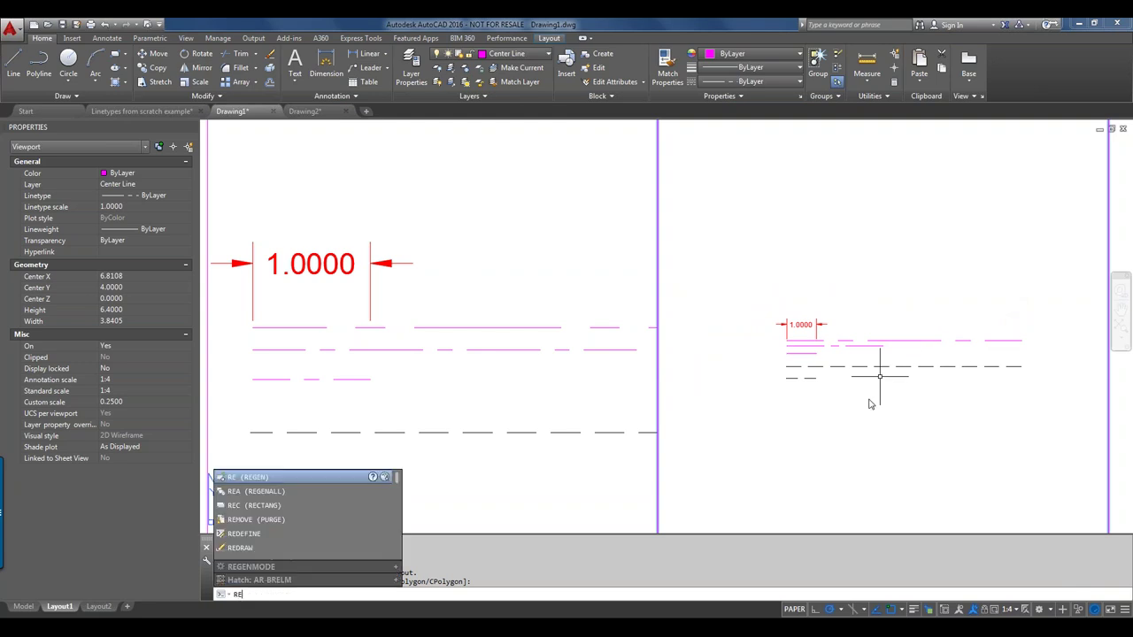
text(A)
key(Return)
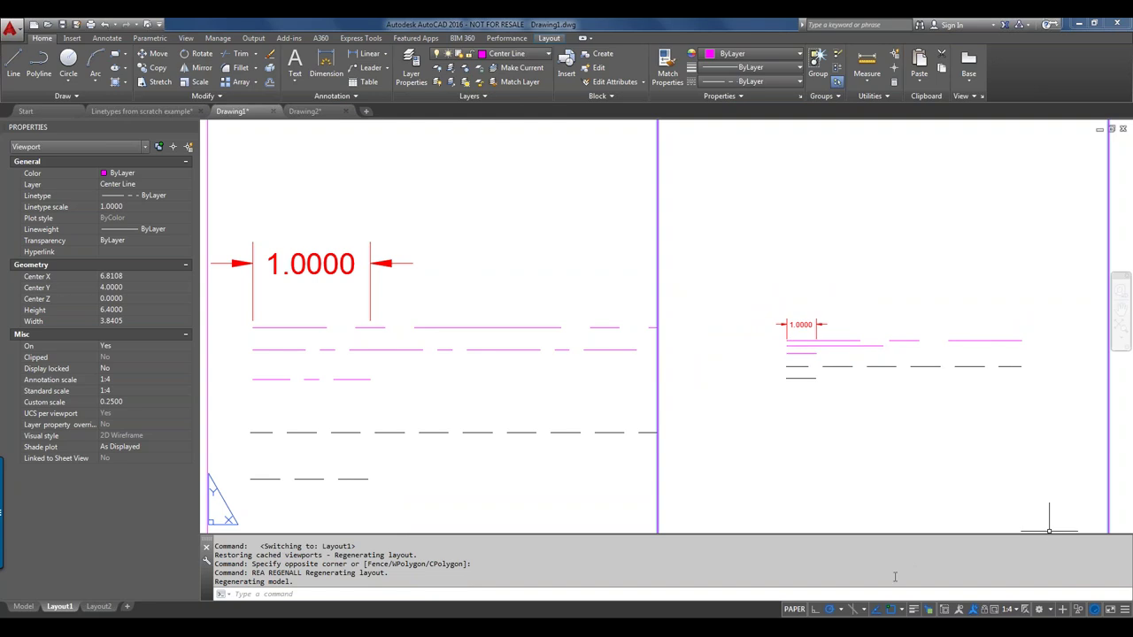
Step: Set PSLTSCALE to 0 for the layout and regenerate all viewports
text(pslta)
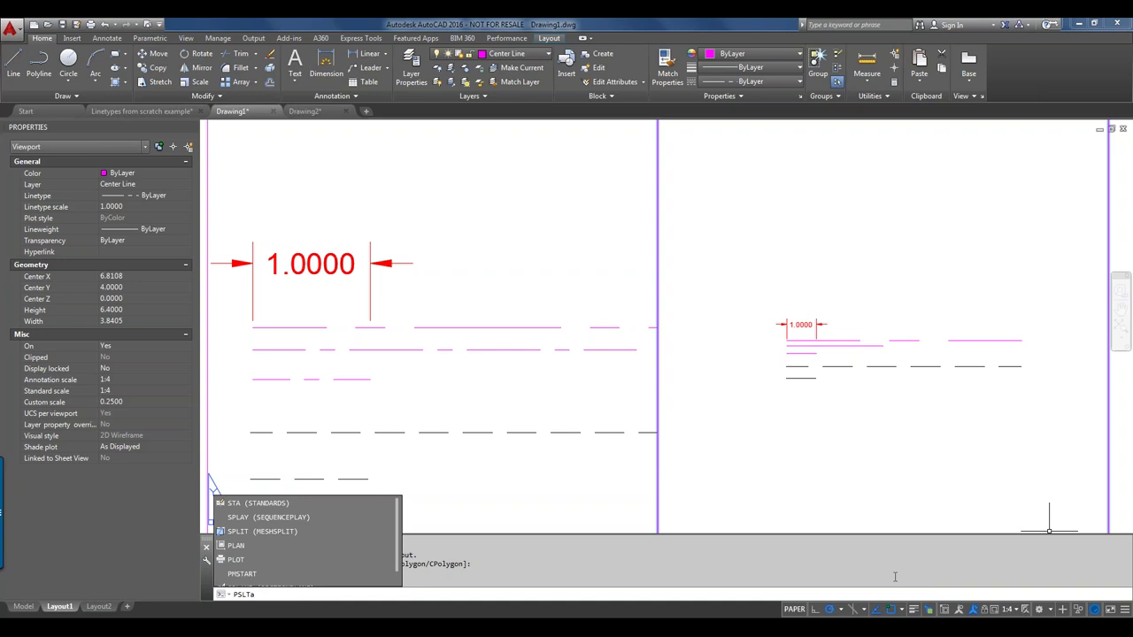
key(BackSpace)
key(BackSpace)
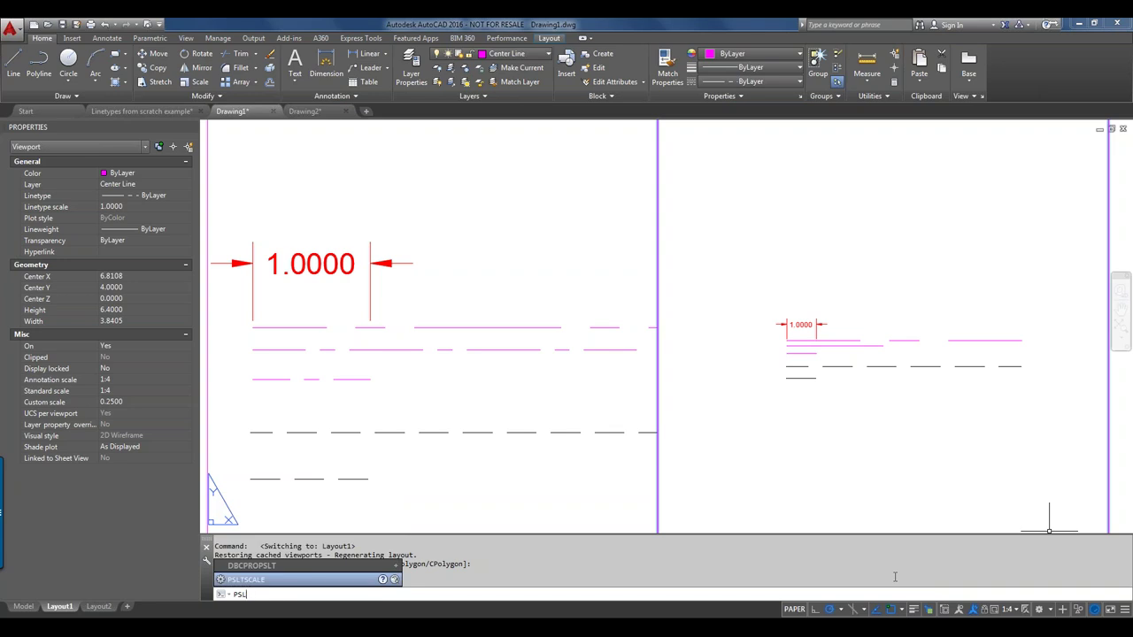
text(tsca)
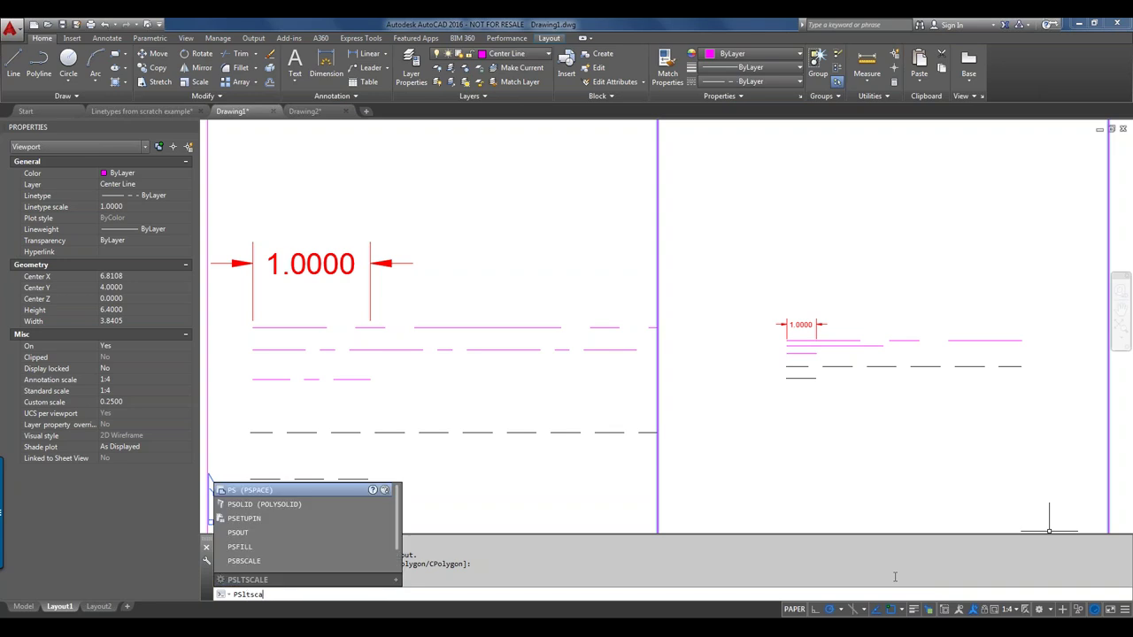
key(Return)
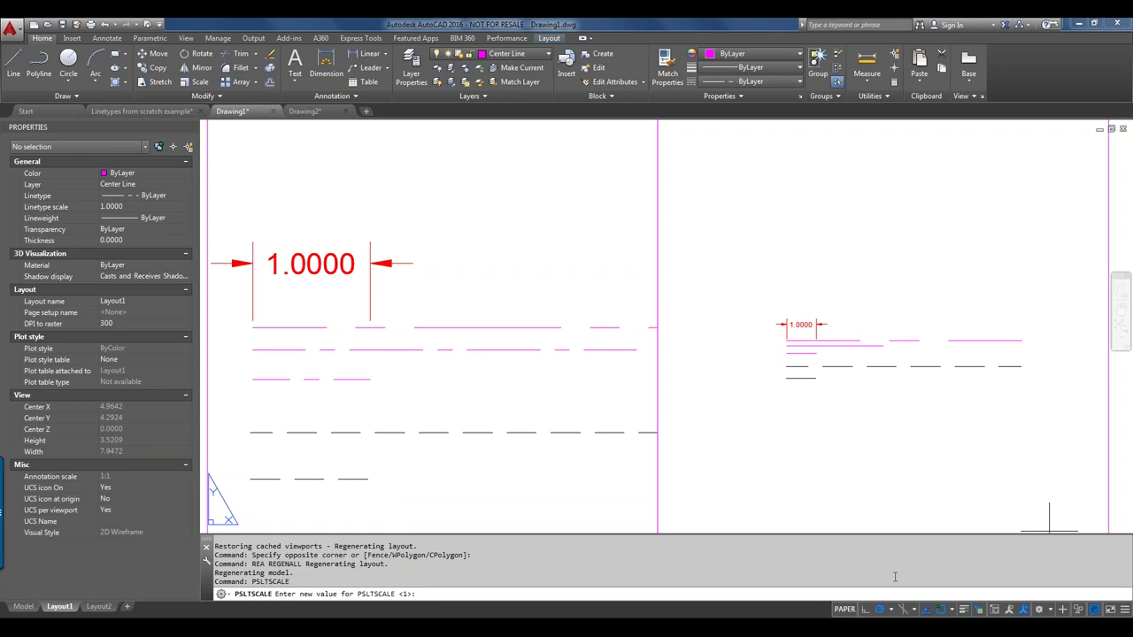
text(0)
key(Return)
text(rea)
key(Return)
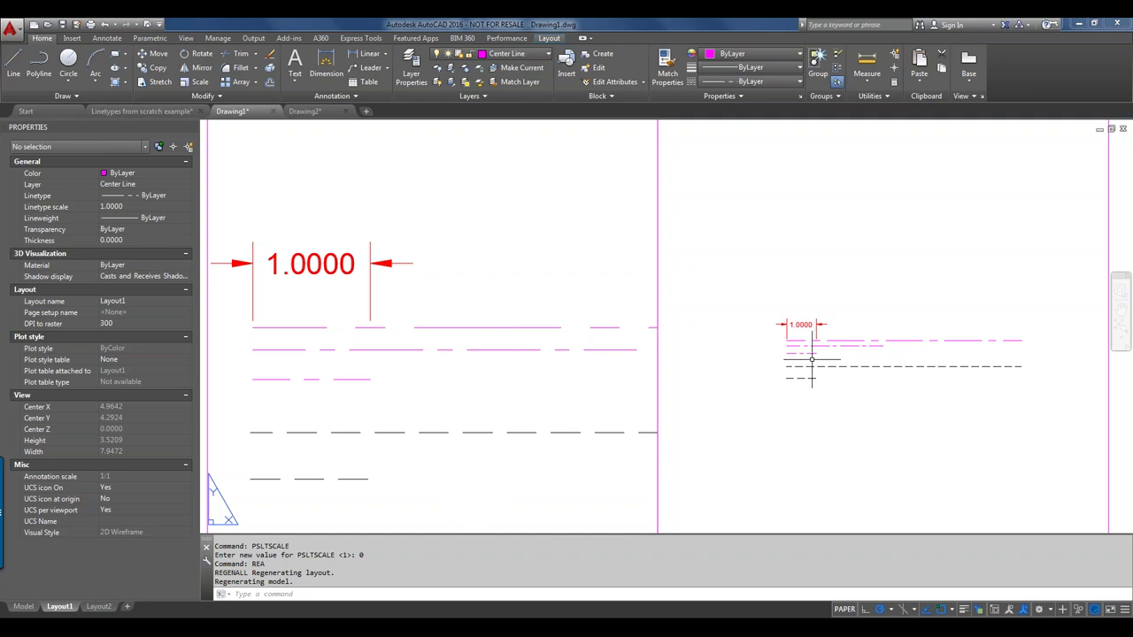
Step: Set PSLTSCALE back to 1 for the layout and regenerate all viewports
click(639, 593)
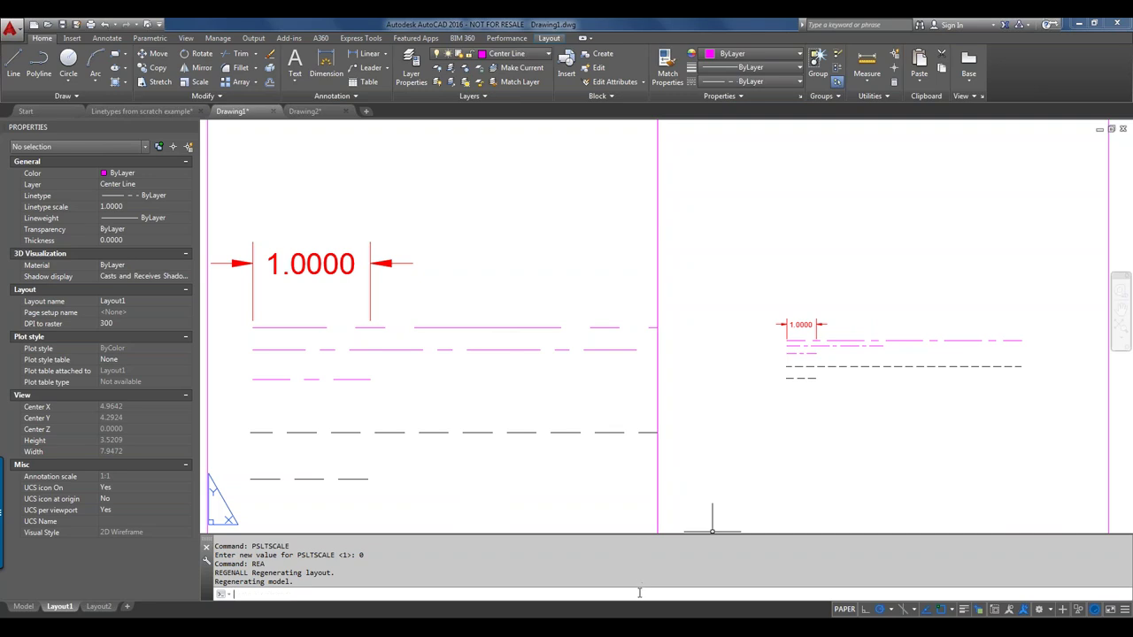
text(ps)
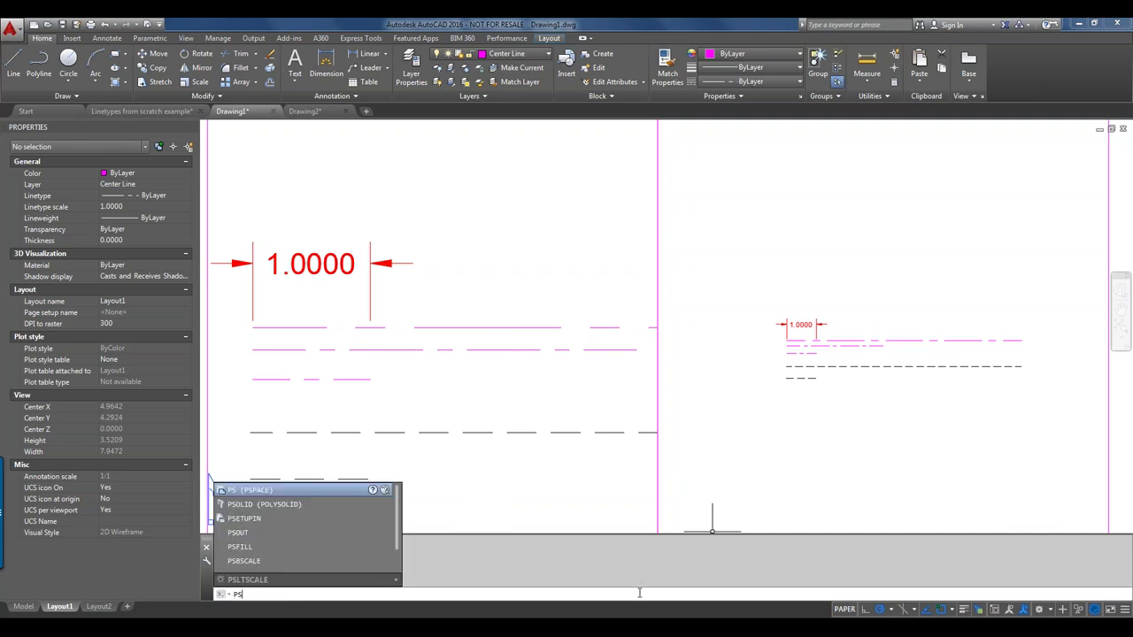
text(lt)
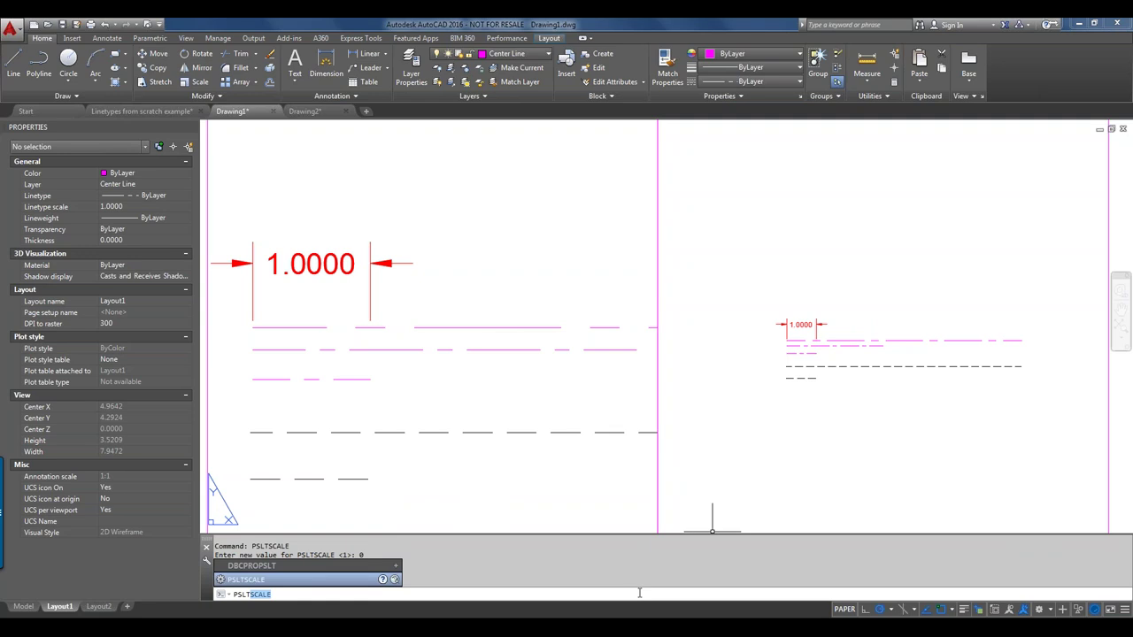
key(Return)
text(1)
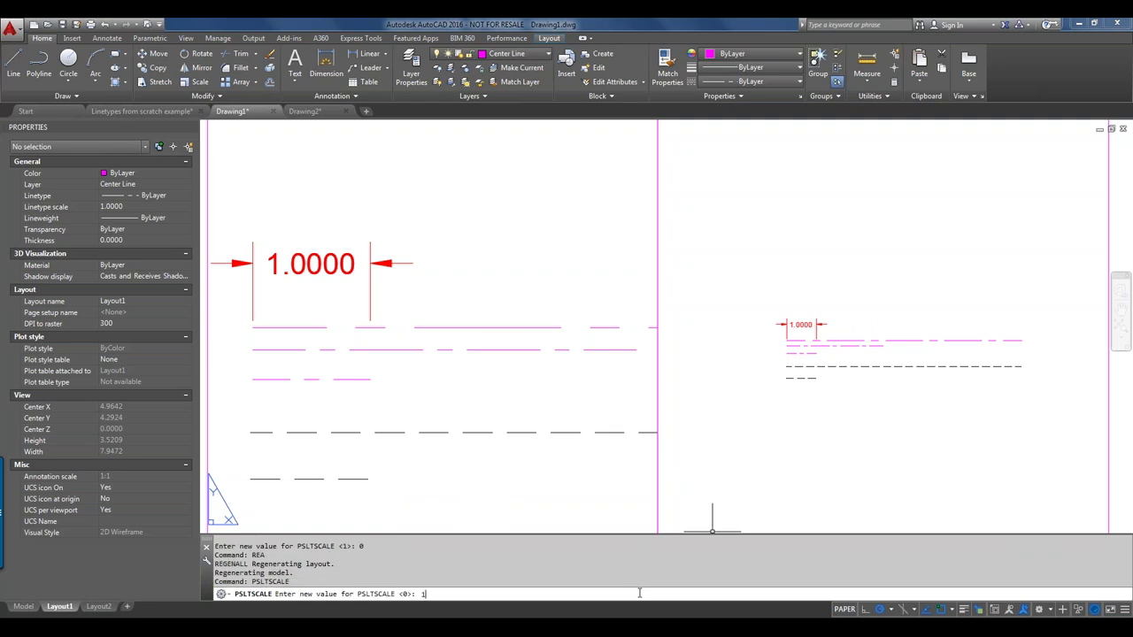
key(Return)
text(rea)
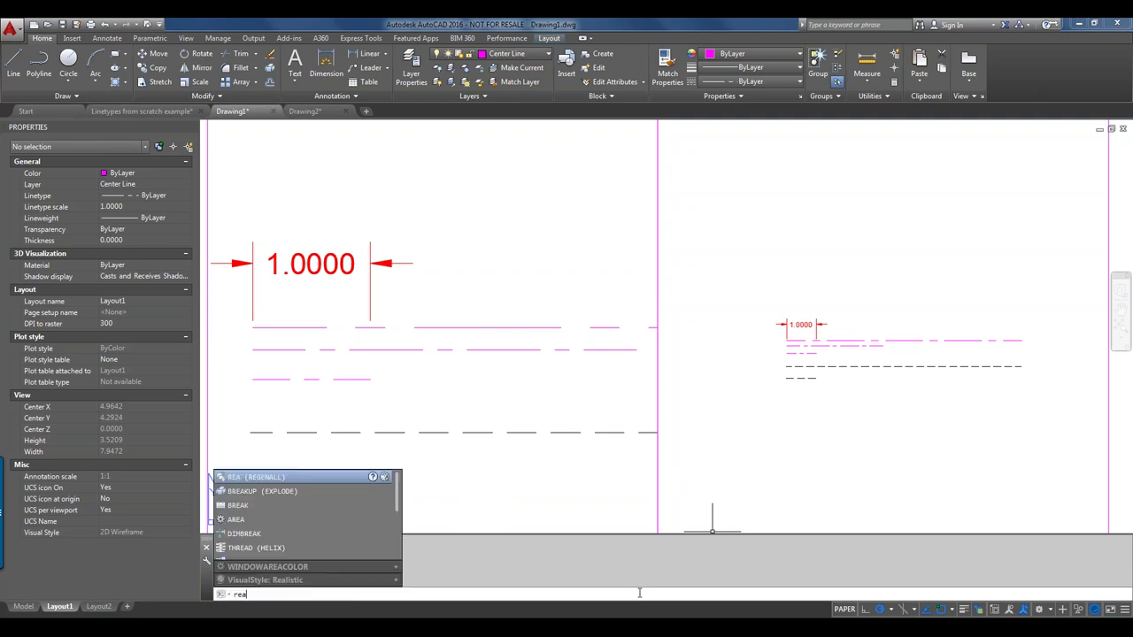
key(Return)
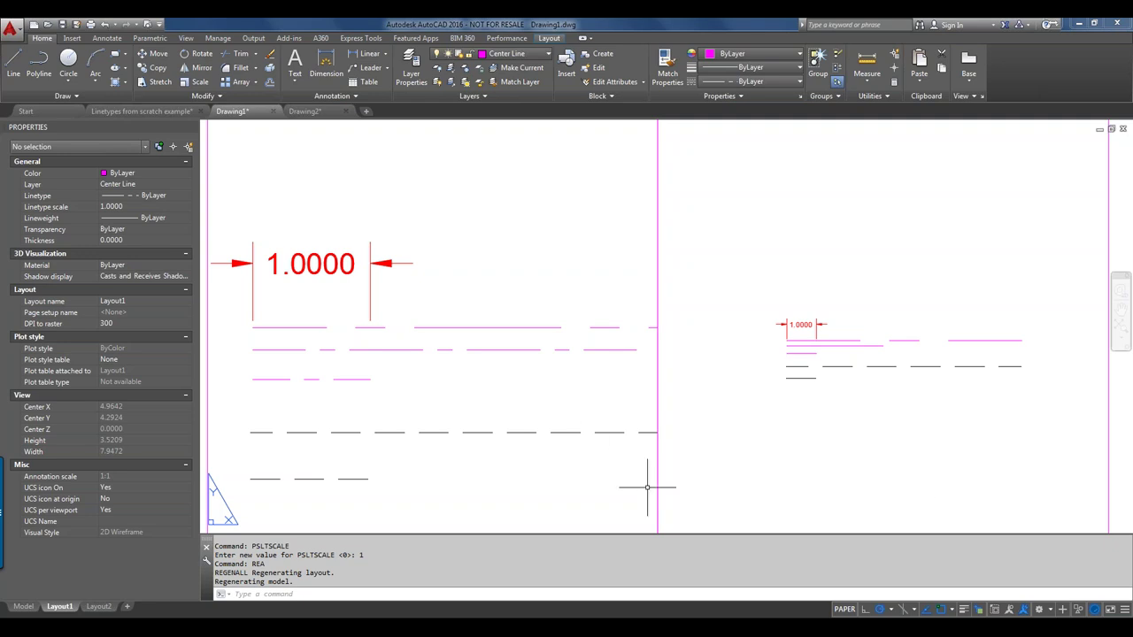
Step: View the viewport in Layout2, and return to model space
click(97, 607)
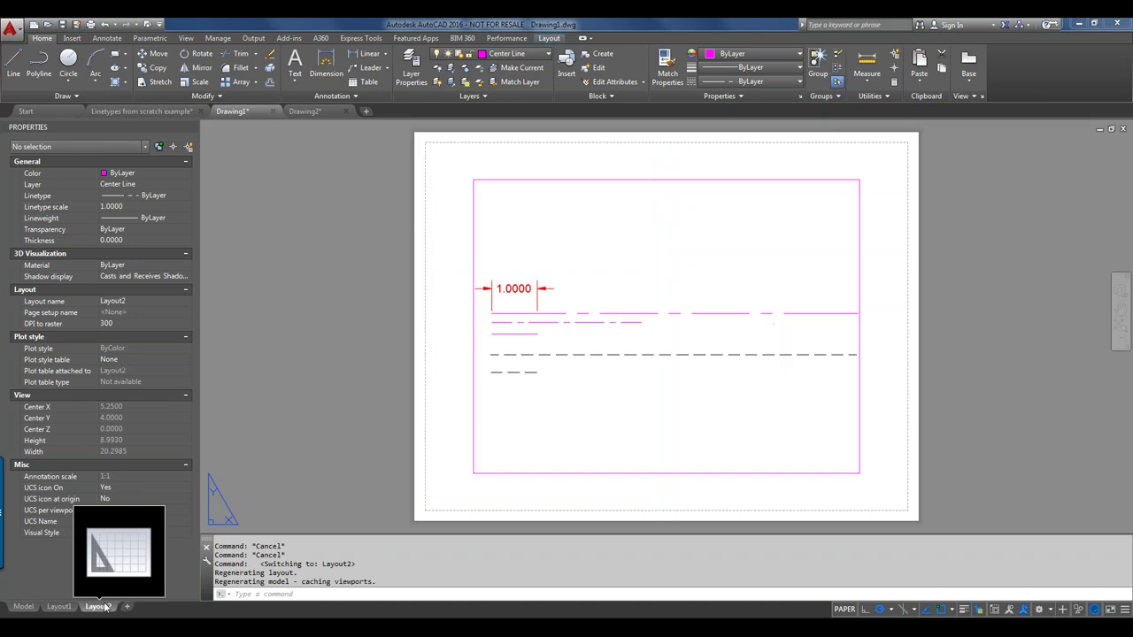
click(24, 607)
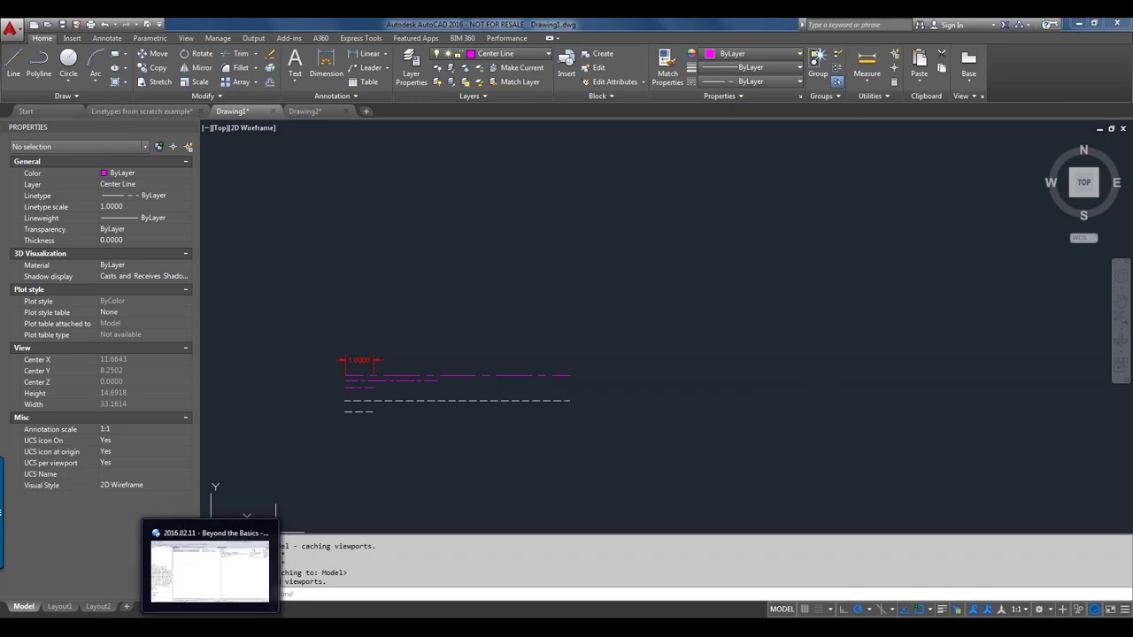
Step: Switch to the file manager, close the second file pane, and browse to the AppData\Roaming\Autodesk folder
click(205, 566)
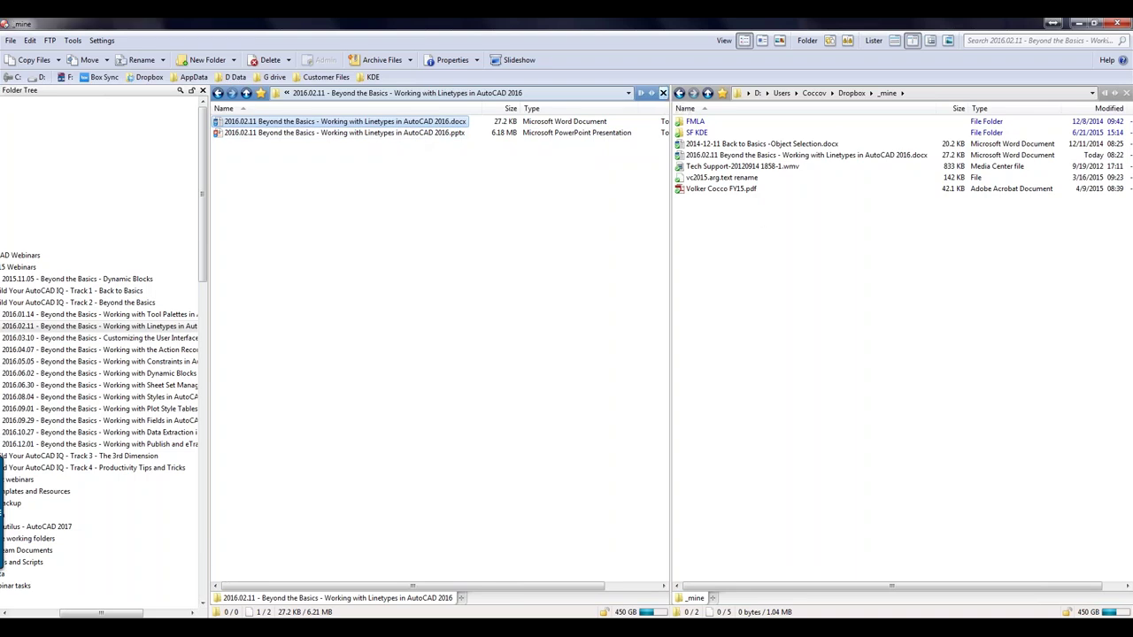
click(663, 93)
click(200, 78)
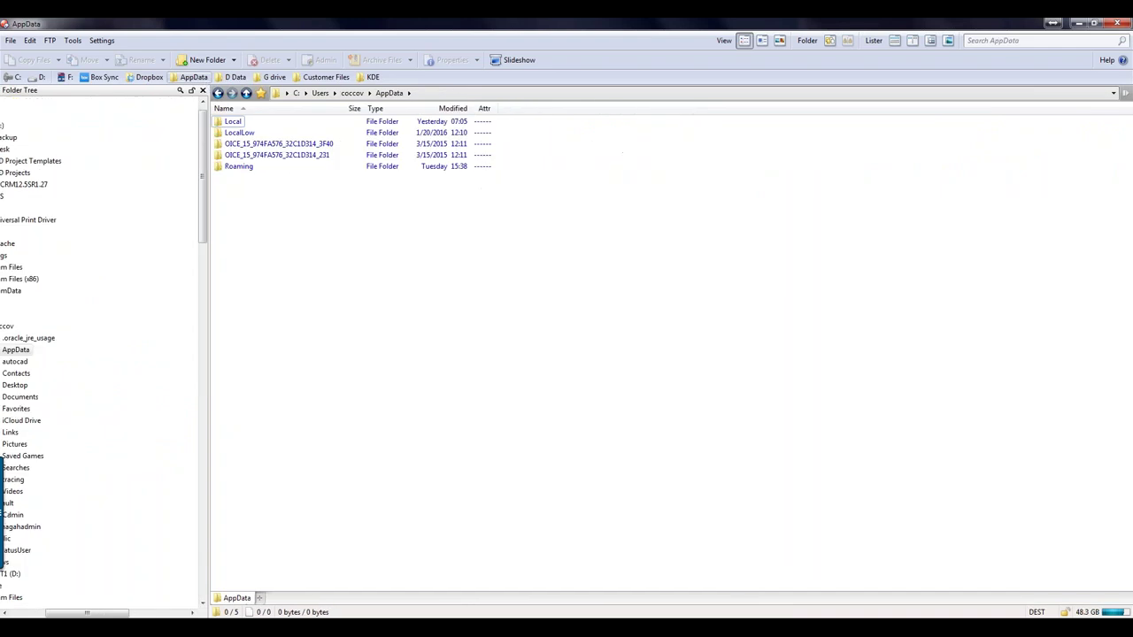
double_click(238, 166)
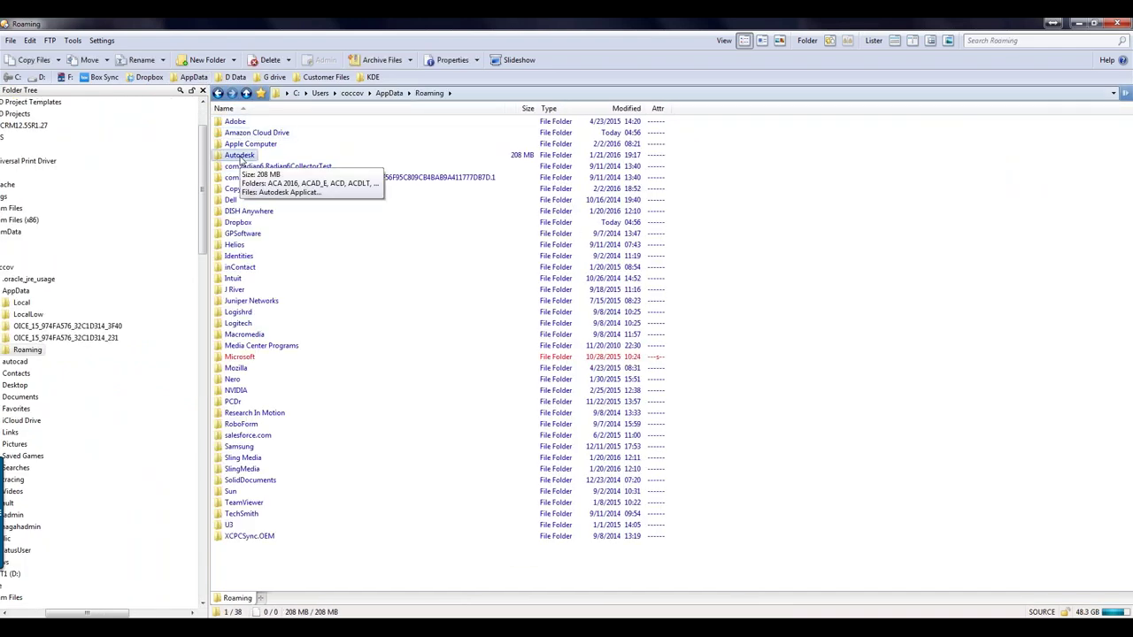
double_click(240, 157)
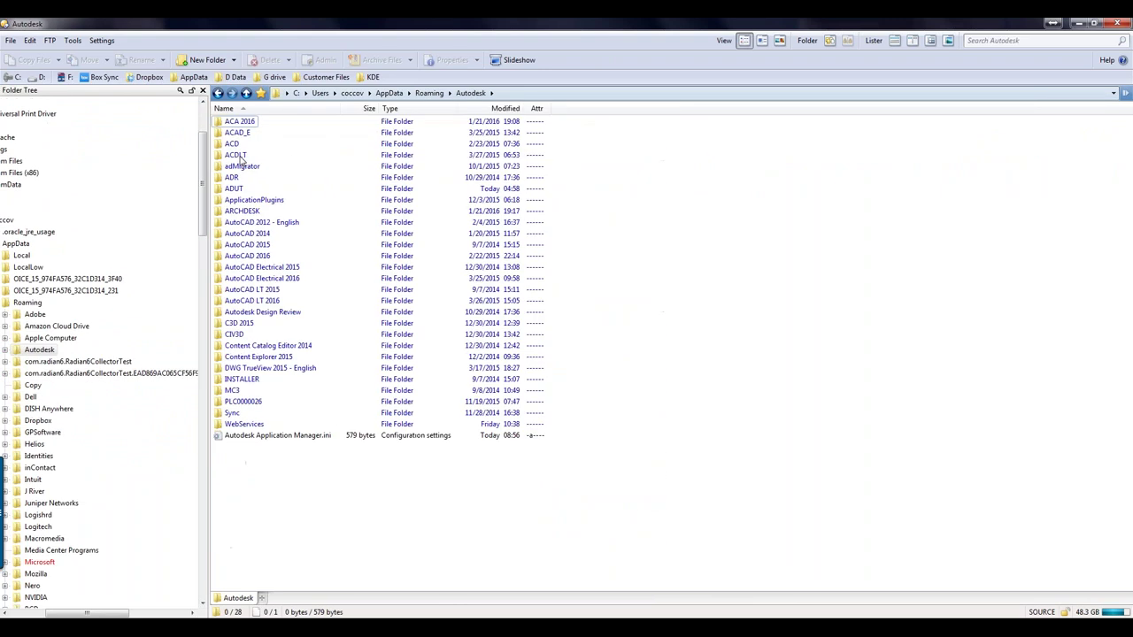
Step: Locate acad.lin in AutoCAD 2016\R20.1\enu\Support, select it, and return to the AutoCAD drawing
double_click(266, 255)
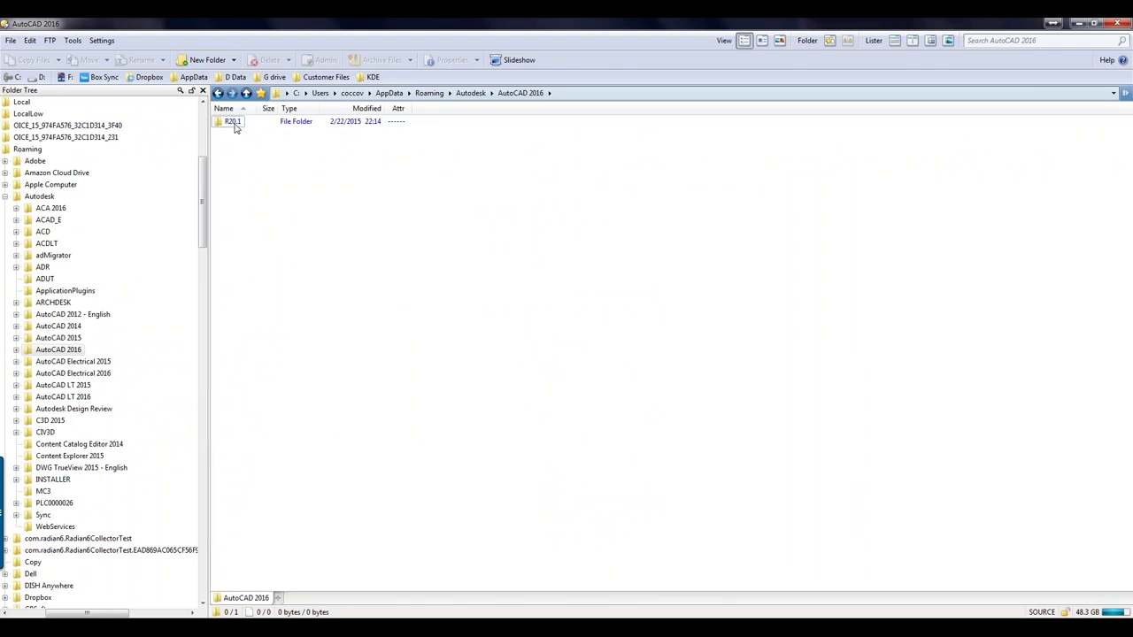
mouse_move(231, 121)
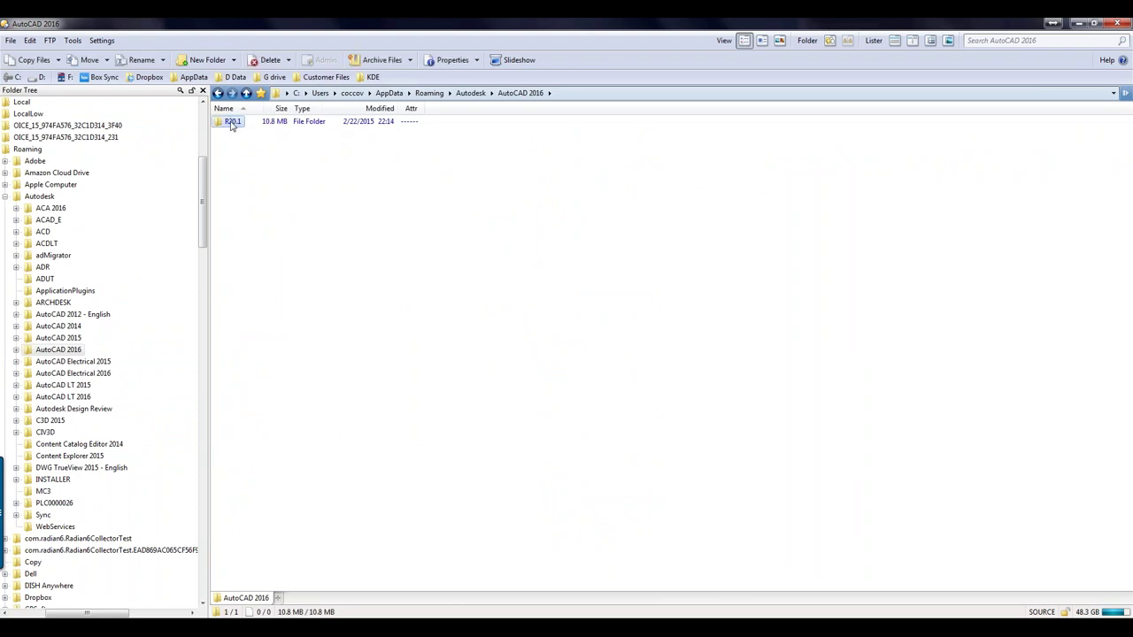
double_click(231, 122)
double_click(231, 121)
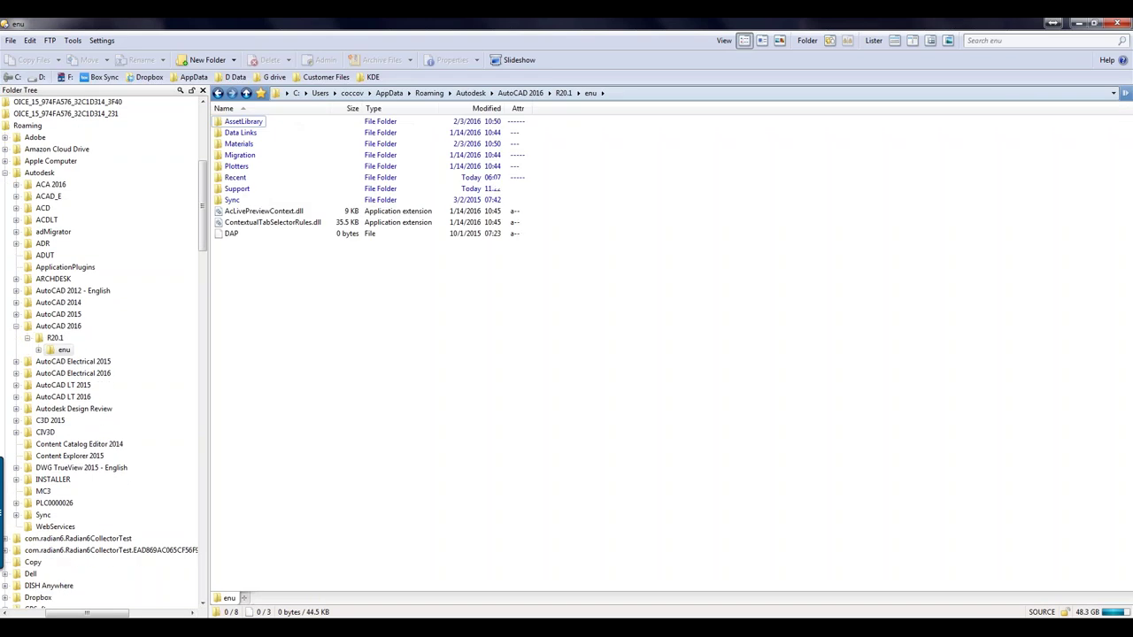
double_click(237, 189)
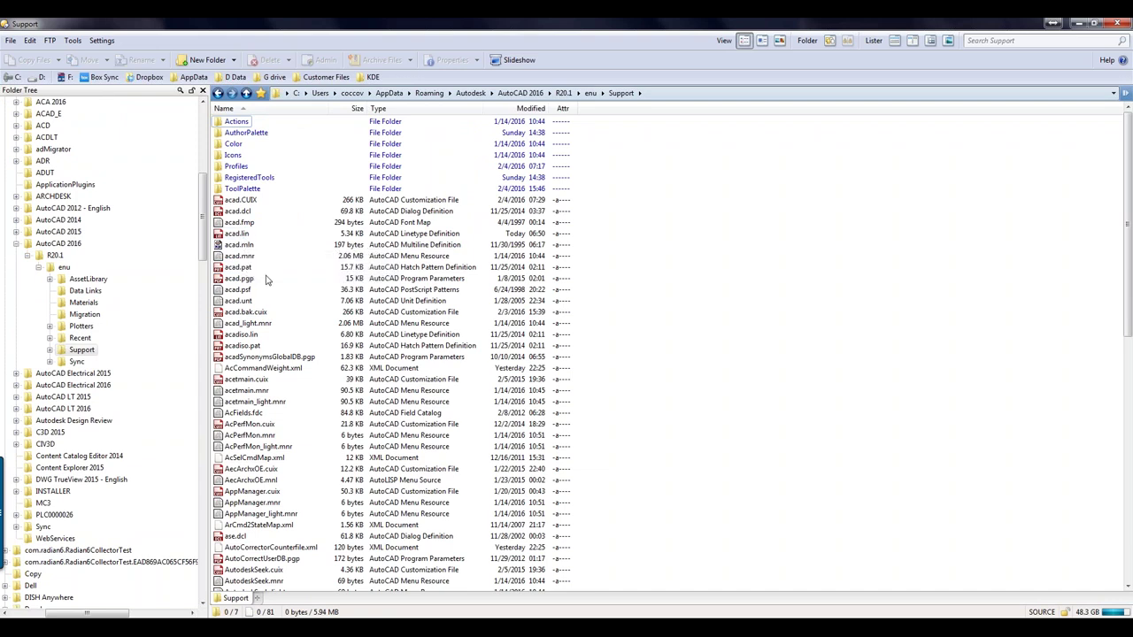
click(237, 234)
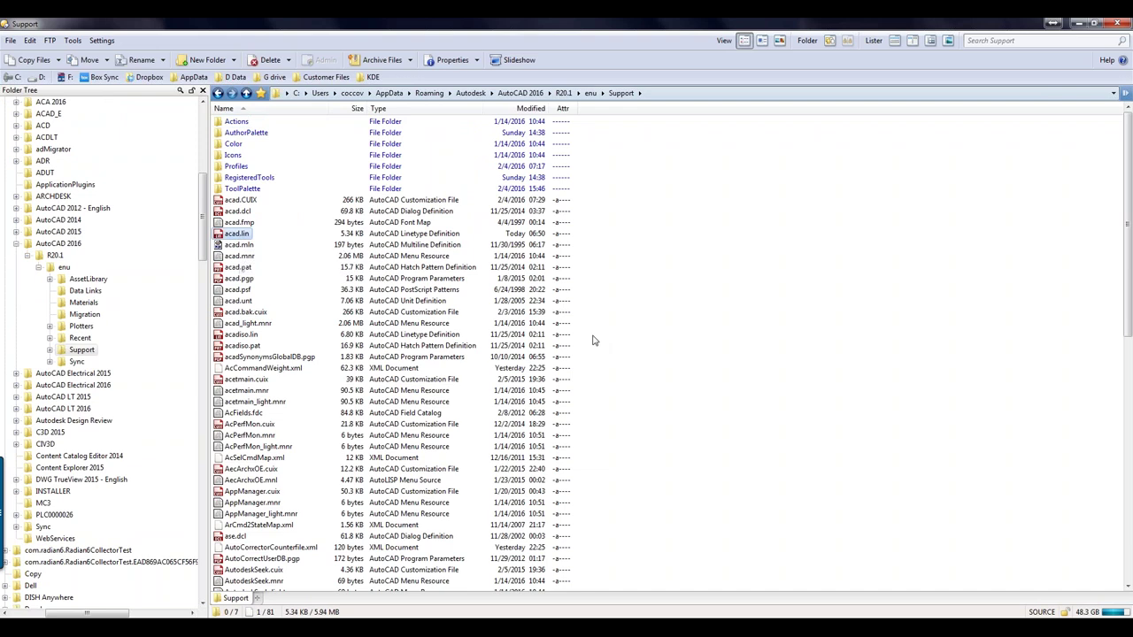
click(1081, 23)
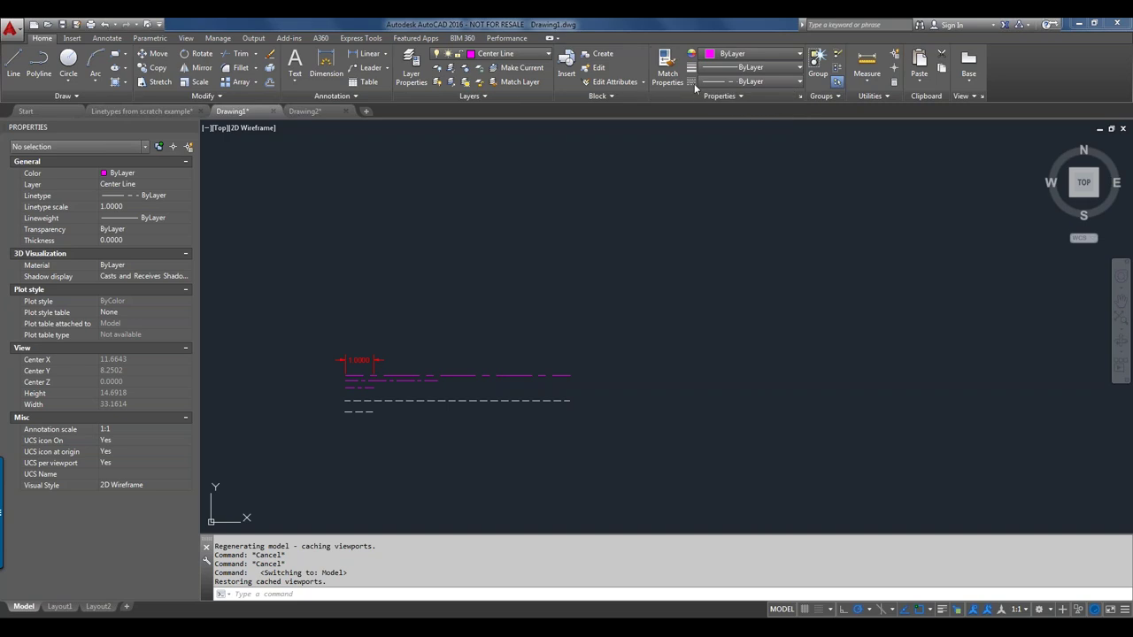
Step: From the Linetype Manager's load options, browse to acad.lin, open it in TextPad, and widen the text window
click(799, 82)
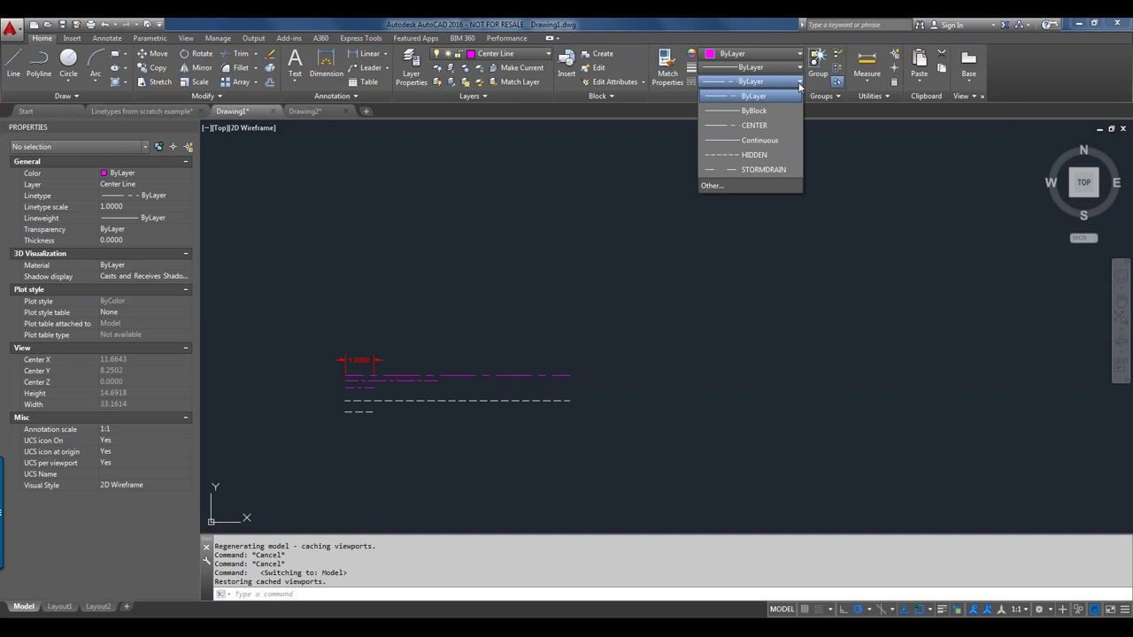
click(729, 186)
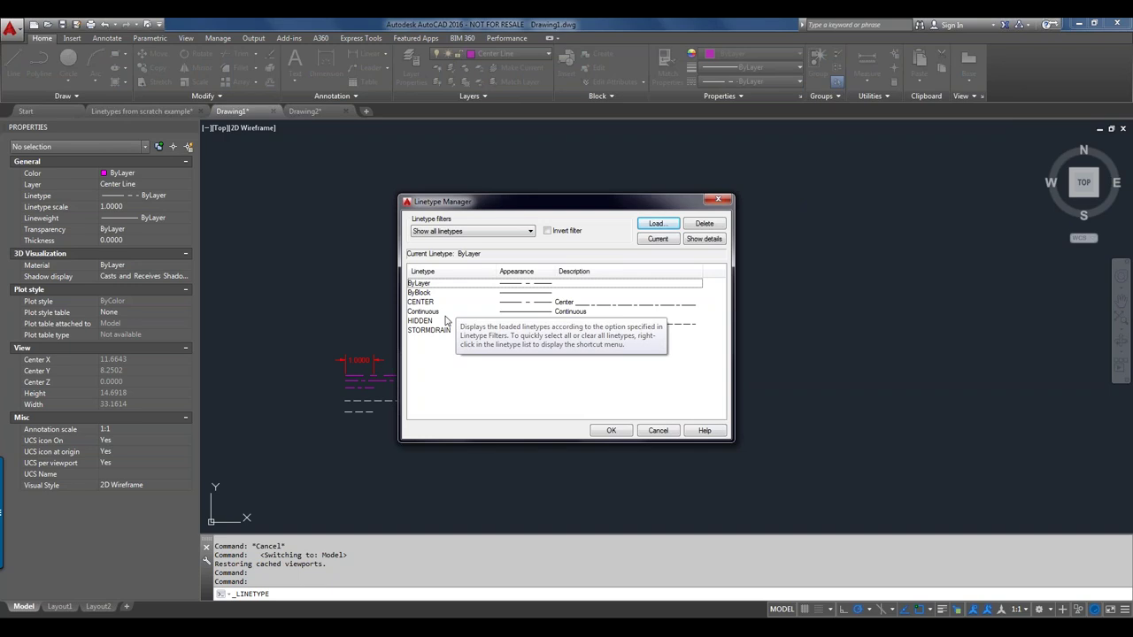
click(655, 224)
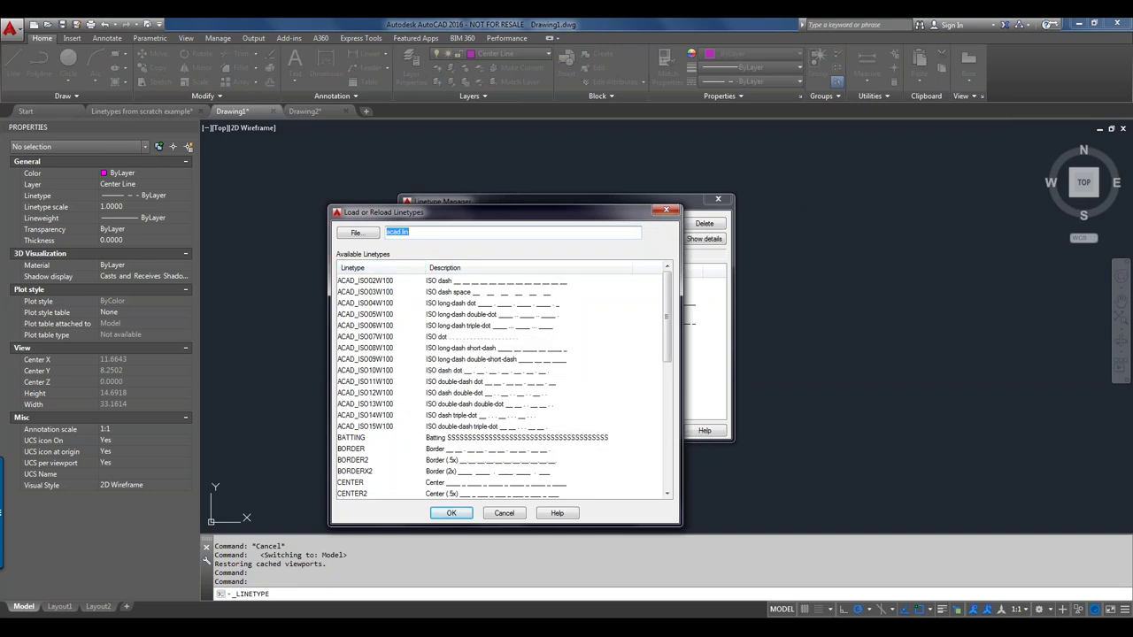
click(364, 234)
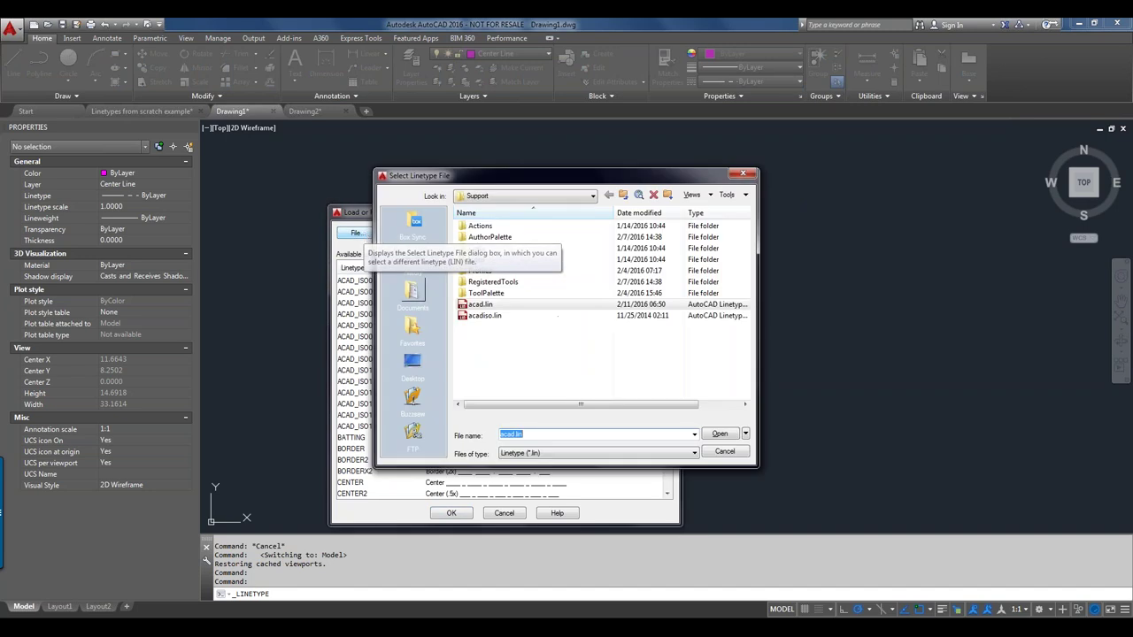
right_click(496, 307)
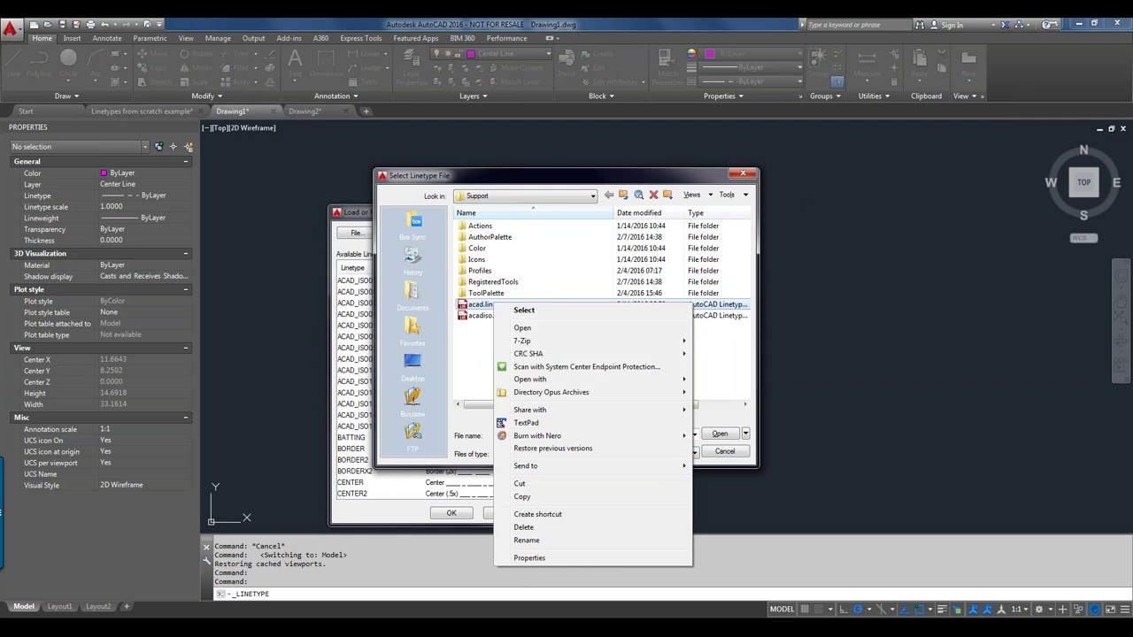
click(527, 423)
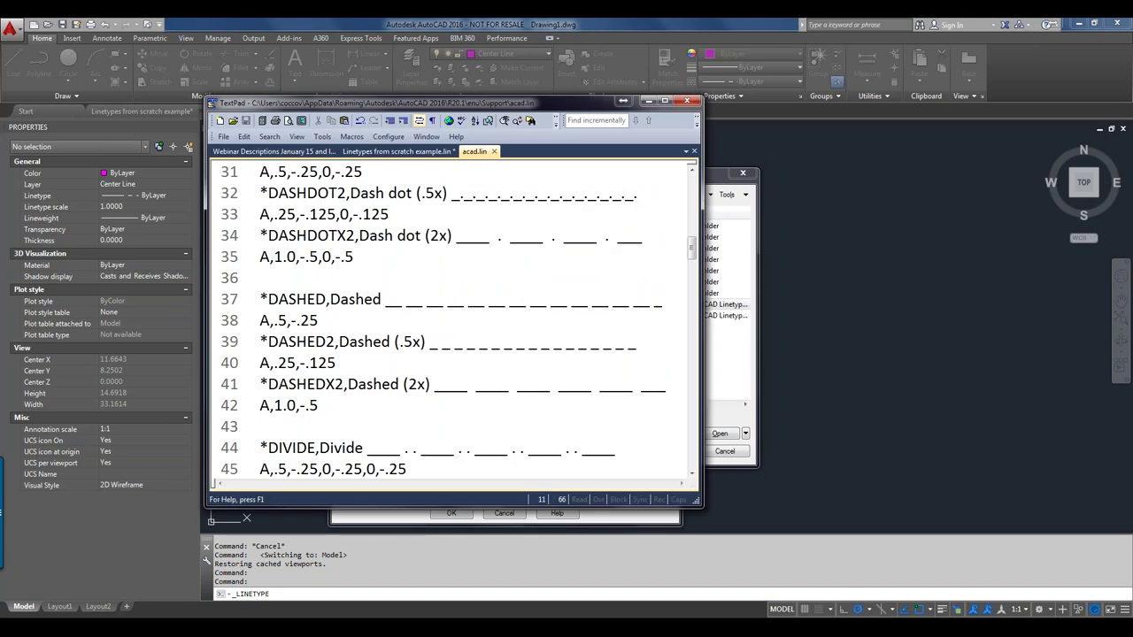
drag(702, 257, 1011, 256)
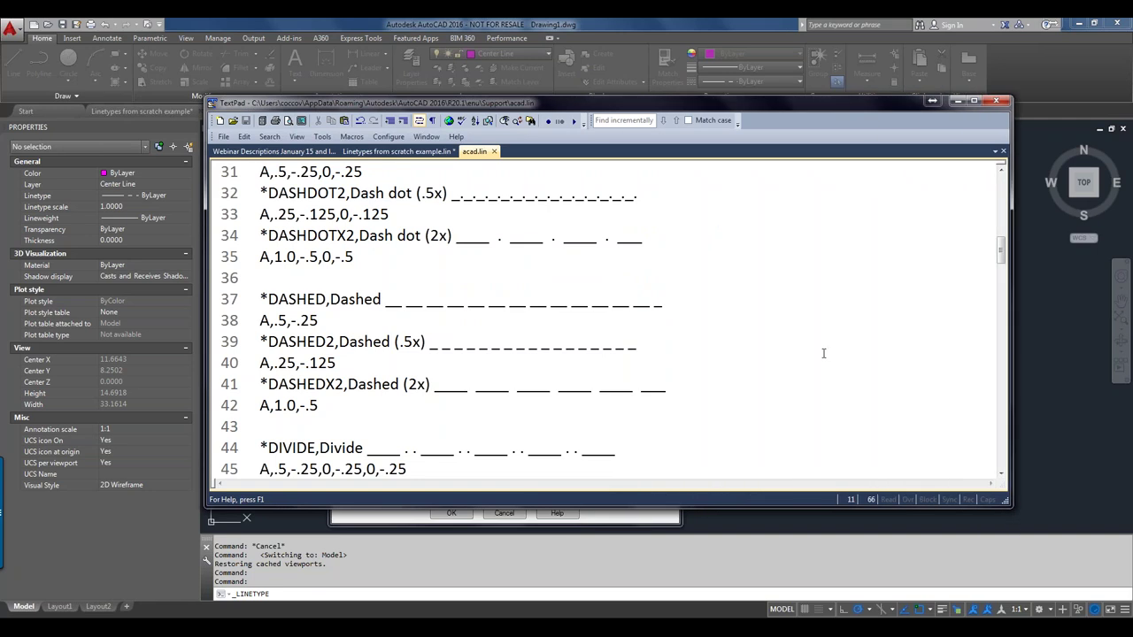
Step: Examine the header of acad.lin, including the note about migrating customizations, and the first BORDER definitions
scroll(817, 351, up, 10)
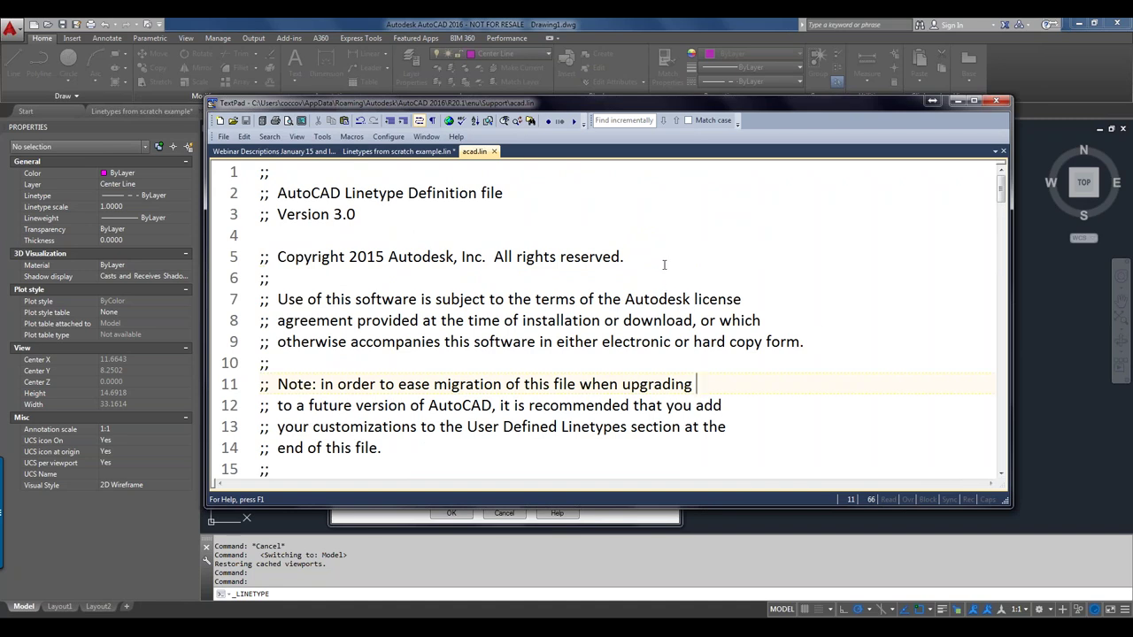
scroll(664, 265, down, 3)
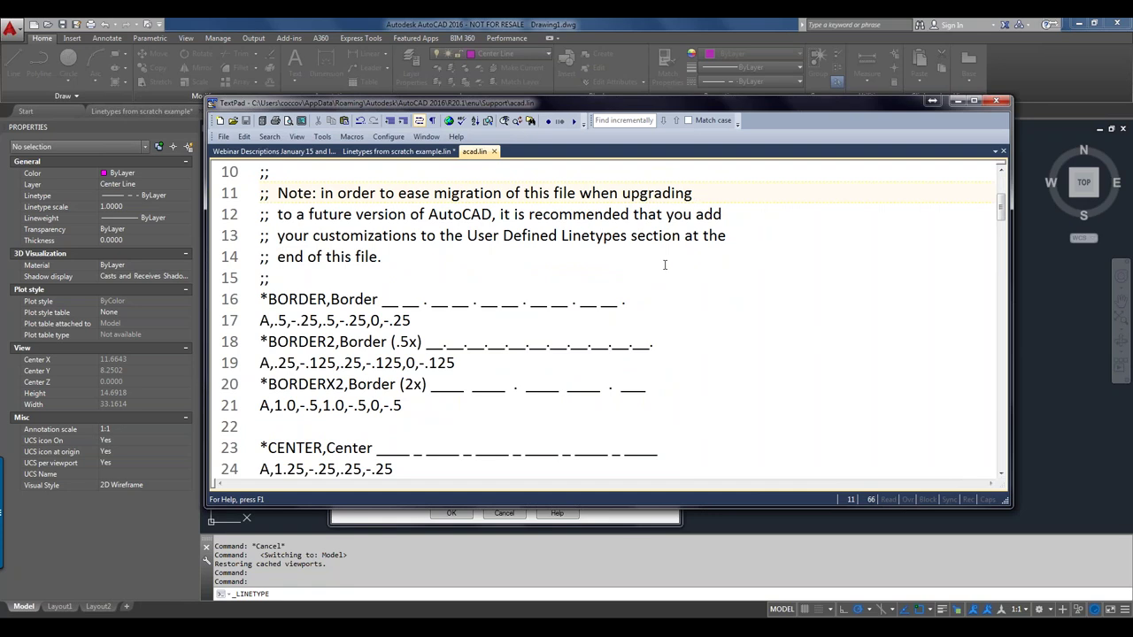
click(1001, 171)
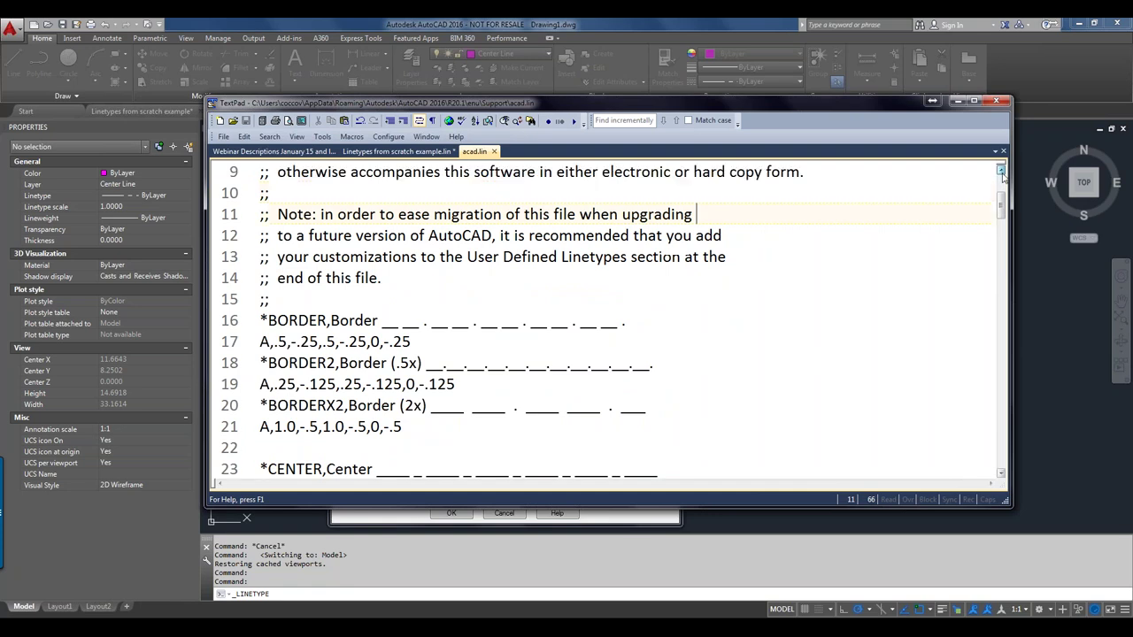
click(1001, 171)
click(1001, 171)
click(1001, 171)
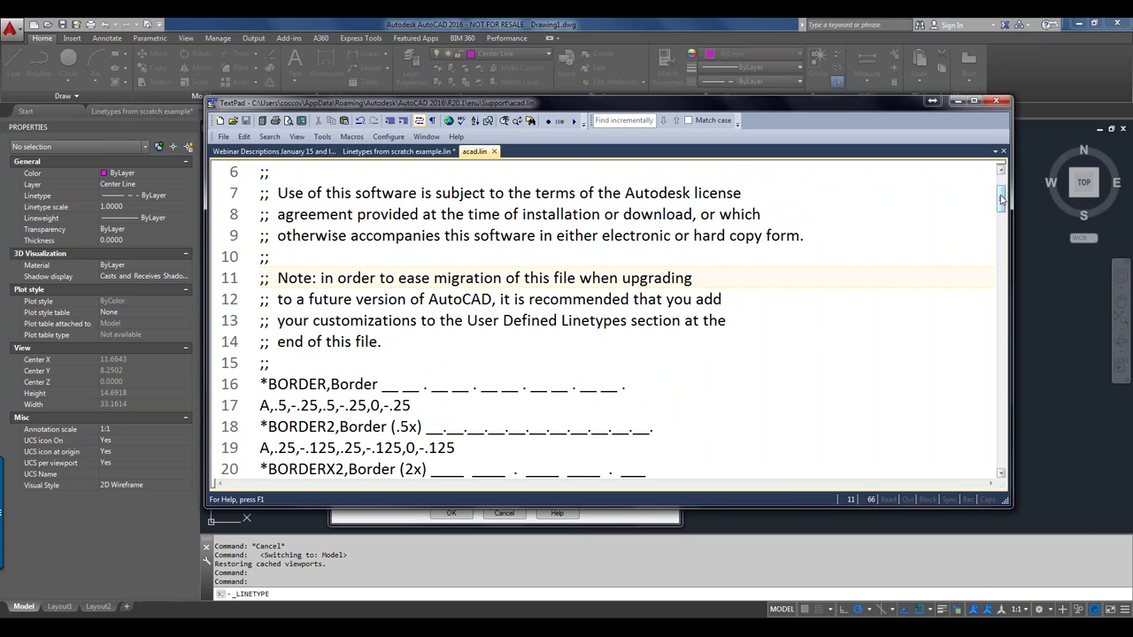
Step: Review the ISO linetype definitions and the complex linetypes from FENCELINE1 to ZIGZAG in acad.lin
drag(1001, 198, 996, 342)
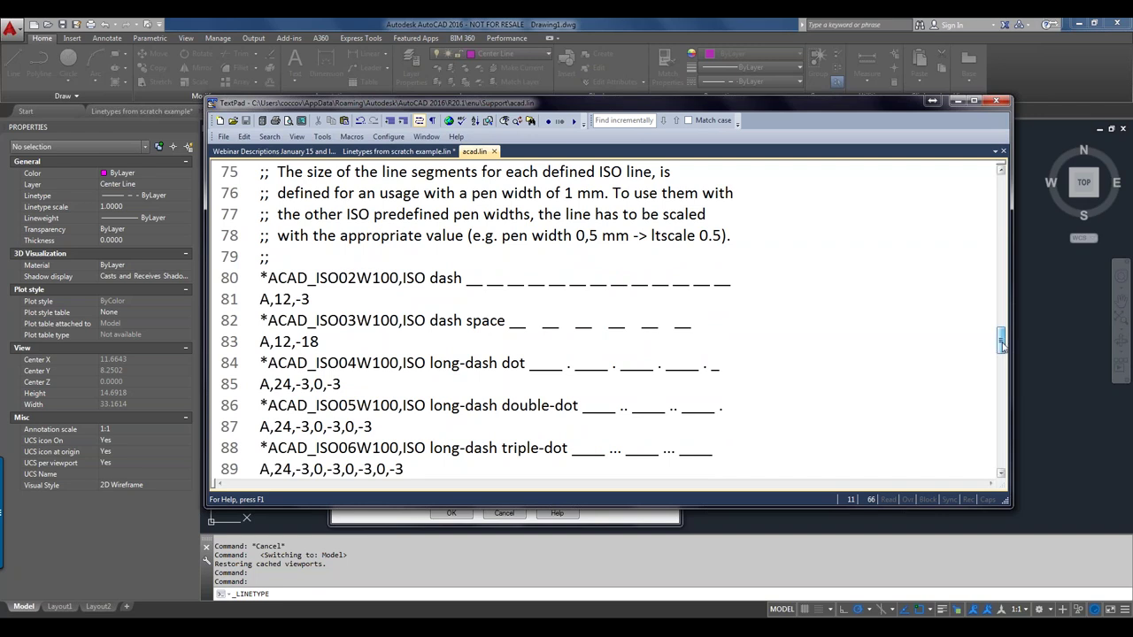
drag(1001, 341, 1003, 399)
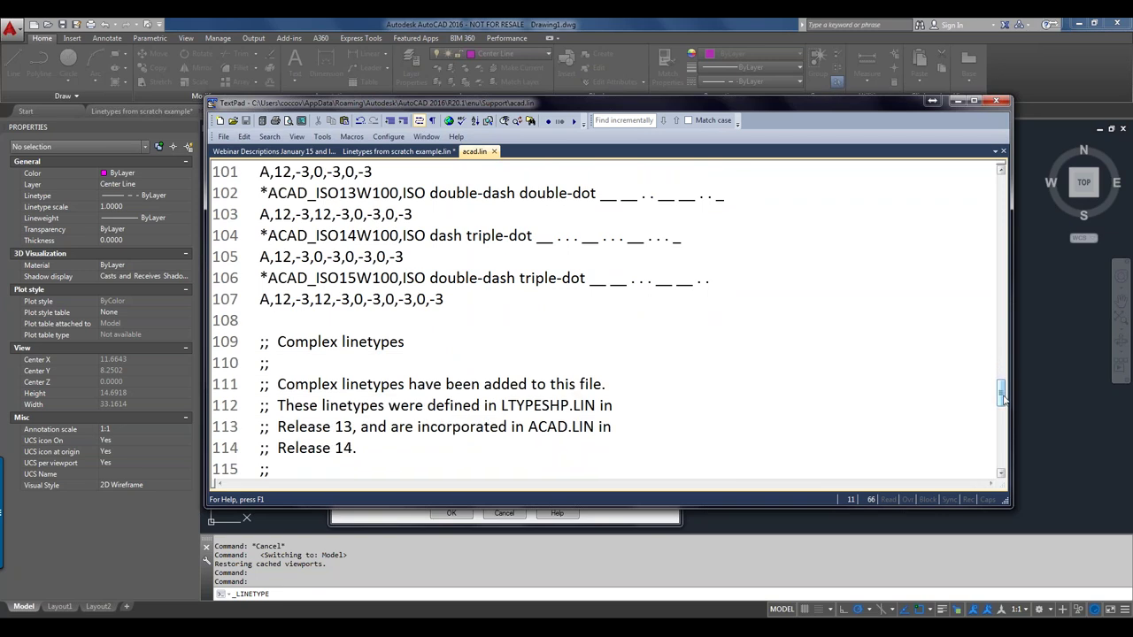
drag(1003, 398, 1002, 417)
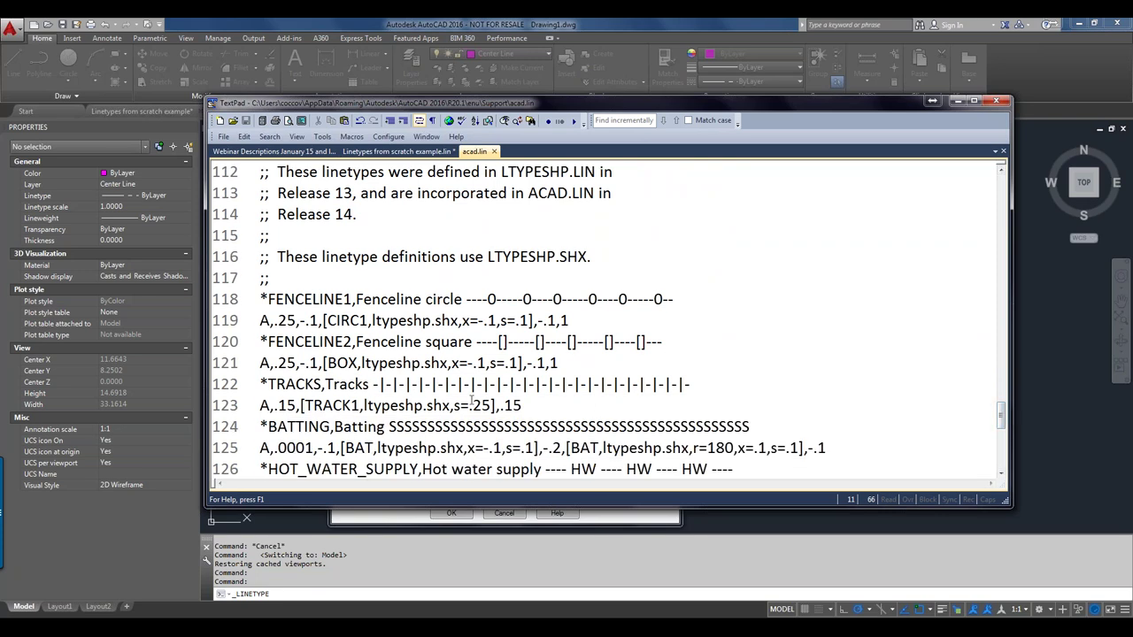
scroll(471, 404, down, 1)
scroll(470, 403, down, 1)
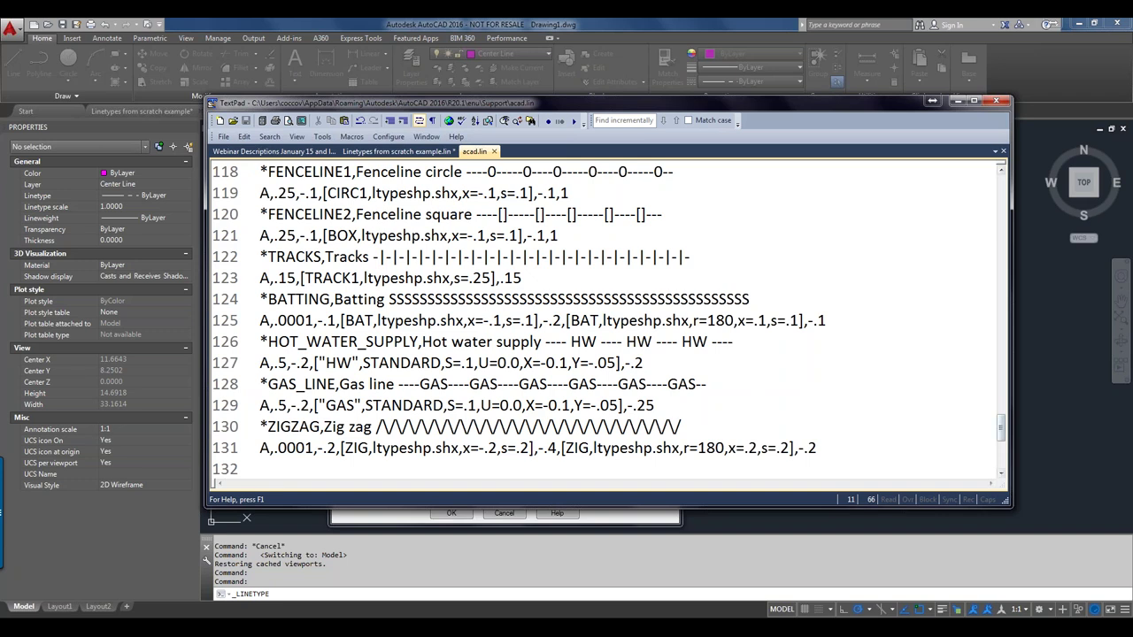
Step: Examine the User Defined Linetypes section at the end of acad.lin and compare it with the complex definitions above
drag(1002, 431, 1006, 464)
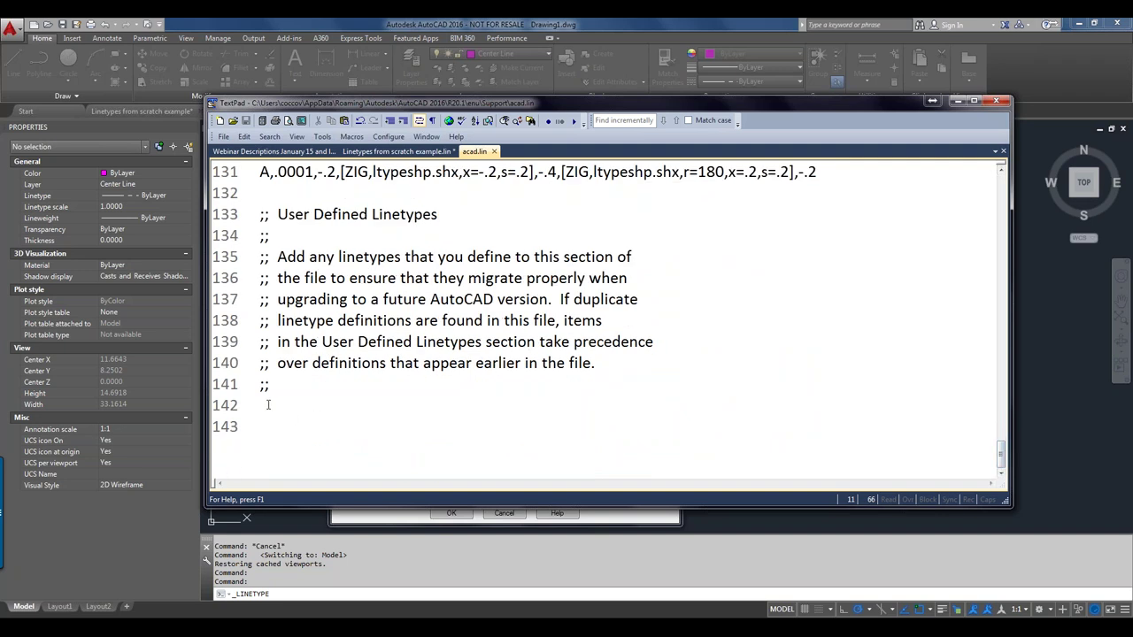
scroll(411, 358, up, 3)
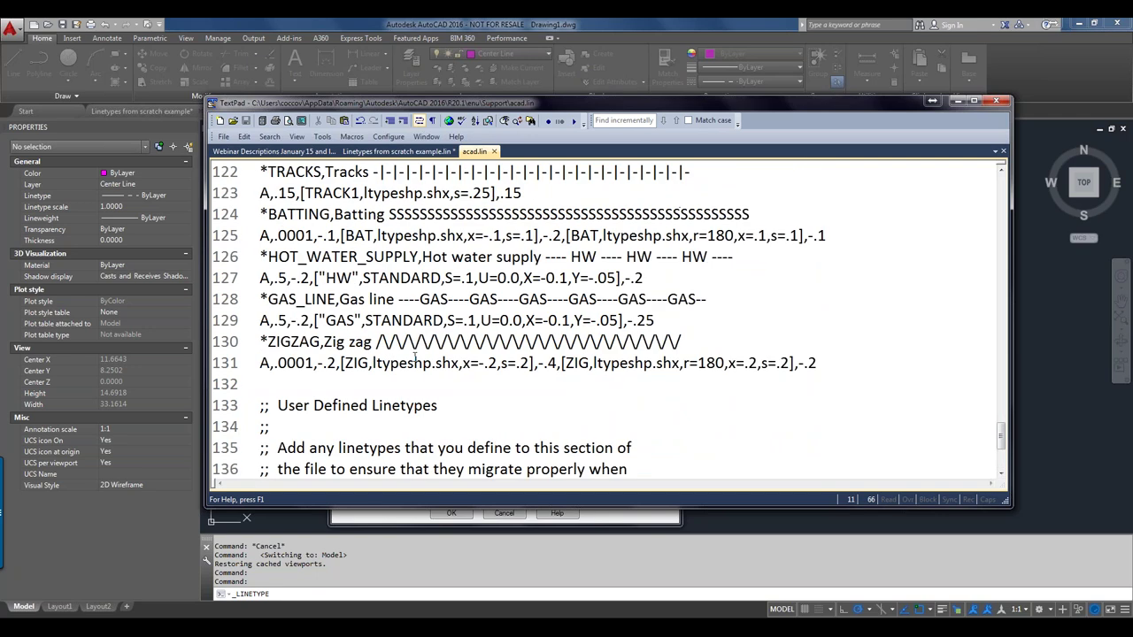
scroll(508, 292, up, 1)
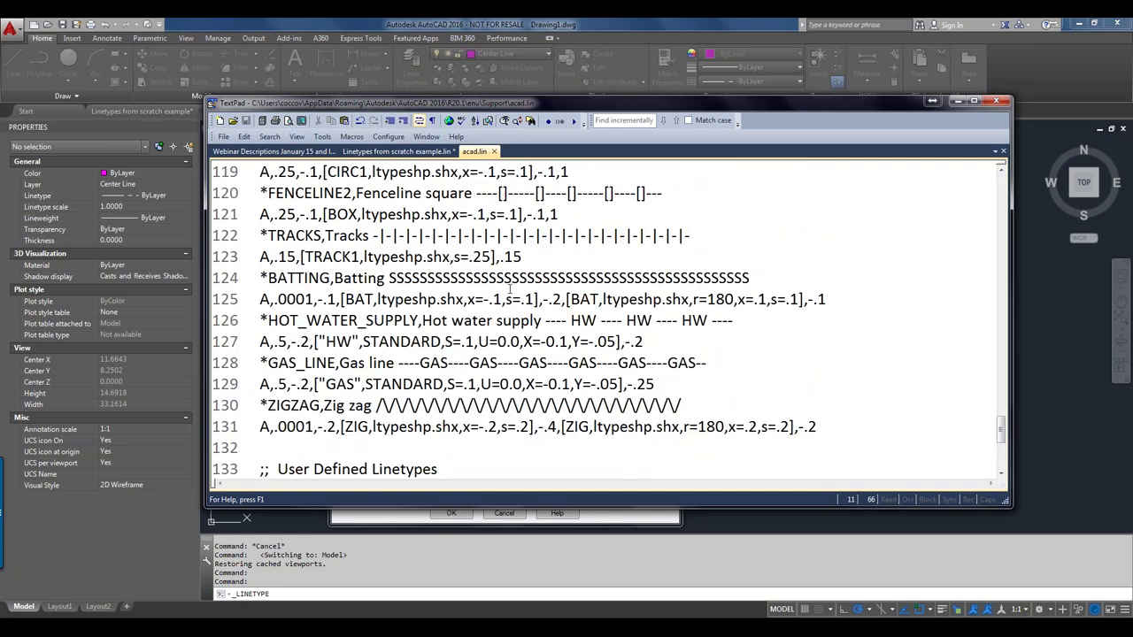
scroll(510, 289, down, 4)
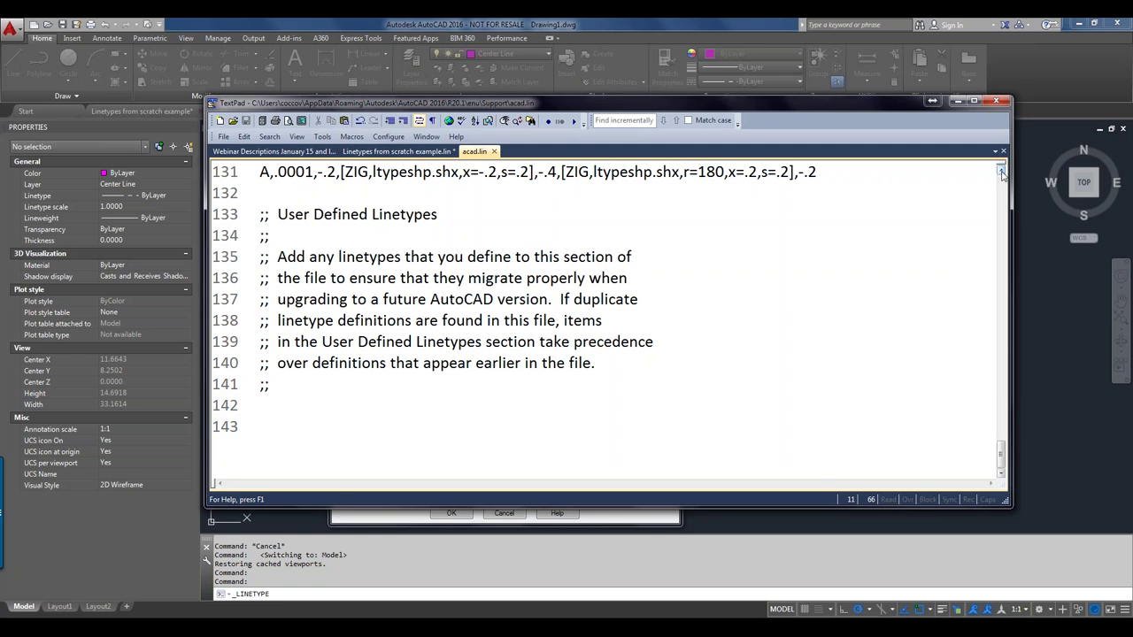
Step: Minimize the text editor and close the linetype file, load and manager dialogs without loading a linetype
click(958, 102)
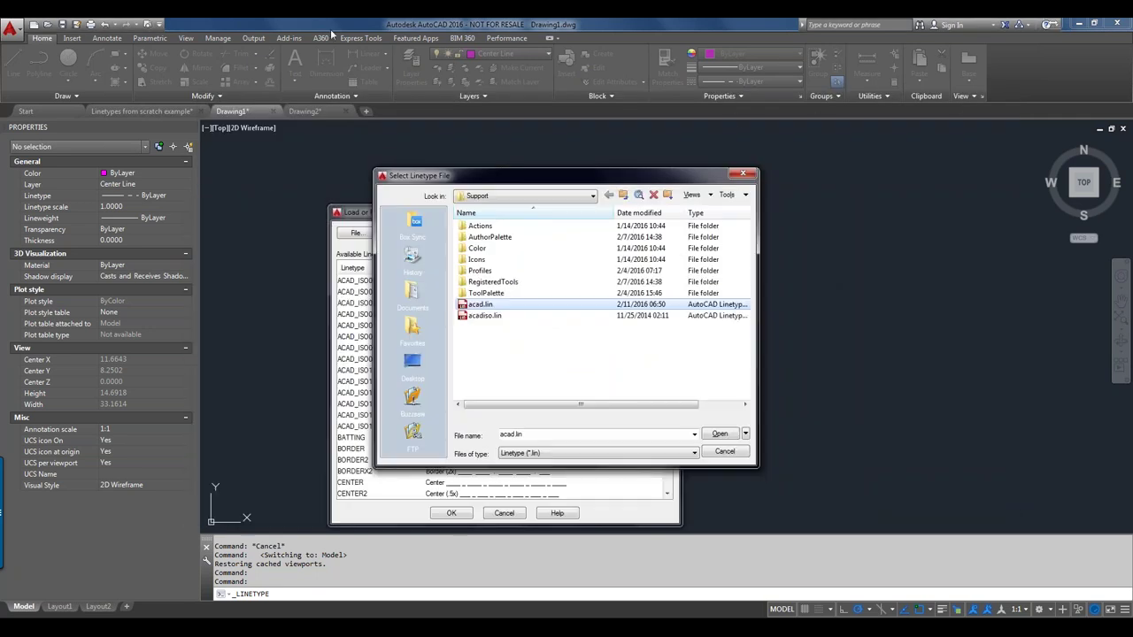
click(744, 173)
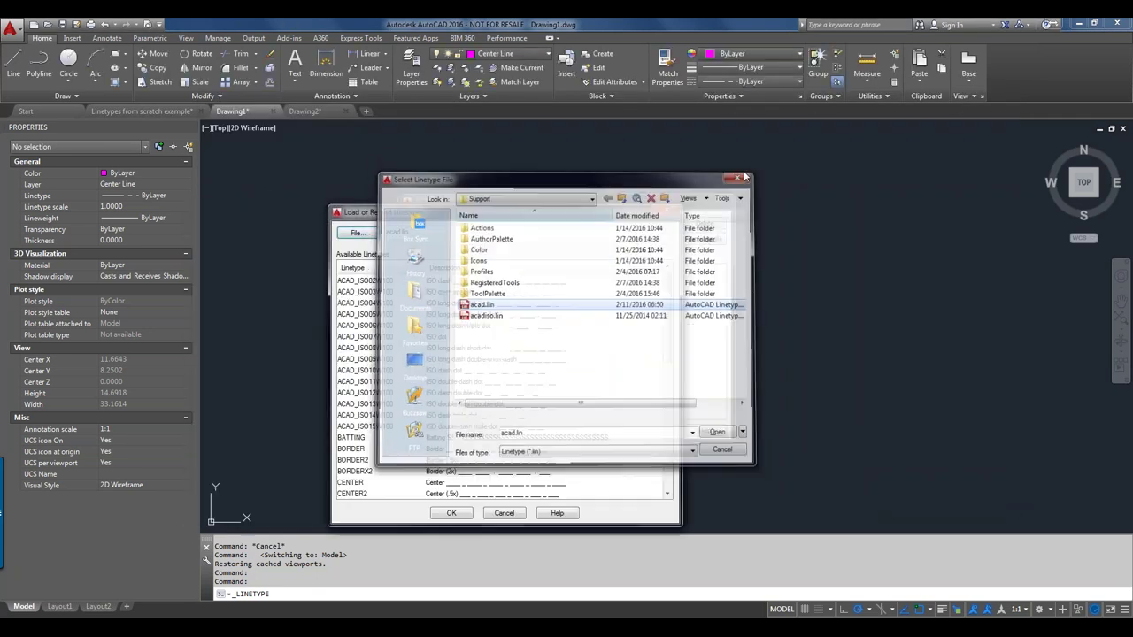
click(667, 211)
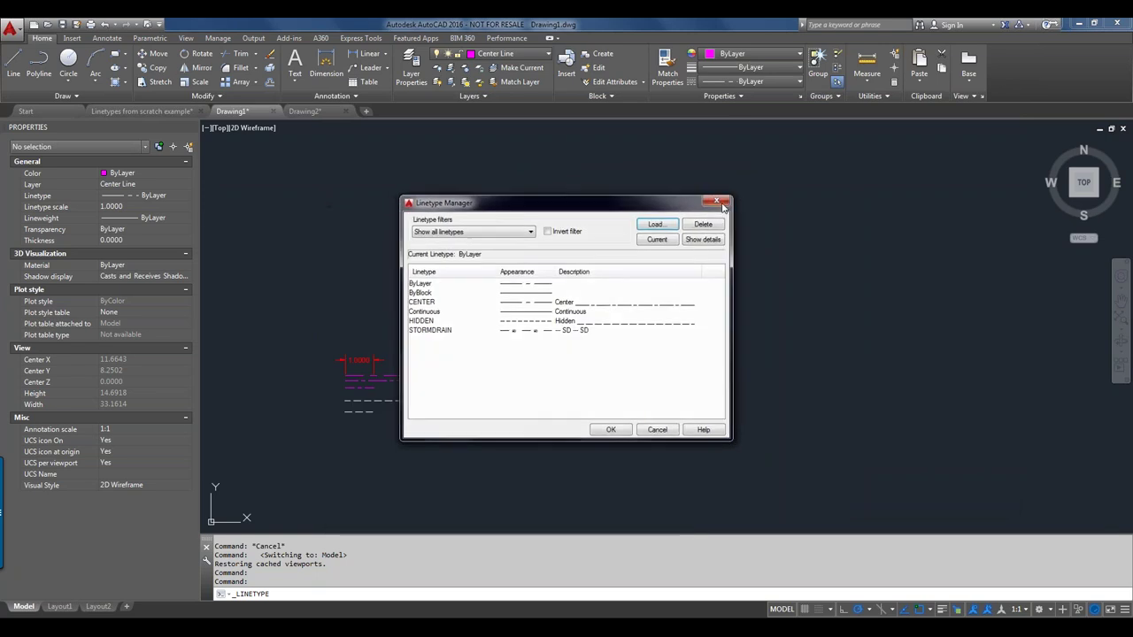
click(609, 430)
Step: Show the additional Express Tools that include Make Linetype and Make Shape
click(360, 39)
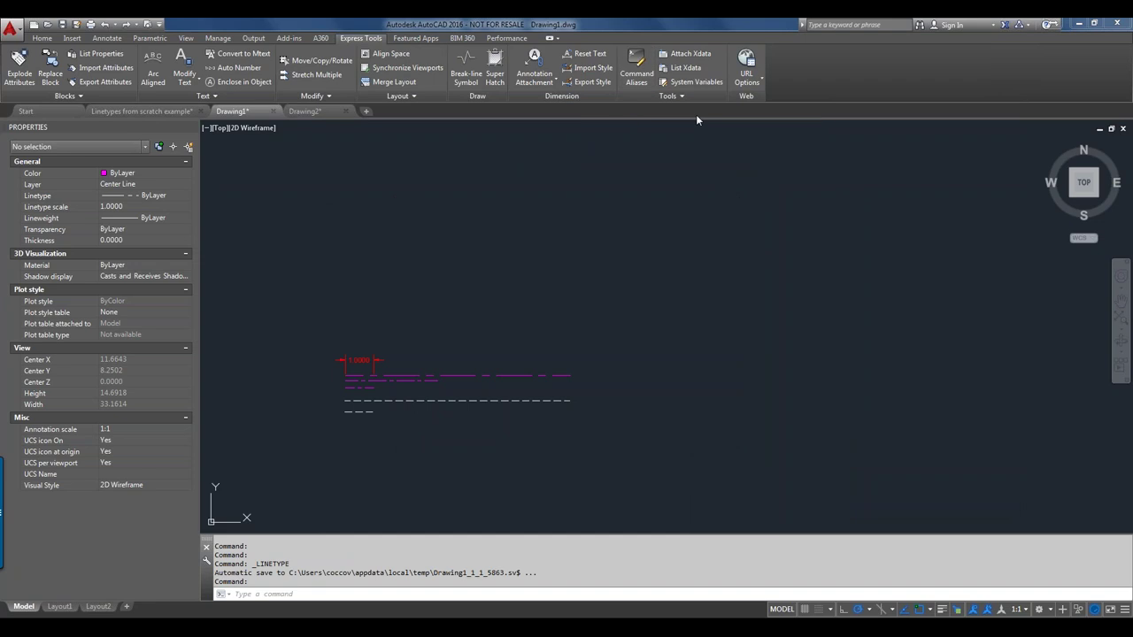
click(682, 97)
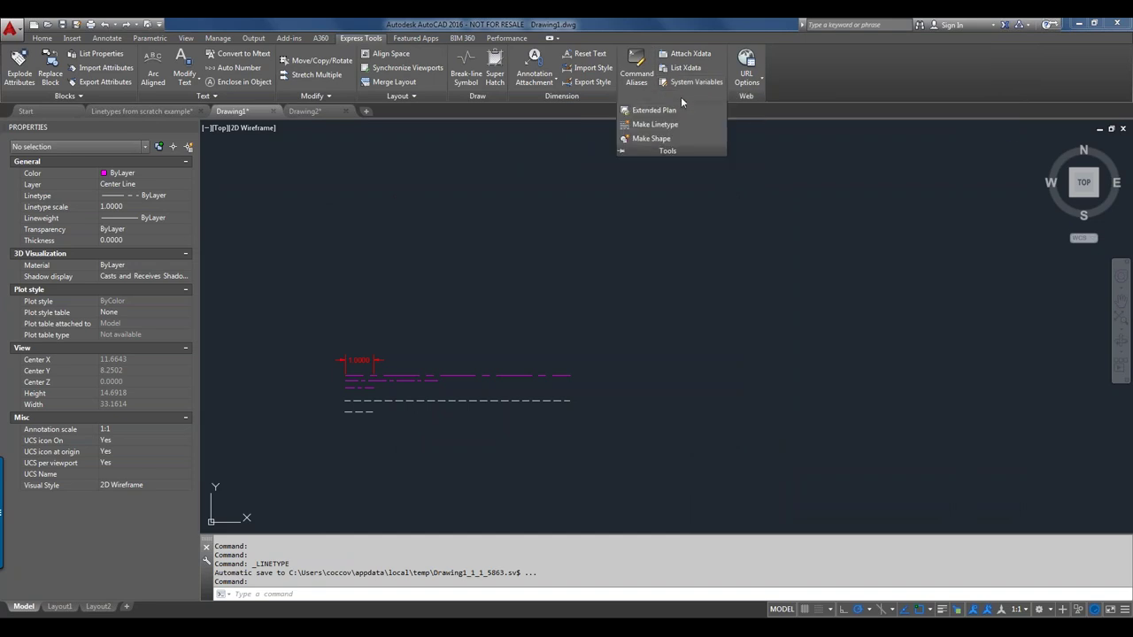
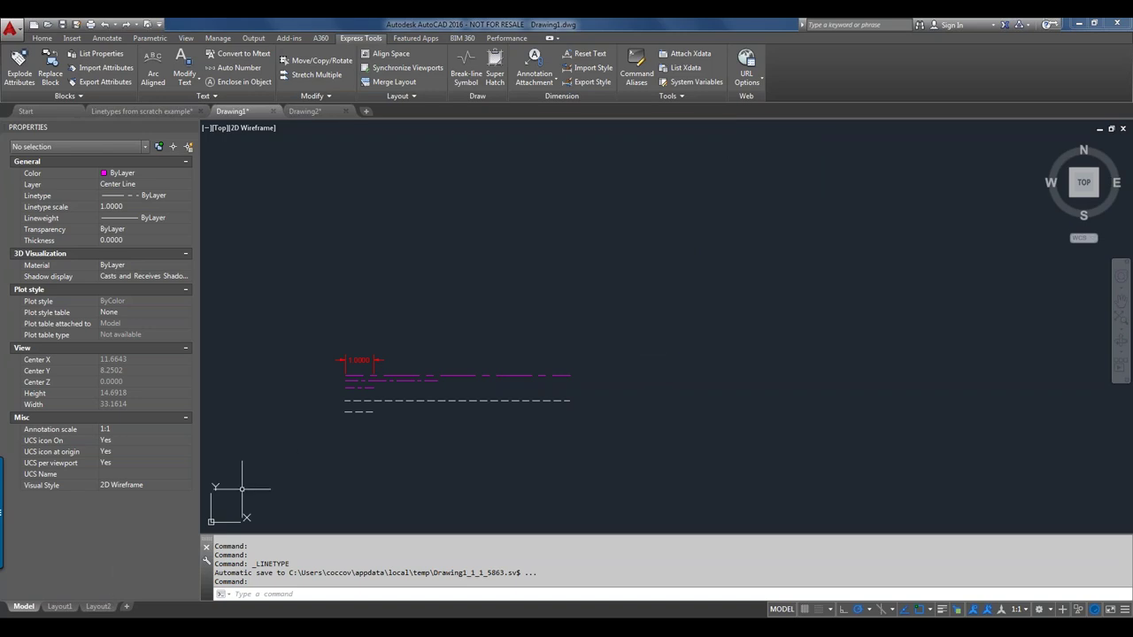
Step: Switch to acad.lin in TextPad and highlight the HIDDEN linetype's name, description and dash preview in its header line
key(alt+Tab)
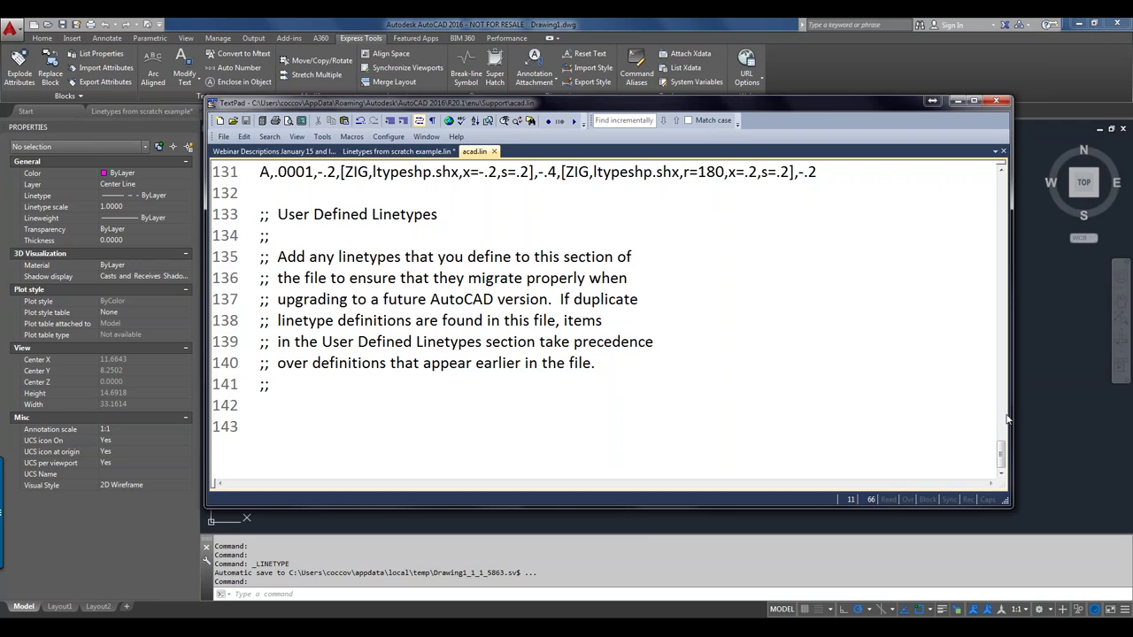
drag(1001, 450, 1003, 309)
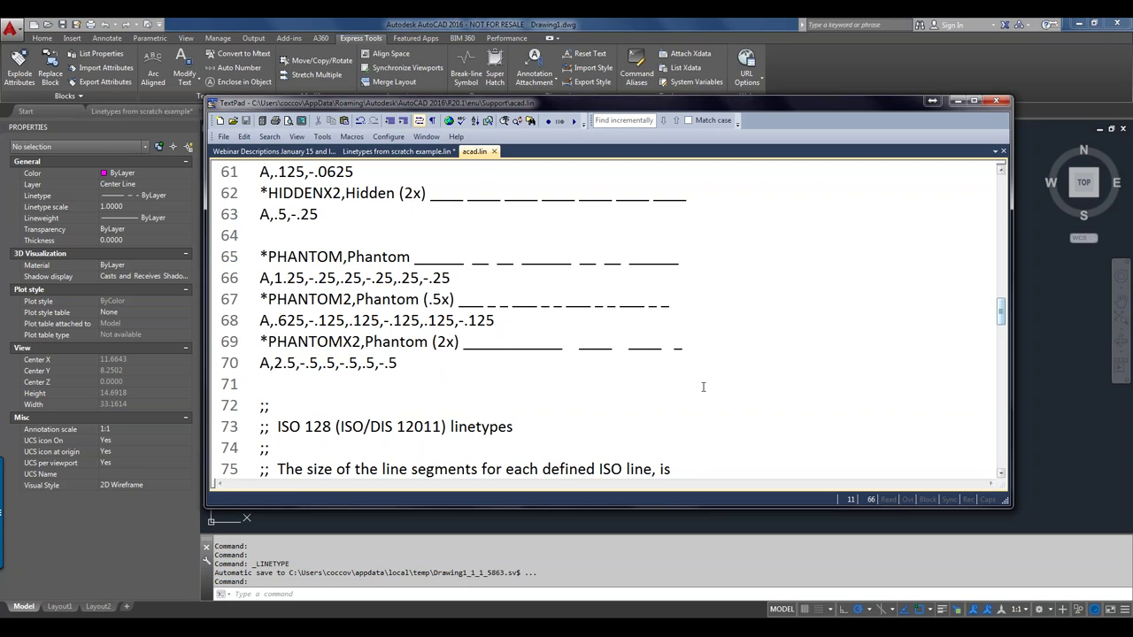
click(666, 368)
scroll(661, 368, up, 1)
scroll(660, 368, up, 1)
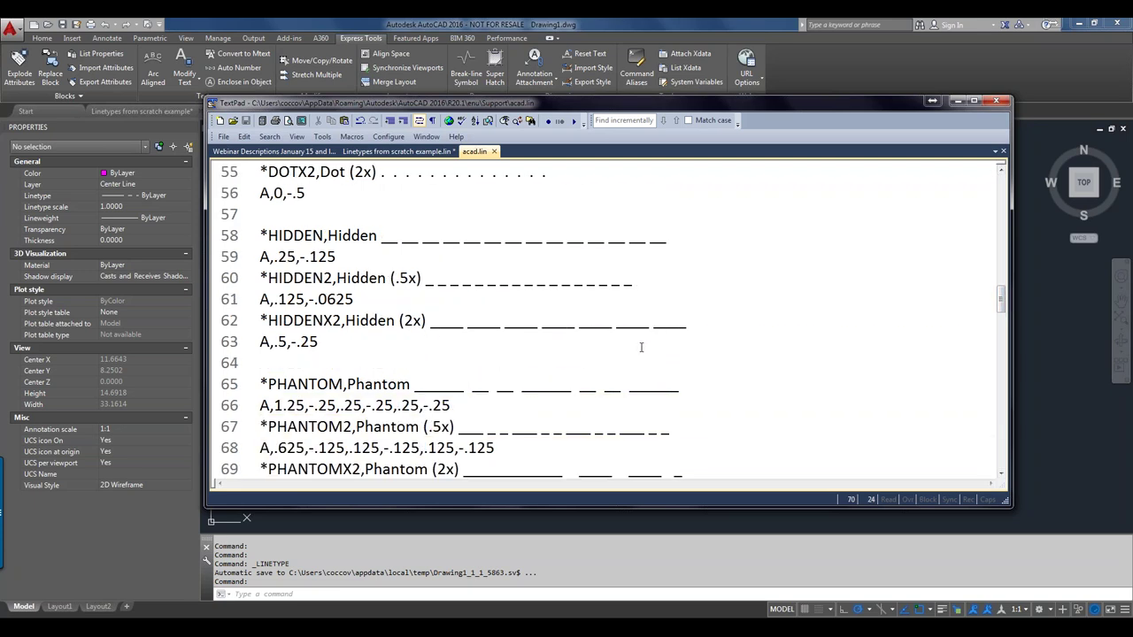
scroll(640, 347, up, 1)
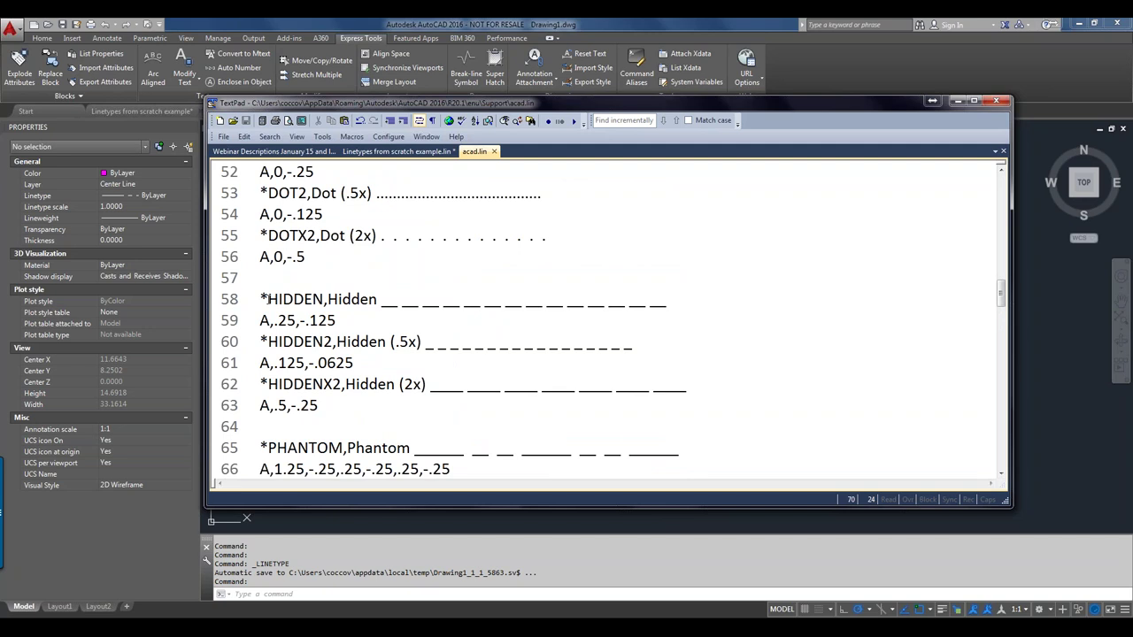
click(263, 299)
drag(323, 301, 267, 301)
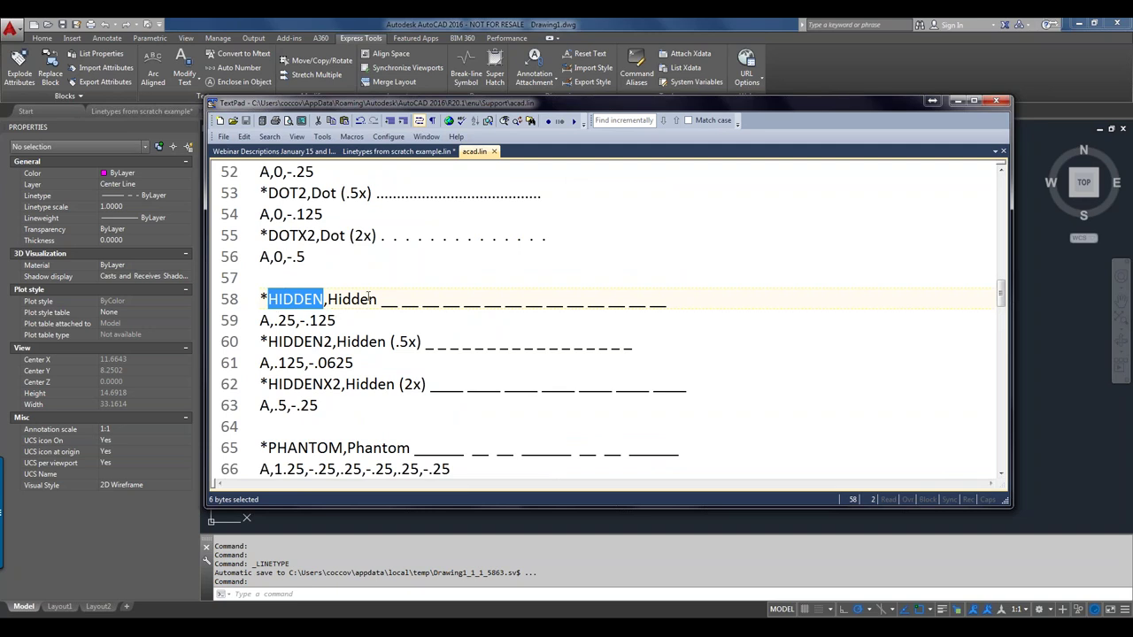
drag(377, 300, 328, 301)
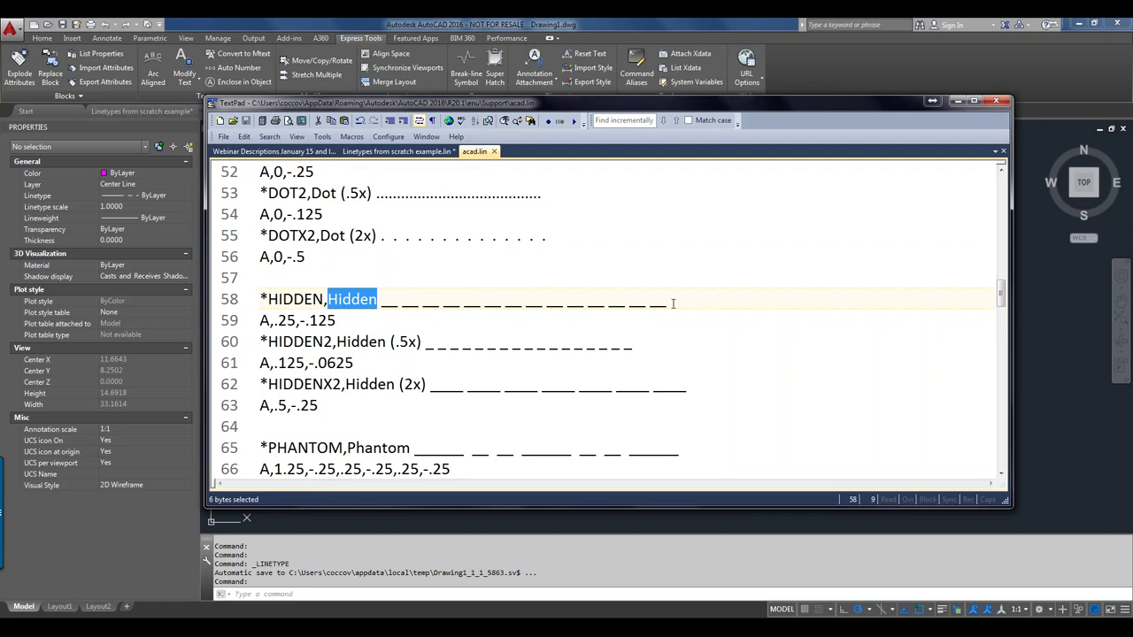
drag(667, 299, 380, 299)
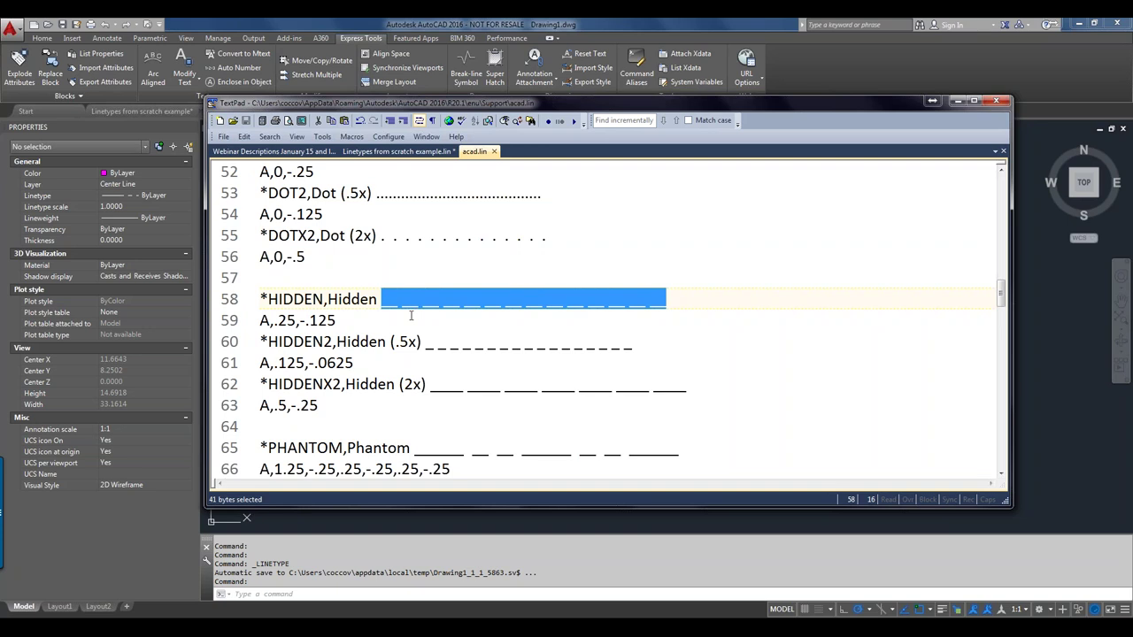
Step: Examine the HIDDEN pattern line, matching the A alignment code, .25 dash and -.125 gap to the preview above
click(262, 321)
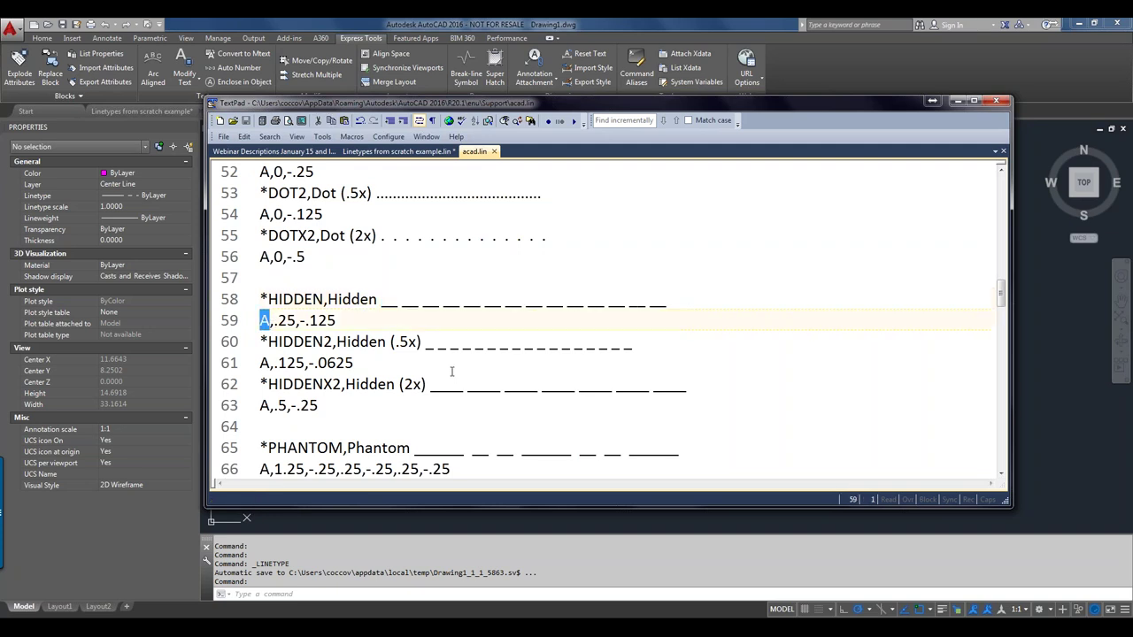
click(274, 322)
drag(297, 327, 274, 324)
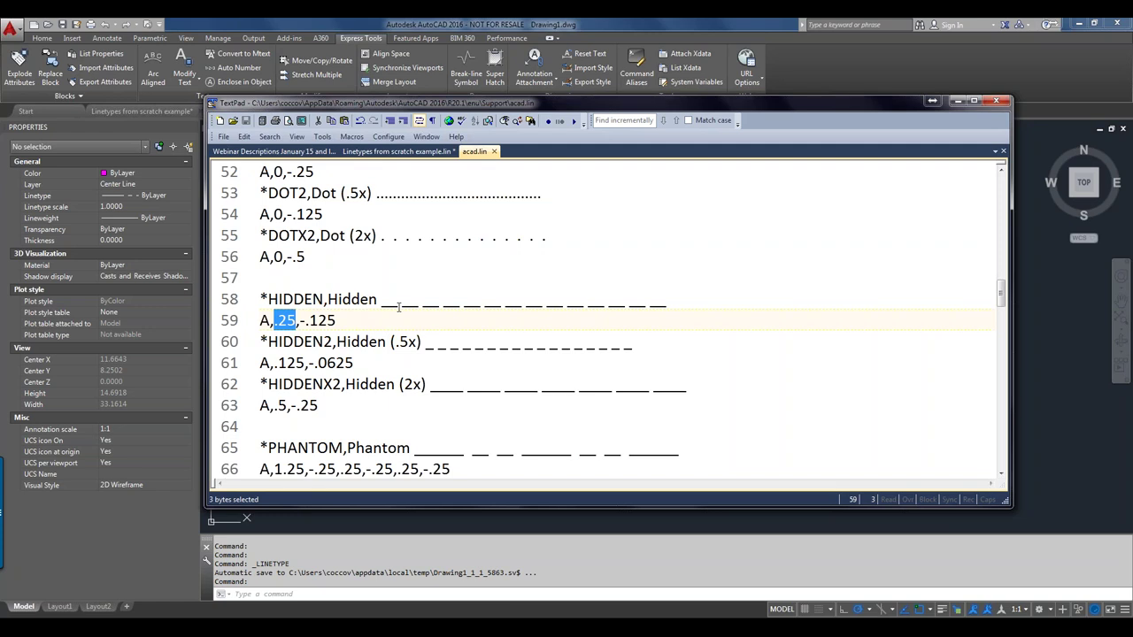
drag(398, 307, 383, 306)
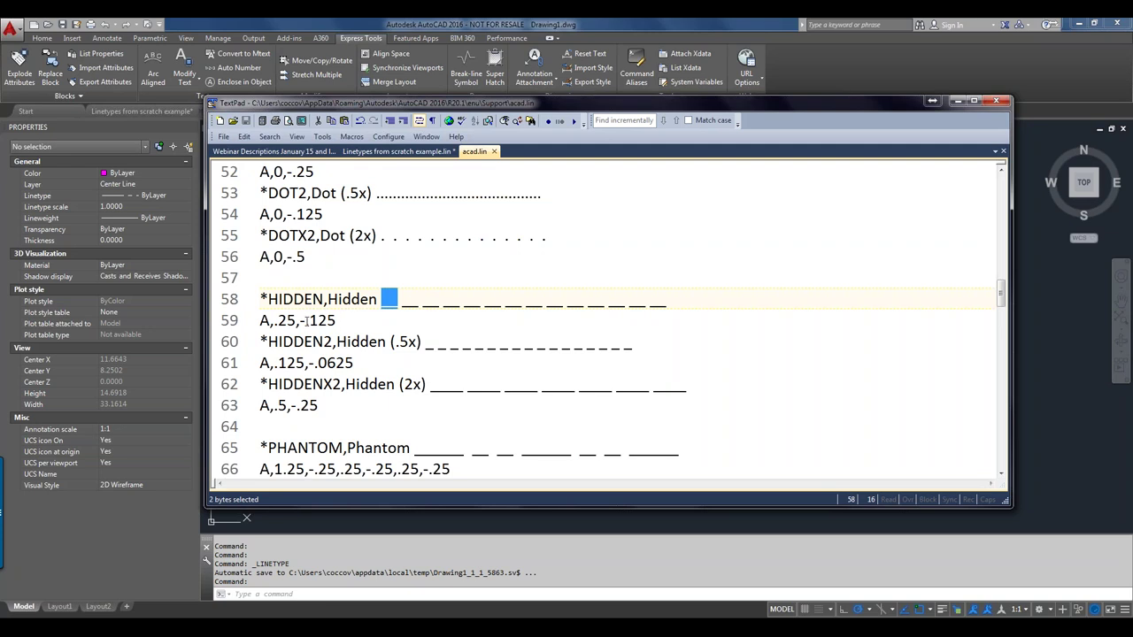
click(403, 303)
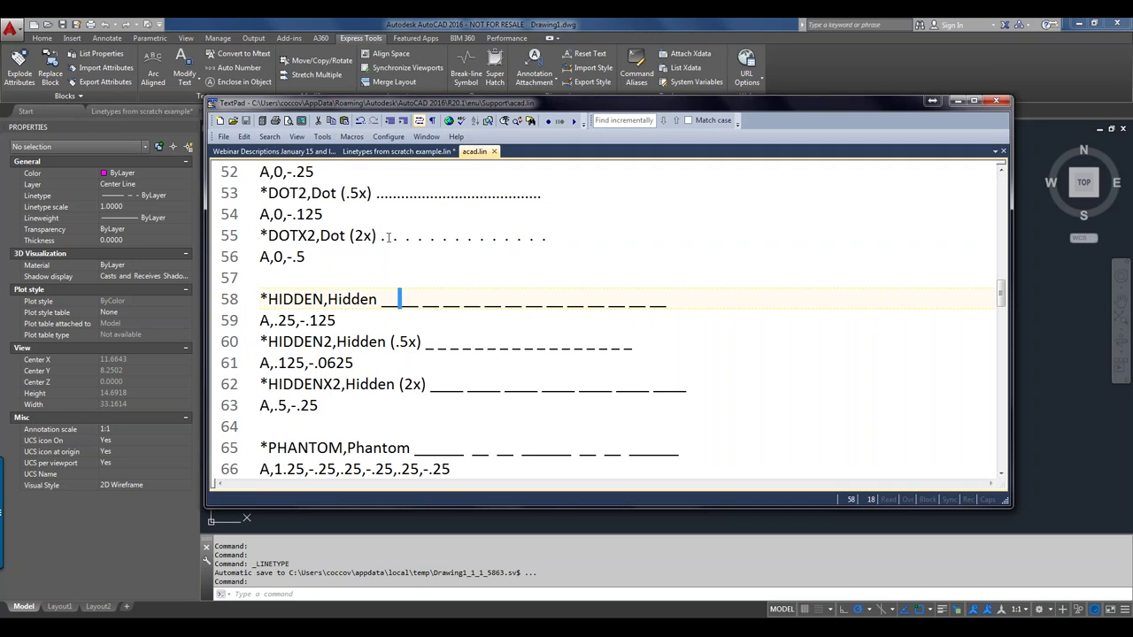
Step: Examine the DOTX2 definition, comparing its dotted preview with the 0 value in the pattern line
click(383, 236)
click(282, 256)
key(shift+Left)
Step: Examine the FENCELINE1 definition, highlighting the CIRC1 shape name and ltypeshp.shx file and locating the x offset and s scale
scroll(411, 351, down, 12)
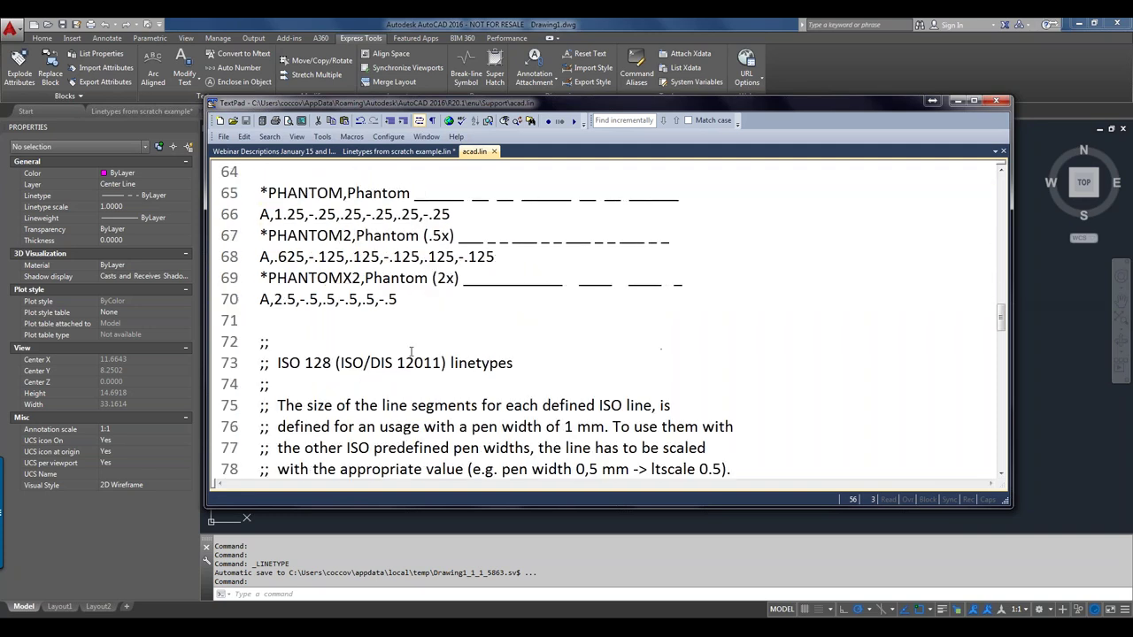
scroll(415, 346, down, 8)
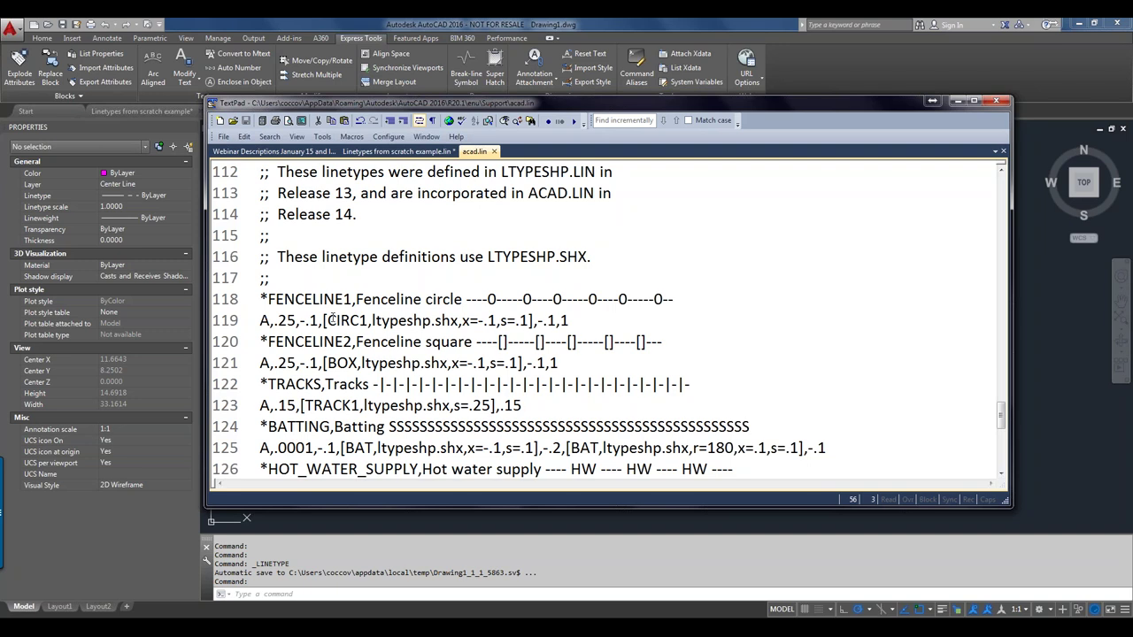
click(330, 320)
drag(326, 321, 369, 321)
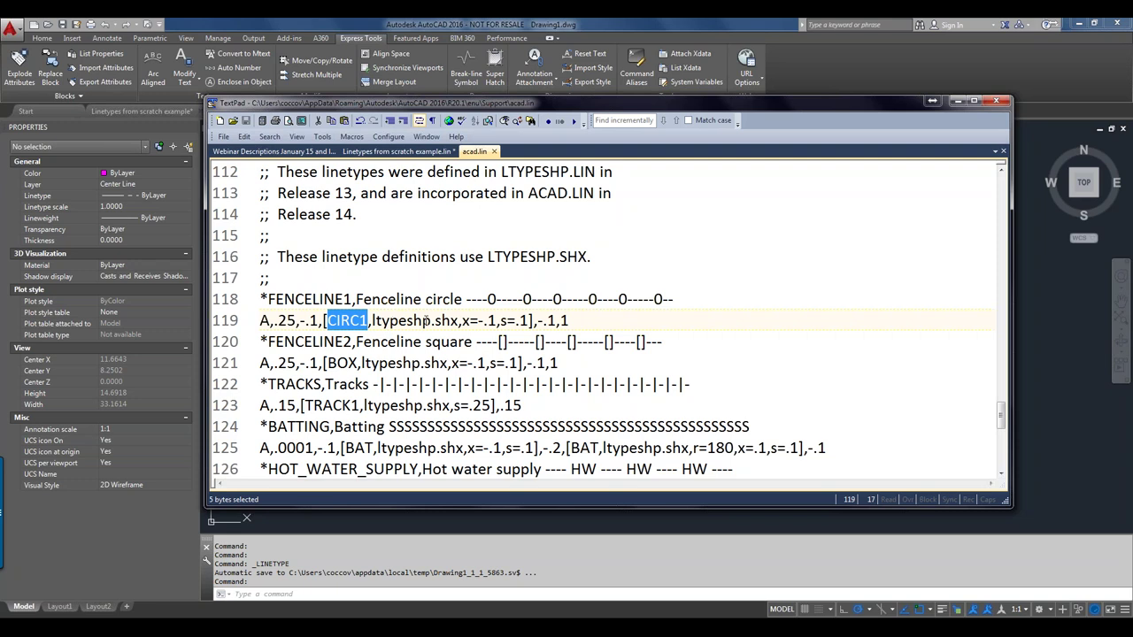
drag(458, 320, 376, 320)
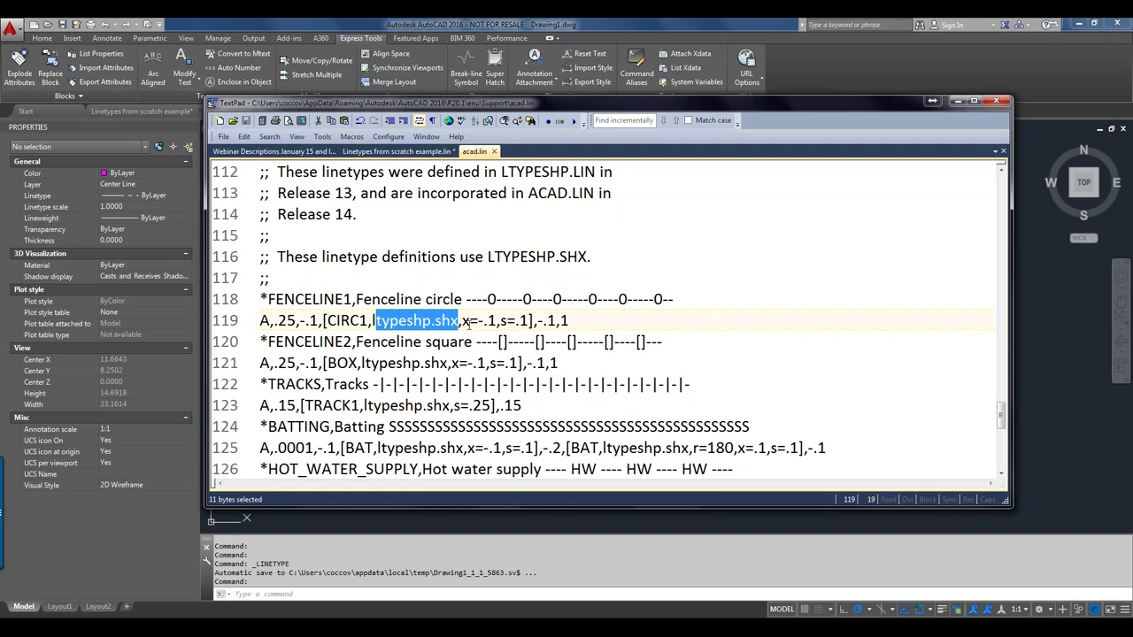
click(470, 322)
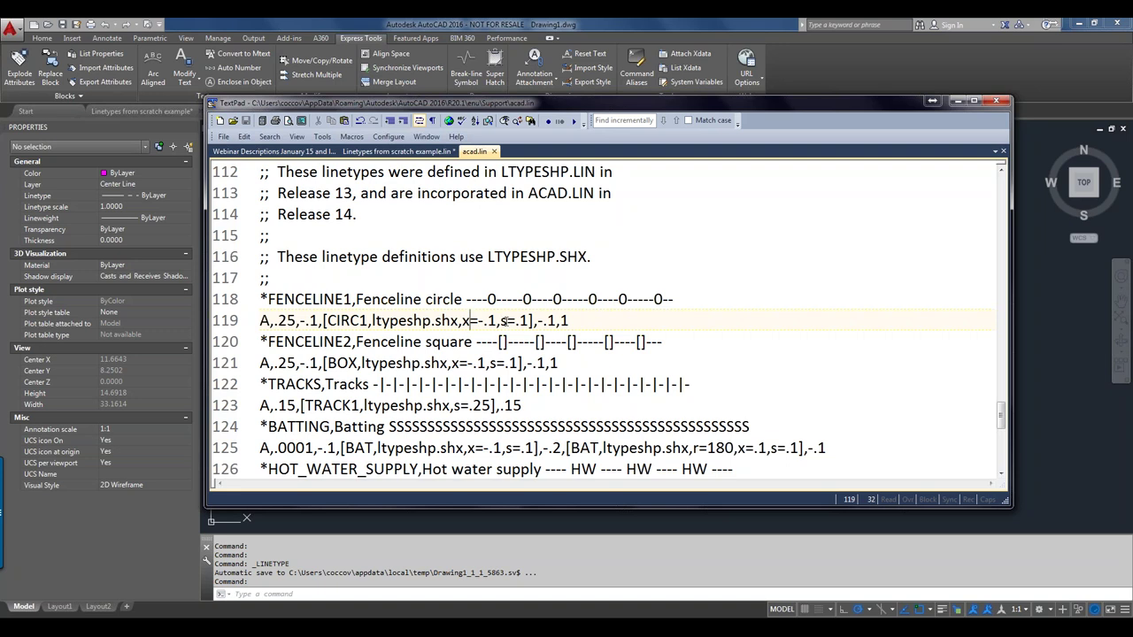
click(506, 320)
Step: Examine the HOT_WATER_SUPPLY definition's bracketed text element, including the HW text, STANDARD style, scale, rotation and offsets
scroll(536, 462, down, 1)
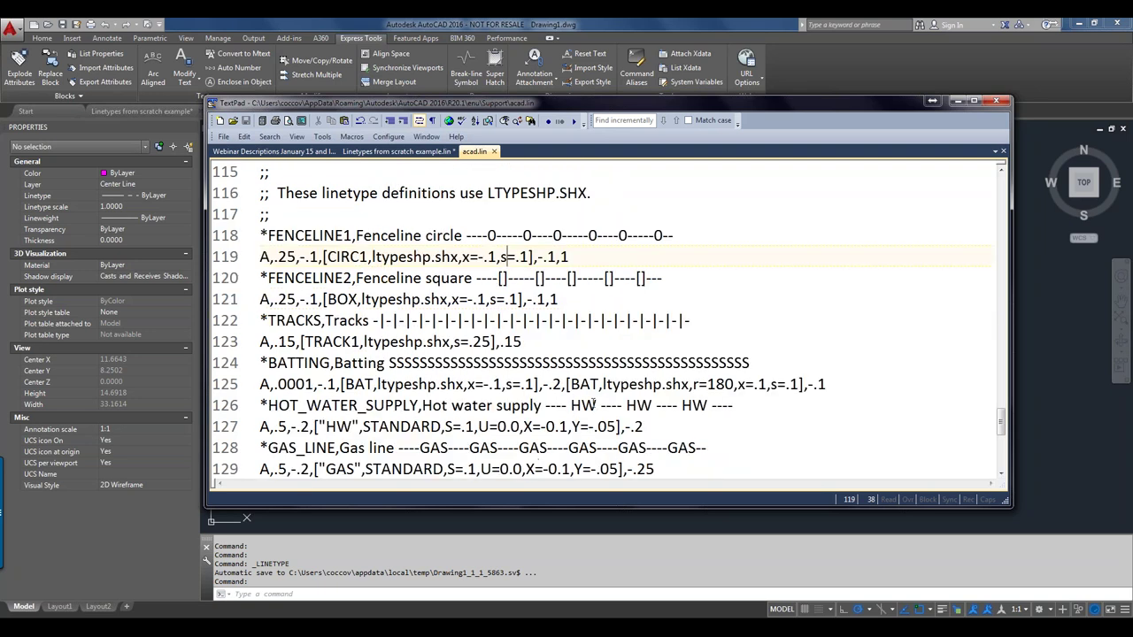
drag(596, 405, 427, 384)
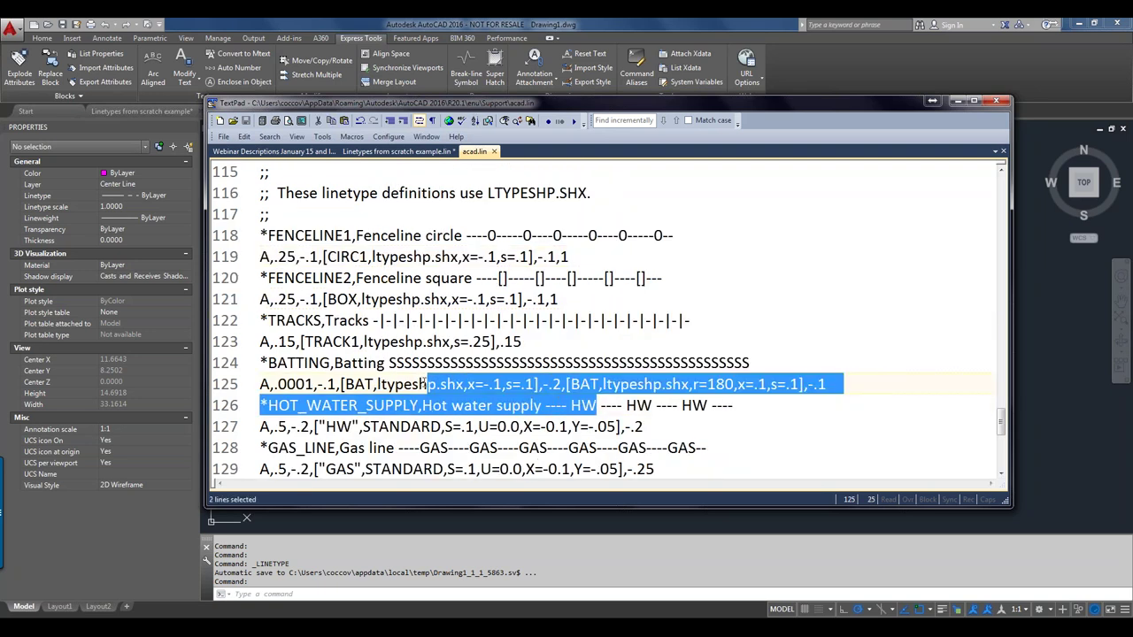
click(459, 426)
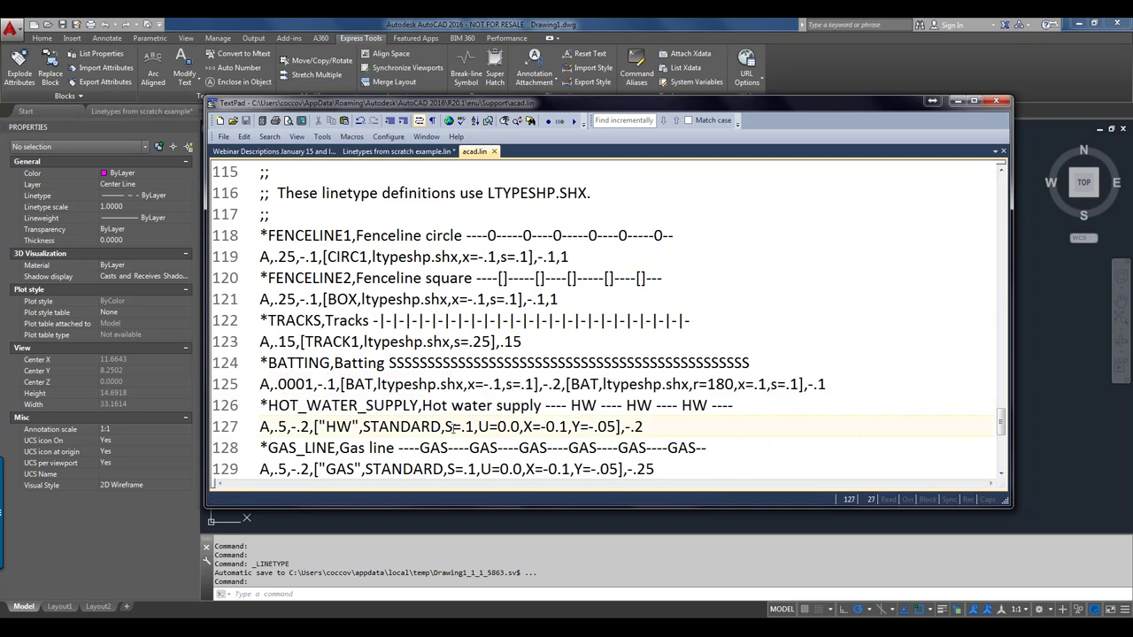
drag(474, 427, 466, 427)
key(Right)
key(Right)
key(shift+Right)
drag(626, 427, 314, 426)
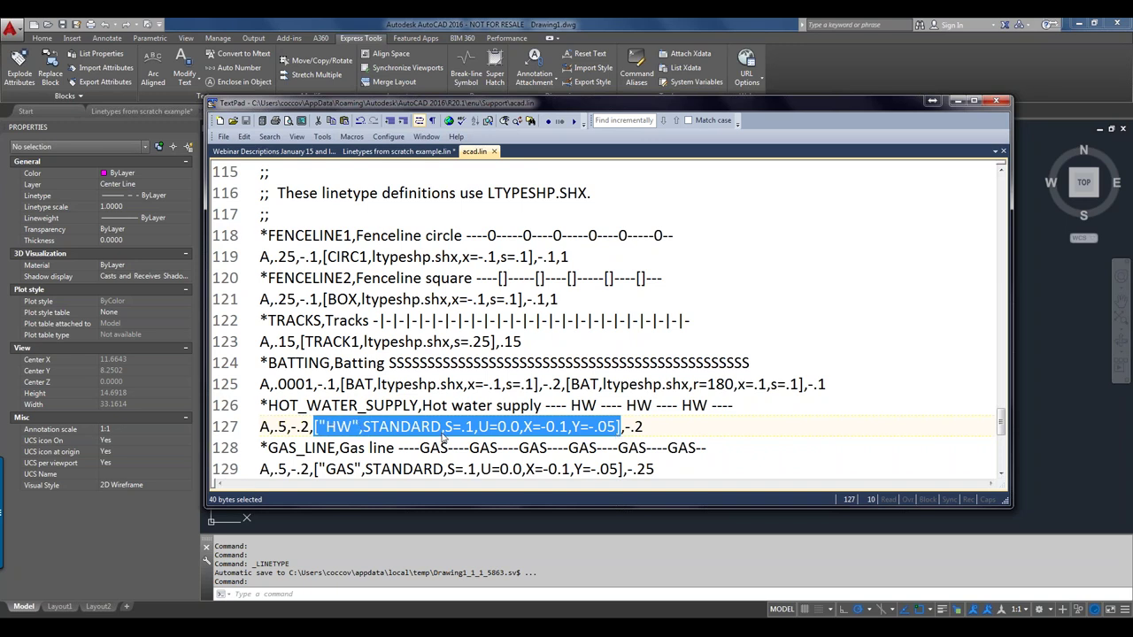
Step: Highlight the closing gap value after the bracketed text in the HOT_WATER_SUPPLY pattern line
click(627, 427)
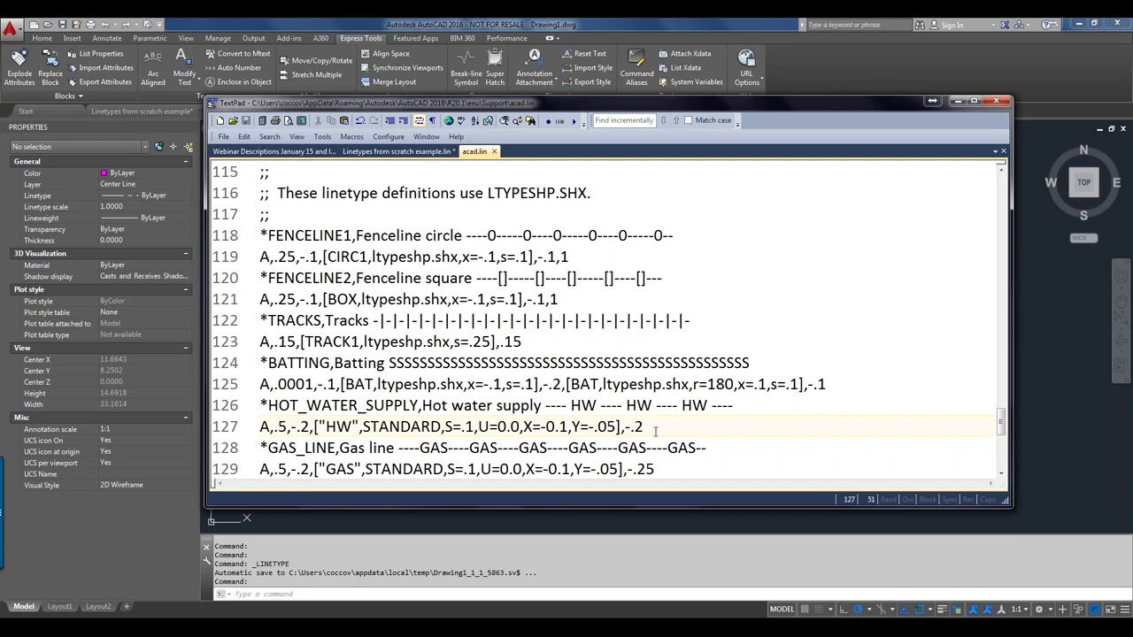
key(End)
key(shift+Left)
key(shift+Left)
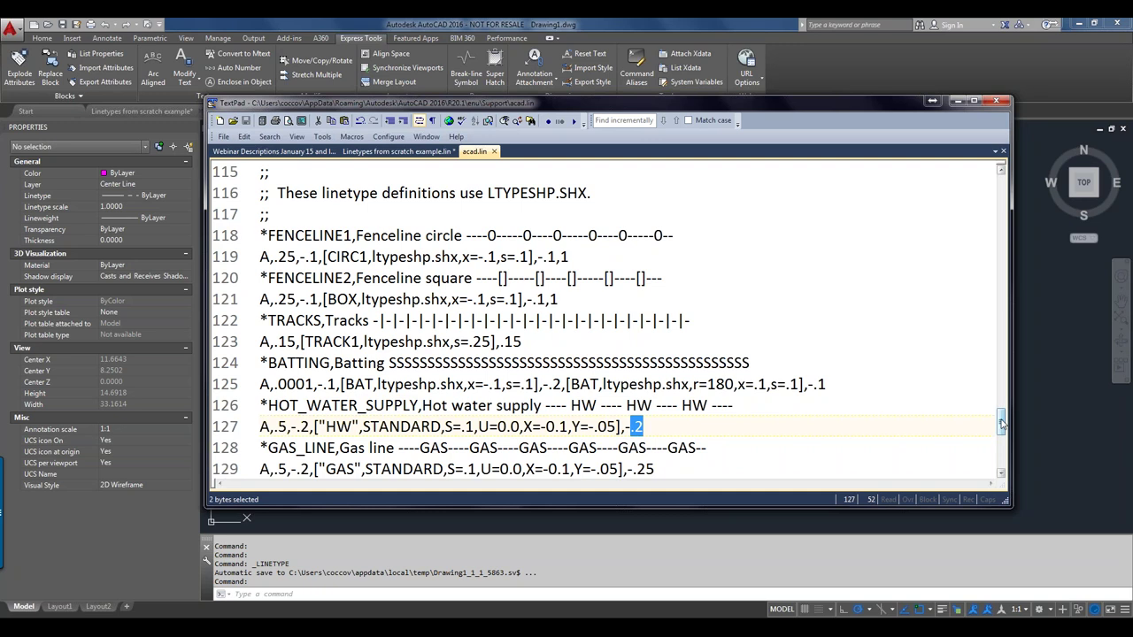
Step: Go to the end of acad.lin, switch to Linetypes from scratch example.lin and review its STORMDRAIN and Flow definitions
drag(1002, 425, 1002, 462)
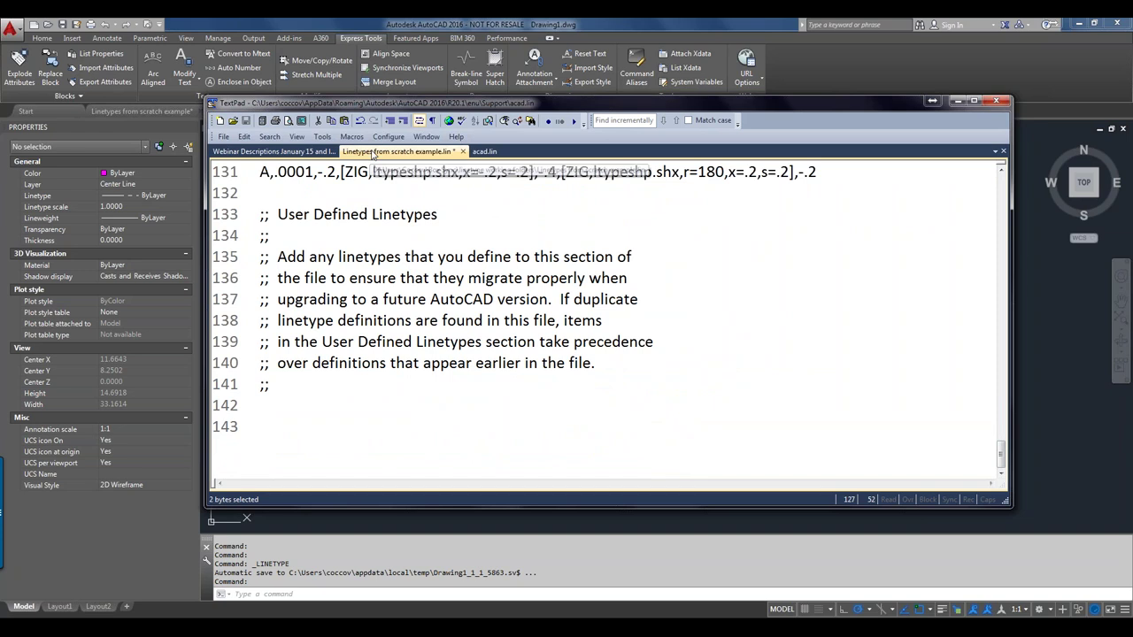
click(372, 154)
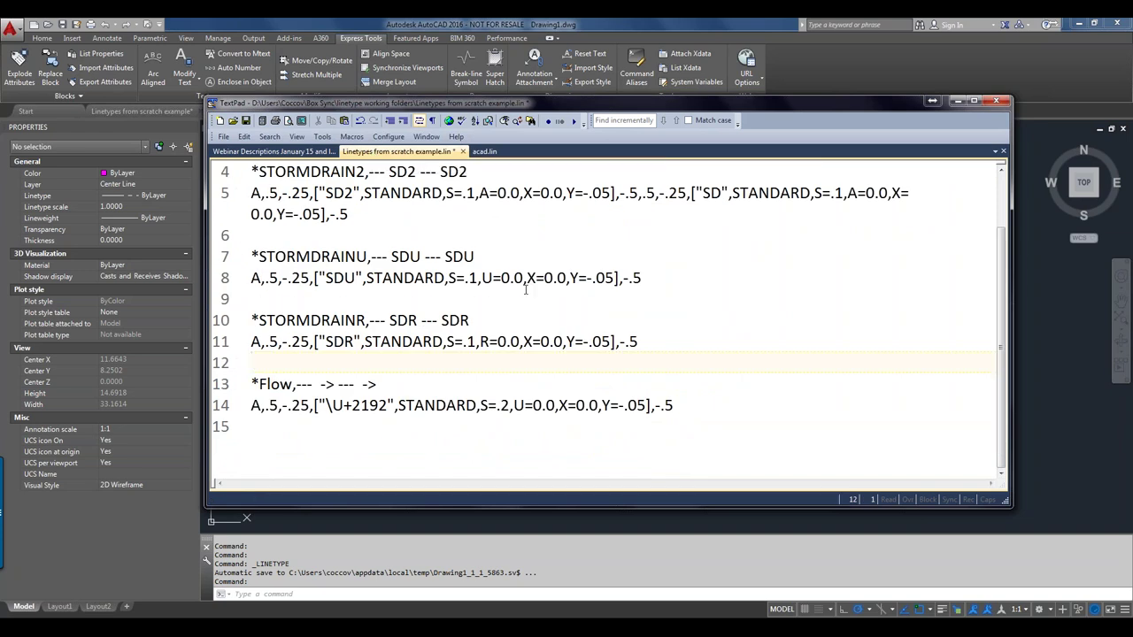
scroll(526, 289, up, 1)
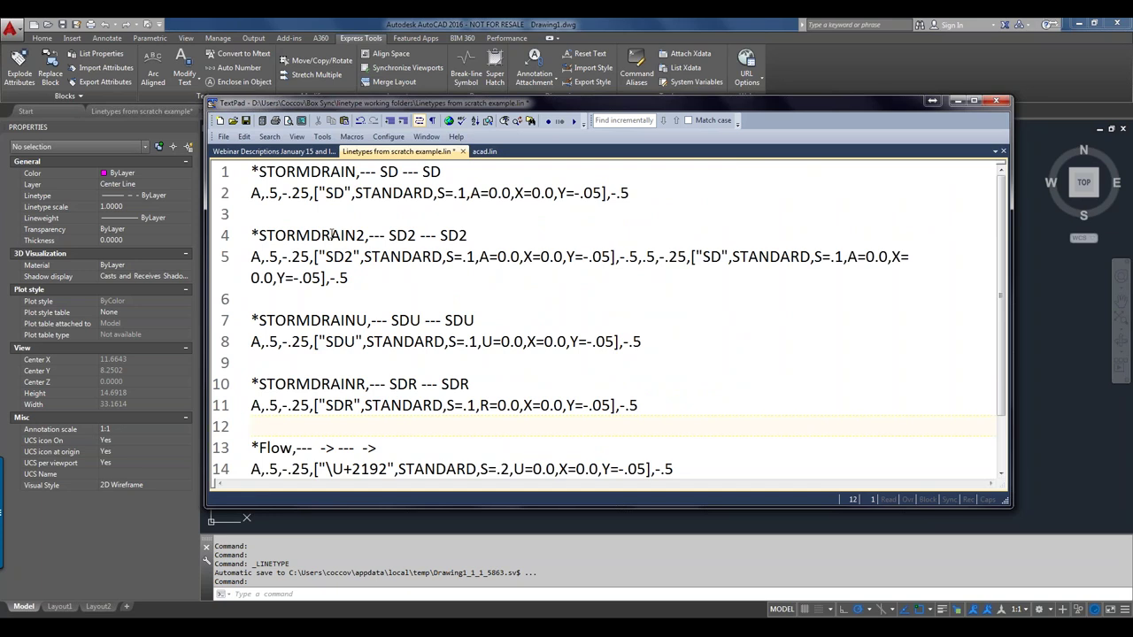
scroll(332, 236, down, 1)
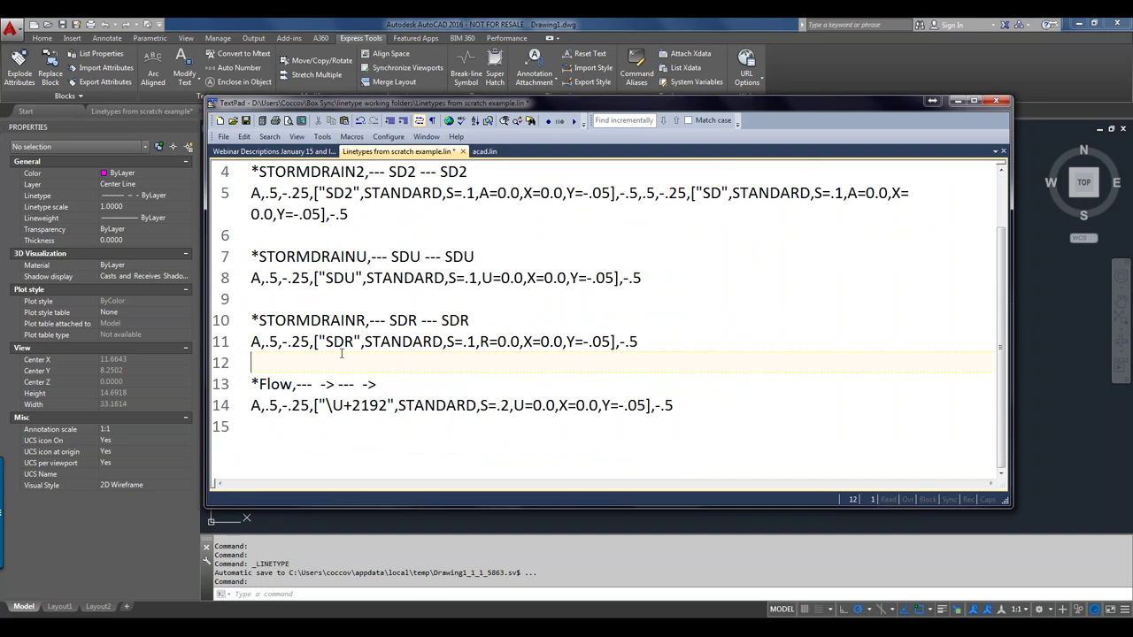
scroll(342, 353, up, 1)
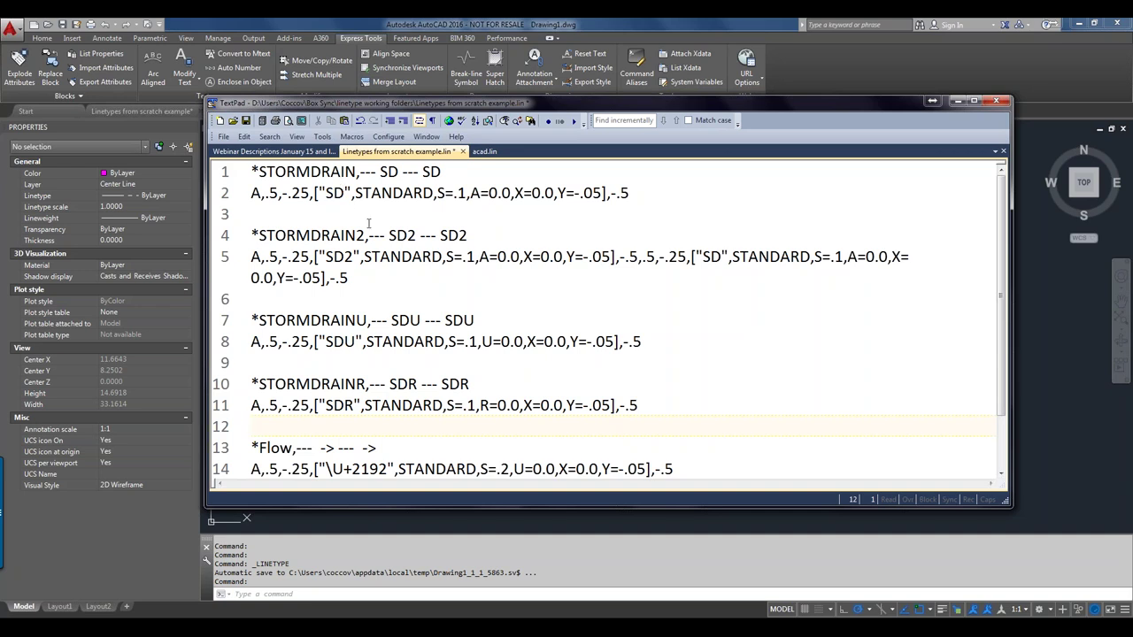
Step: Examine the SD2 and SD text elements of STORMDRAIN2 and widen the editor window to fit the definition on one line
drag(353, 257, 327, 257)
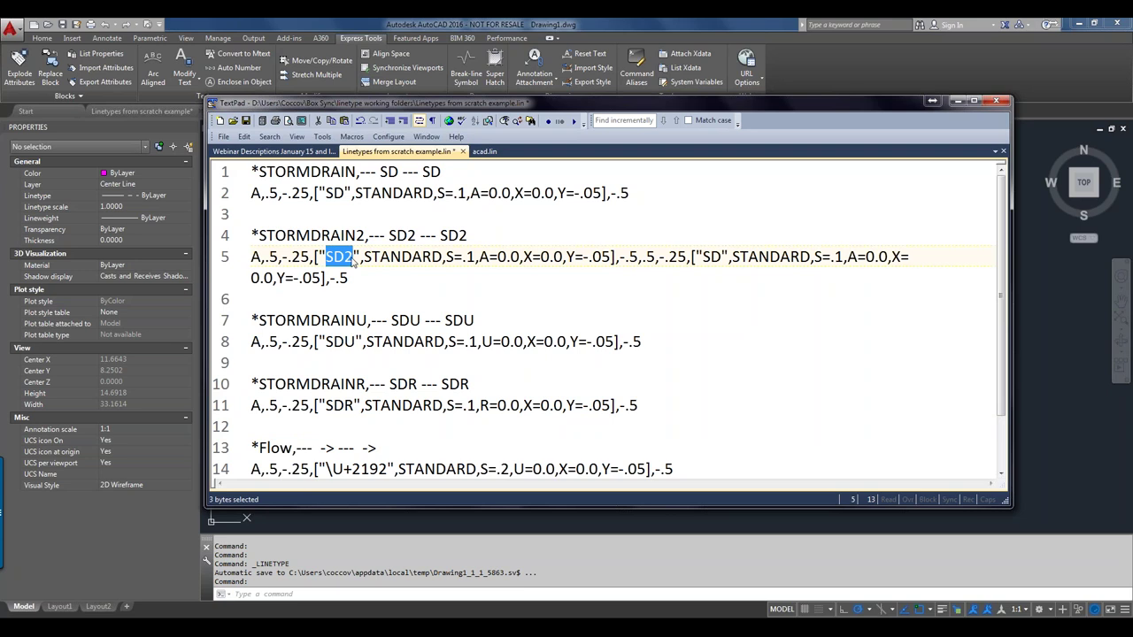
click(738, 257)
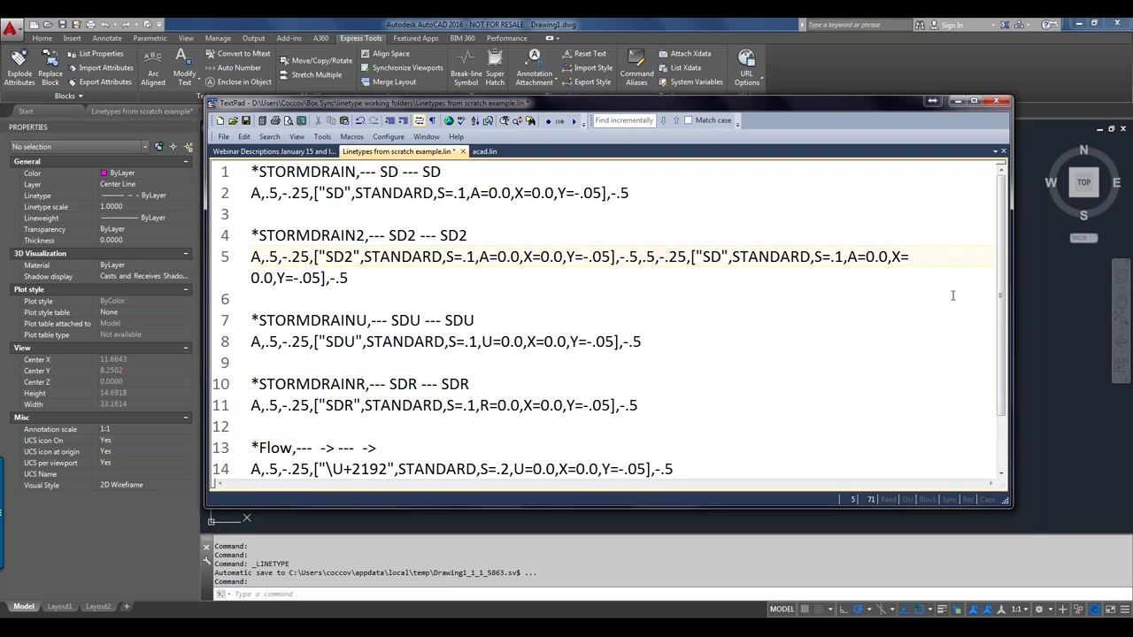
drag(1009, 297, 1077, 284)
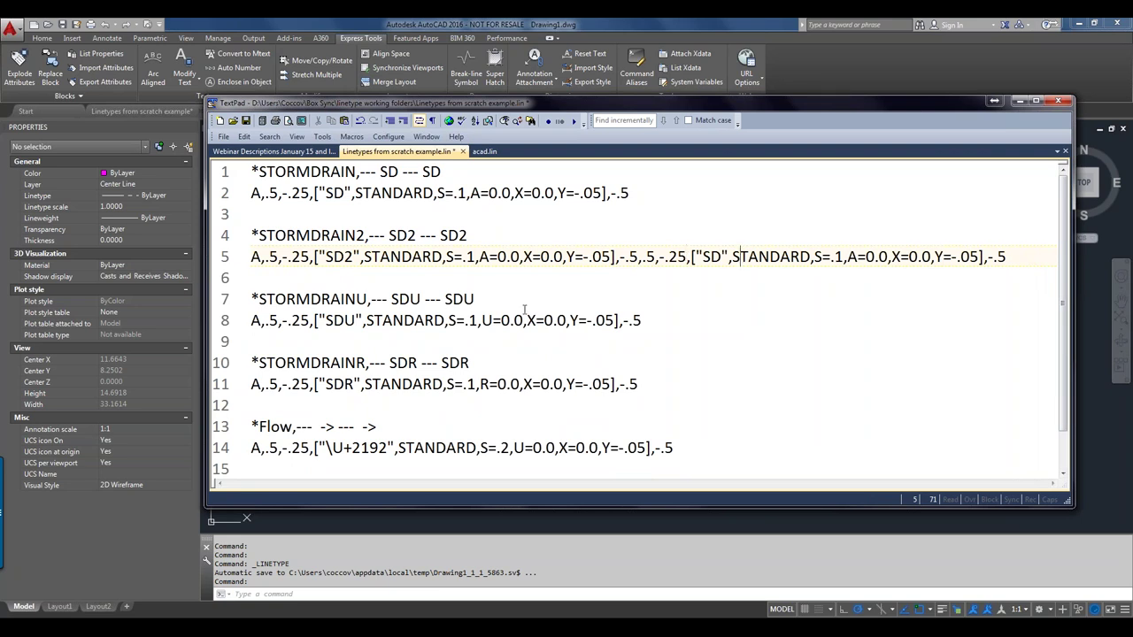
Step: Compare the STORMDRAINU and STORMDRAINR definitions, highlighting the U and R suffixes in their names and text elements
click(368, 300)
click(359, 364)
click(357, 320)
drag(357, 320, 345, 320)
drag(366, 362, 357, 363)
click(381, 300)
click(417, 363)
key(shift+Left)
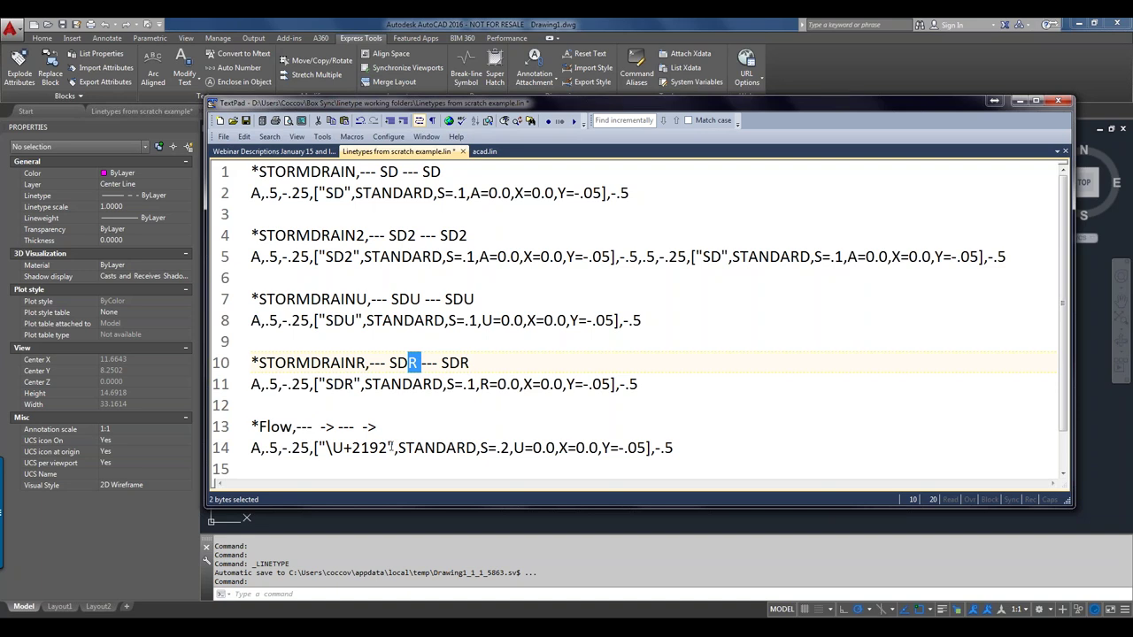
Step: Examine the Flow definition, highlighting the \U+2192 character code, its arrow in the preview and the STANDARD text style
drag(388, 446, 327, 447)
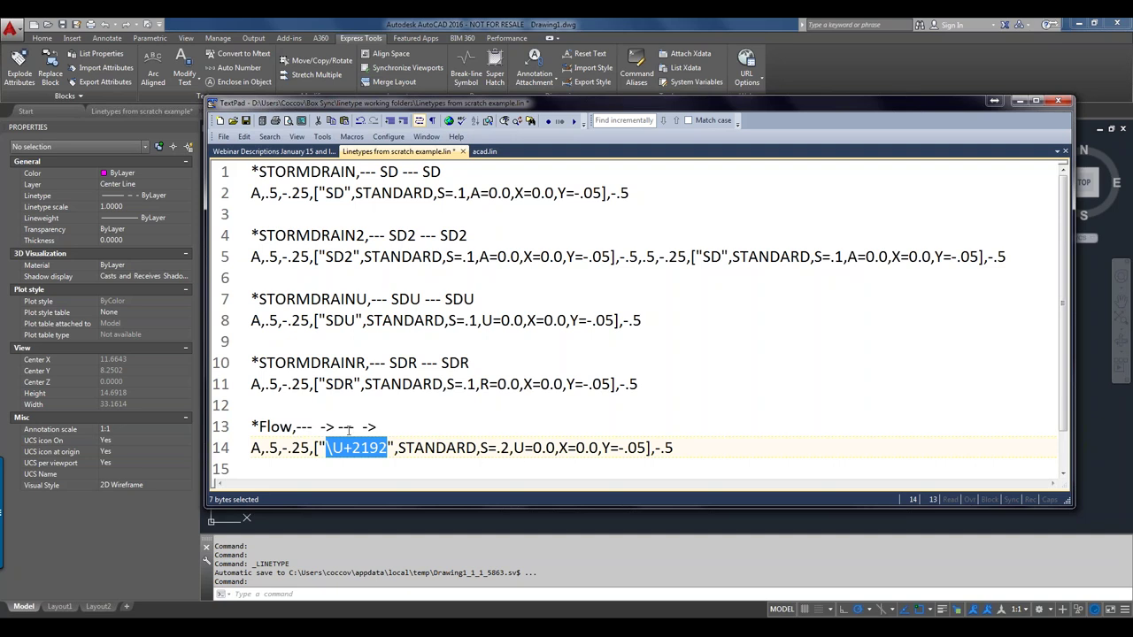
drag(335, 426, 321, 427)
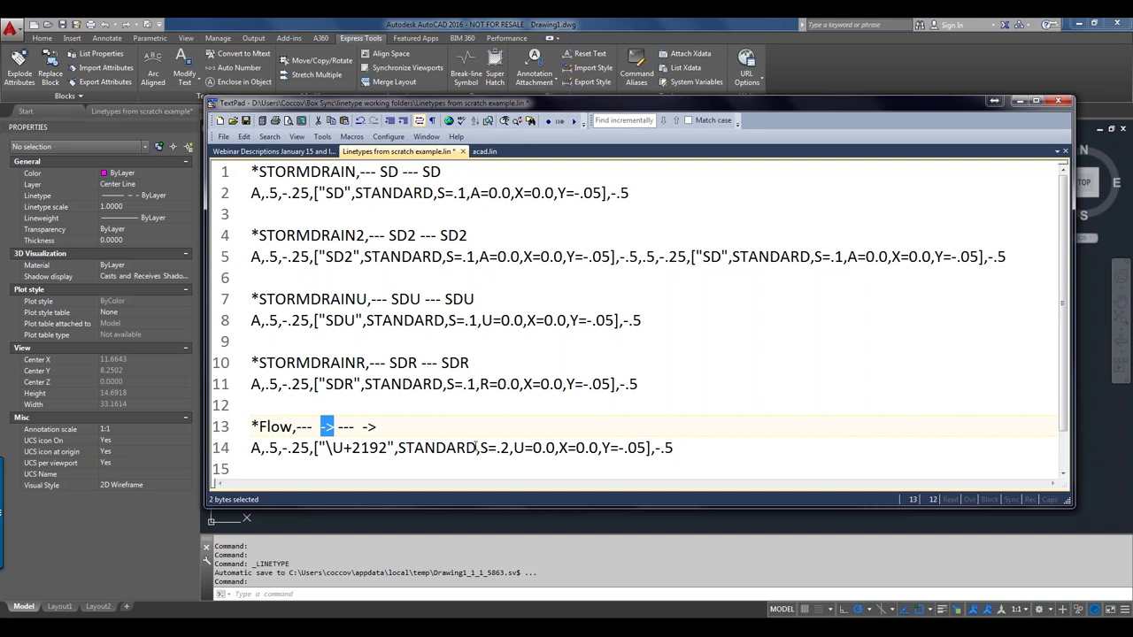
drag(476, 447, 398, 447)
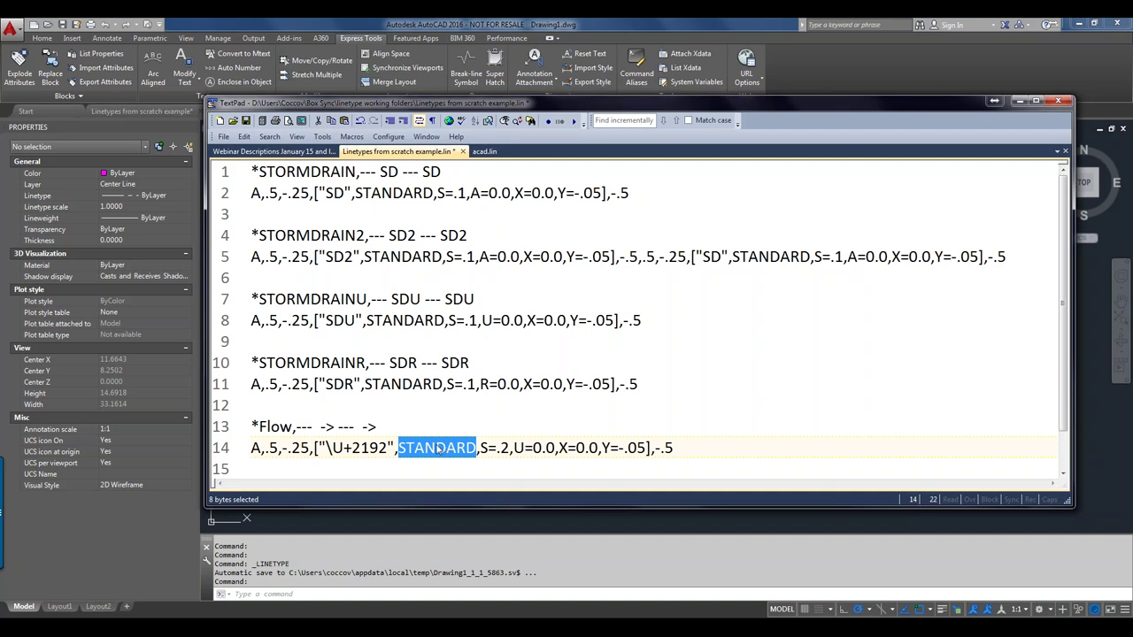
drag(387, 447, 327, 448)
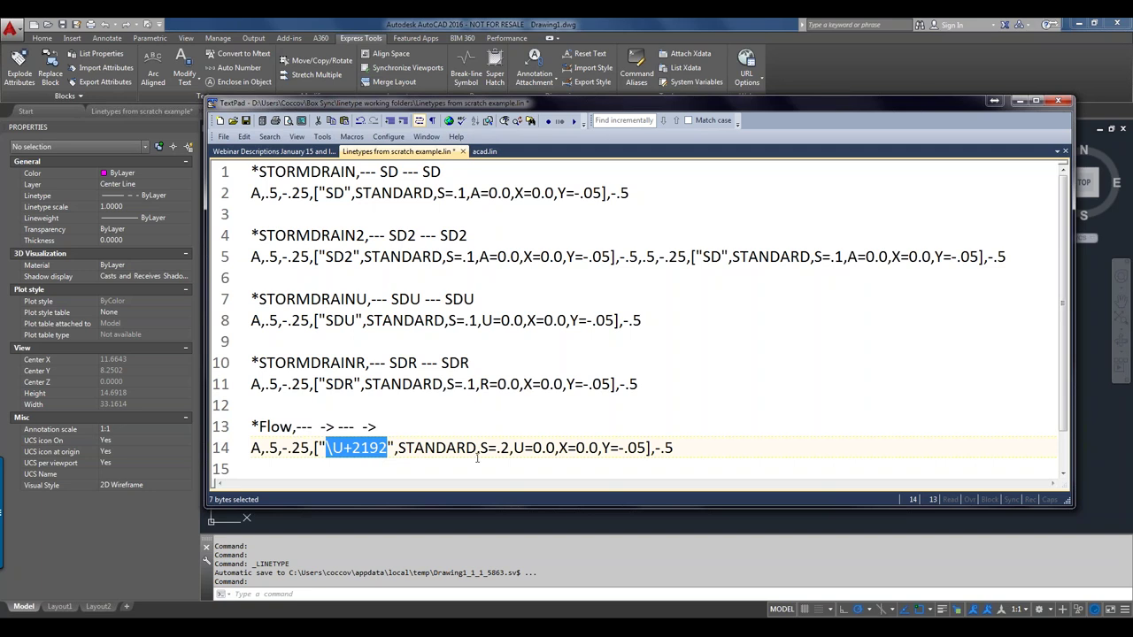
Step: Highlight STANDARD in the Flow definition and copy all the definitions from STORMDRAIN to Flow in Linetypes from scratch example.lin
drag(479, 451, 399, 450)
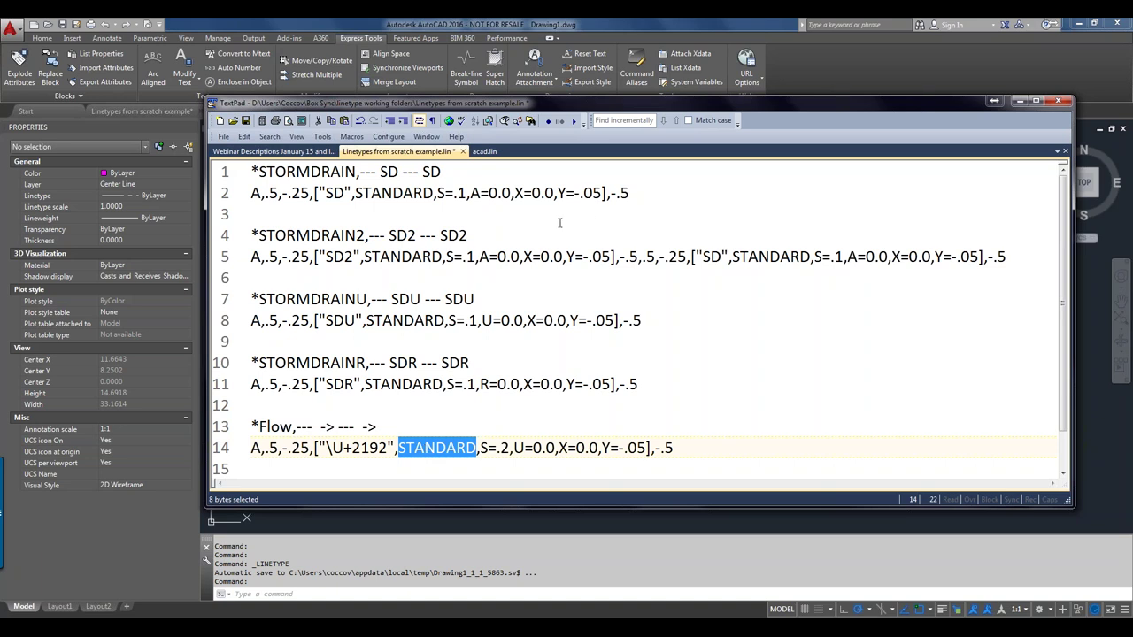
click(698, 448)
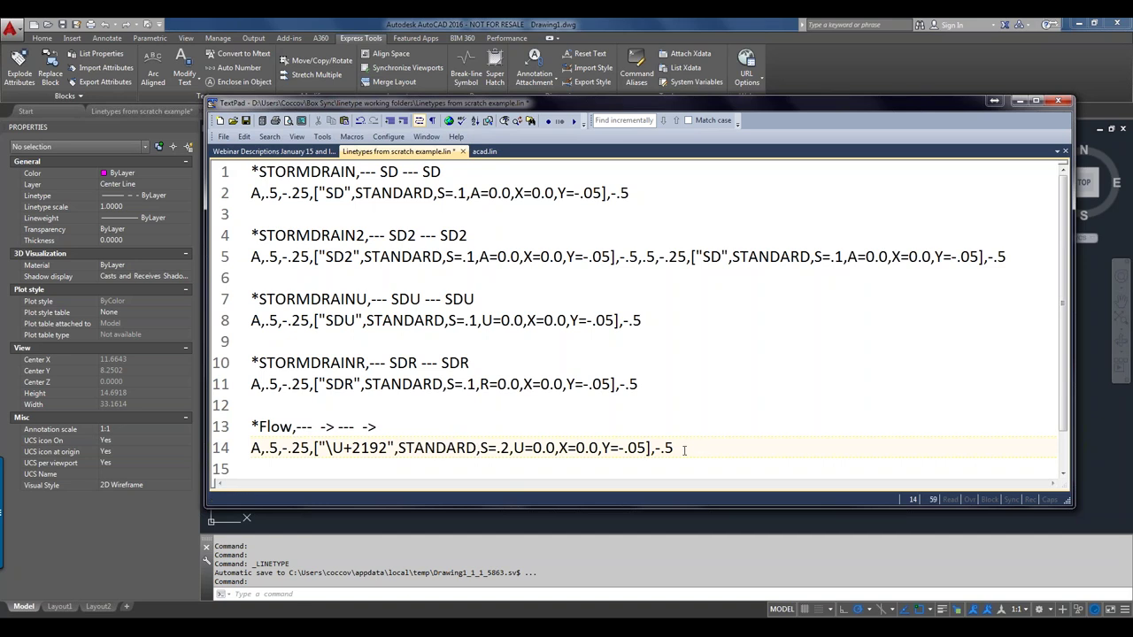
drag(682, 449, 253, 172)
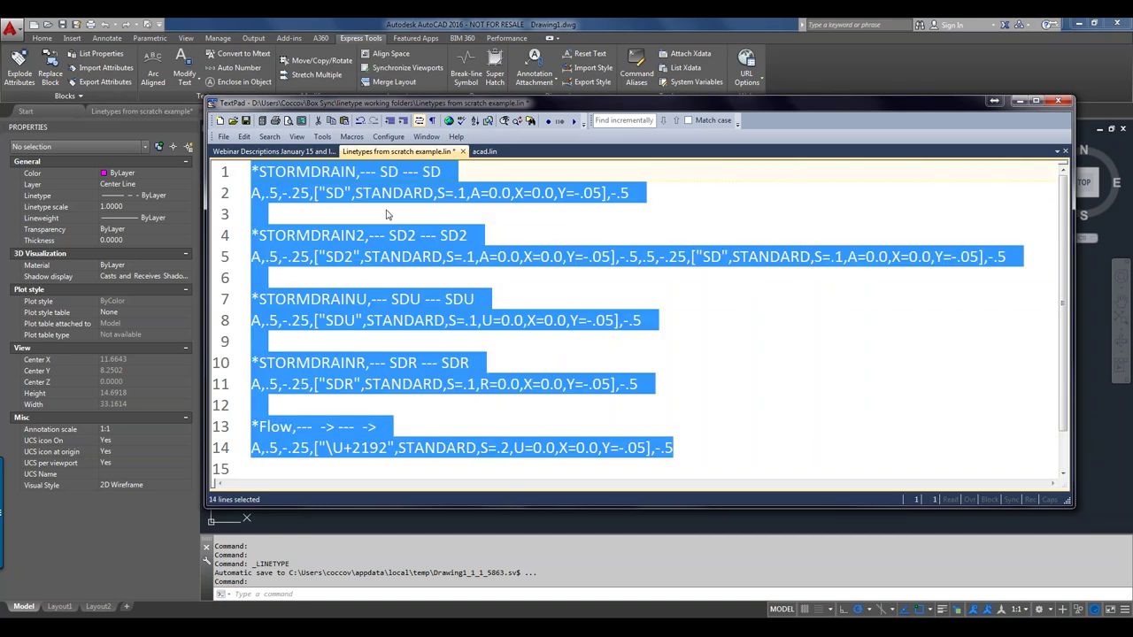
right_click(354, 176)
click(386, 213)
Step: Paste the copied definitions below the User Defined Linetypes comments at the end of acad.lin and save the file
click(488, 152)
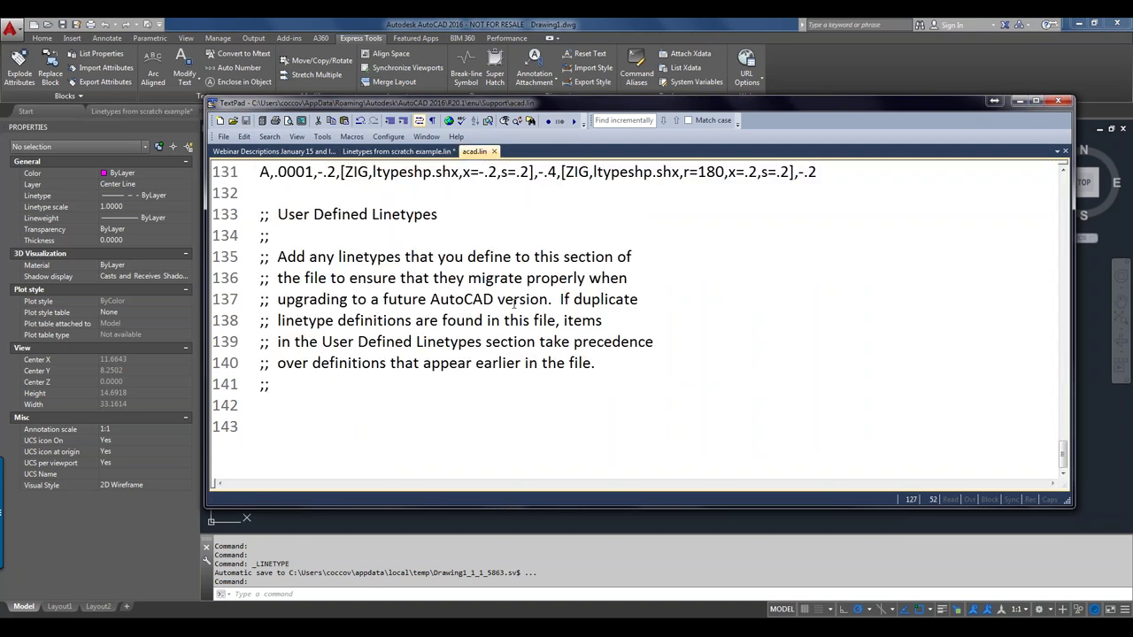
click(274, 408)
right_click(274, 408)
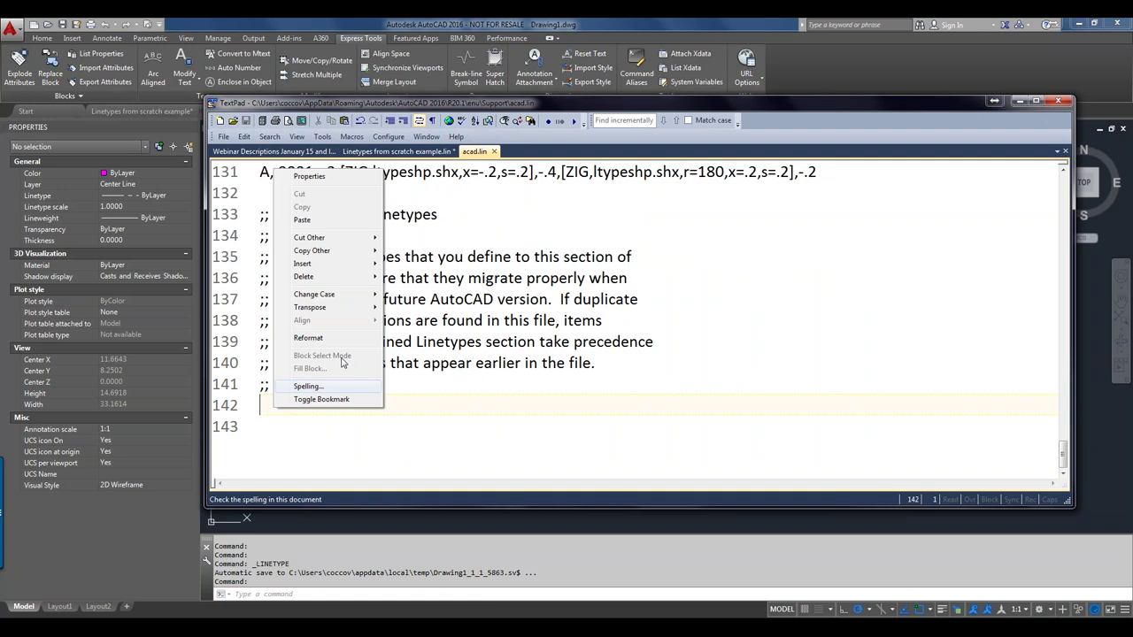
click(302, 220)
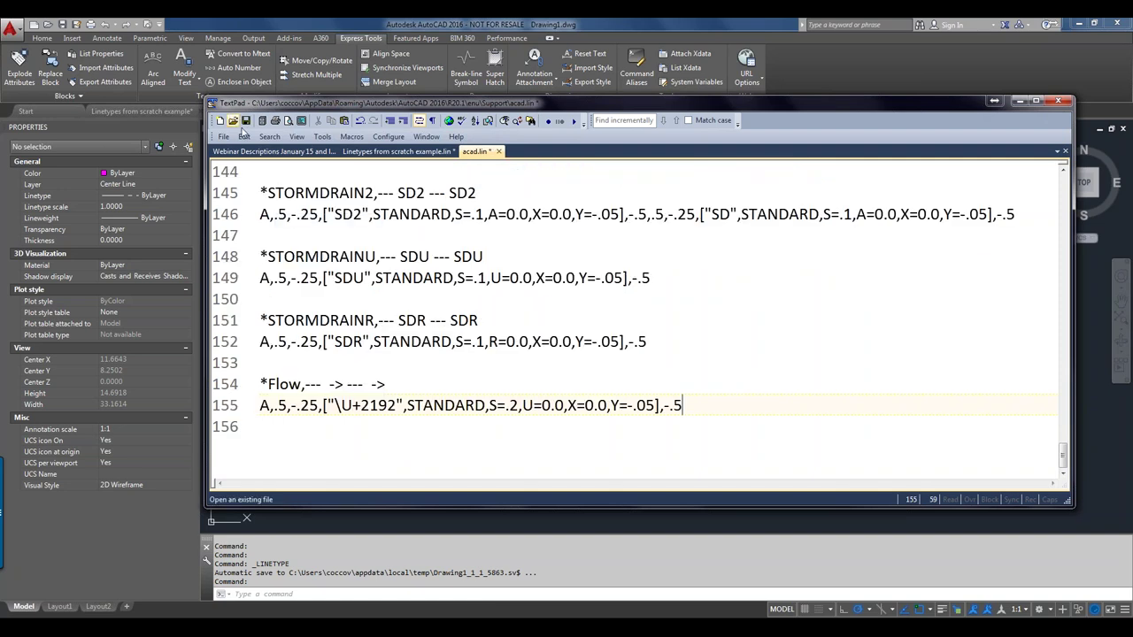
click(246, 121)
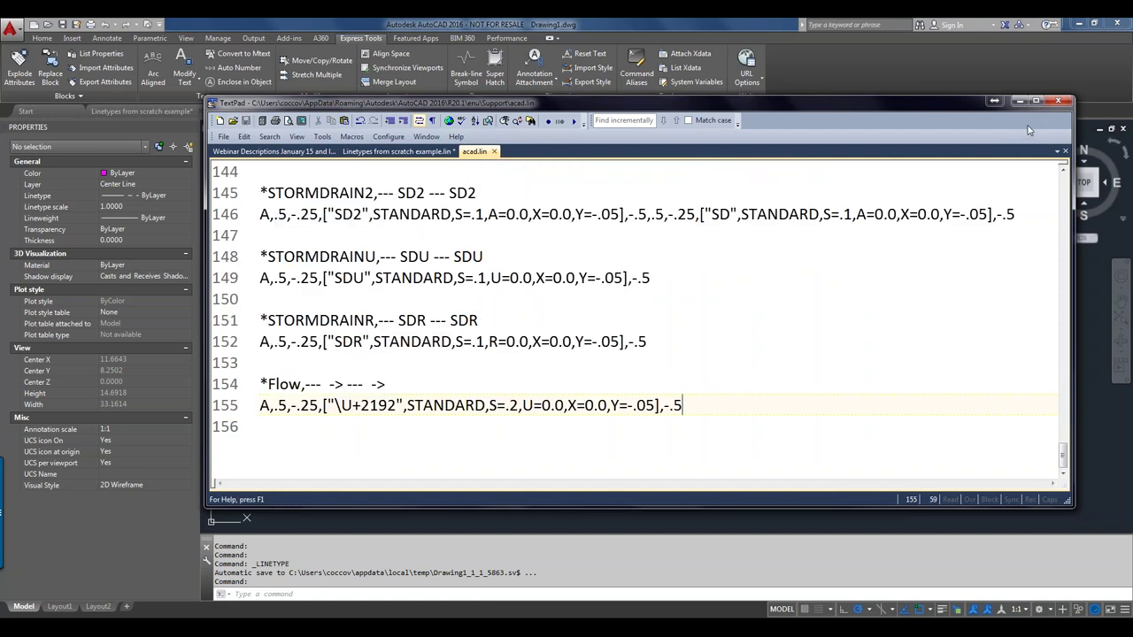
Step: Switch to AutoCAD and bring up the linetypes available to load from acad.lin, down to the STORMDRAIN entries
click(1019, 100)
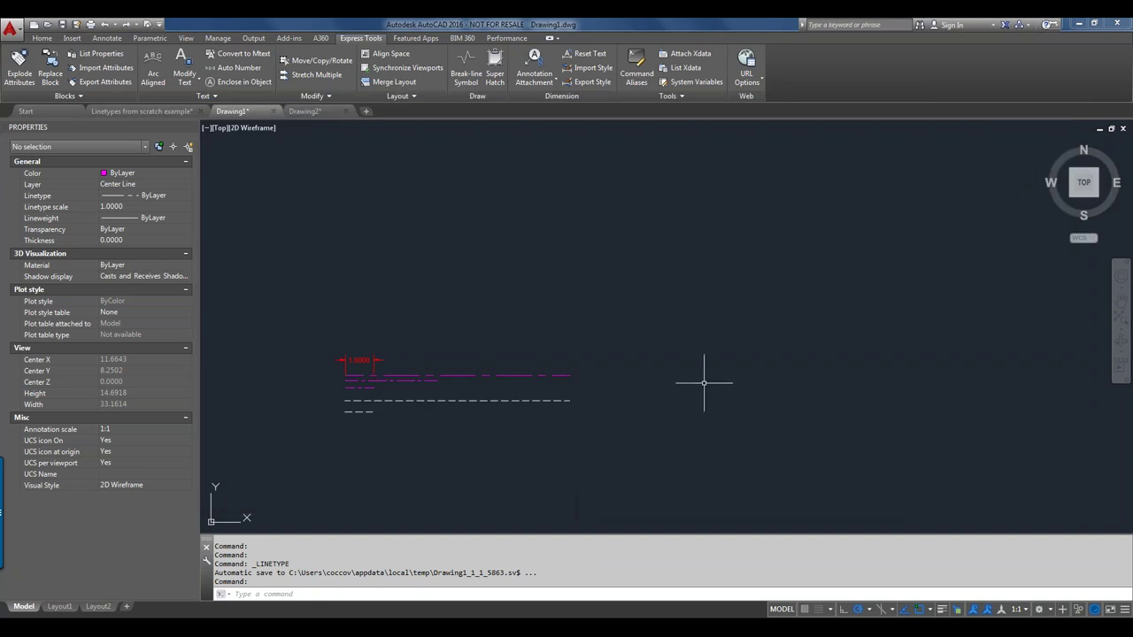
text(lt)
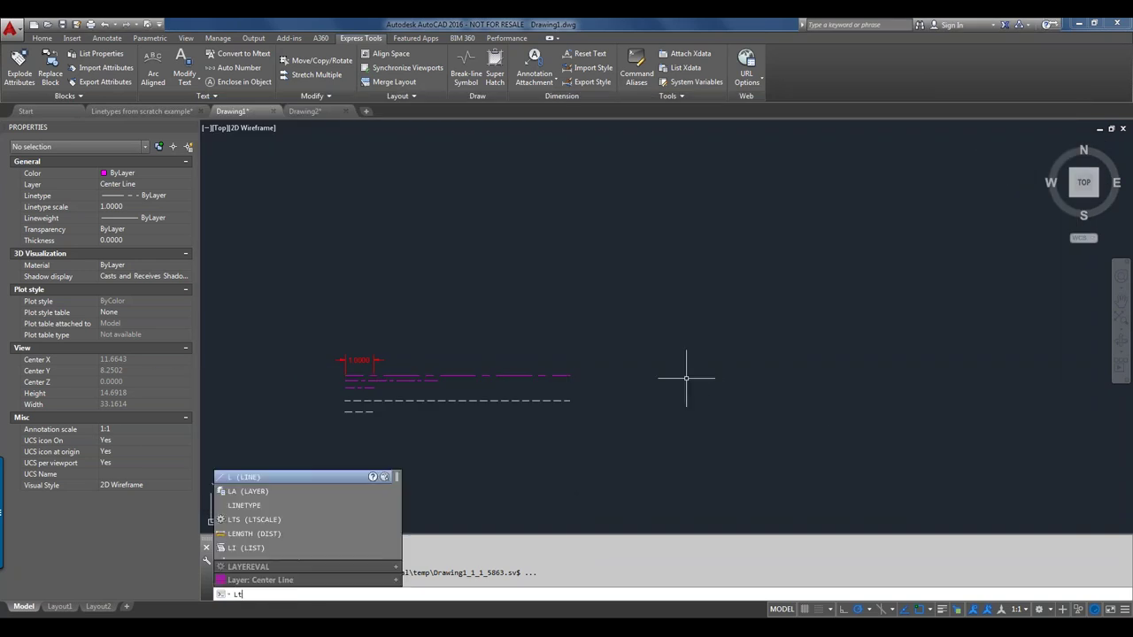
key(Return)
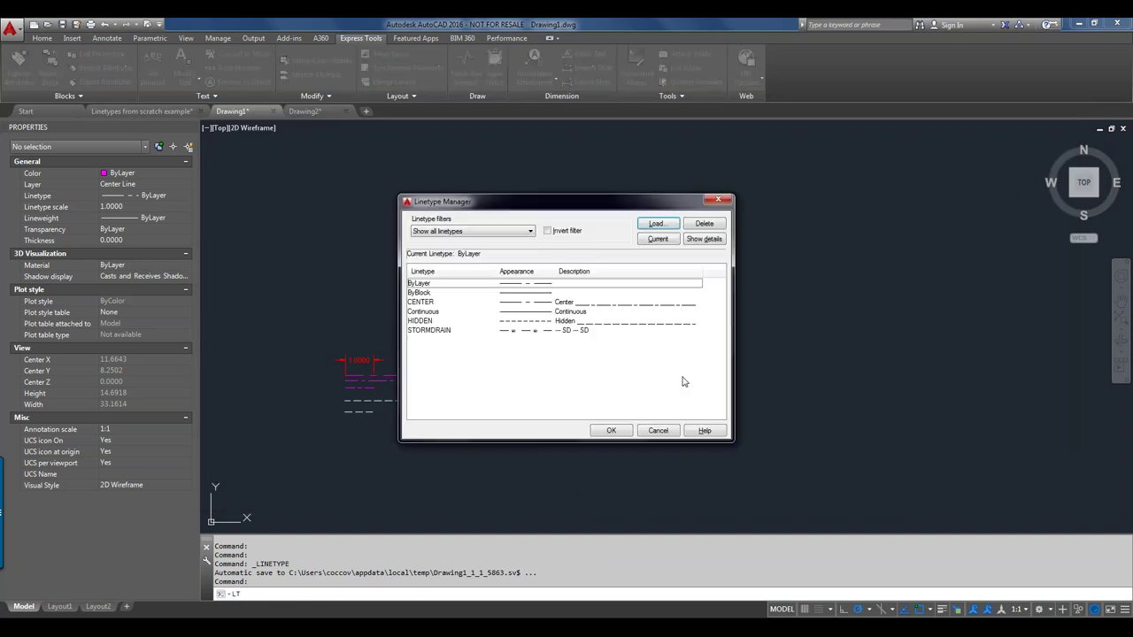
click(666, 230)
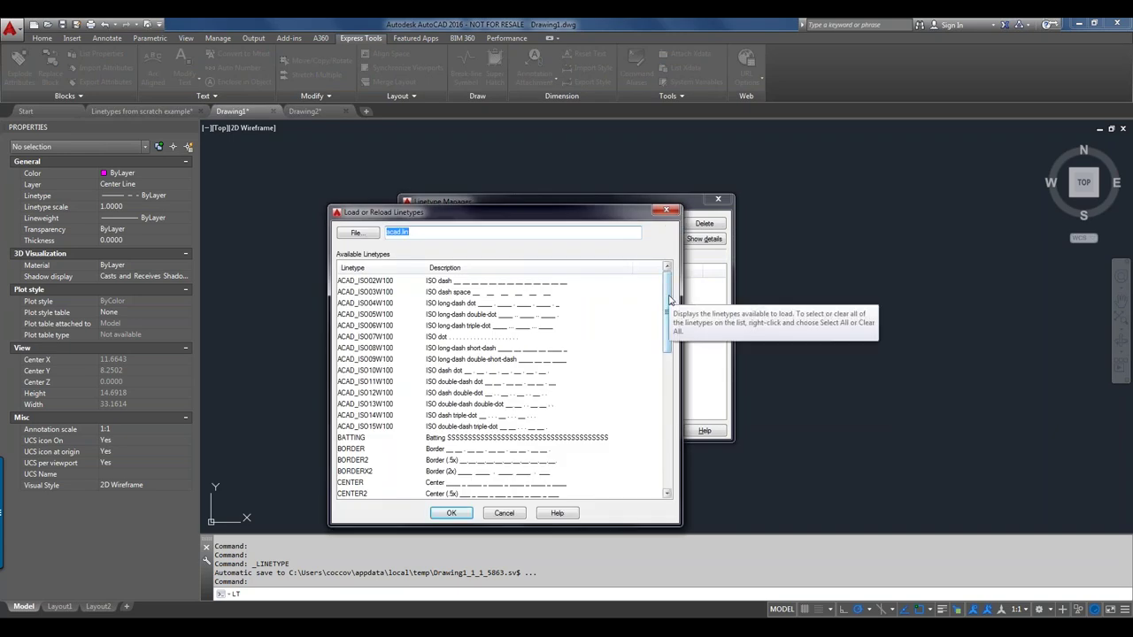
drag(670, 301, 660, 433)
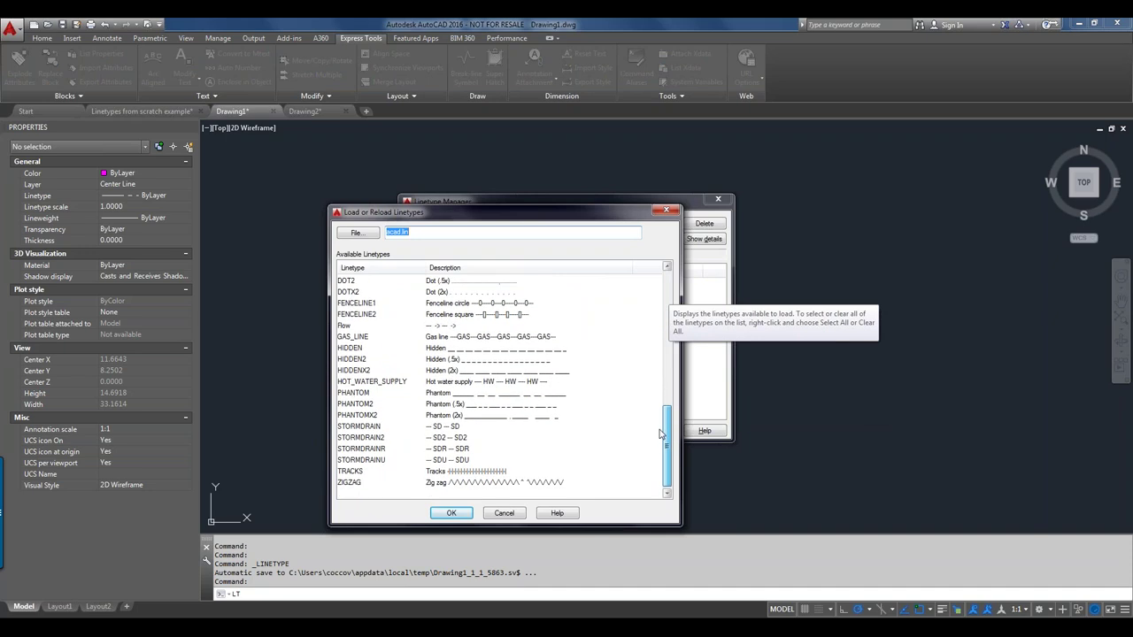
click(451, 431)
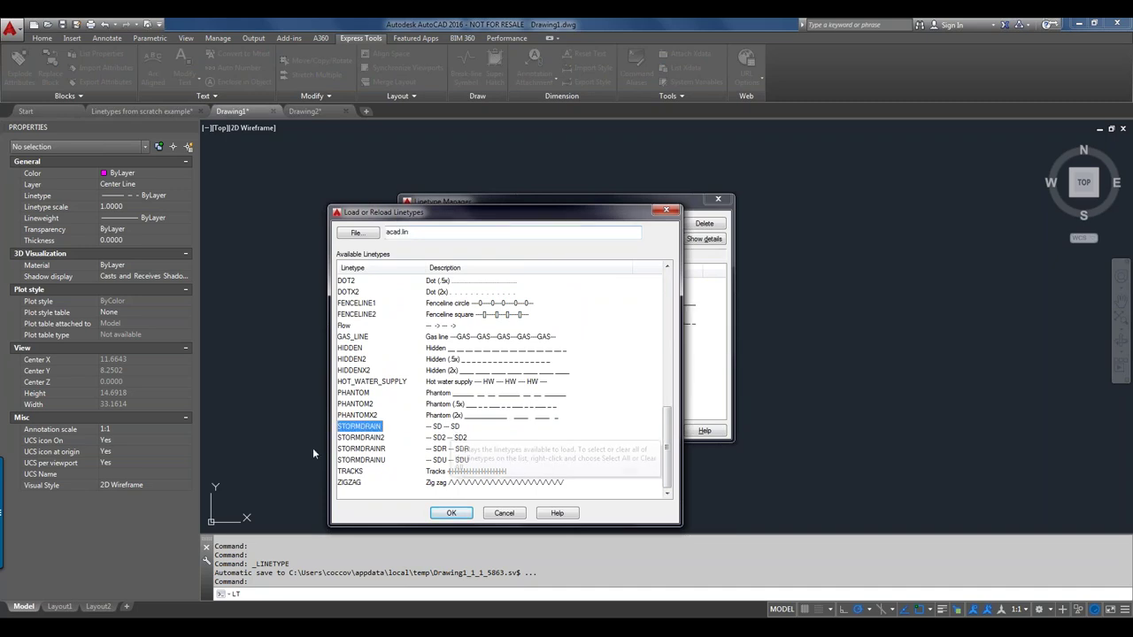
shift+click(353, 462)
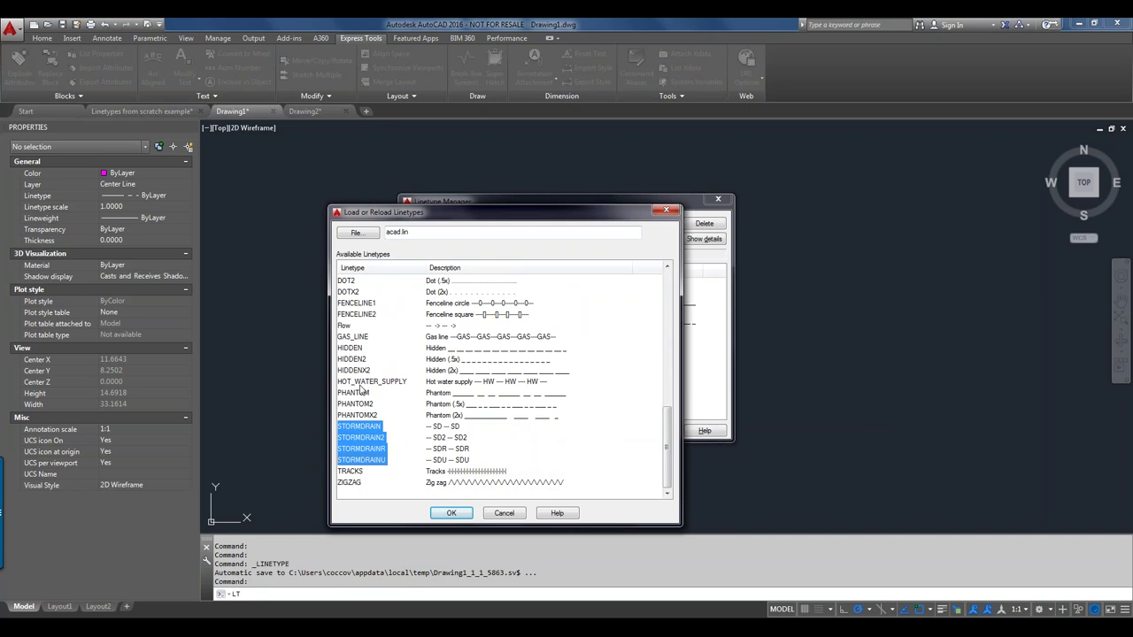
shift+click(347, 327)
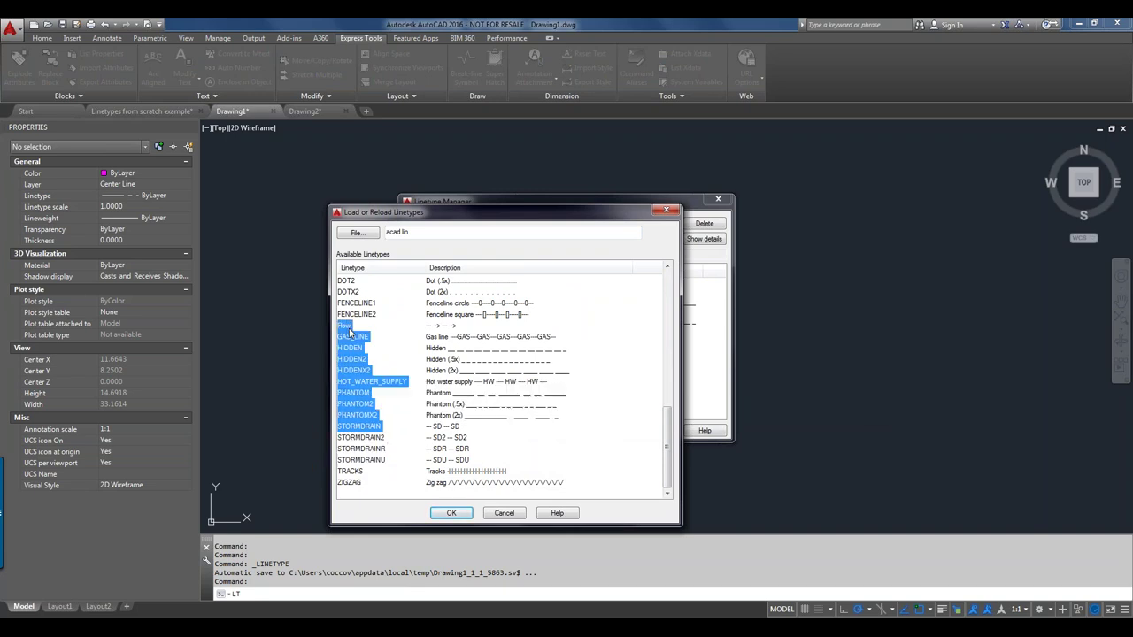
Step: Load the Flow, STORMDRAIN, STORMDRAIN2, STORMDRAINR and STORMDRAINU linetypes into the drawing, reloading the existing STORMDRAIN
click(347, 327)
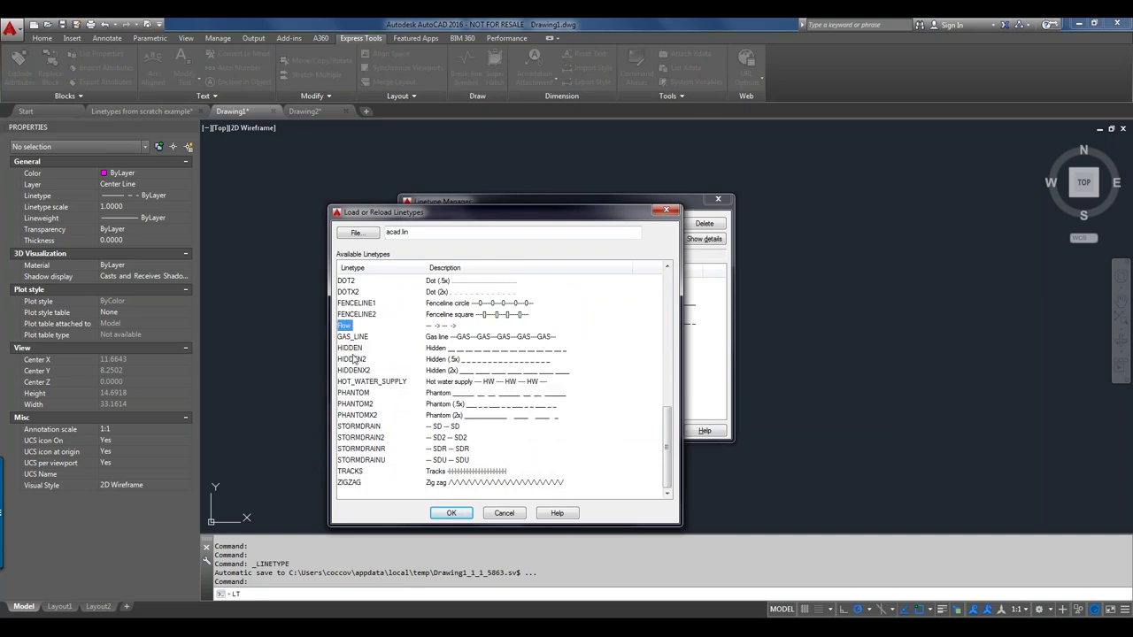
ctrl+click(358, 426)
ctrl+click(358, 438)
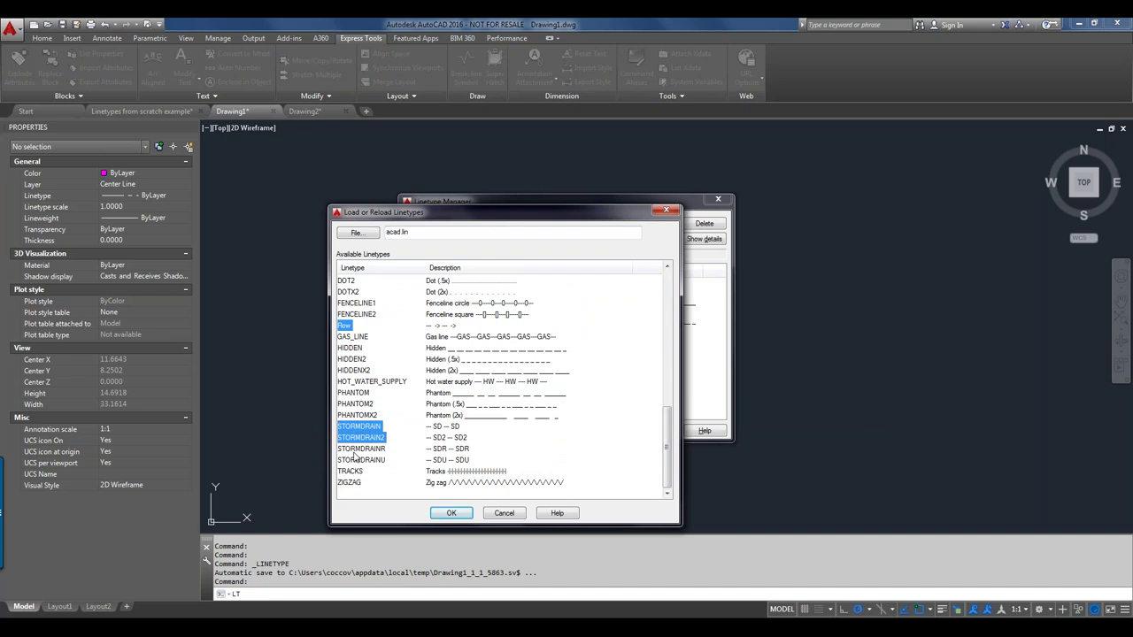
ctrl+click(354, 451)
ctrl+click(428, 459)
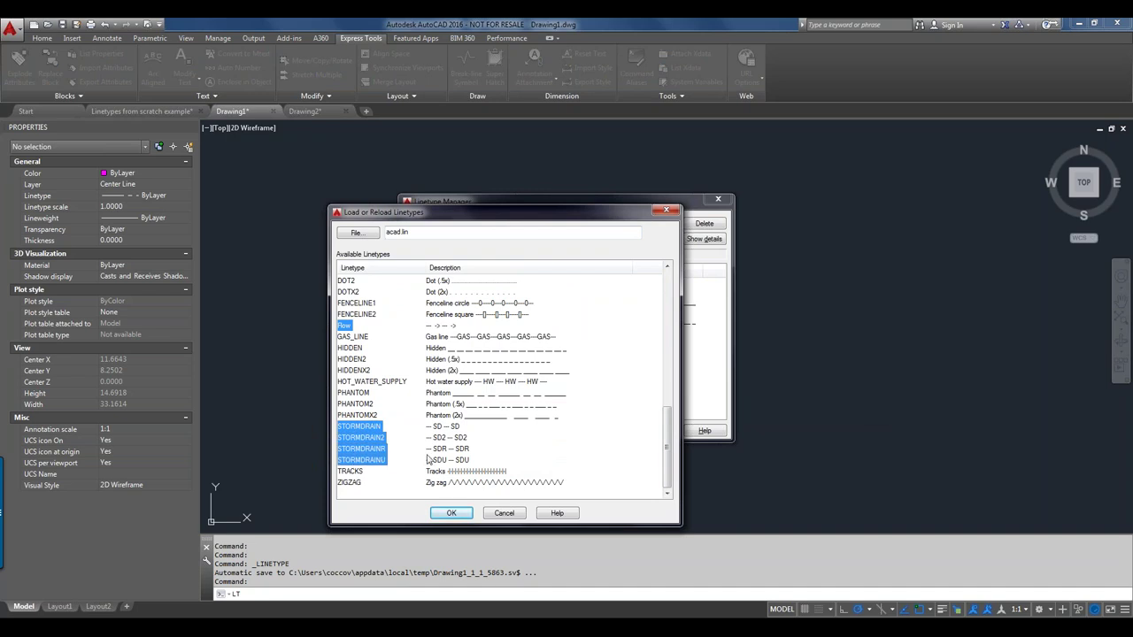
click(450, 513)
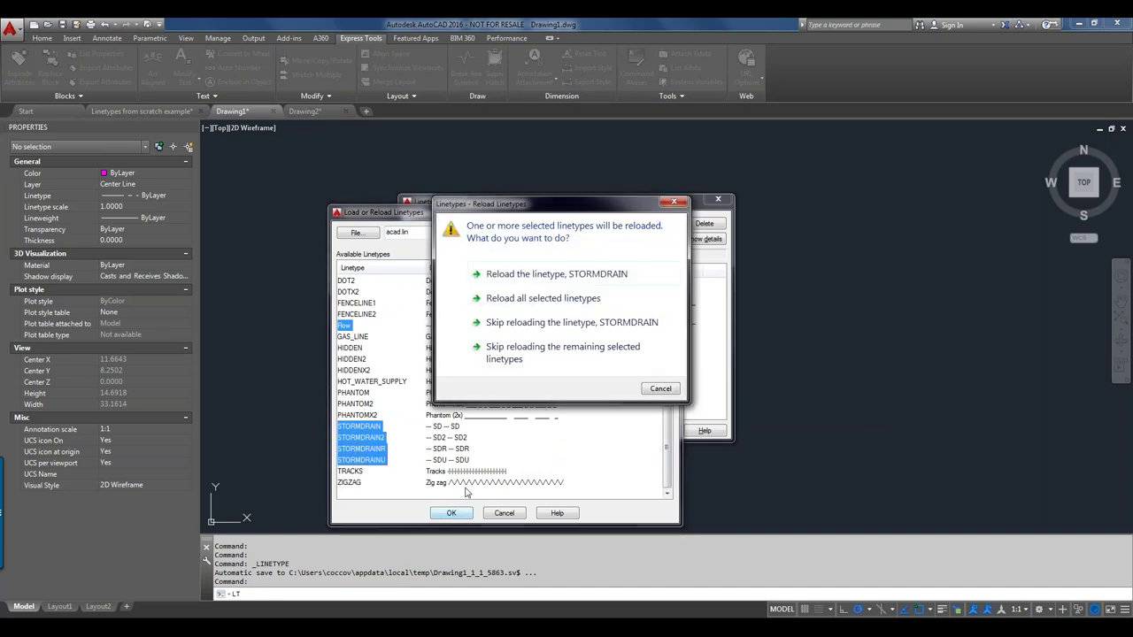
click(543, 279)
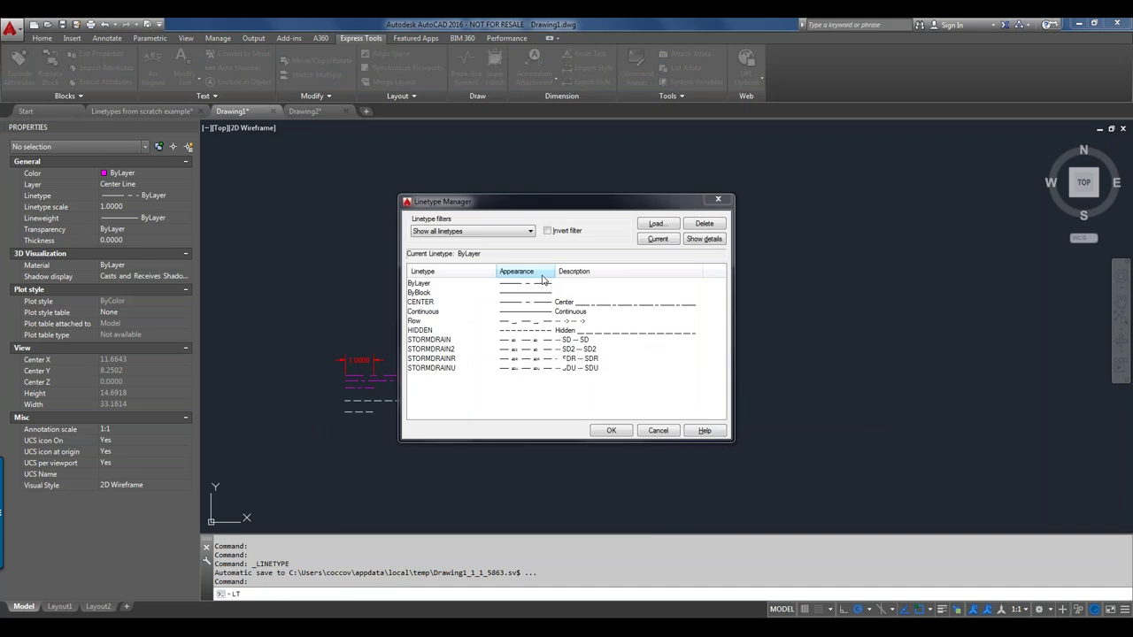
click(623, 431)
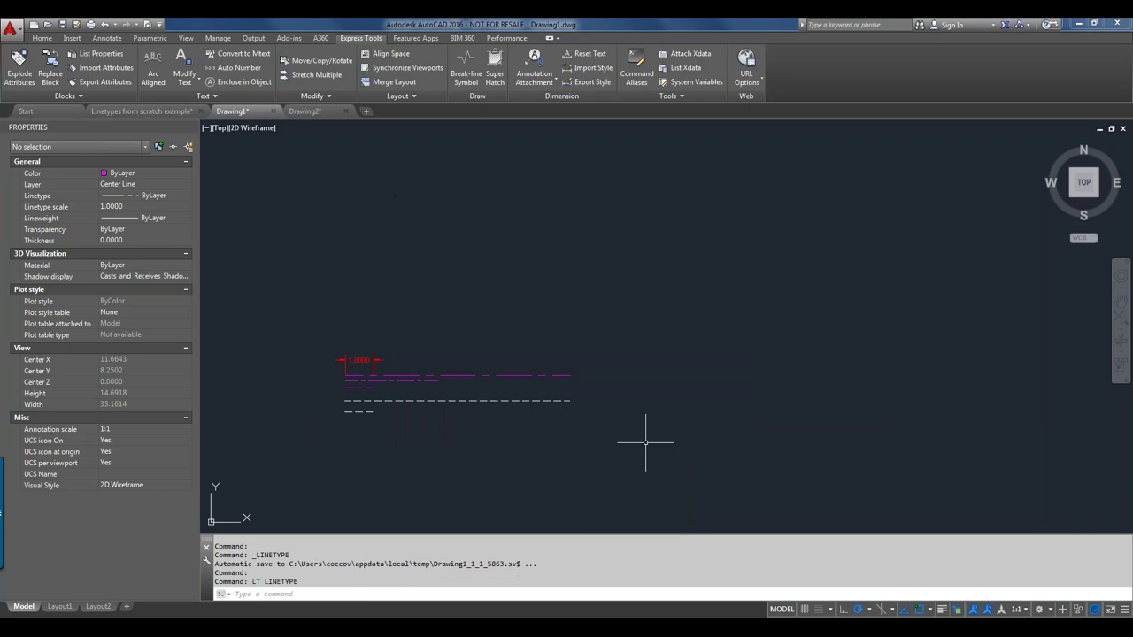
Step: Make the custom layer current
click(41, 38)
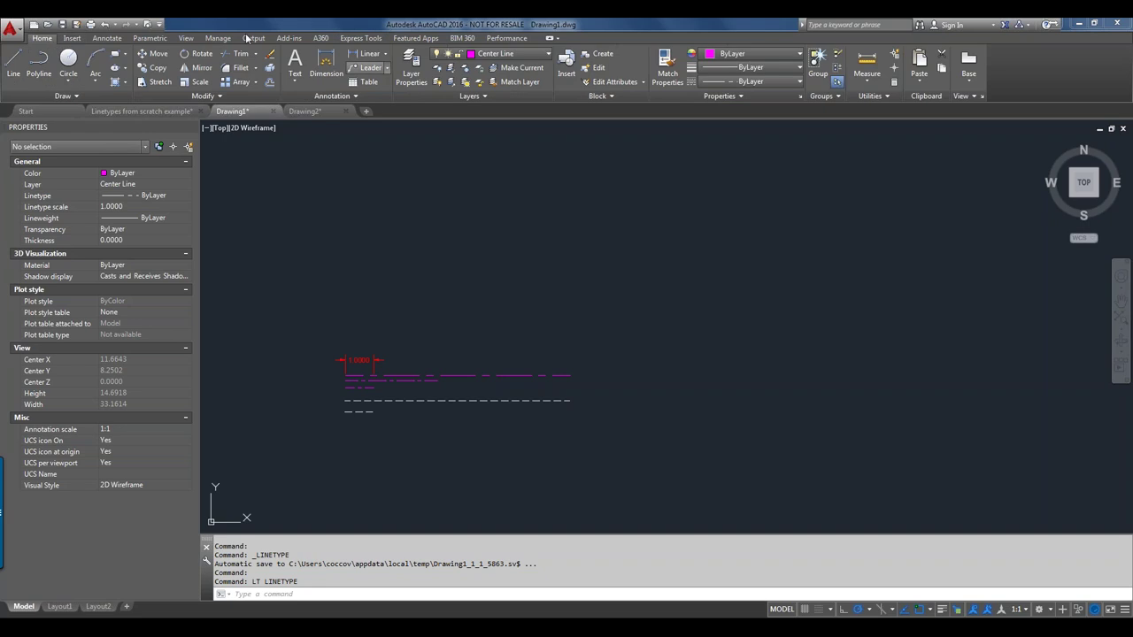
click(508, 53)
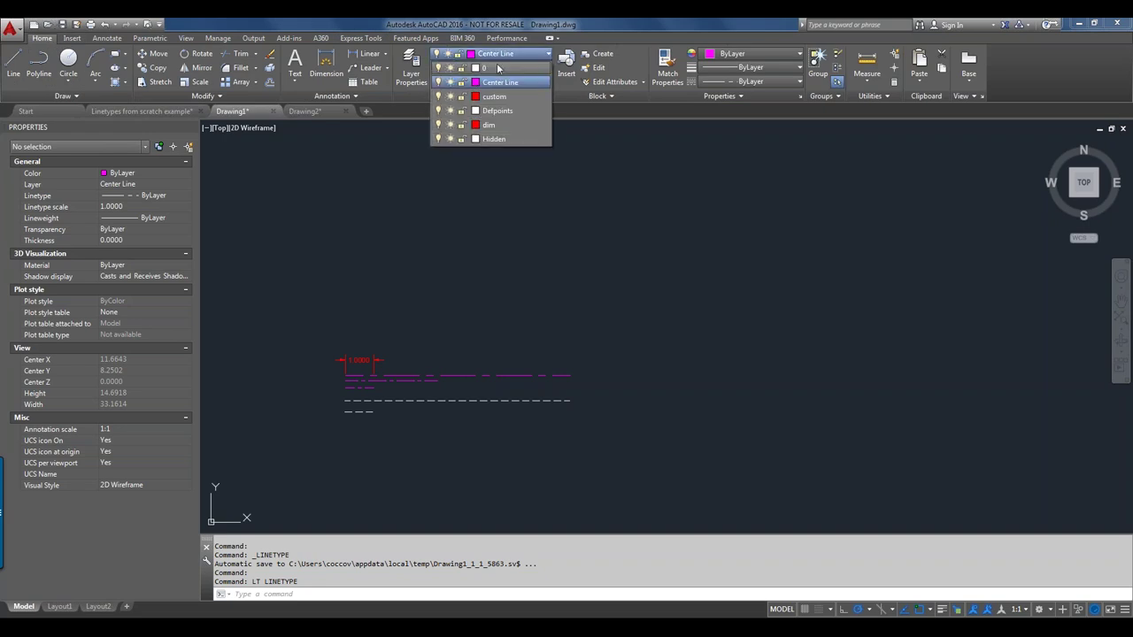
click(502, 96)
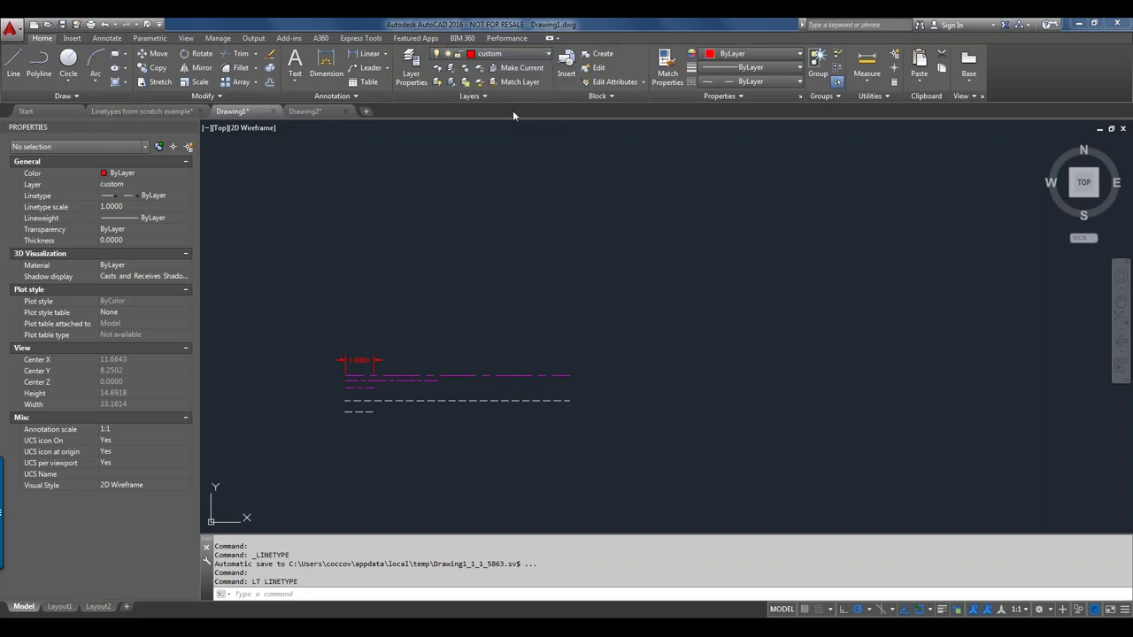
Step: Draw a horizontal line about 7.2 units long below the short hidden line and check the custom layer's linetype
scroll(451, 400, up, 4)
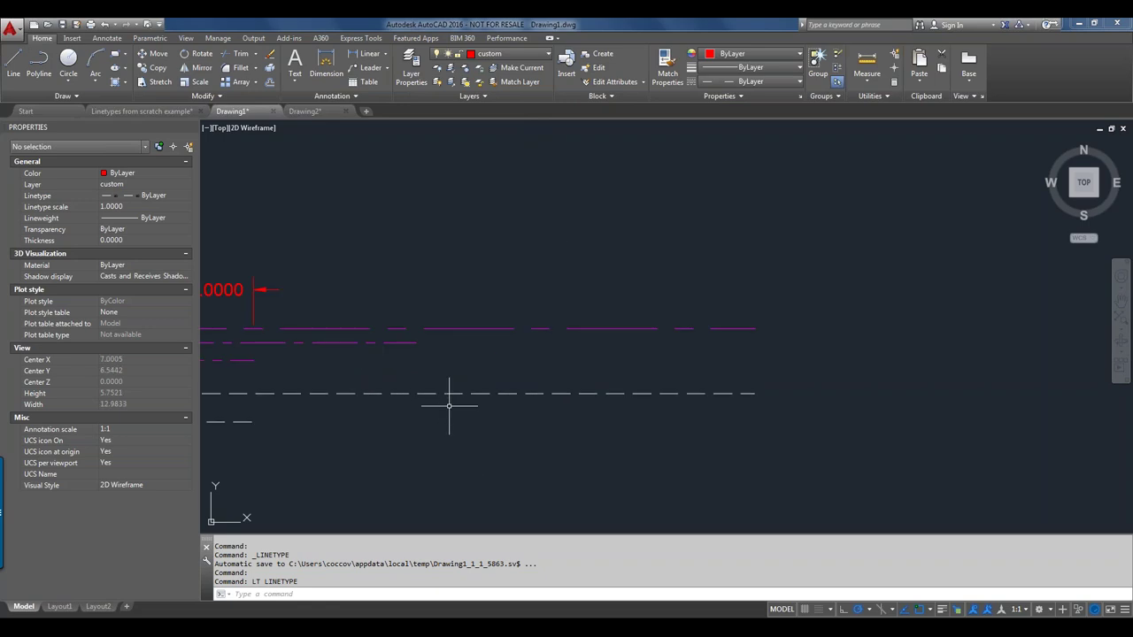
middle_drag(507, 379, 719, 322)
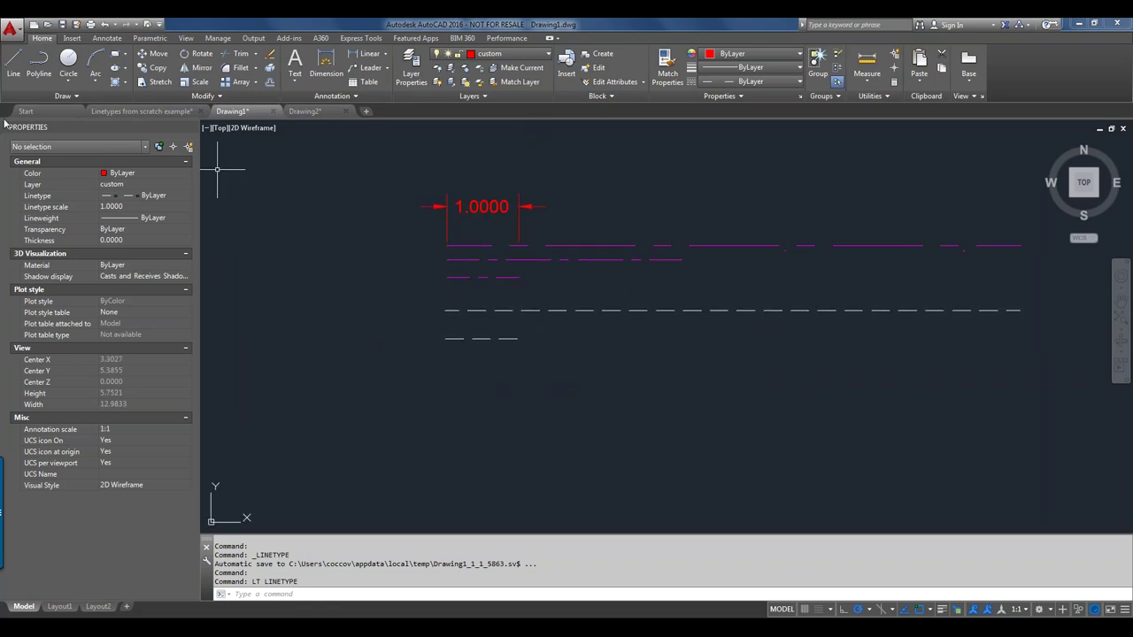
click(13, 64)
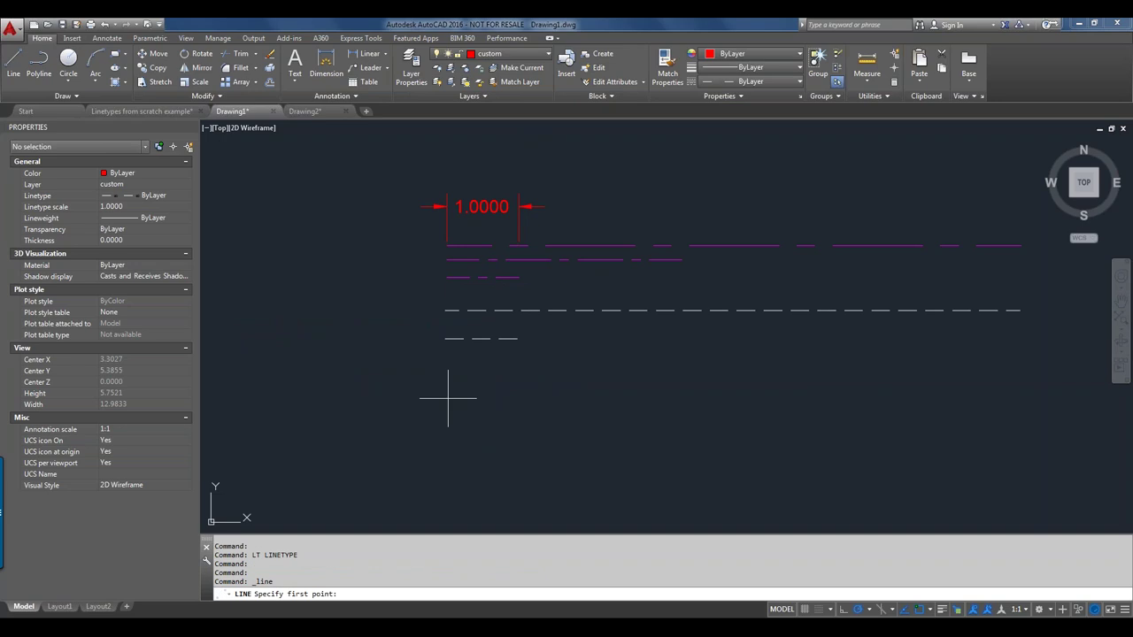
click(451, 384)
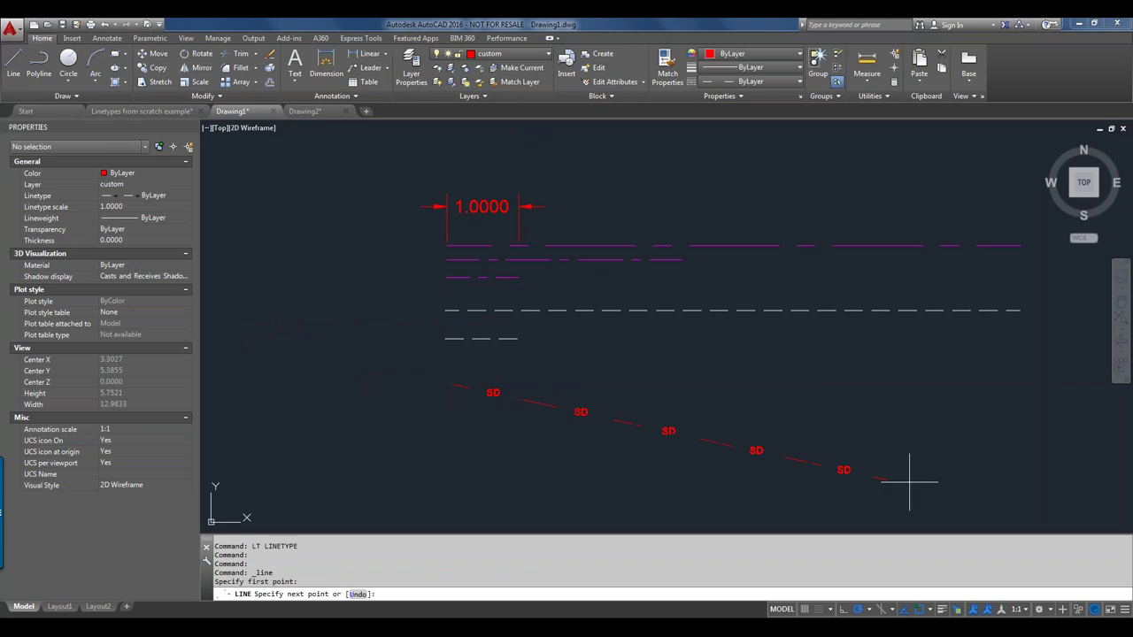
click(970, 384)
key(Return)
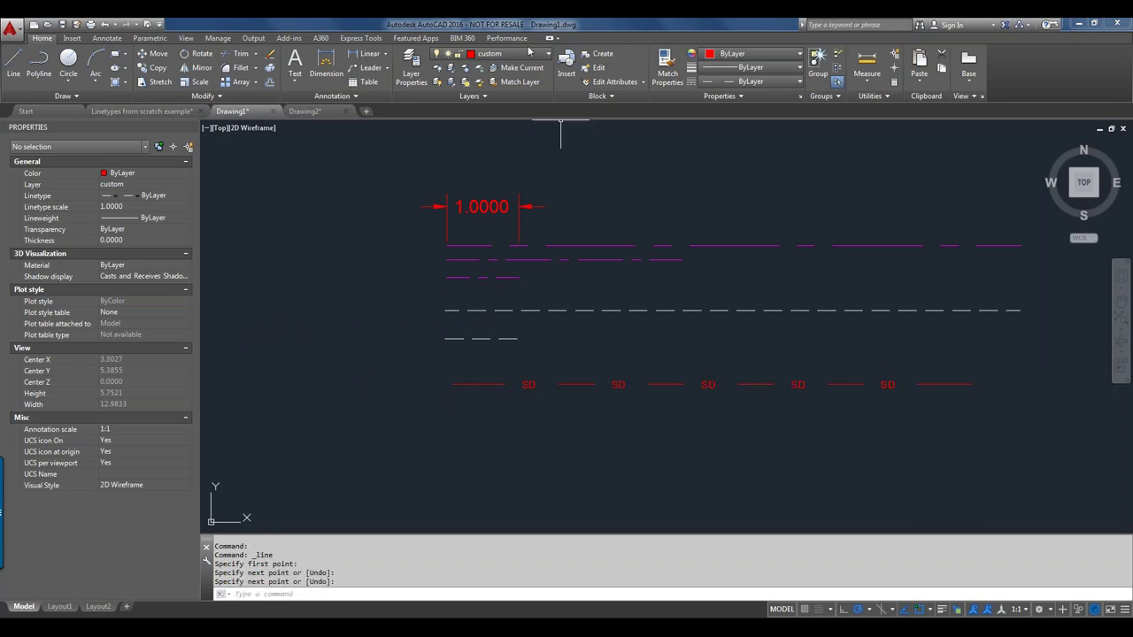
click(410, 71)
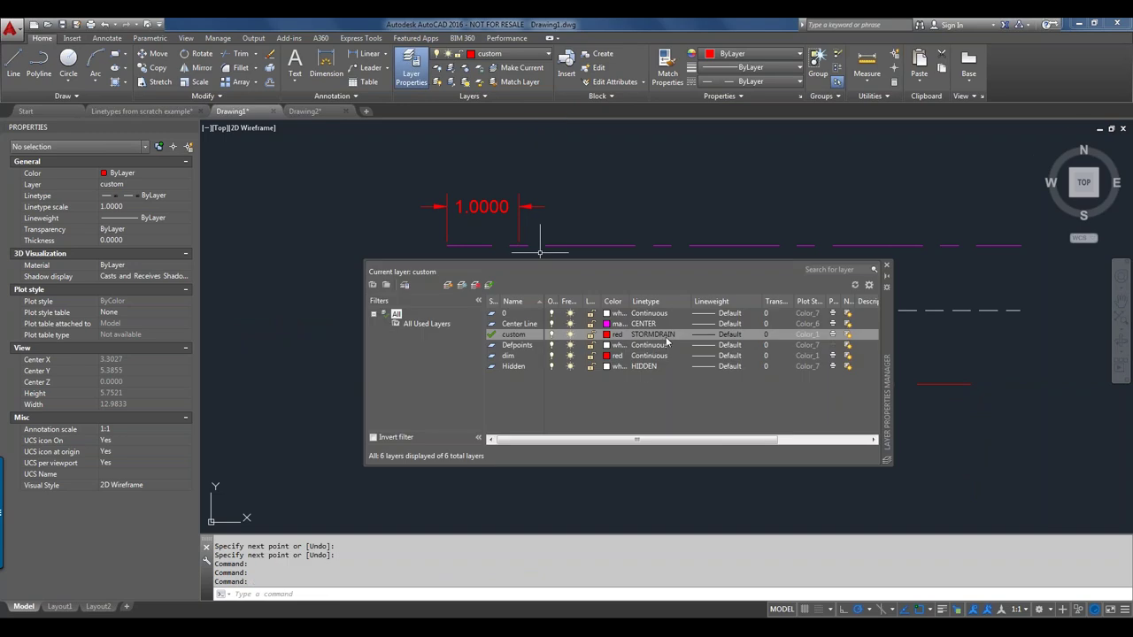
click(886, 264)
Step: Copy the storm drain line three times straight down, about 0.58, 1.25 and 2.19 units below the original
click(835, 375)
click(827, 411)
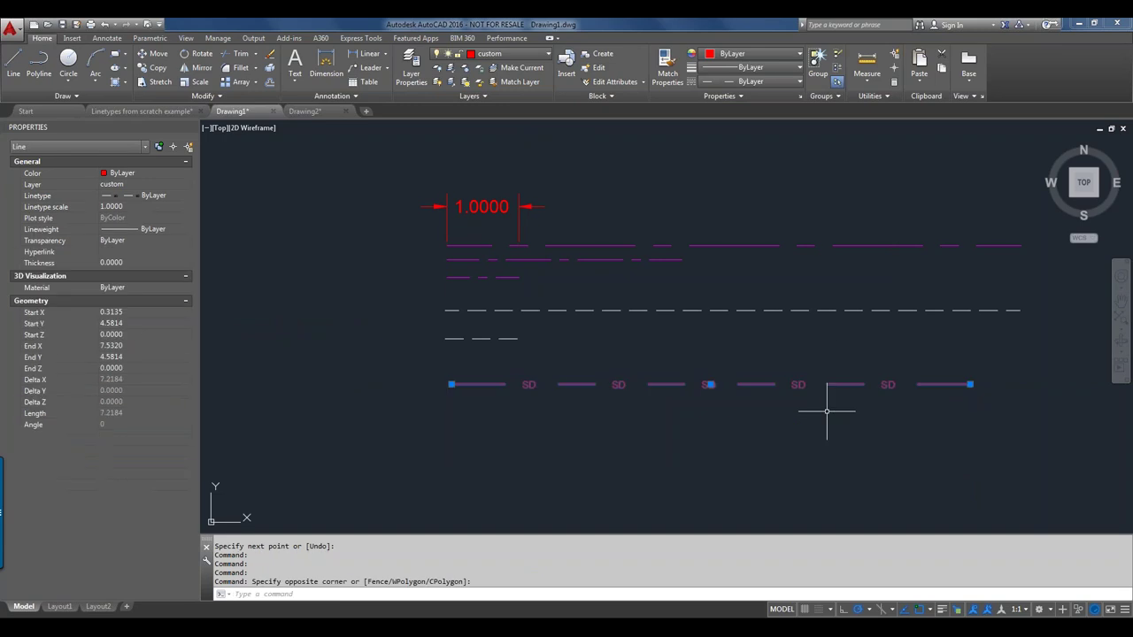
text(co)
key(Return)
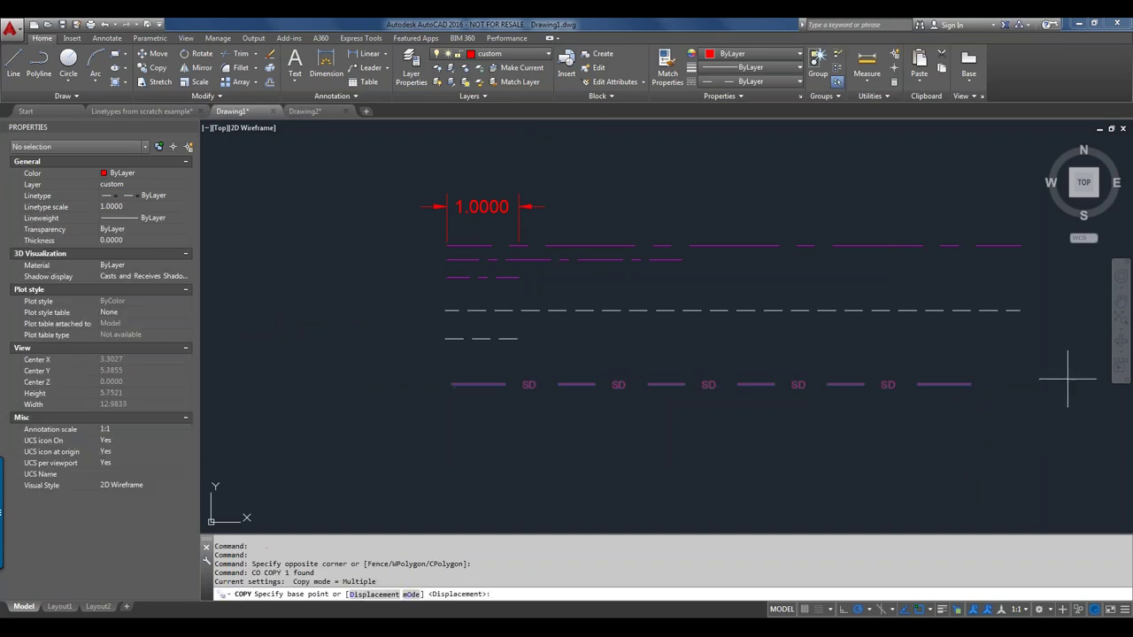
click(971, 384)
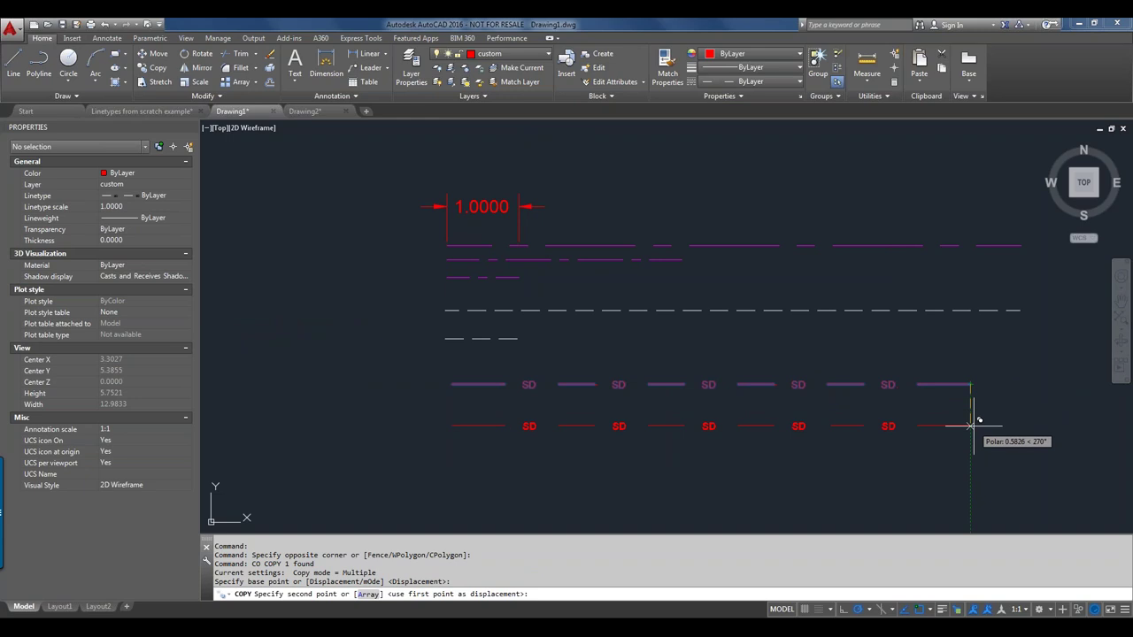
click(973, 427)
click(975, 474)
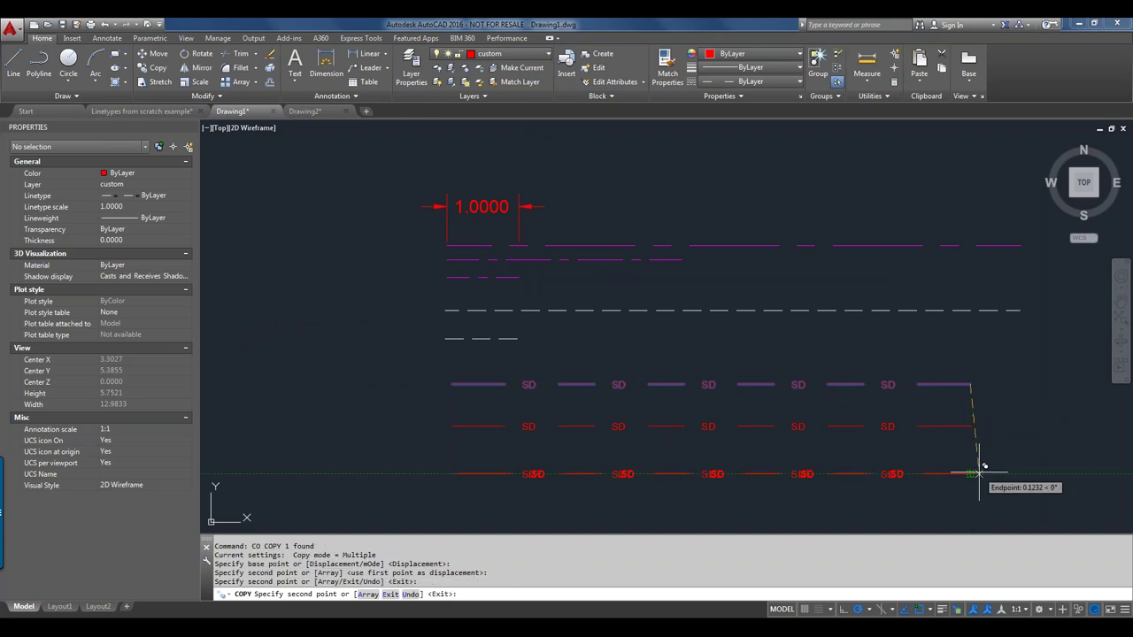
middle_drag(981, 468, 942, 315)
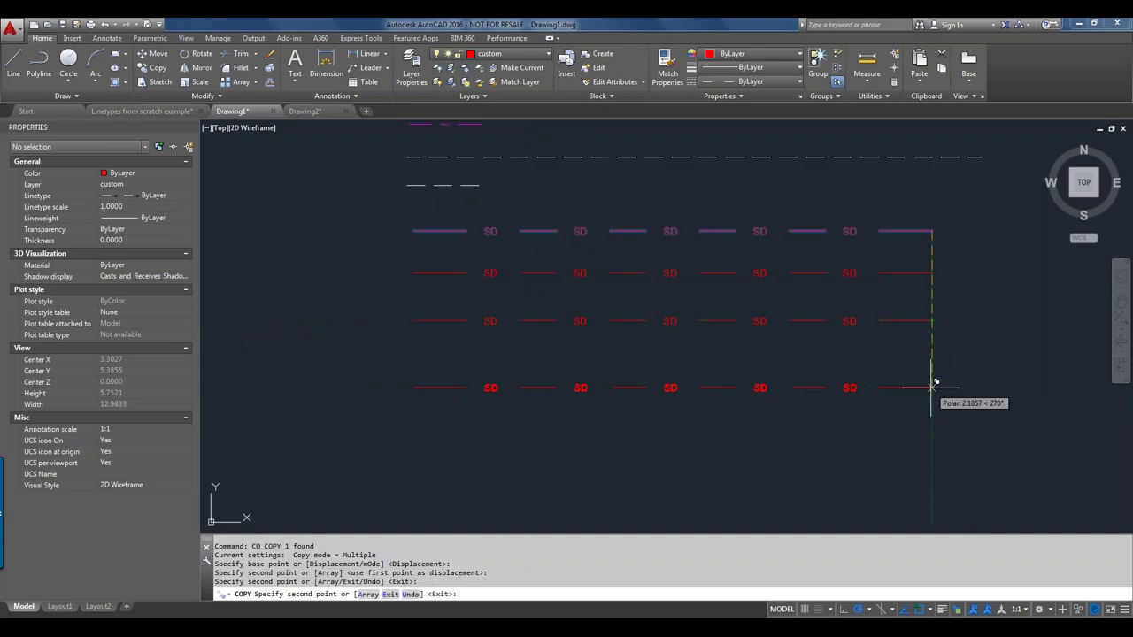
click(935, 386)
key(Escape)
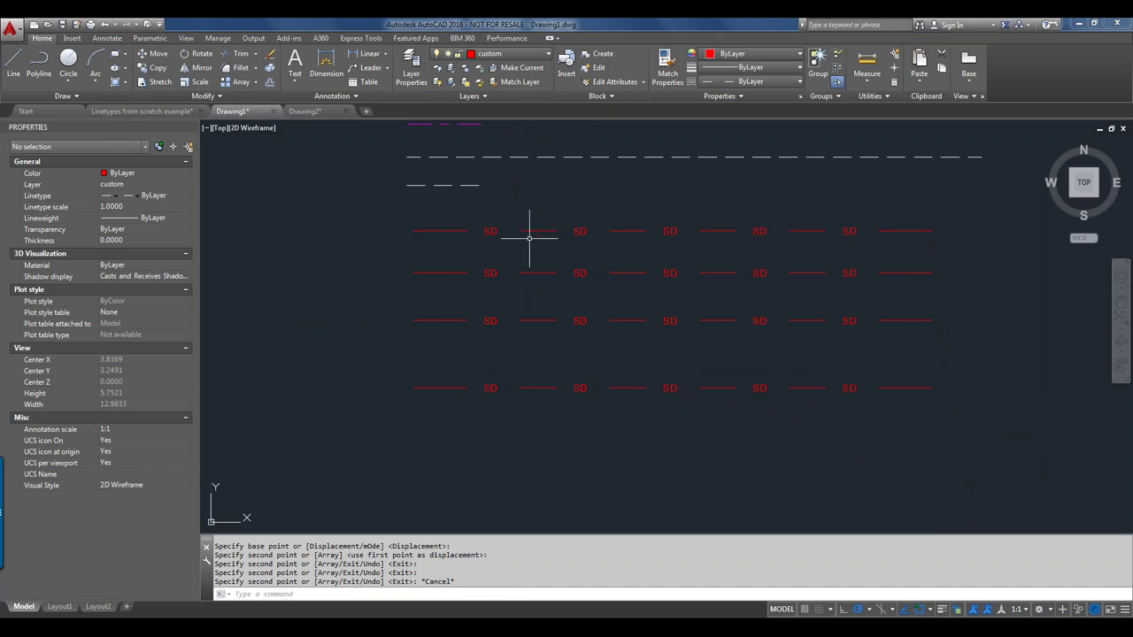
Step: Set the linetype of the second storm drain line from the top to STORMDRAIN2 and inspect its alternating labels
scroll(455, 221, up, 2)
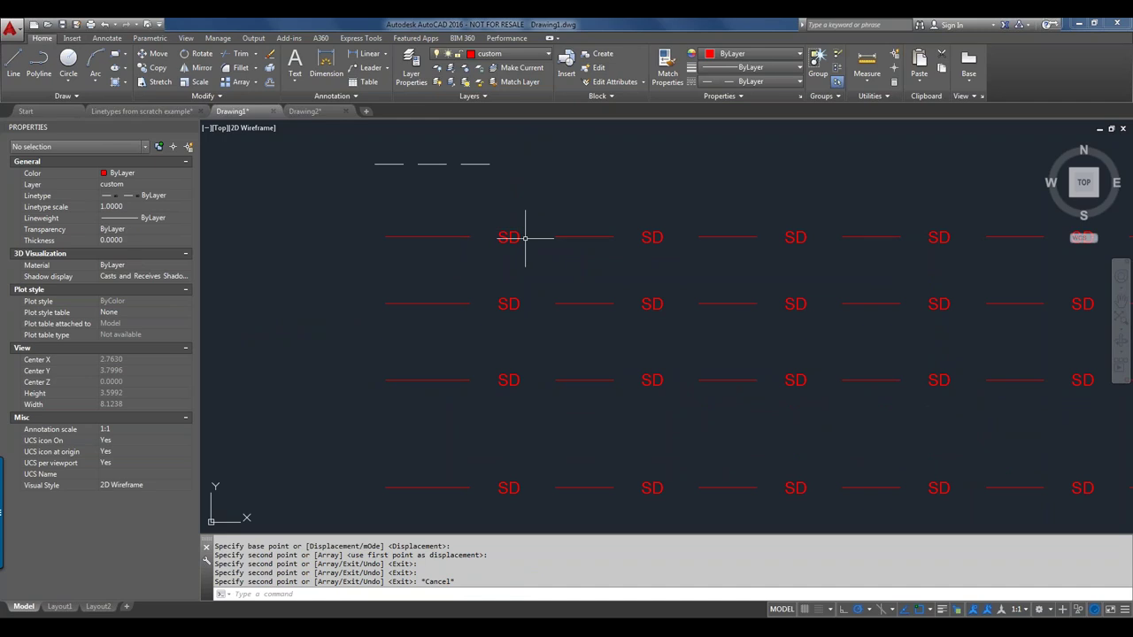
click(448, 272)
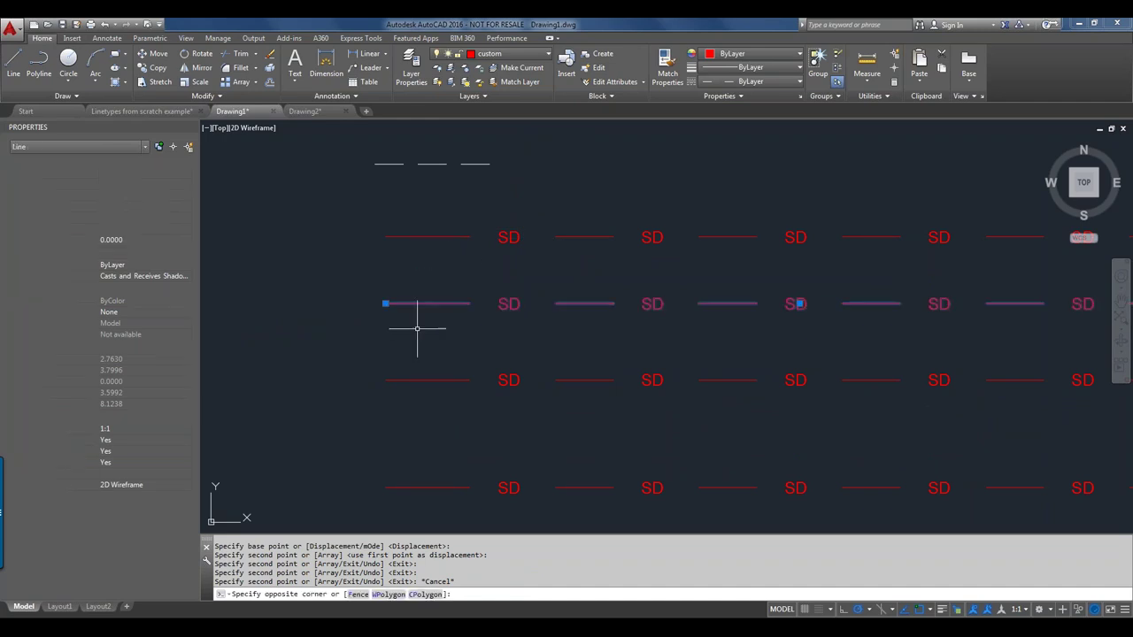
click(417, 329)
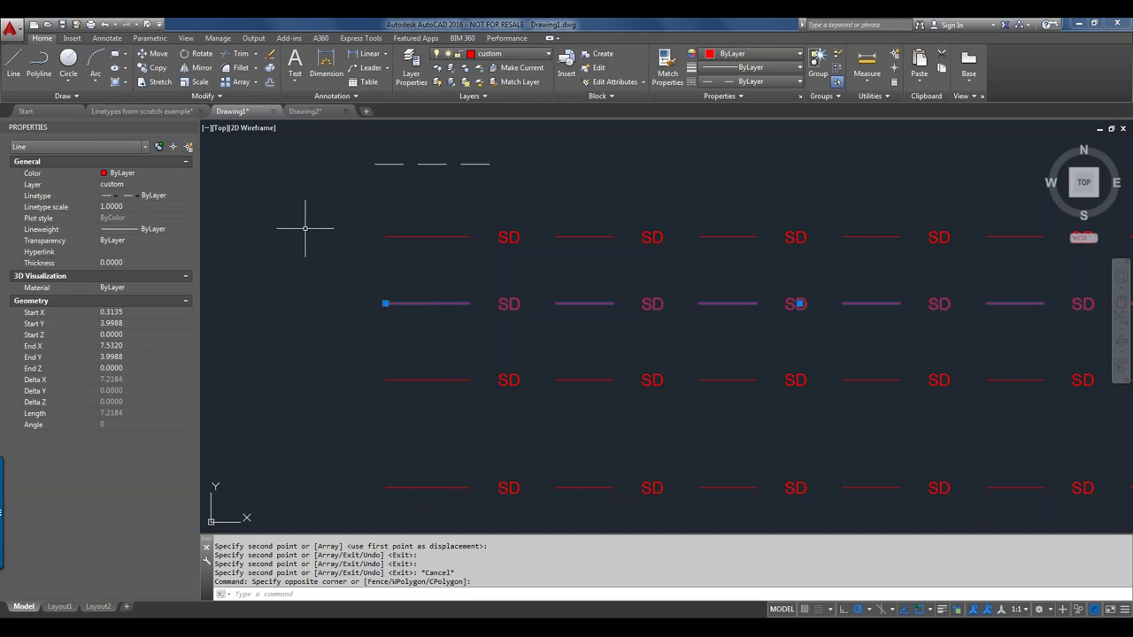
click(181, 198)
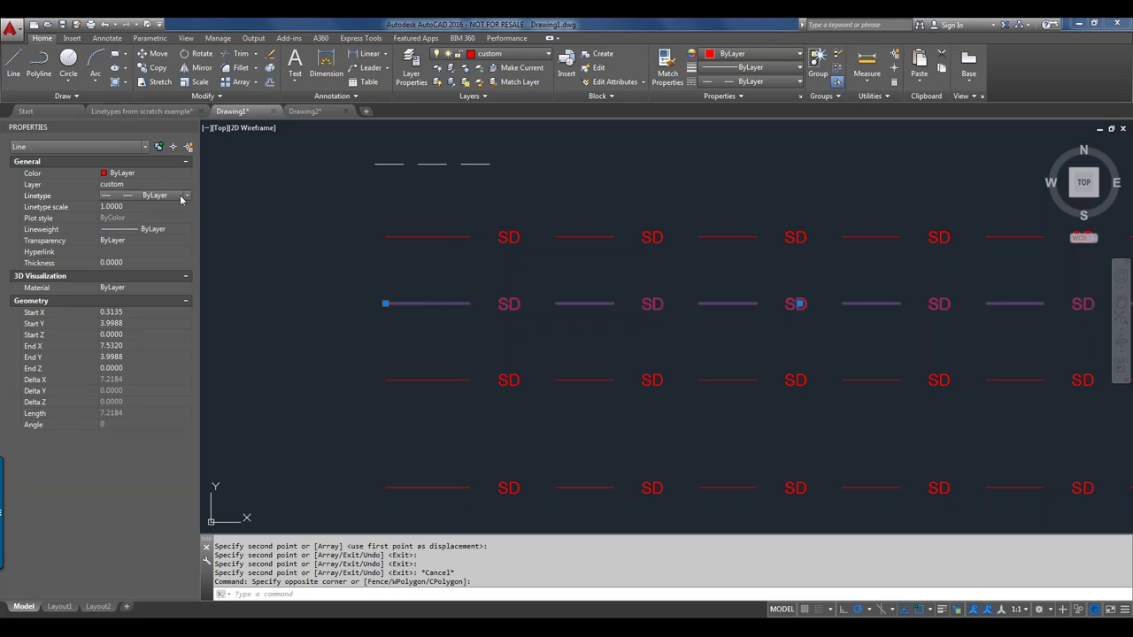
click(182, 199)
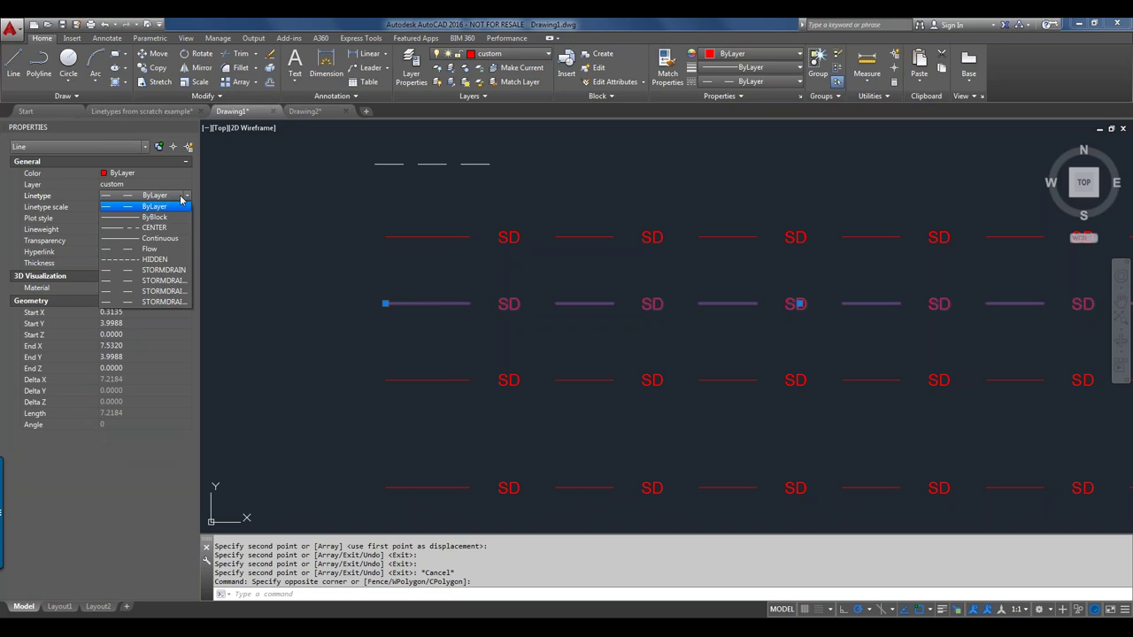
click(179, 282)
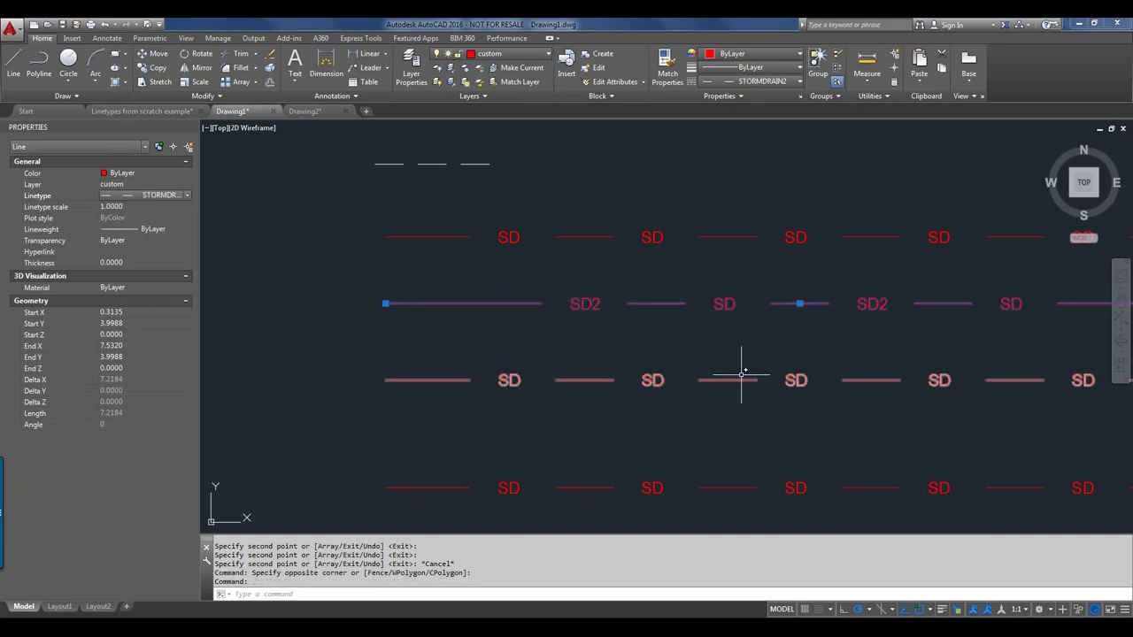
middle_drag(800, 345, 682, 349)
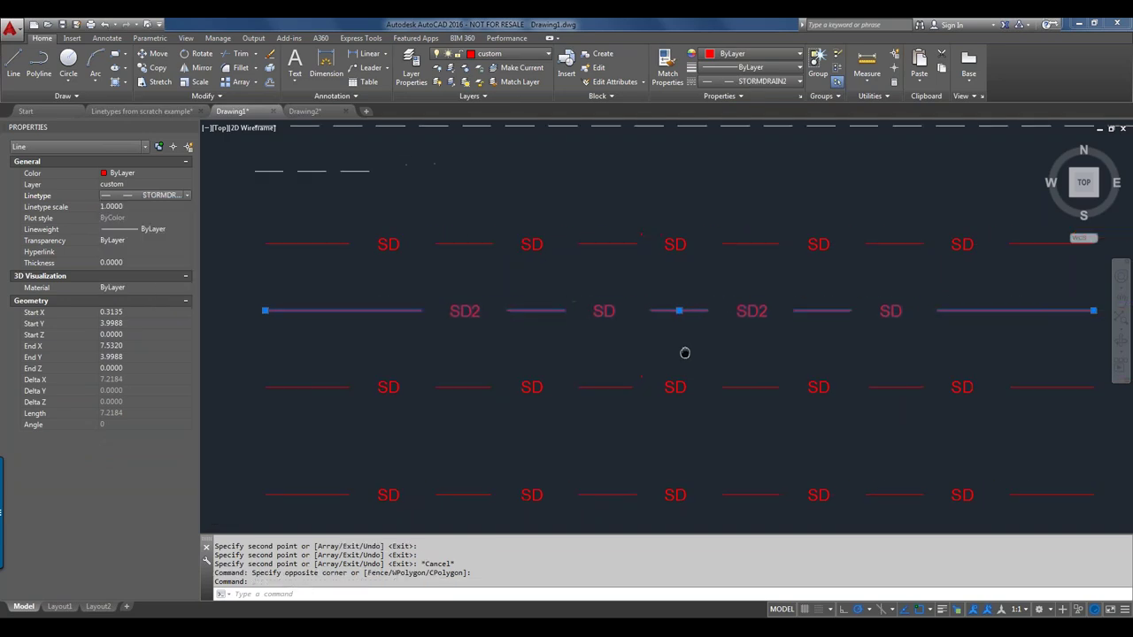
scroll(462, 316, up, 2)
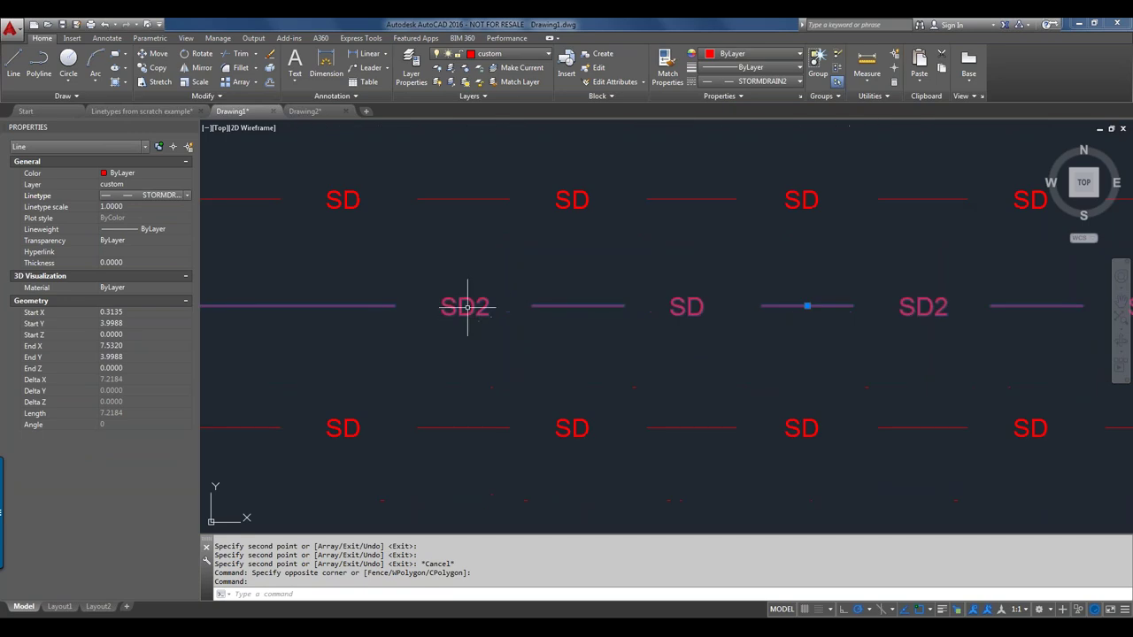
key(Escape)
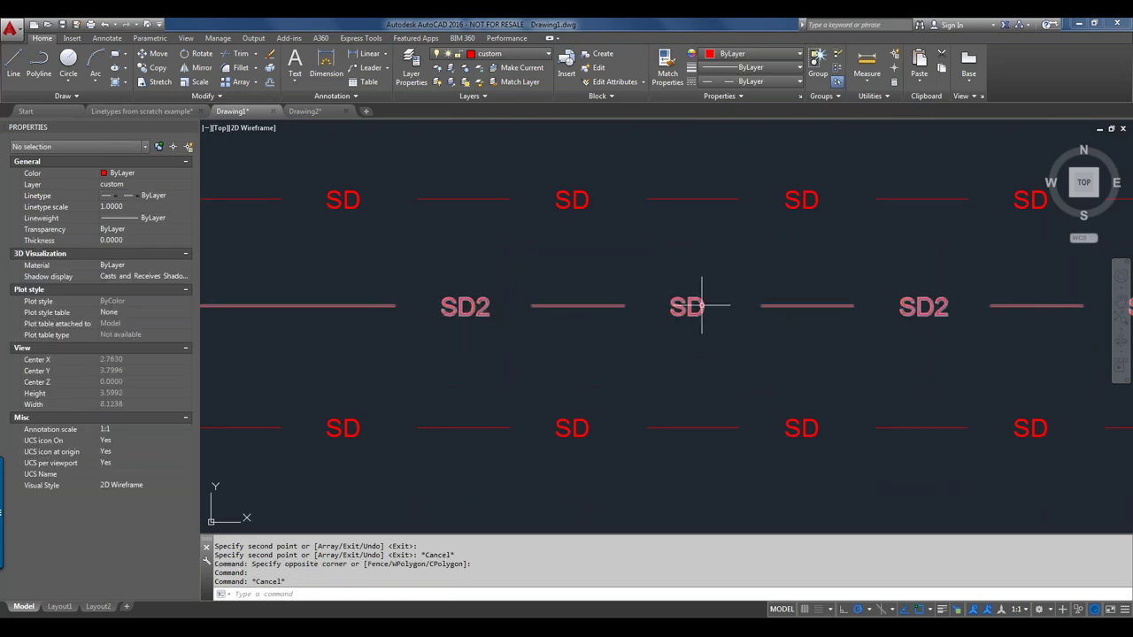
mouse_move(923, 309)
middle_down()
mouse_move(867, 325)
mouse_move(501, 321)
middle_up()
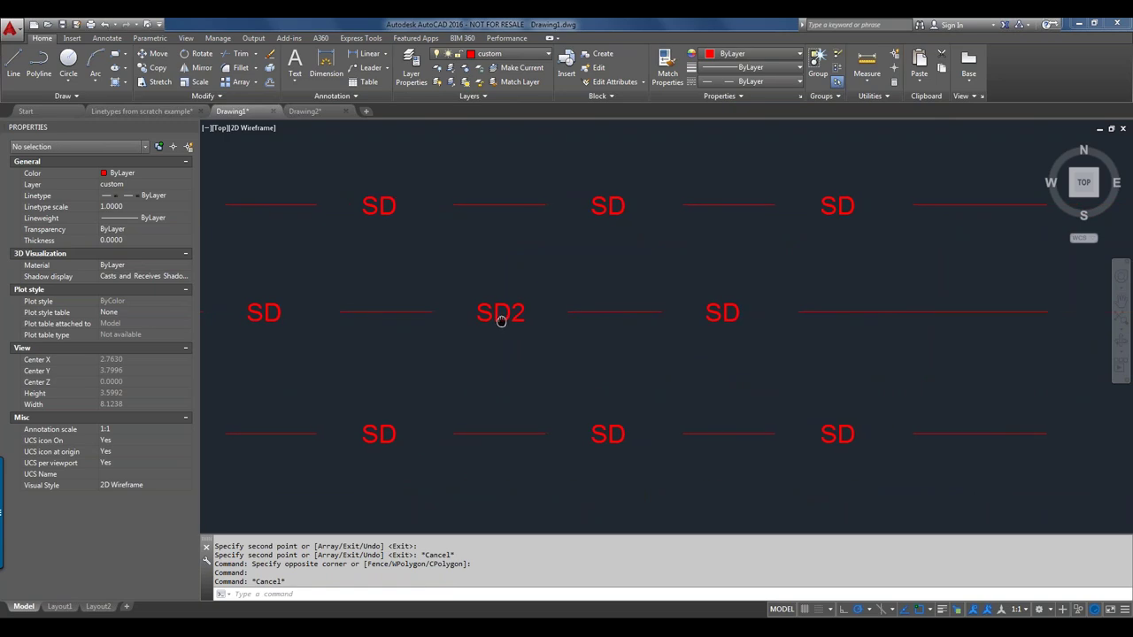
scroll(720, 307, up, 3)
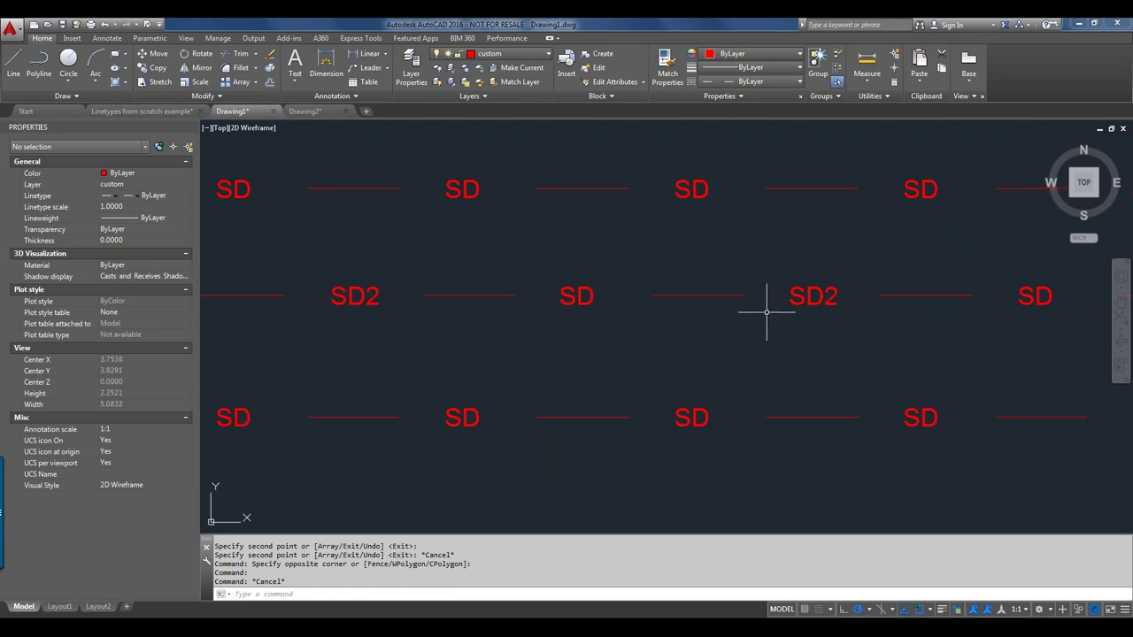
Step: Set the linetype of the third storm drain line from the top to STORMDRAINR
mouse_move(658, 324)
middle_down()
mouse_move(808, 276)
mouse_move(808, 258)
middle_up()
scroll(830, 240, down, 3)
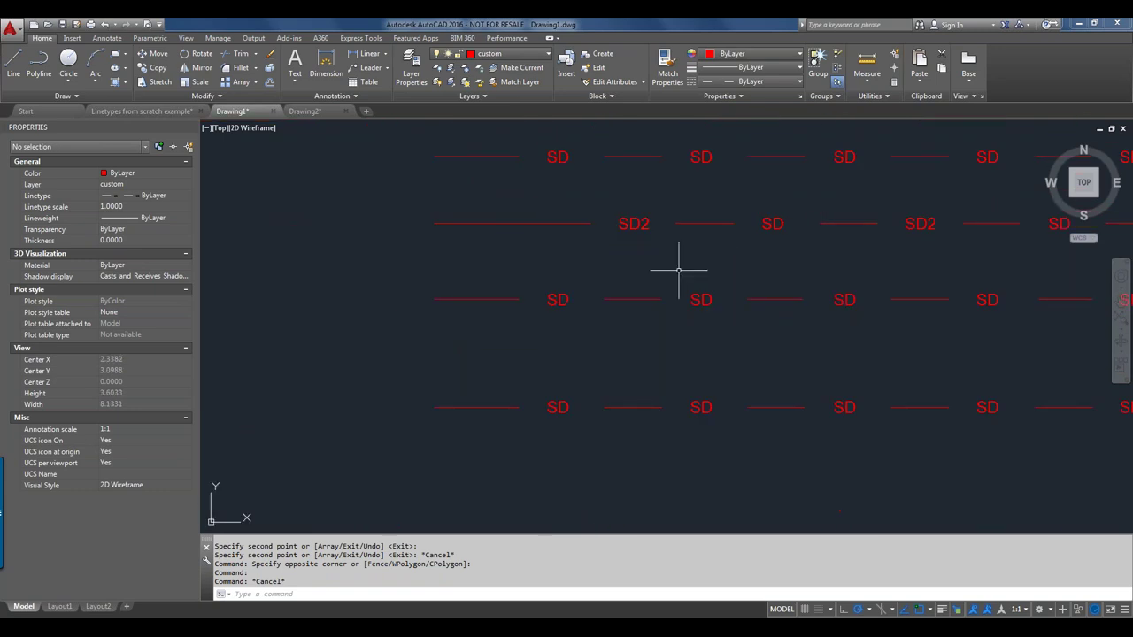
click(641, 274)
click(630, 301)
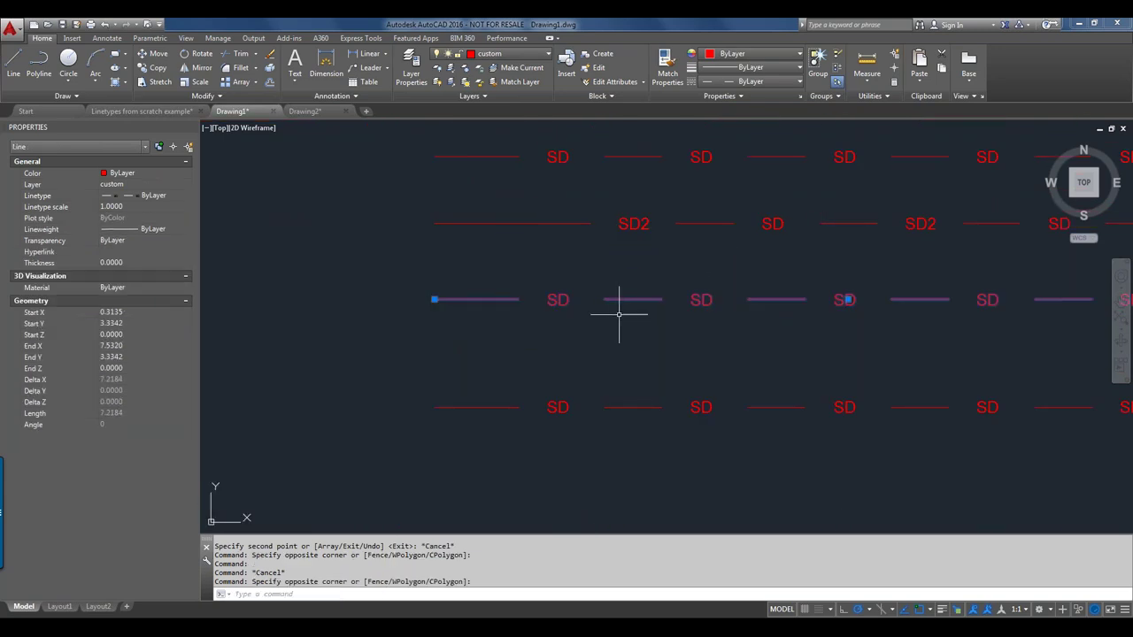
click(180, 200)
click(180, 200)
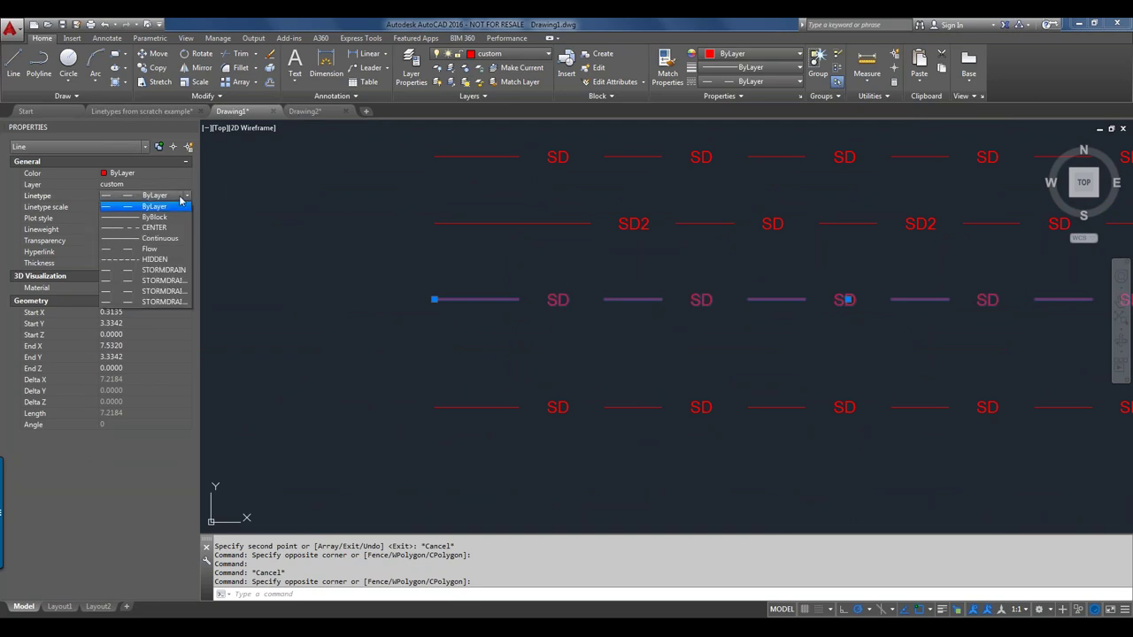
click(179, 292)
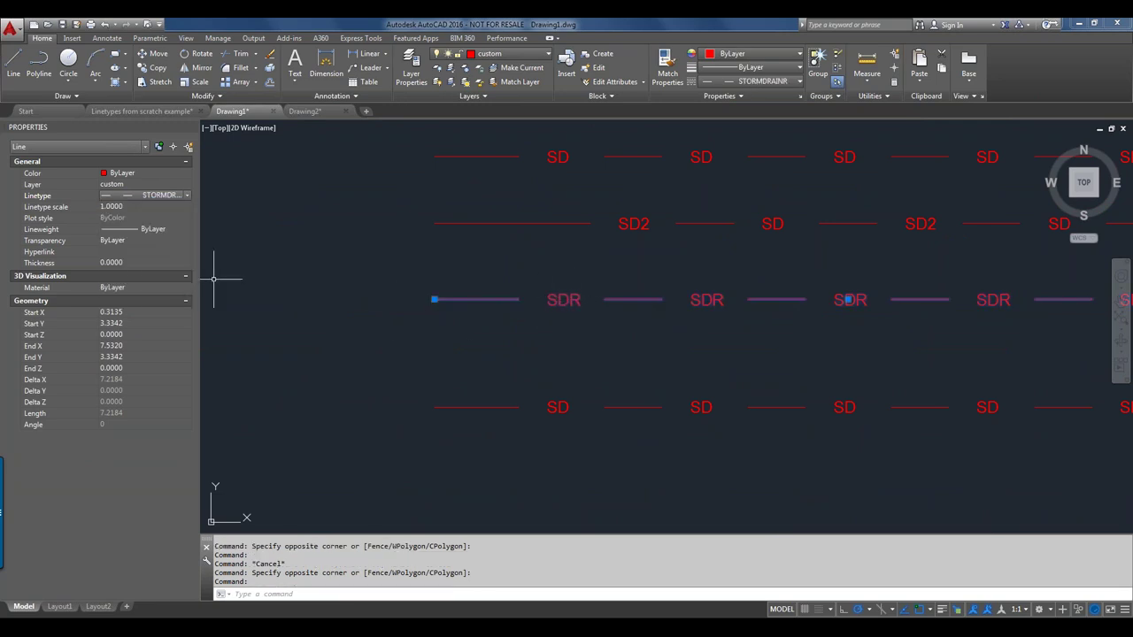
key(Escape)
Step: Set the linetype of the lowest storm drain line to STORMDRAINU
click(536, 369)
click(506, 410)
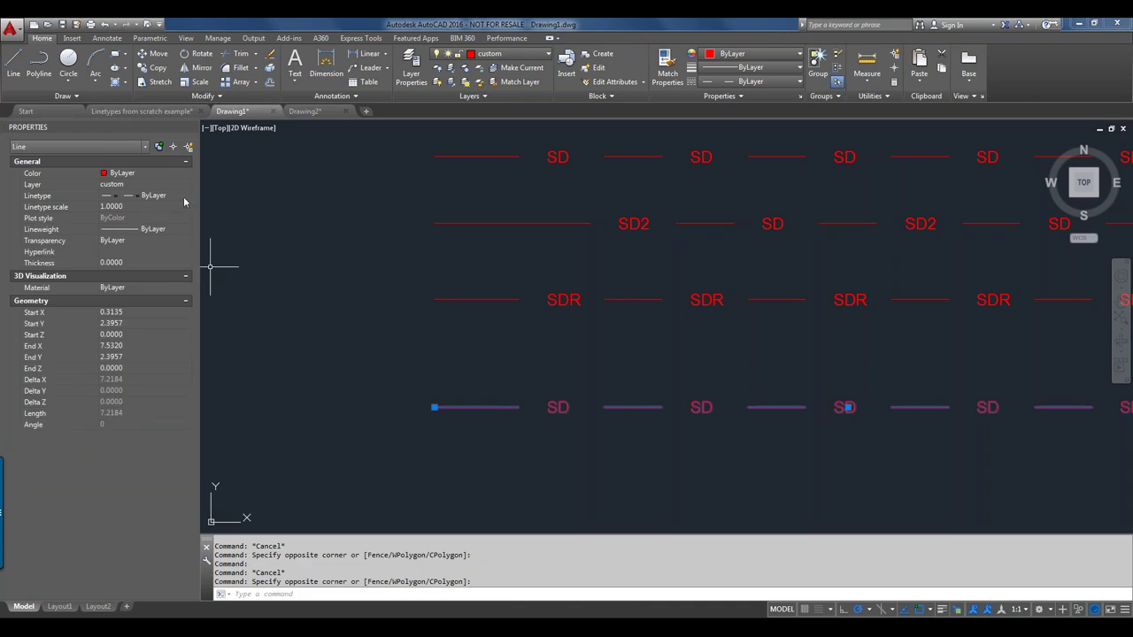
click(183, 196)
click(178, 196)
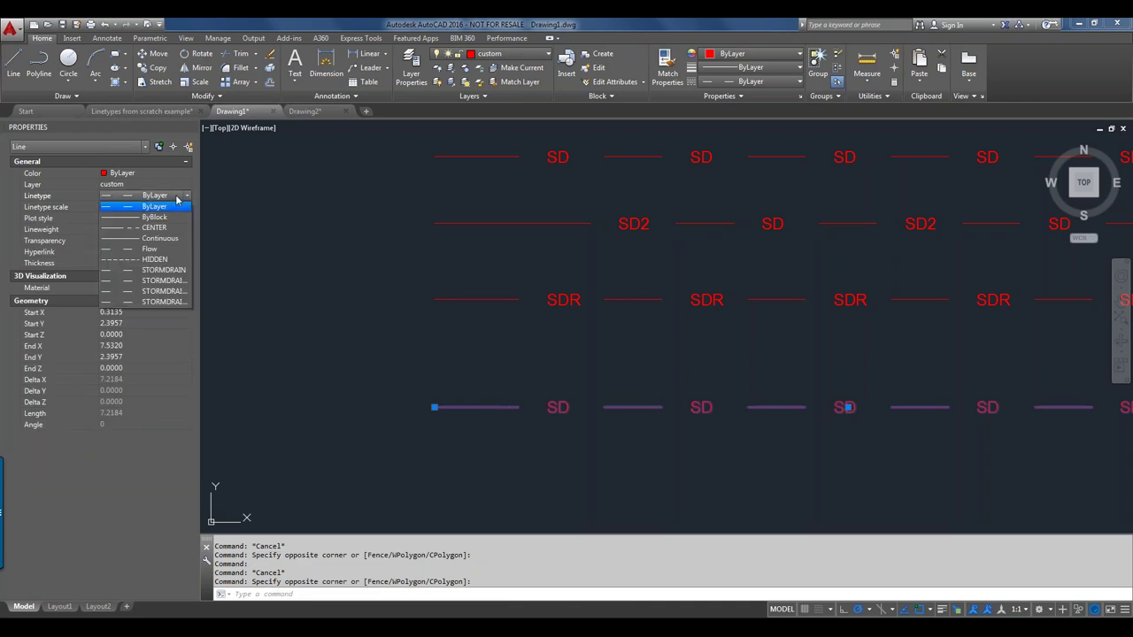
click(174, 304)
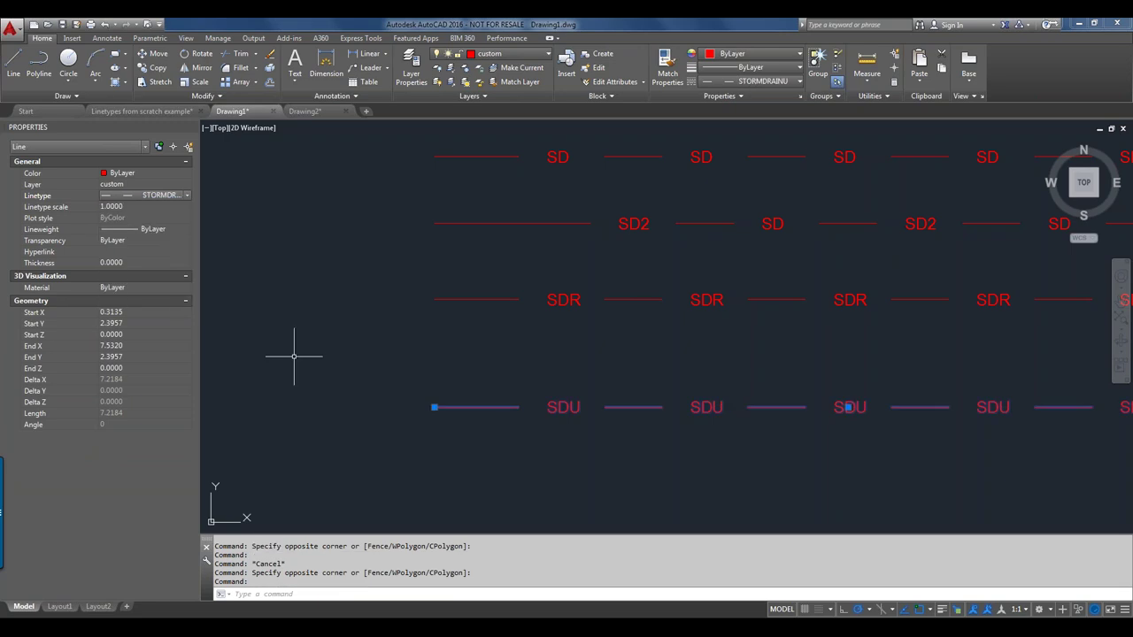
key(Escape)
Step: Copy the SDU line about 0.51 units below itself
click(505, 385)
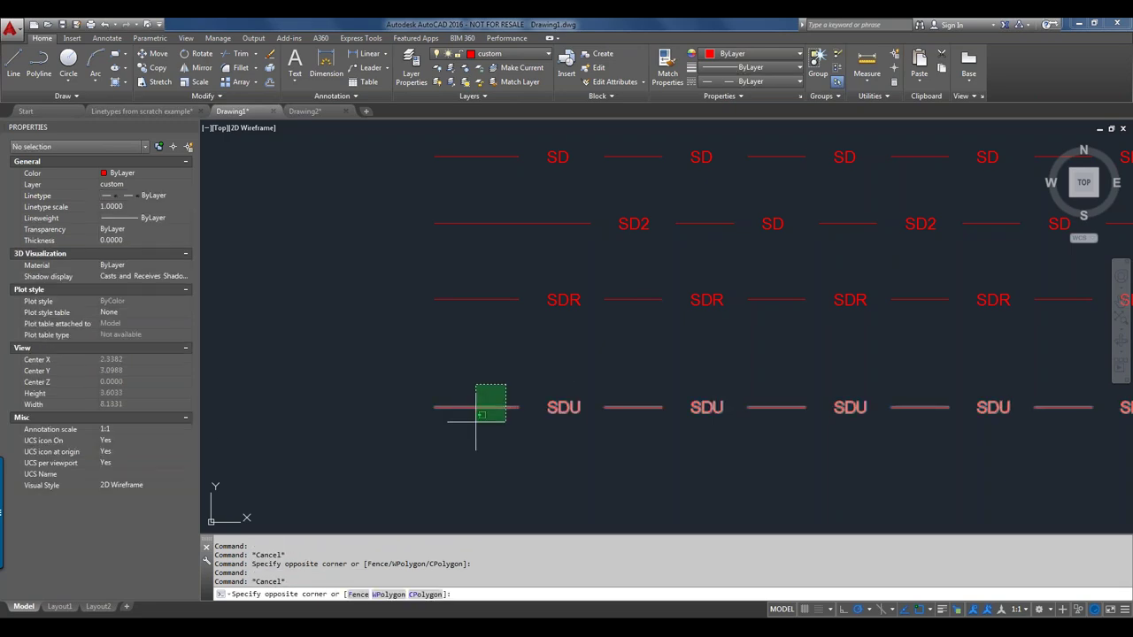
click(475, 412)
right_drag(478, 407, 478, 469)
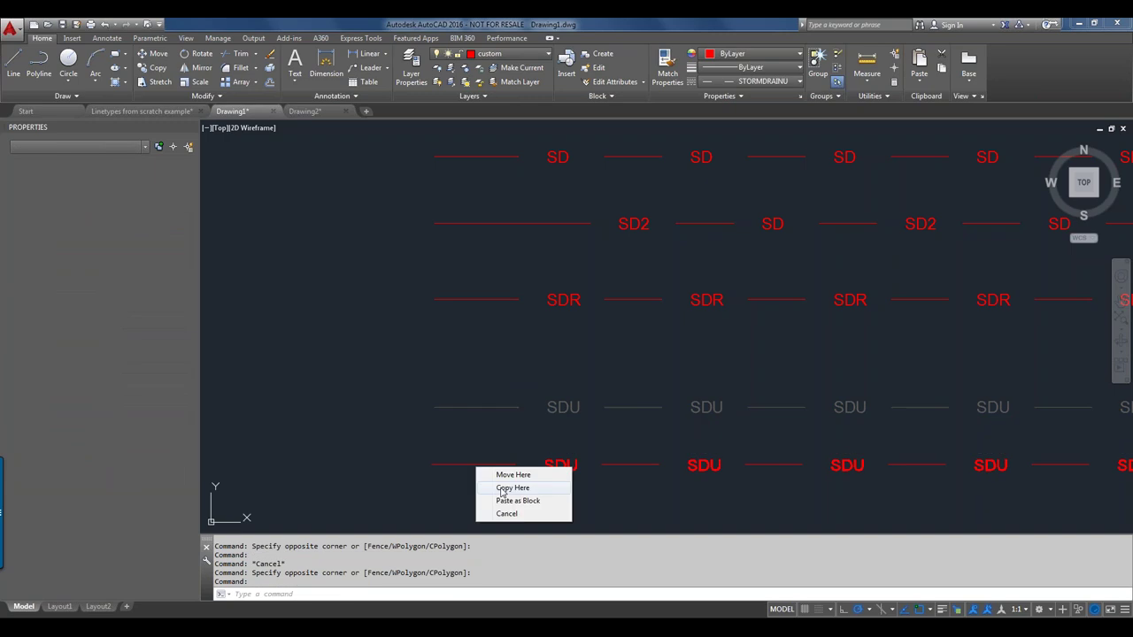
click(513, 488)
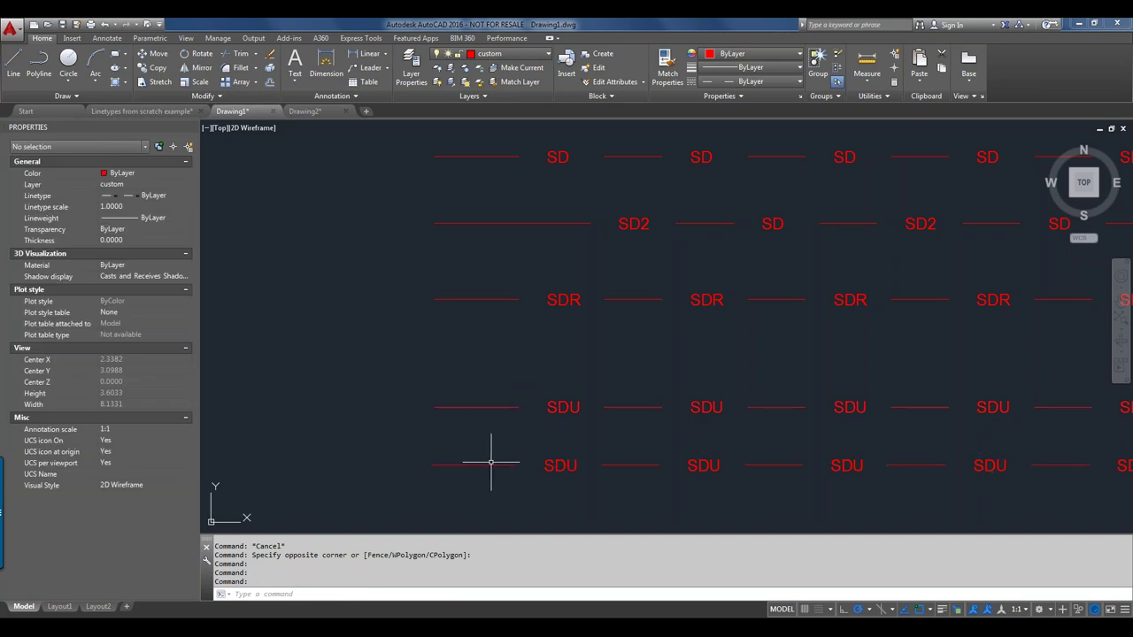
Step: Set the lowest SDU line's linetype to Flow and inspect its arrows alongside the other sample lines
click(490, 464)
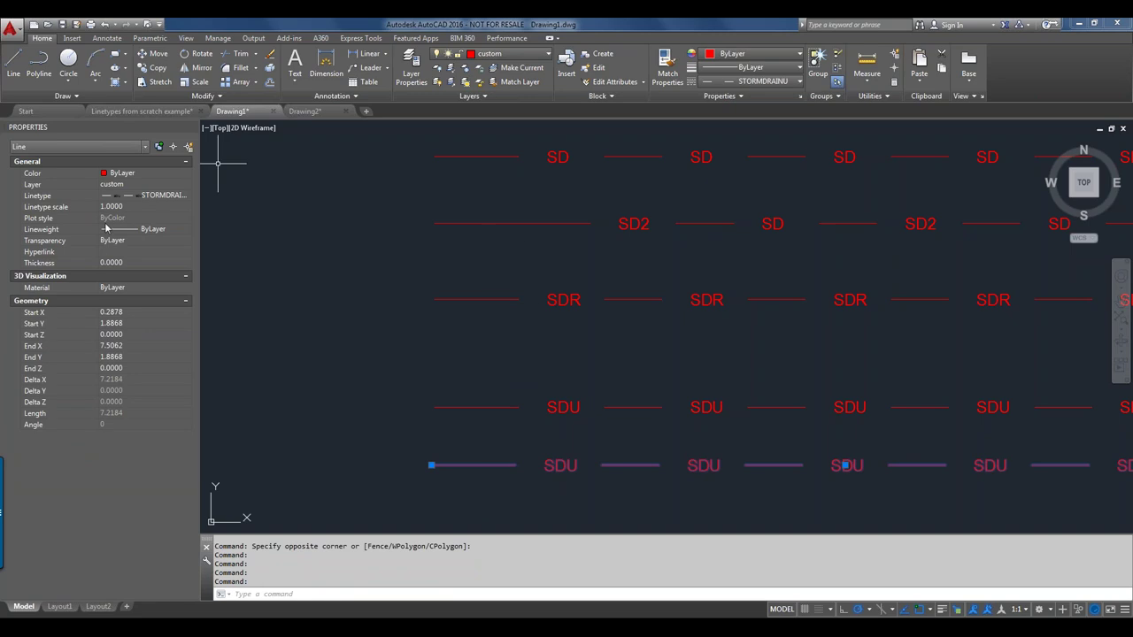
click(167, 197)
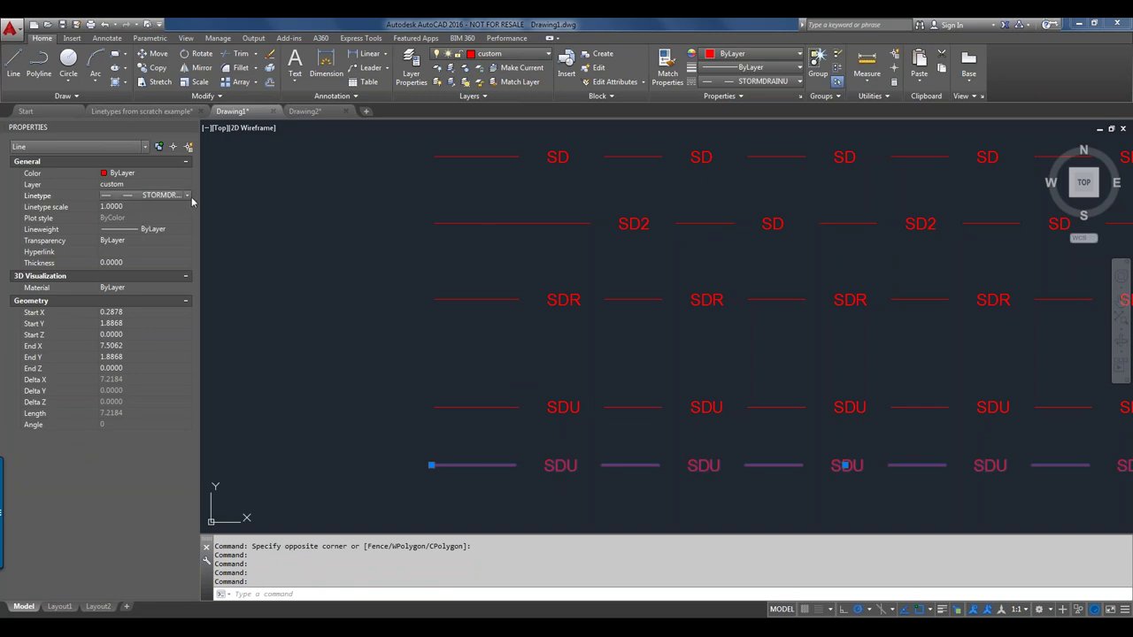
click(186, 196)
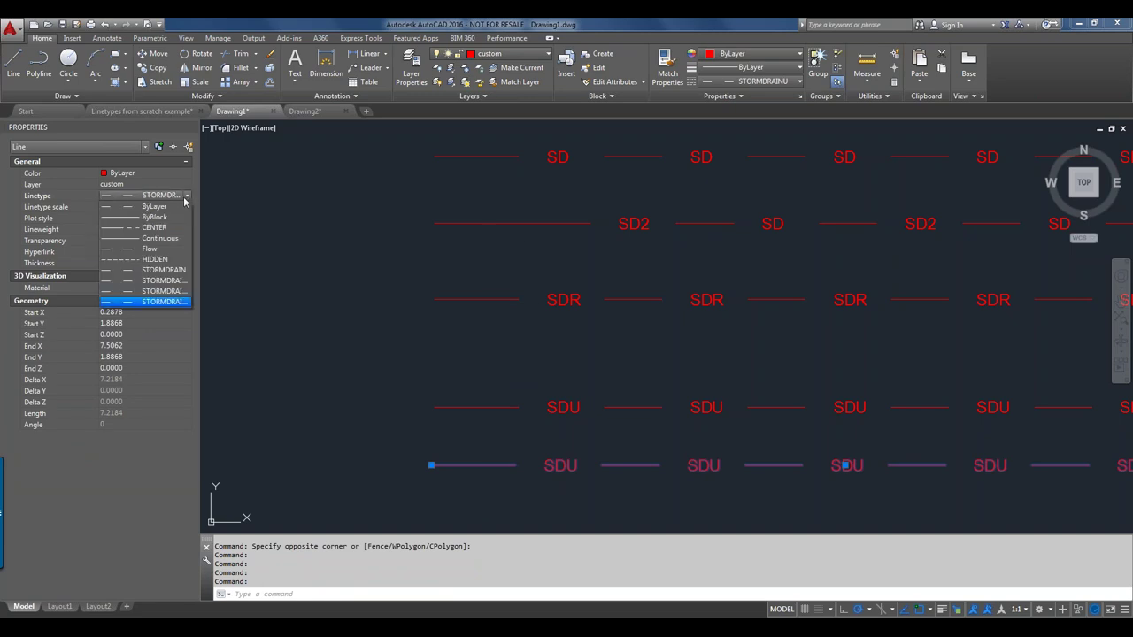
click(168, 250)
key(Escape)
scroll(599, 467, up, 4)
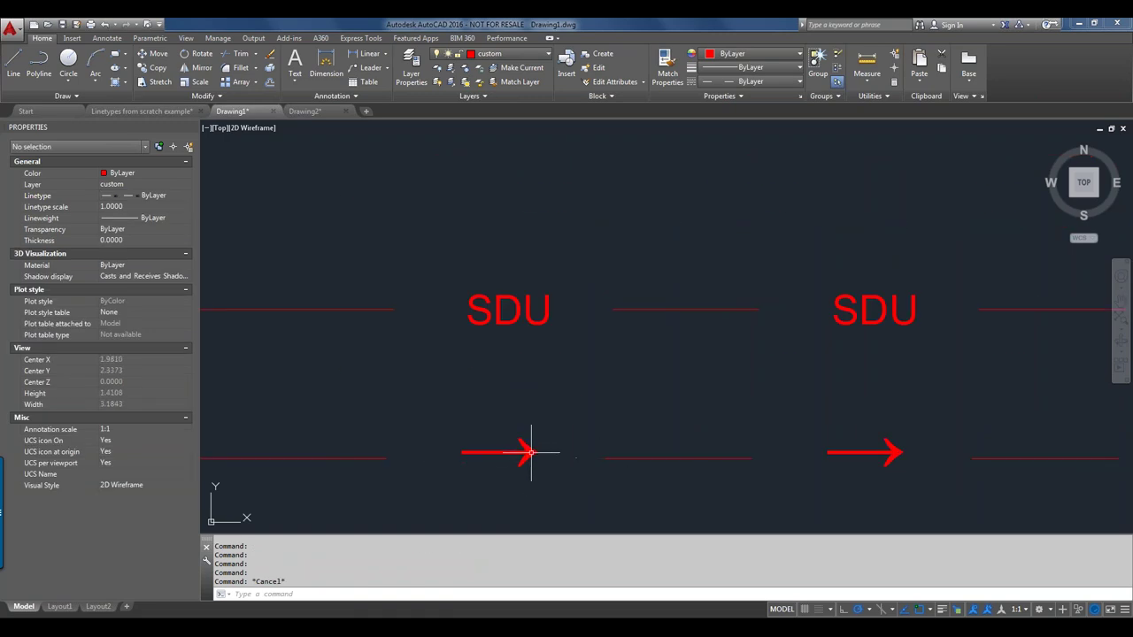
middle_drag(543, 452, 587, 408)
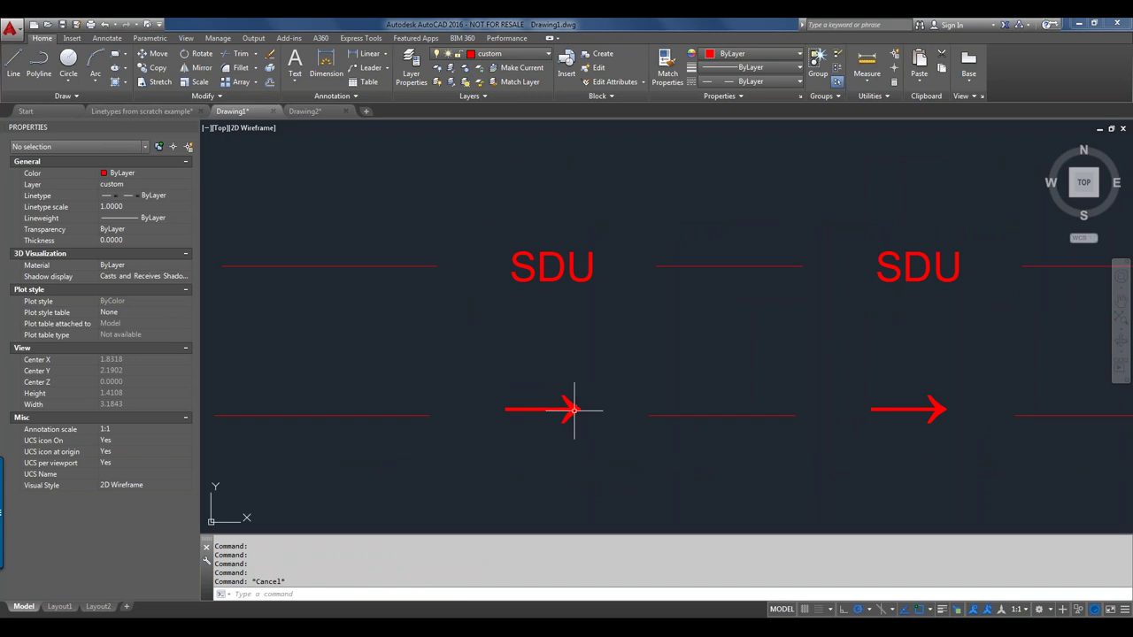
scroll(574, 410, down, 2)
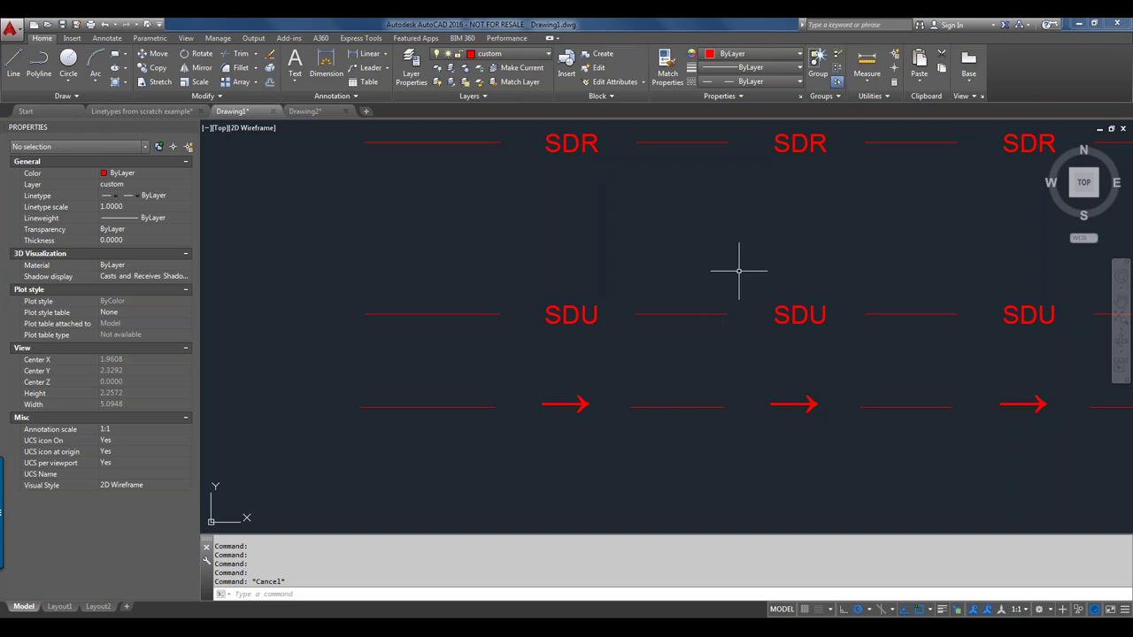
middle_drag(704, 280, 481, 363)
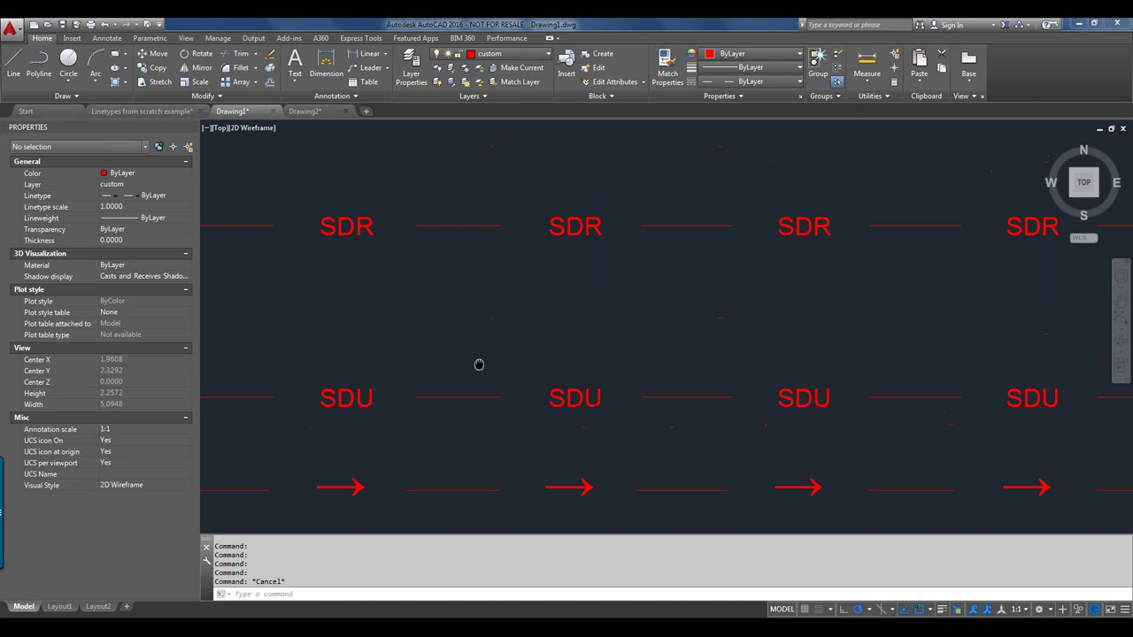
scroll(582, 324, down, 2)
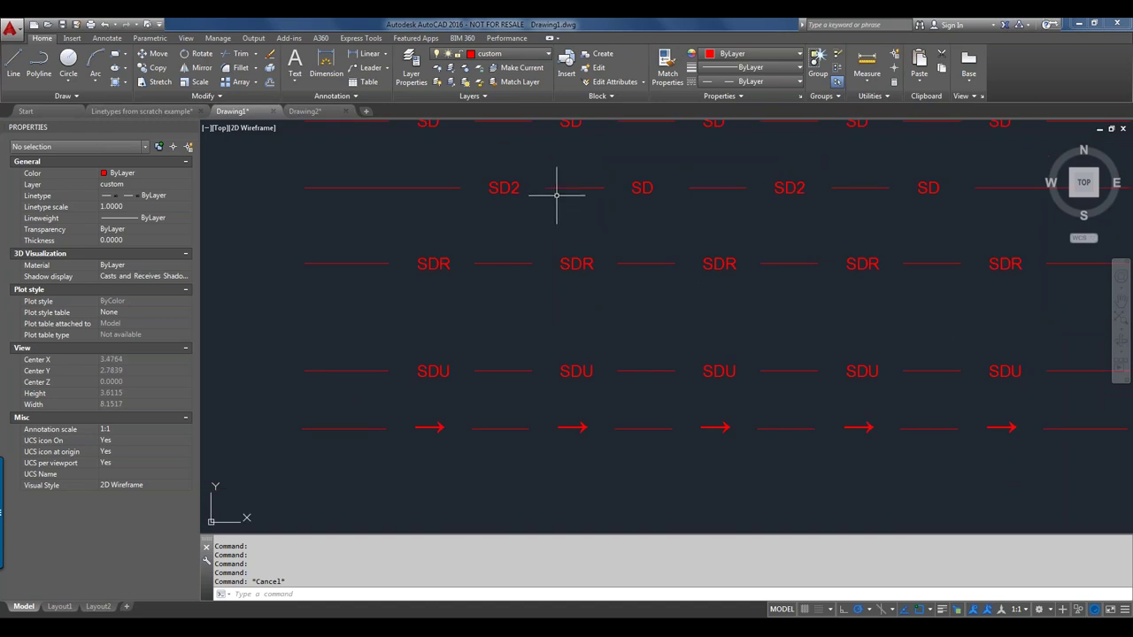
Step: Move the SD, SDR and SDU lines together down and to the right of the remaining samples, starting at about X 5.74
click(441, 263)
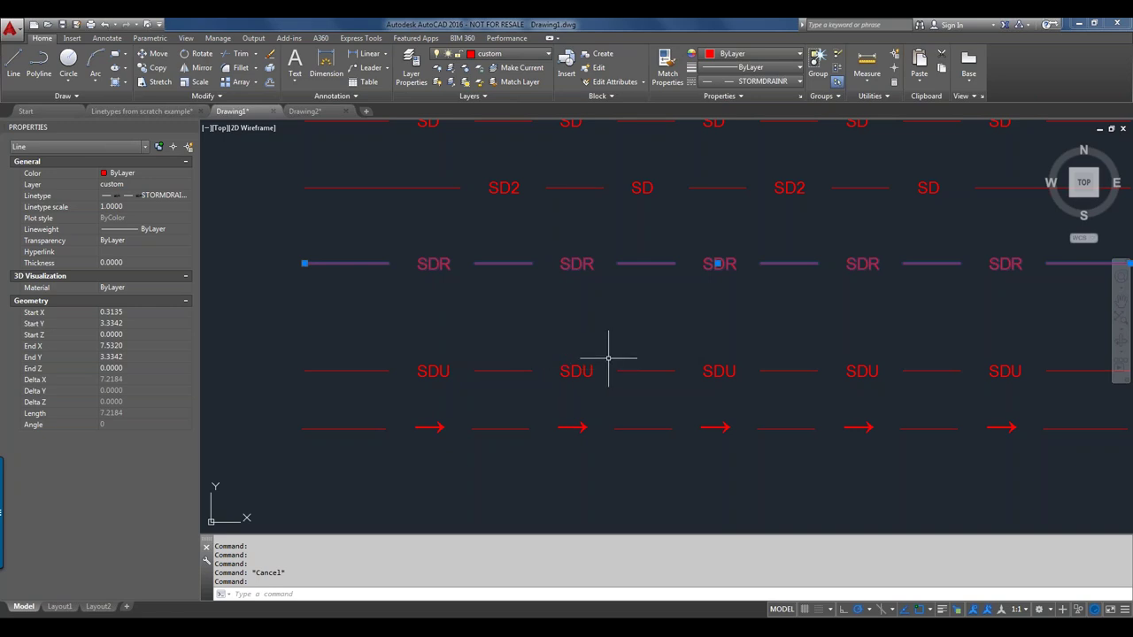
mouse_move(930, 334)
middle_down()
mouse_move(827, 349)
mouse_move(855, 392)
middle_up()
scroll(902, 379, down, 2)
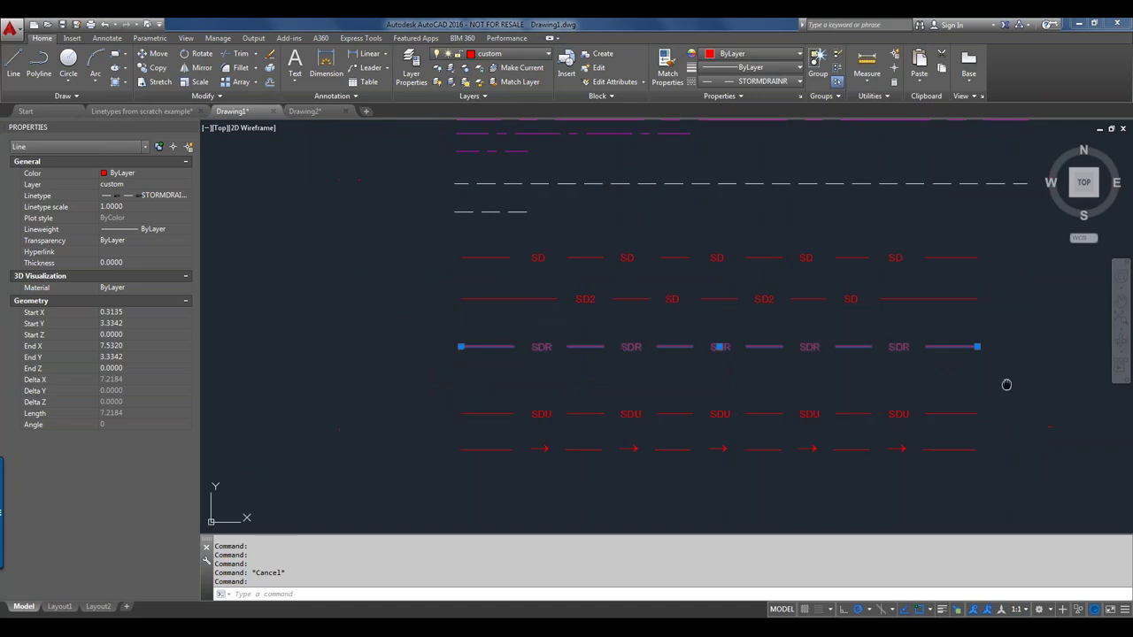
mouse_move(1006, 384)
middle_down()
mouse_move(862, 377)
mouse_move(782, 351)
mouse_move(804, 344)
middle_up()
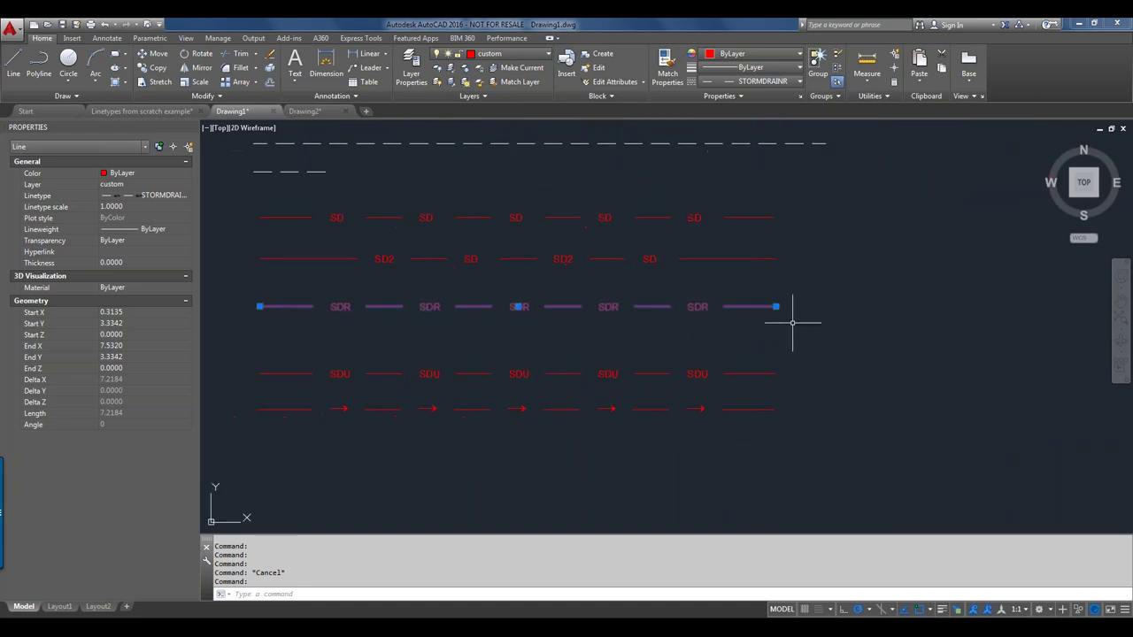
click(741, 217)
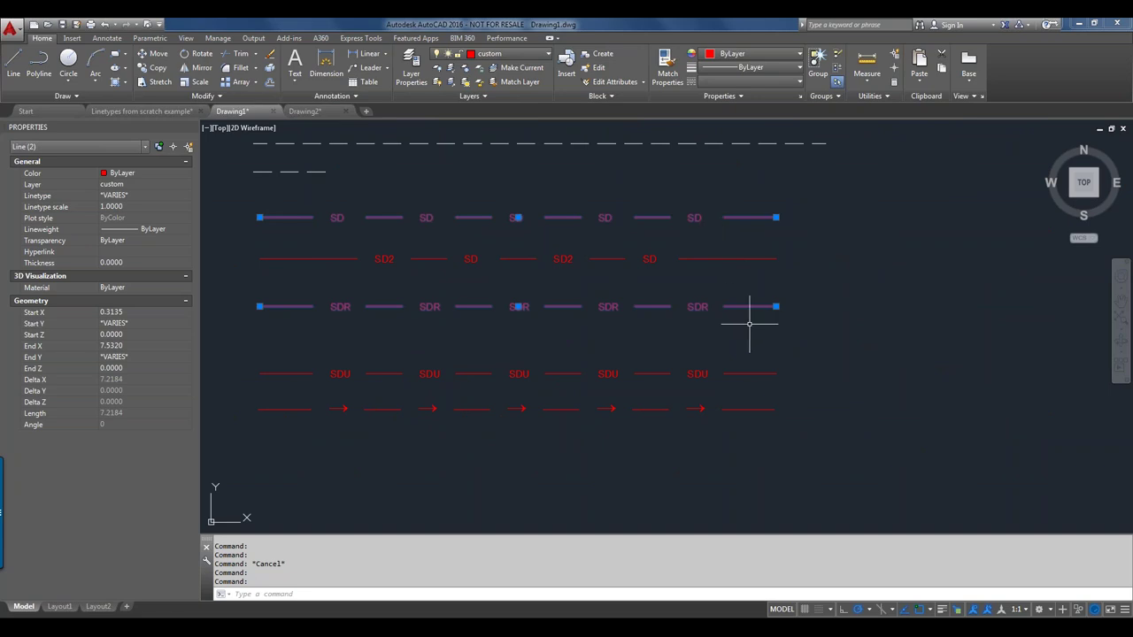
key(Return)
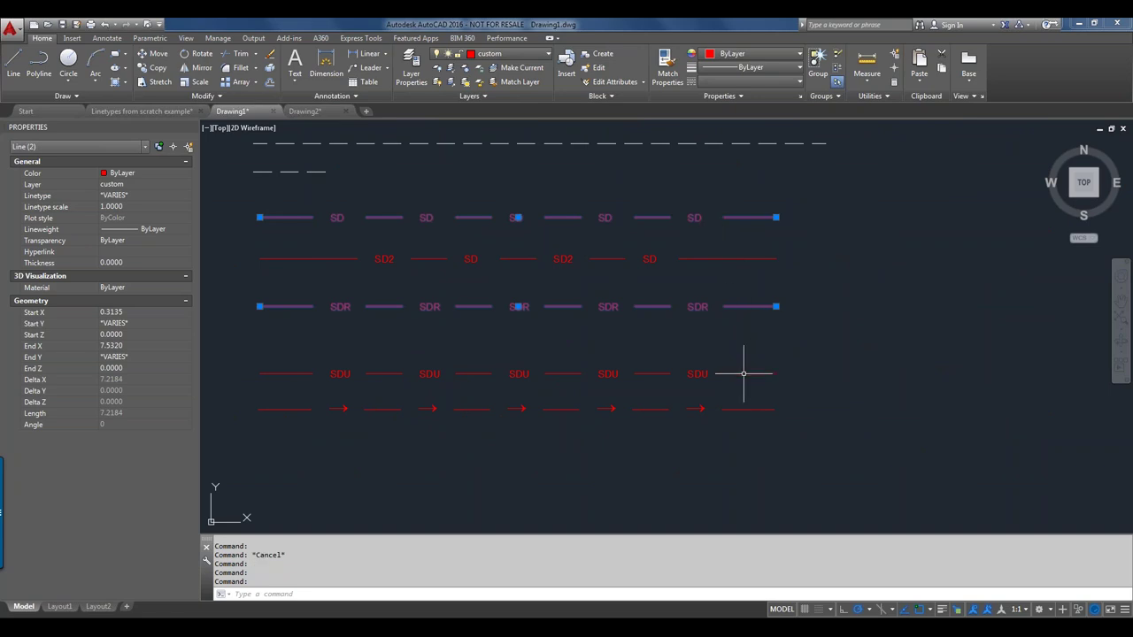
click(743, 373)
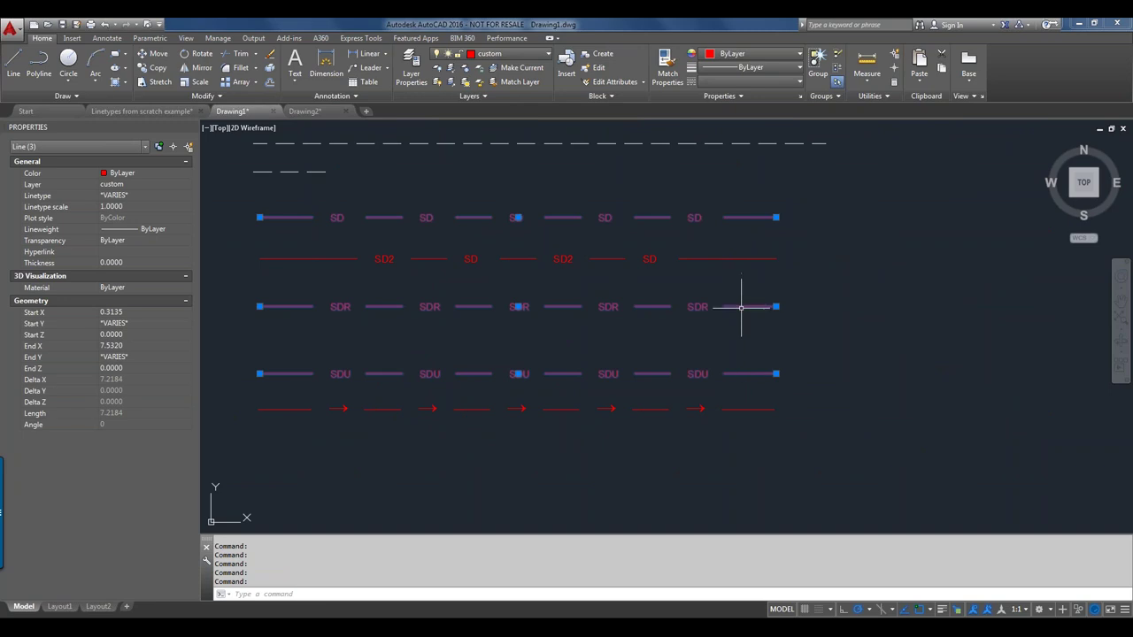
mouse_move(742, 307)
mouse_down()
mouse_move(1039, 307)
mouse_move(1033, 340)
mouse_move(882, 362)
mouse_move(1089, 389)
mouse_move(1126, 467)
mouse_move(1106, 455)
mouse_up()
Step: Erase the remaining SD2 and Flow arrow sample lines below the dashed lines
scroll(951, 416, down, 4)
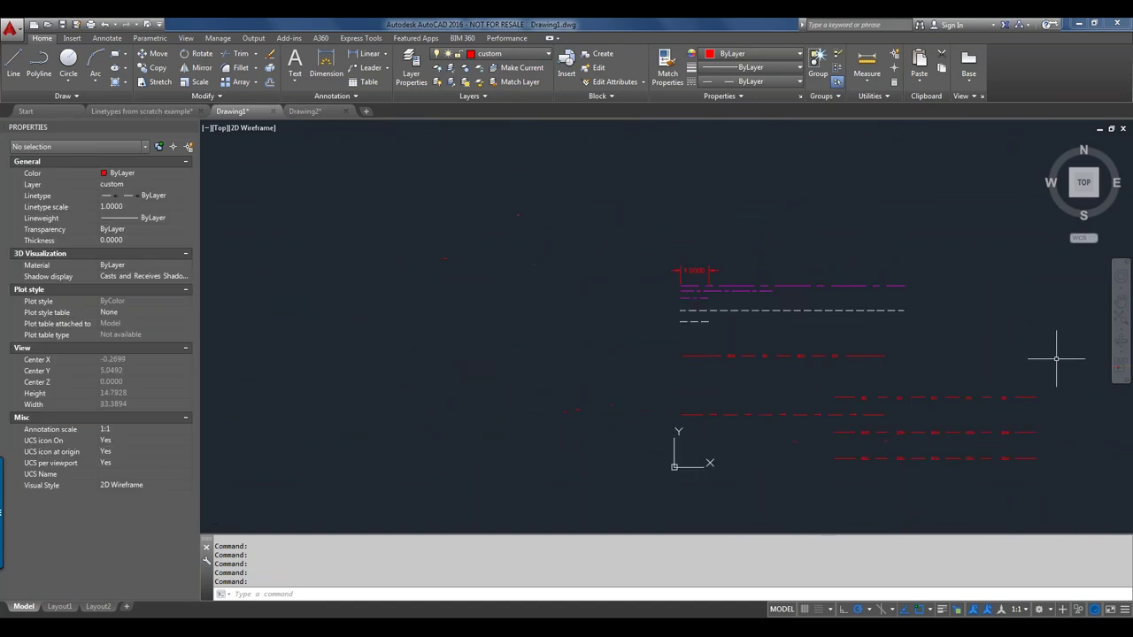
click(733, 333)
click(705, 427)
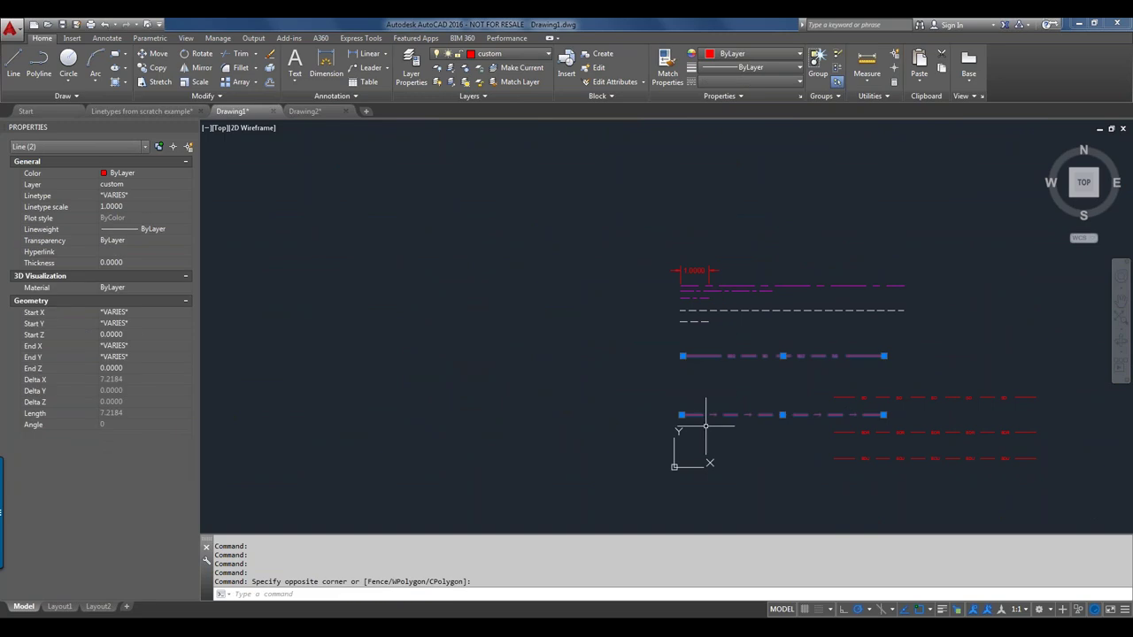
text(e)
key(Return)
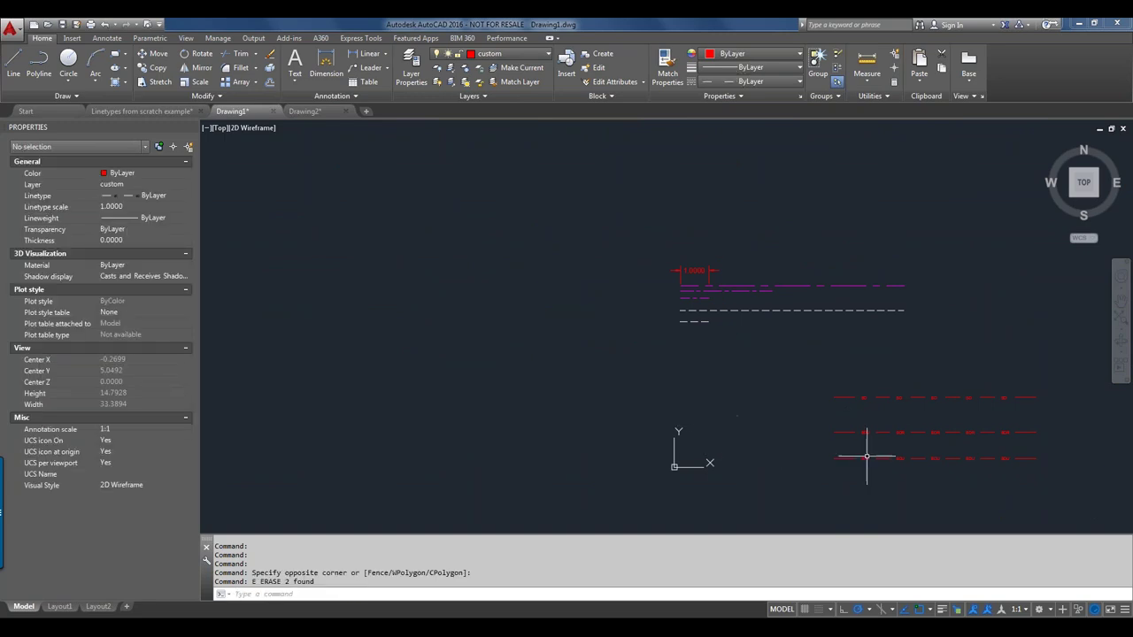
Step: Rotate the SD, SDR and SDU lines together by 25 degrees about the left endpoint of the SDU line
scroll(916, 434, up, 5)
middle_drag(916, 434, 663, 364)
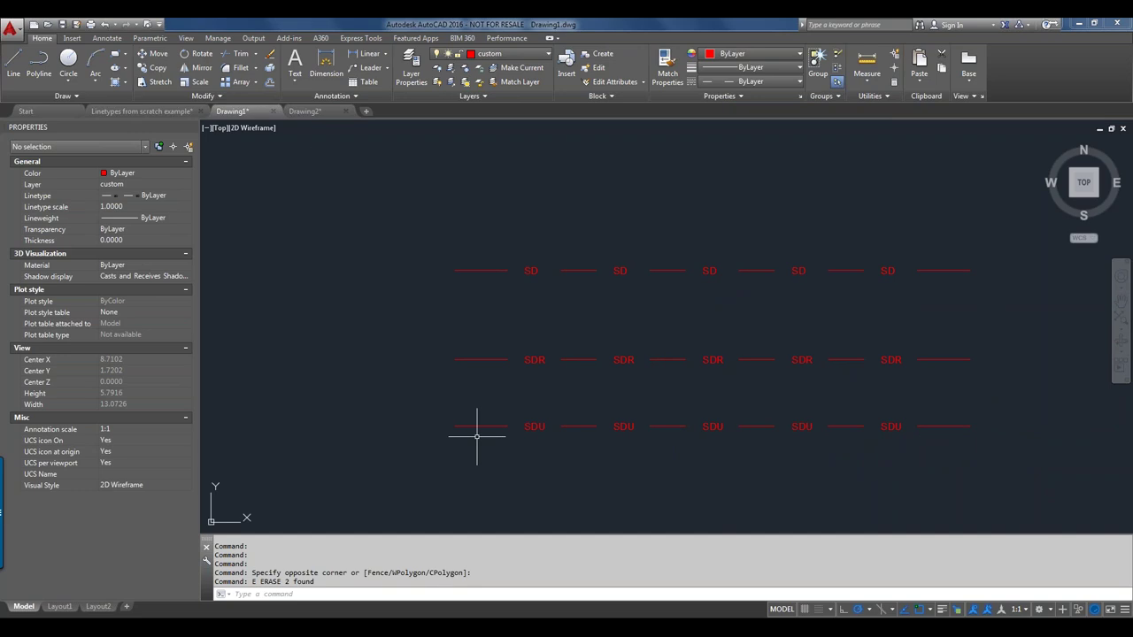
click(513, 256)
click(478, 459)
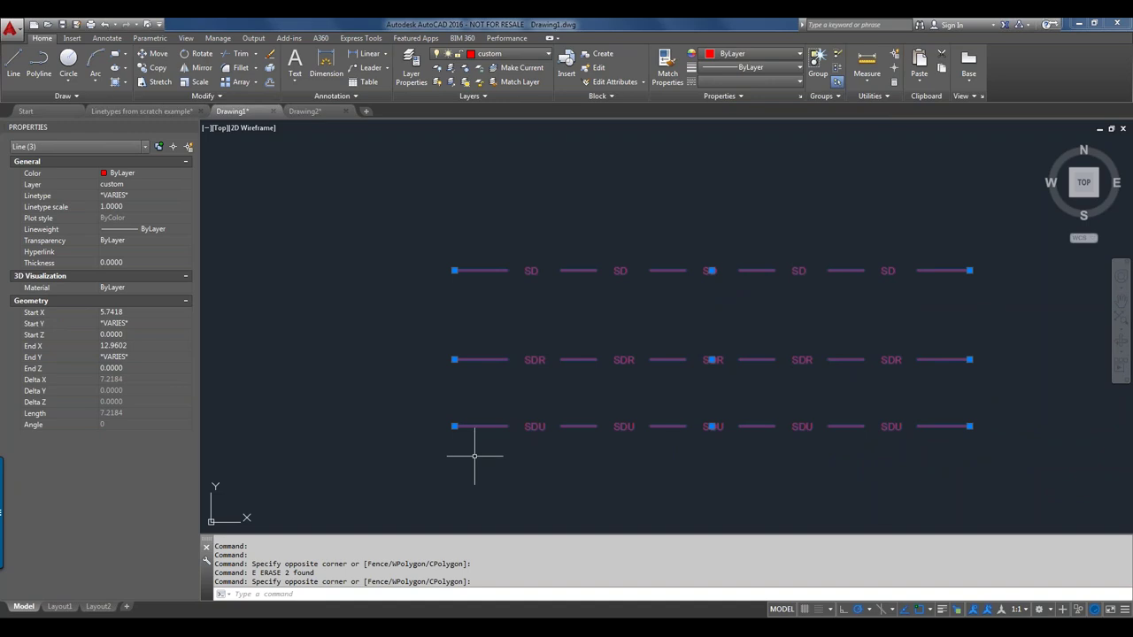
text(ro)
key(Return)
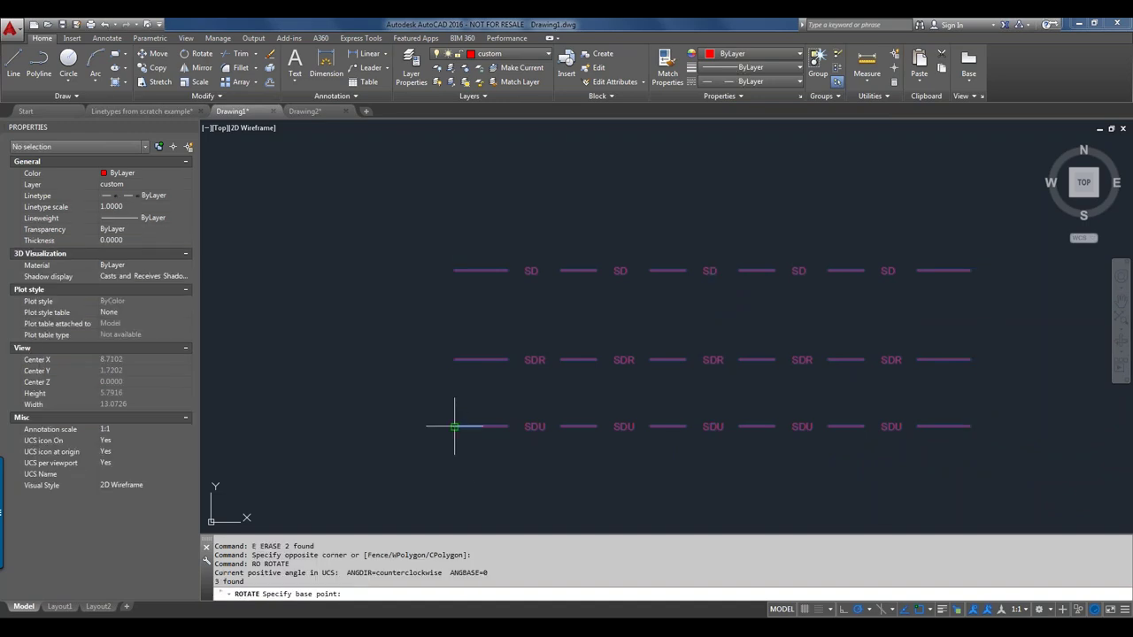
click(454, 427)
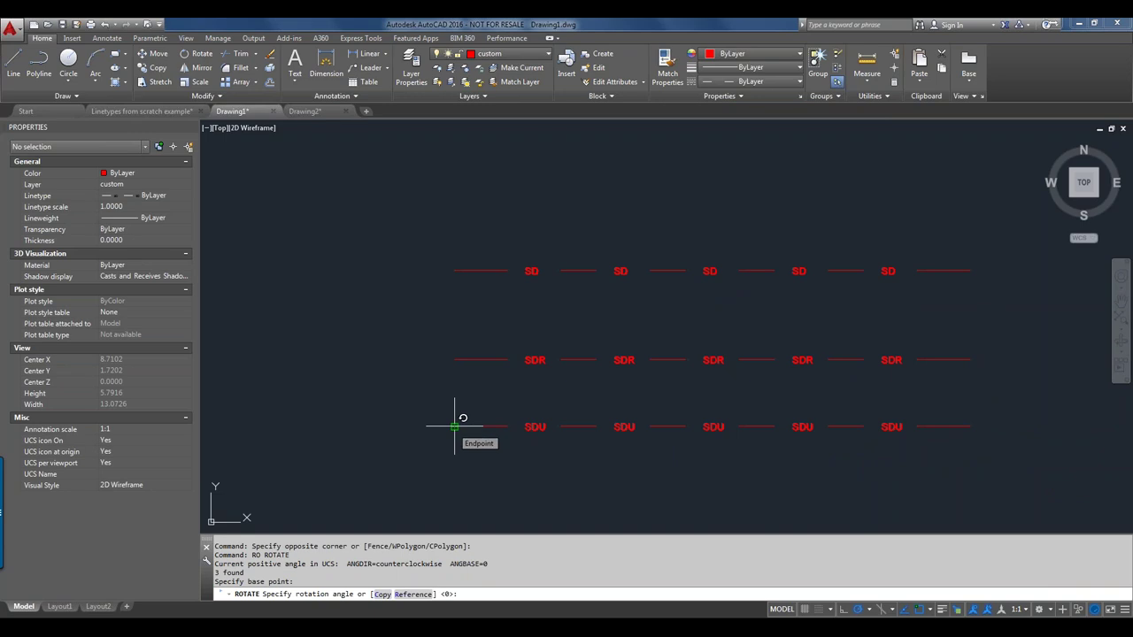
text(25)
key(Return)
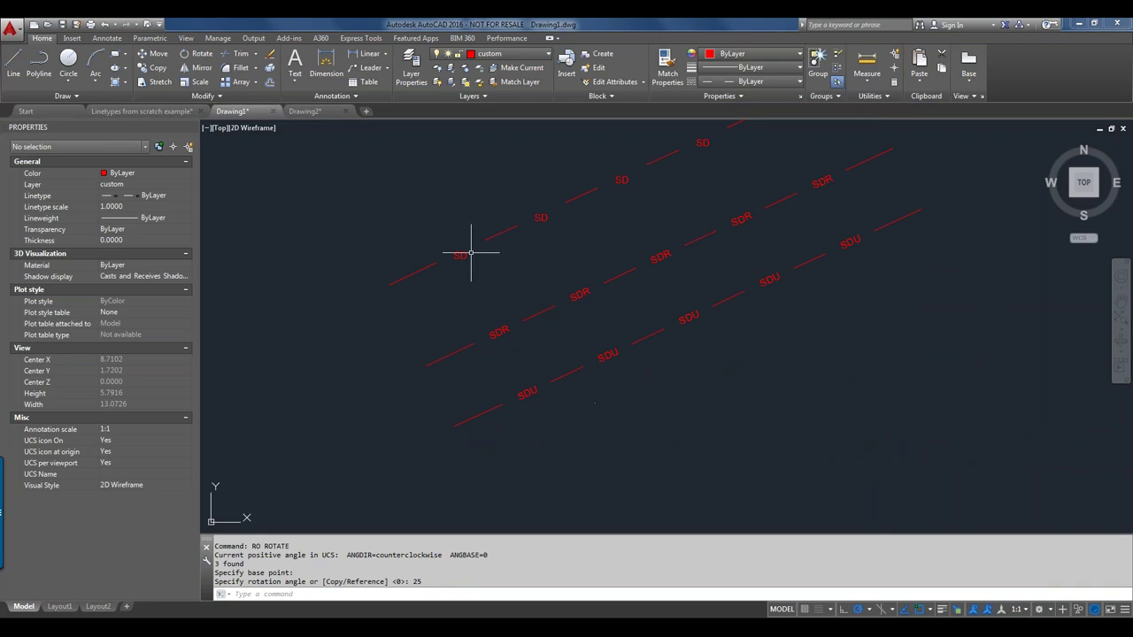
Step: Examine how the text labels are oriented on the rotated SD, SDR and SDU lines
scroll(471, 254, up, 4)
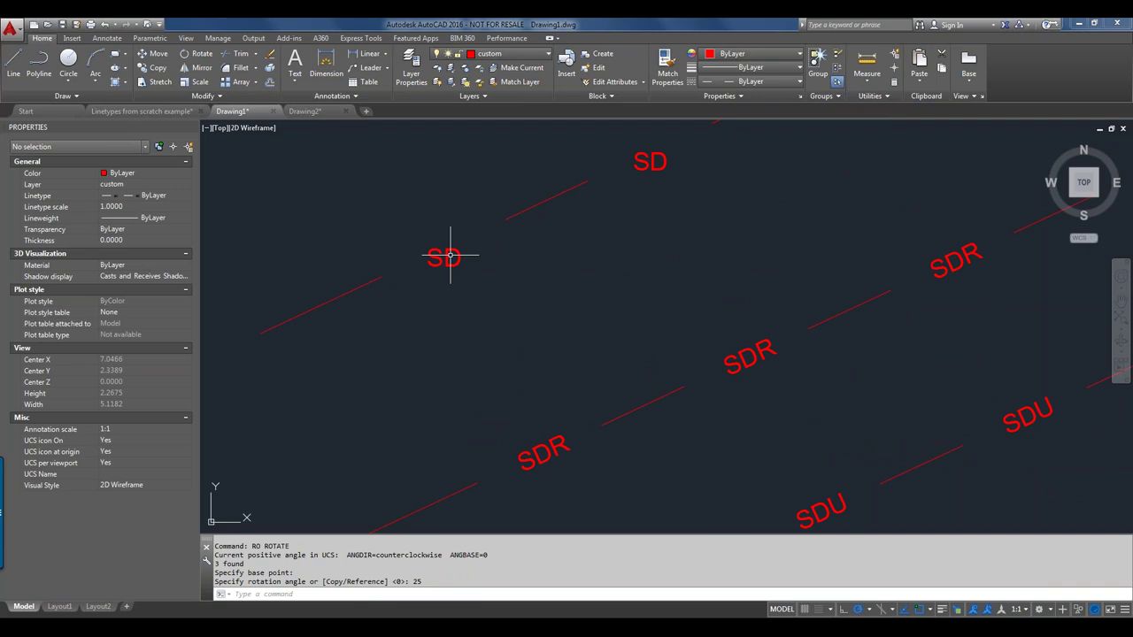
scroll(451, 255, down, 2)
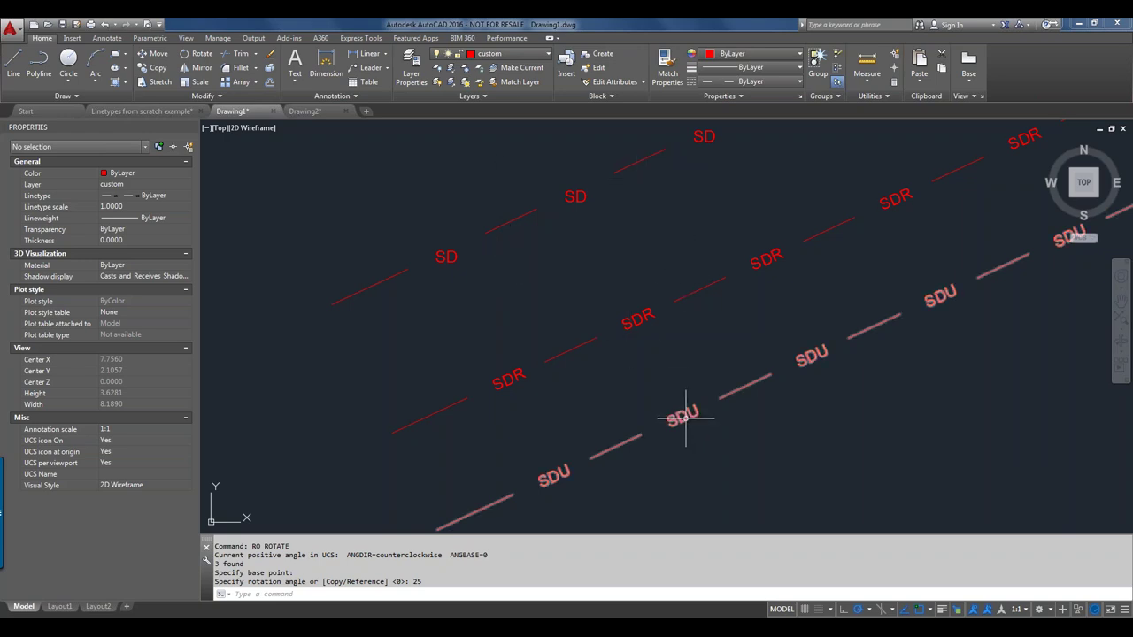
mouse_move(685, 417)
middle_down()
mouse_move(571, 396)
mouse_move(503, 366)
middle_up()
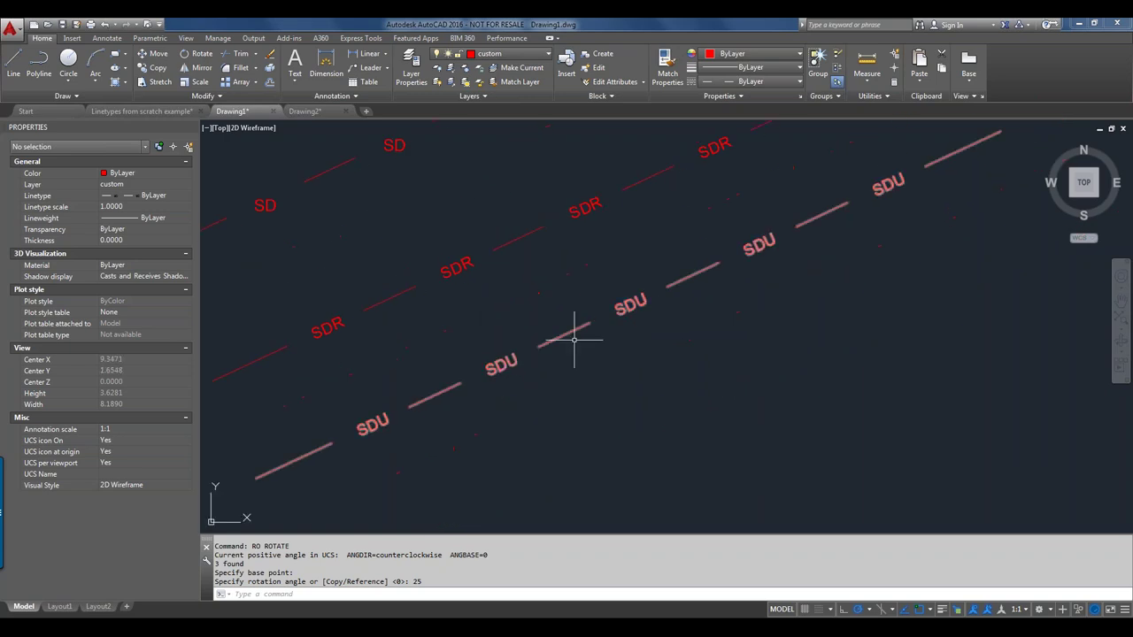
scroll(773, 321, down, 2)
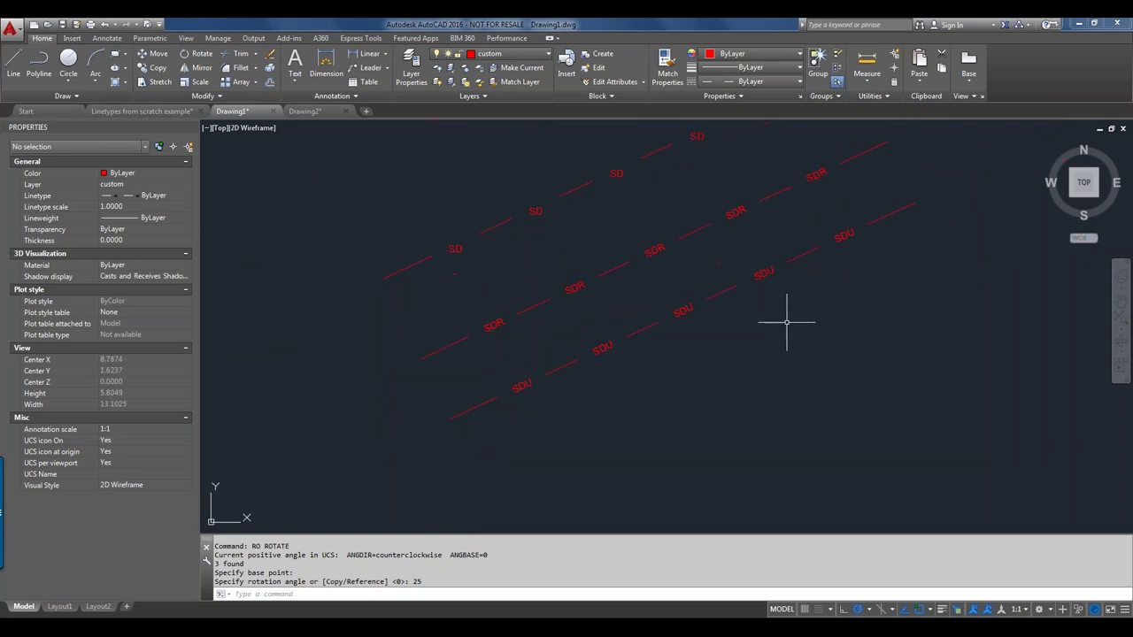
middle_drag(786, 323, 433, 274)
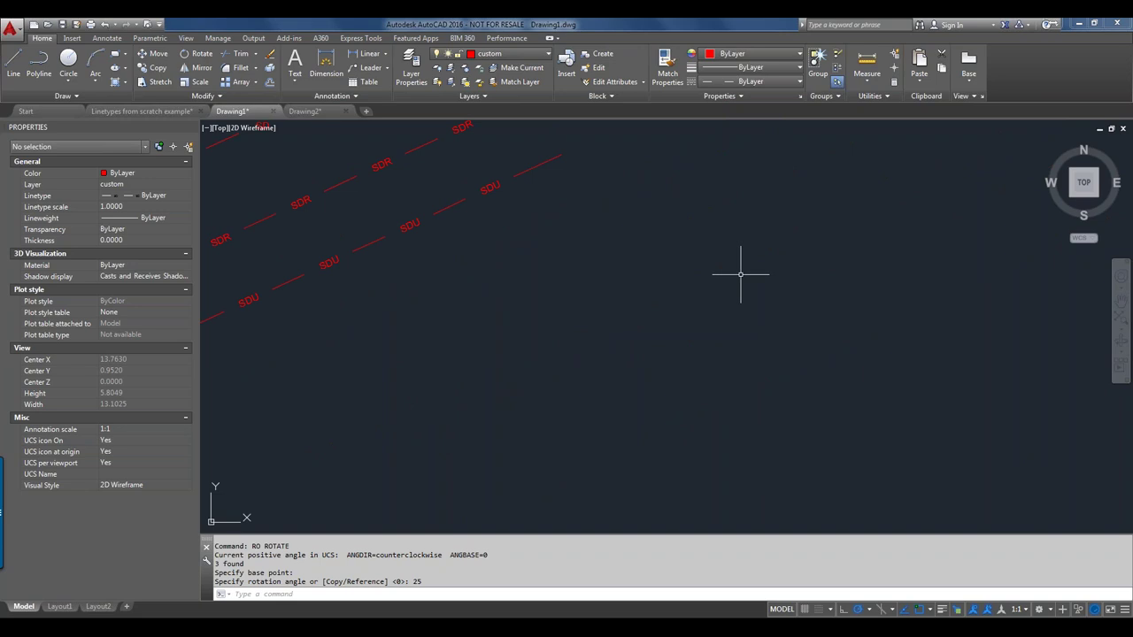
click(416, 149)
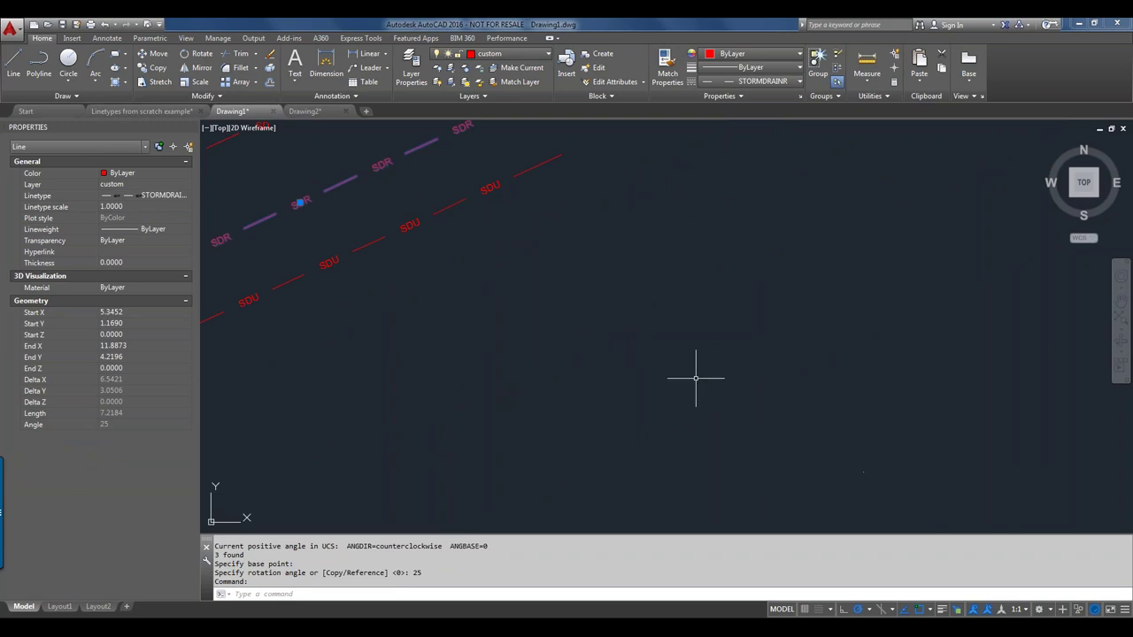
key(Escape)
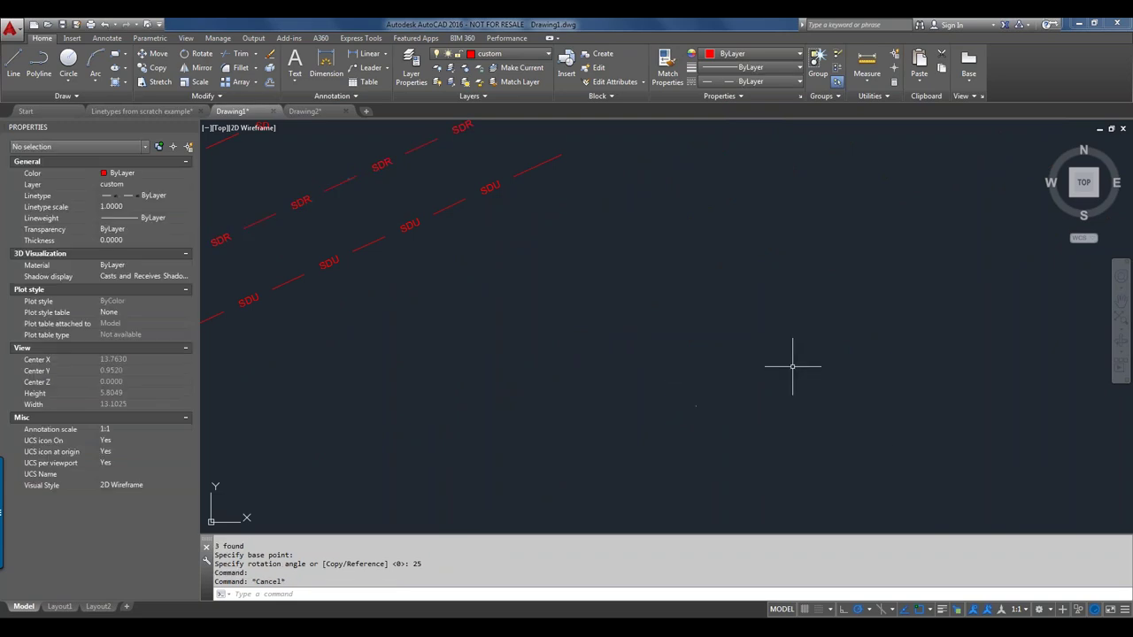
Step: Draw a circle with a radius of about 2.2 units in the empty area right of the rotated lines
text(c)
key(Return)
click(790, 216)
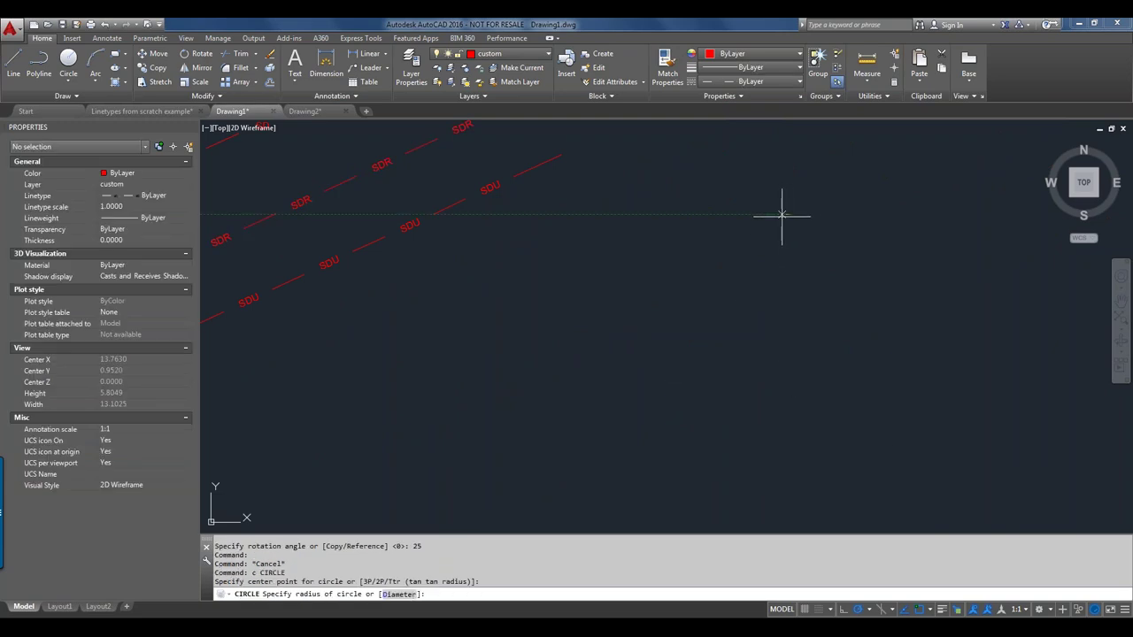
click(640, 258)
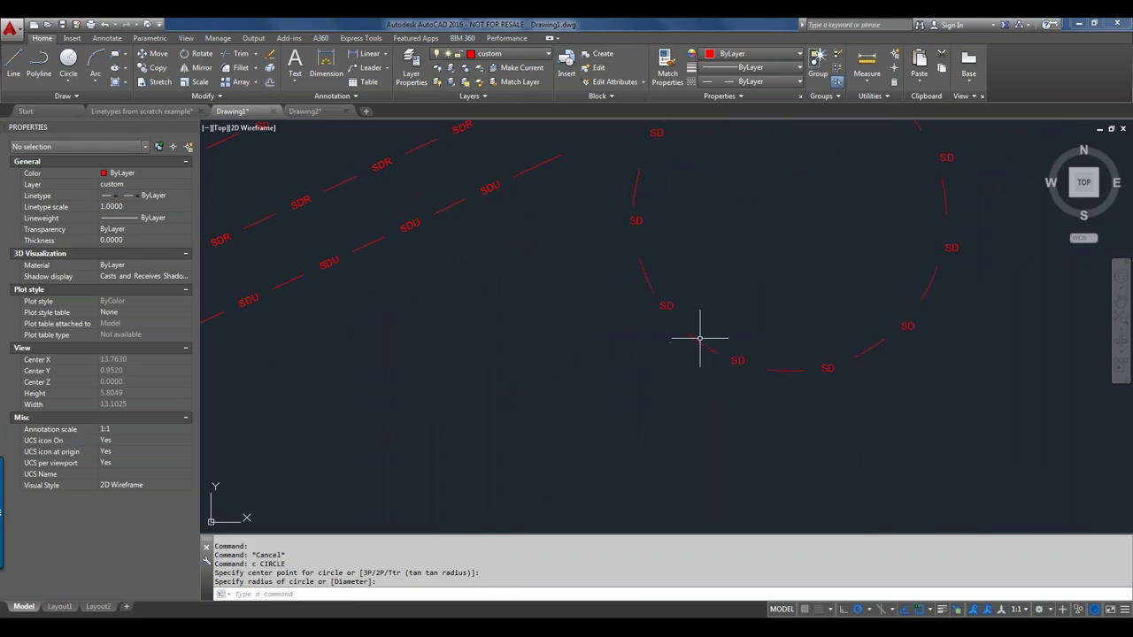
Step: Set the circle's linetype to STORMDRAINR and inspect the label orientation around its circumference
middle_drag(725, 334, 703, 381)
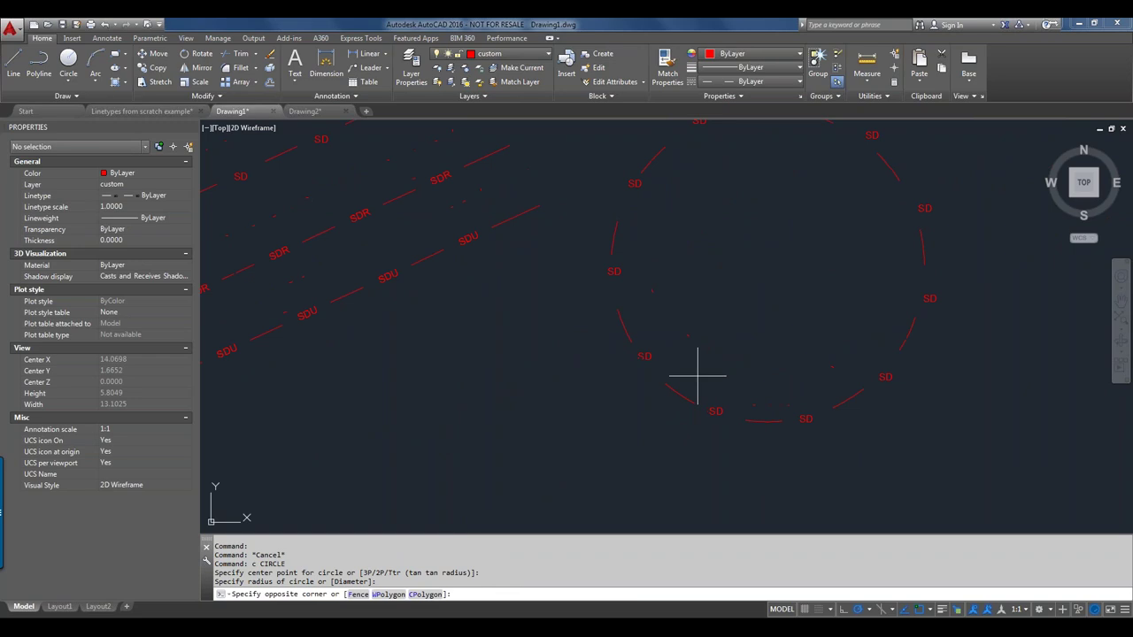
click(700, 376)
click(645, 420)
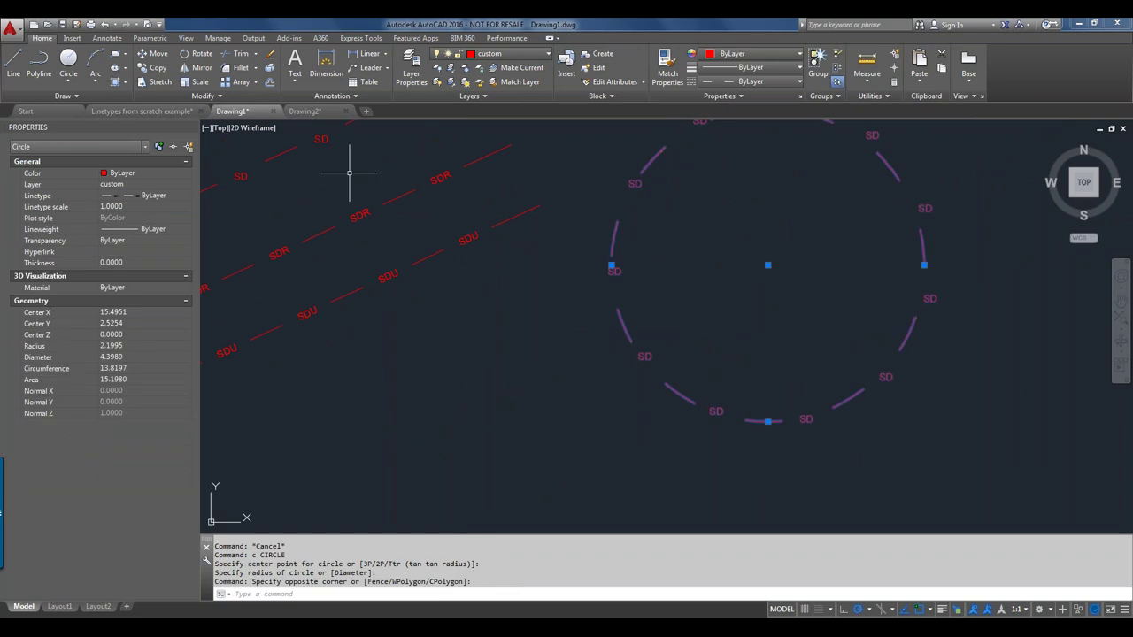
click(176, 194)
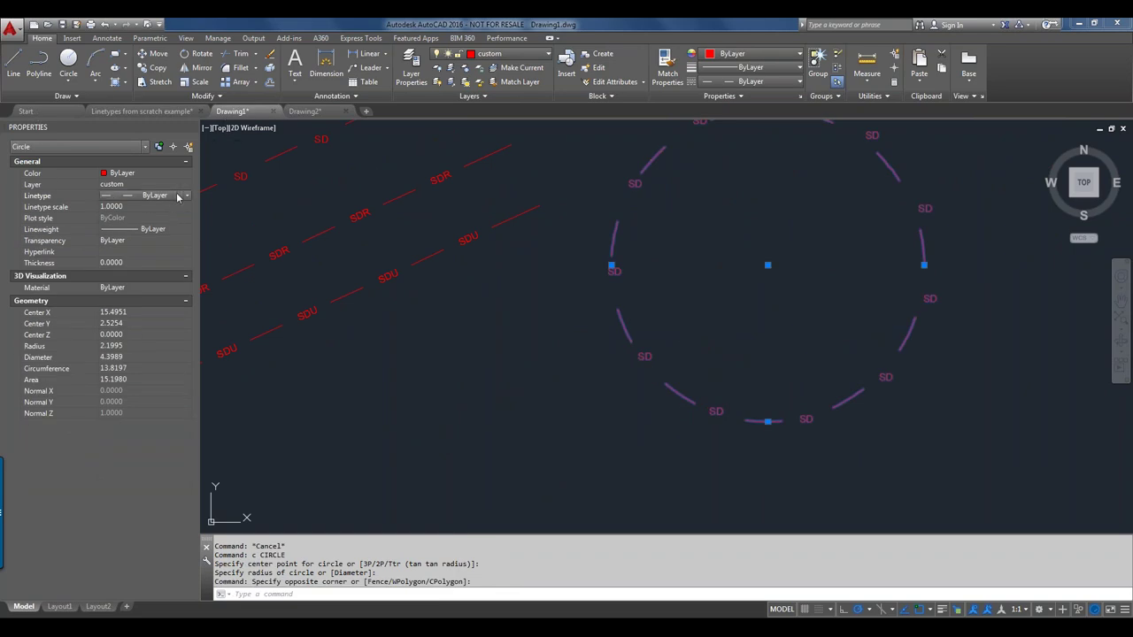
click(178, 196)
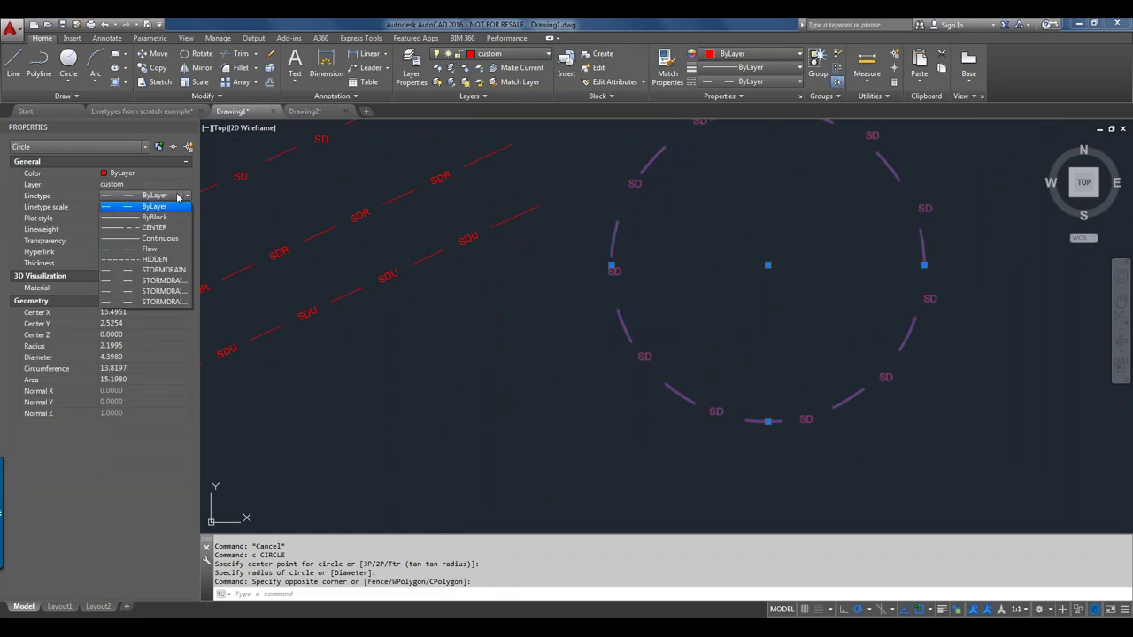
click(181, 291)
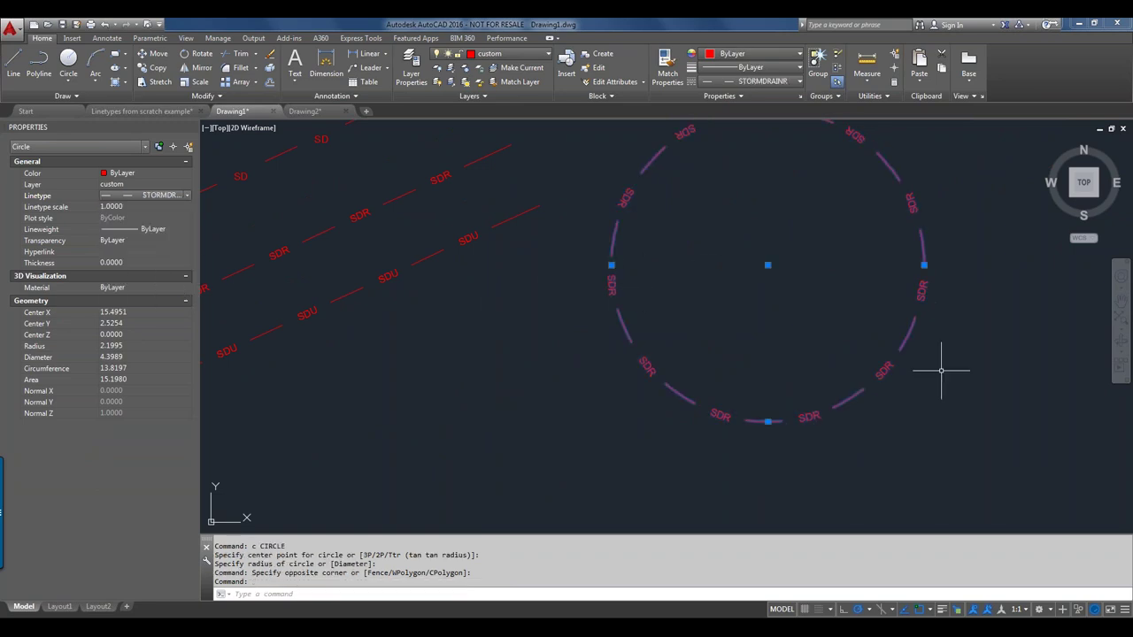
middle_drag(937, 230, 899, 298)
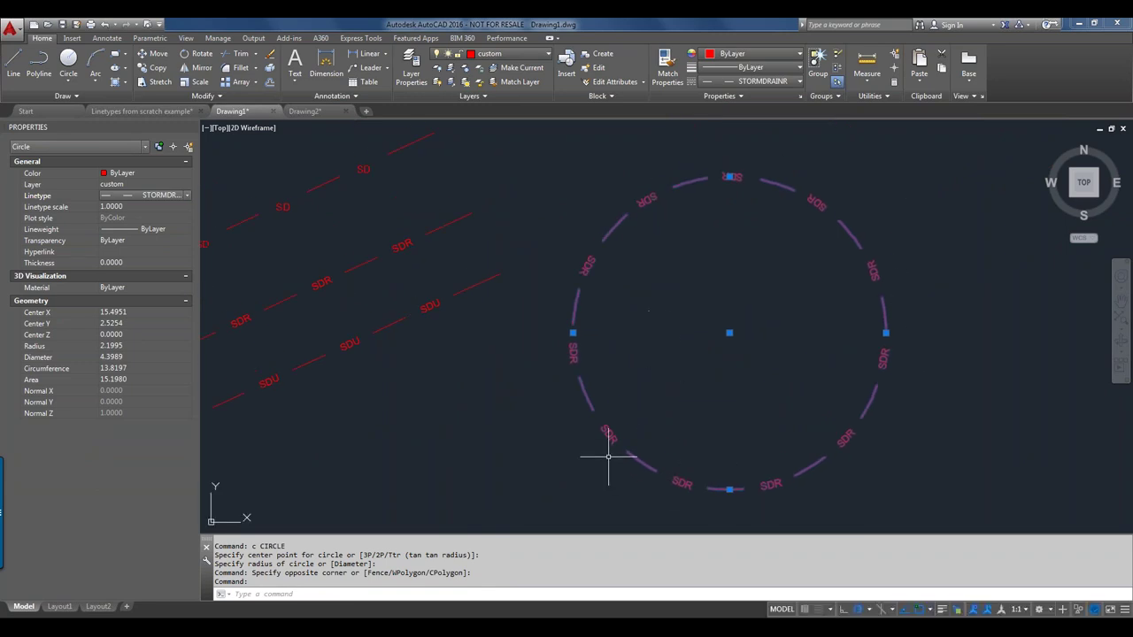
key(Escape)
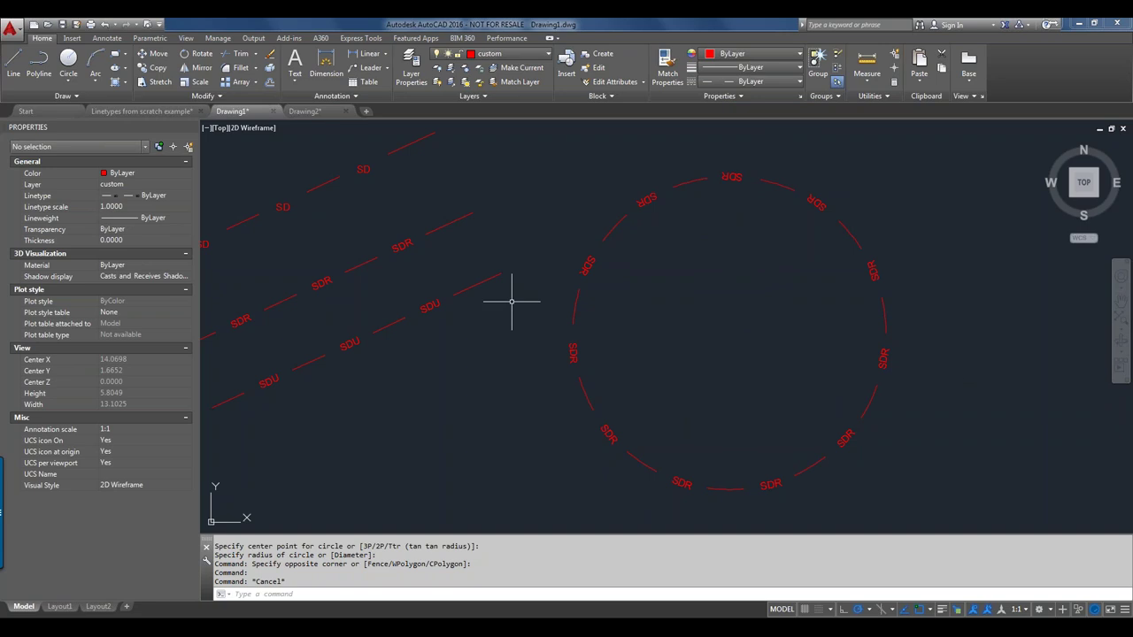
Step: Change the circle's linetype to STORMDRAINU and clear the selection
scroll(766, 269, down, 2)
click(846, 244)
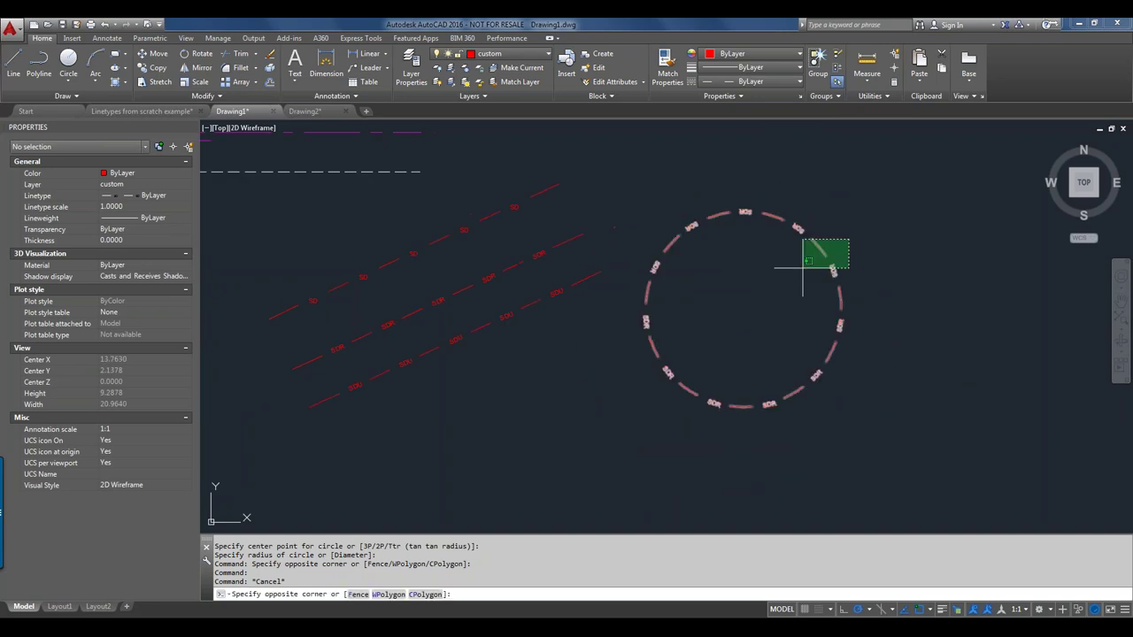
click(807, 272)
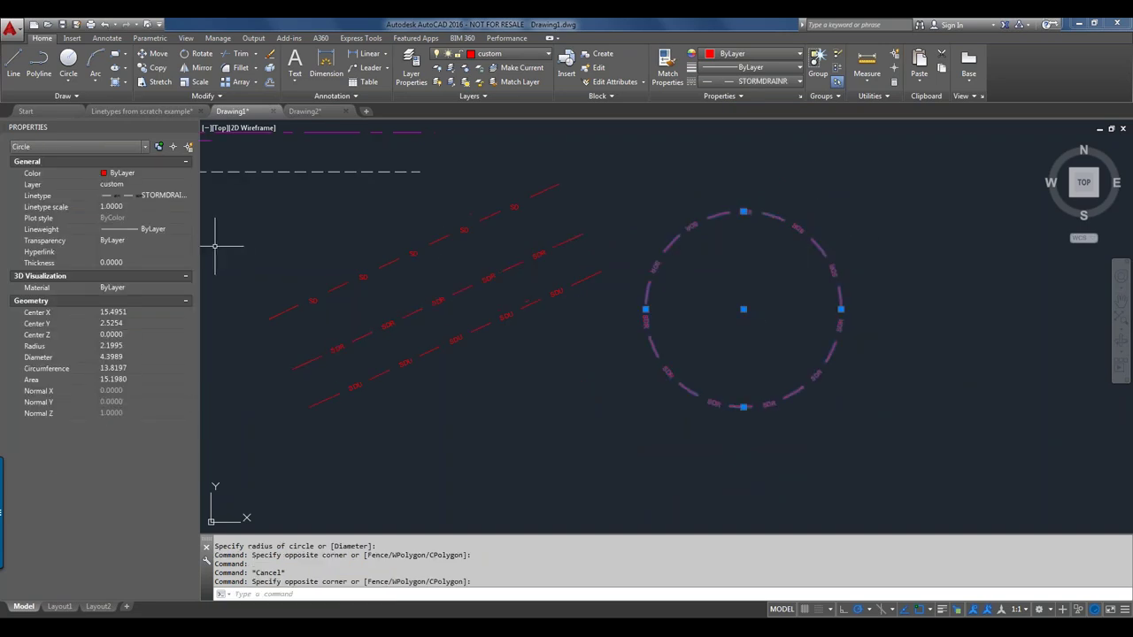
click(181, 196)
click(182, 200)
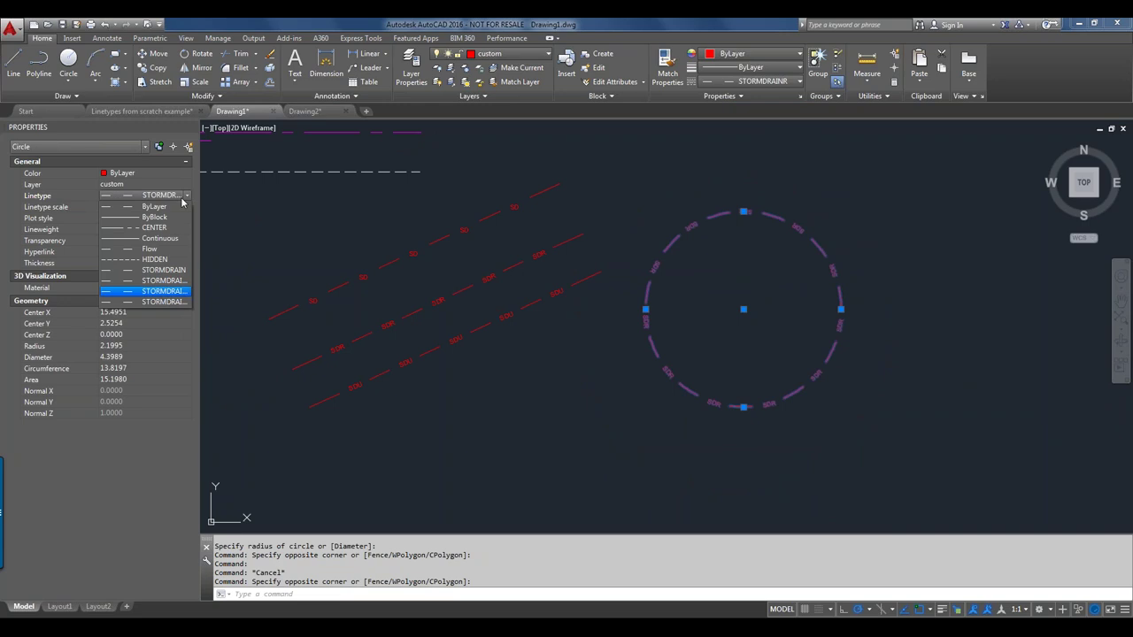
click(173, 301)
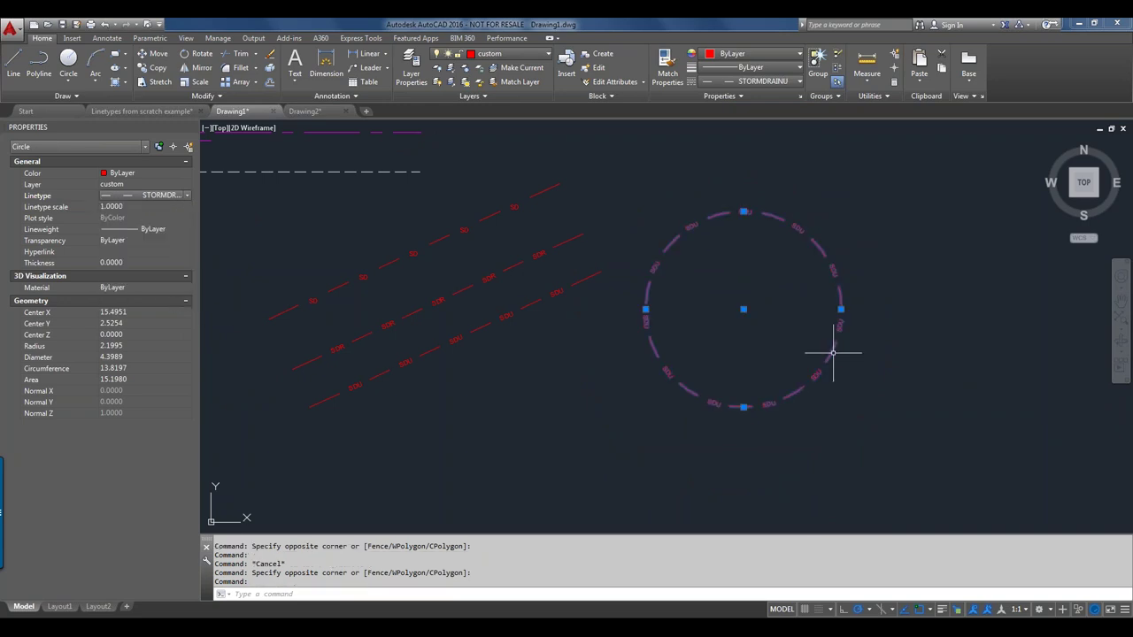
key(Escape)
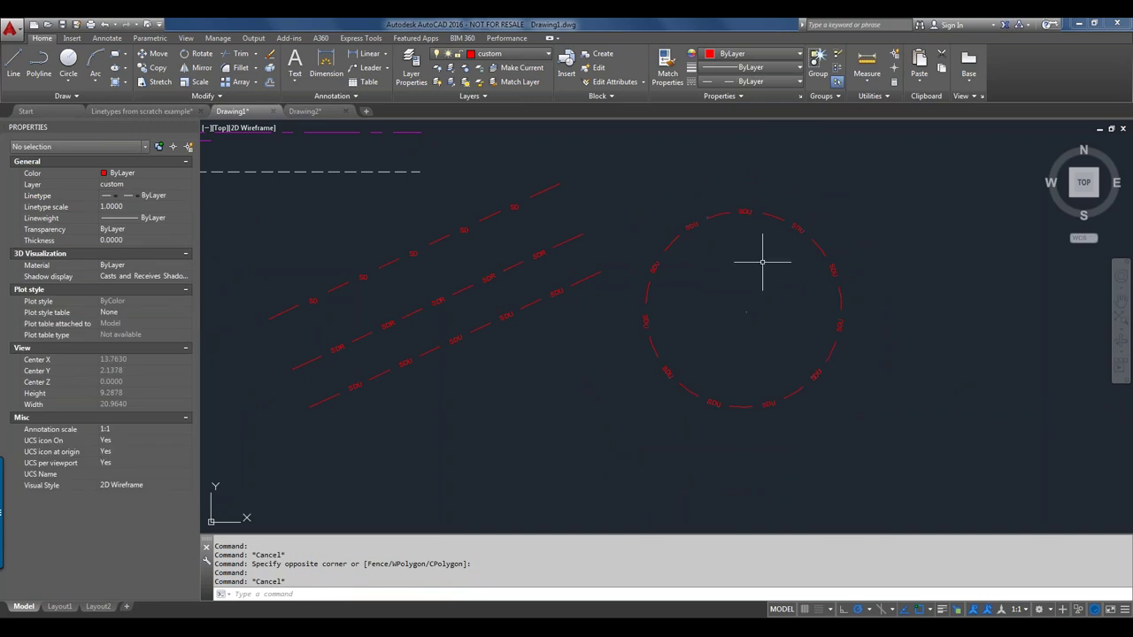
Step: Examine the U=0.0 text rotation entry of the GAS_LINE definition in acad.lin in TextPad, then return to the SDU circle in AutoCAD
scroll(770, 285, up, 2)
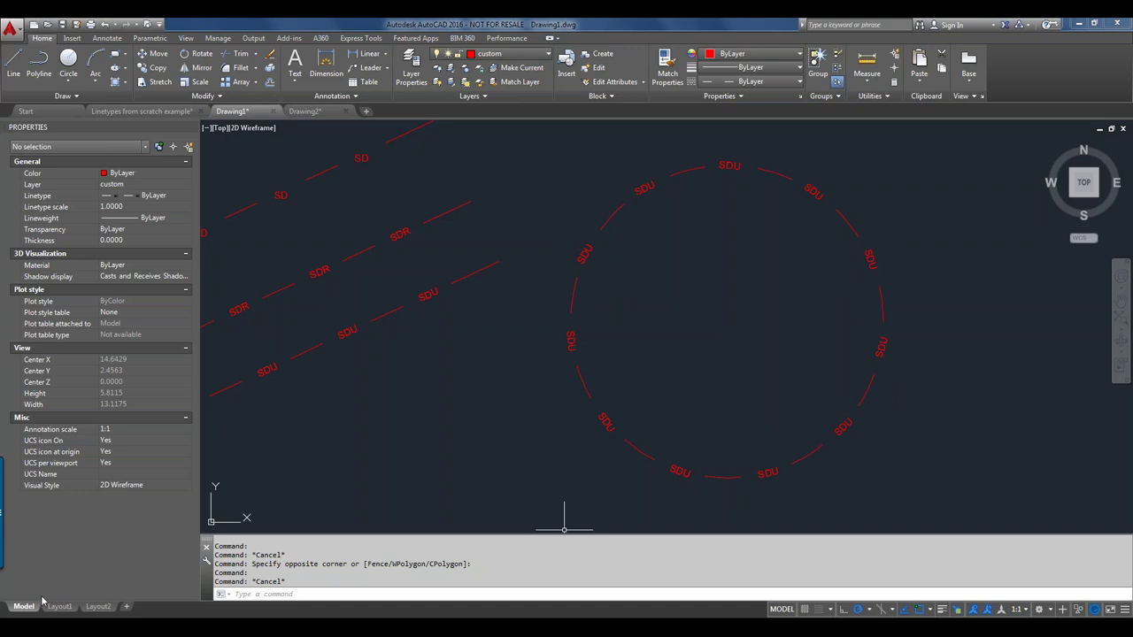
click(276, 633)
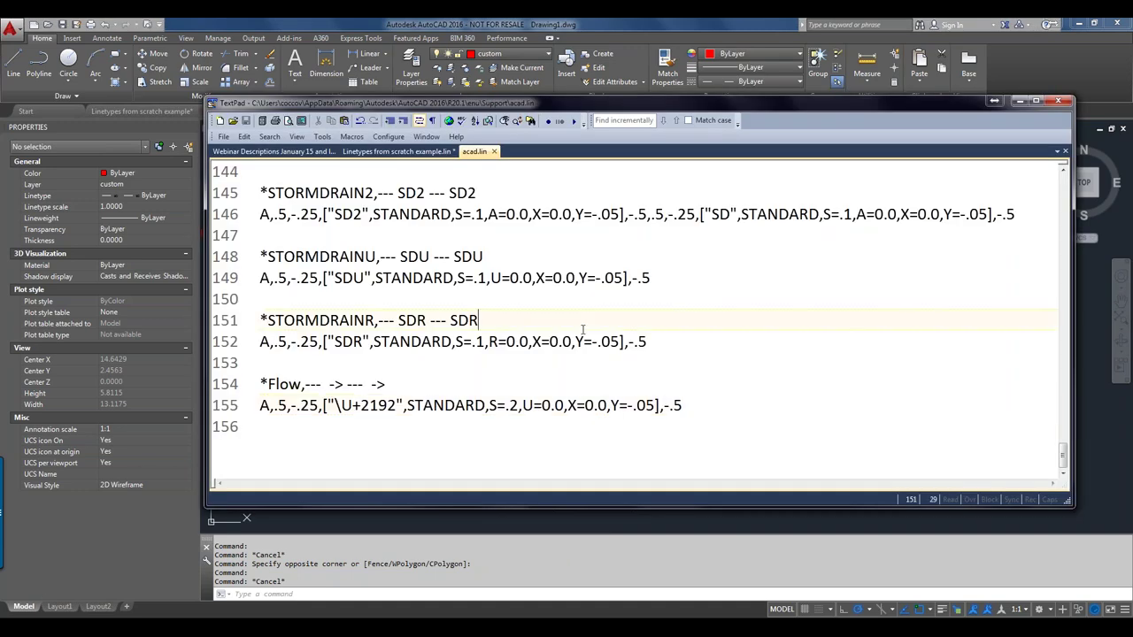
scroll(550, 350, up, 8)
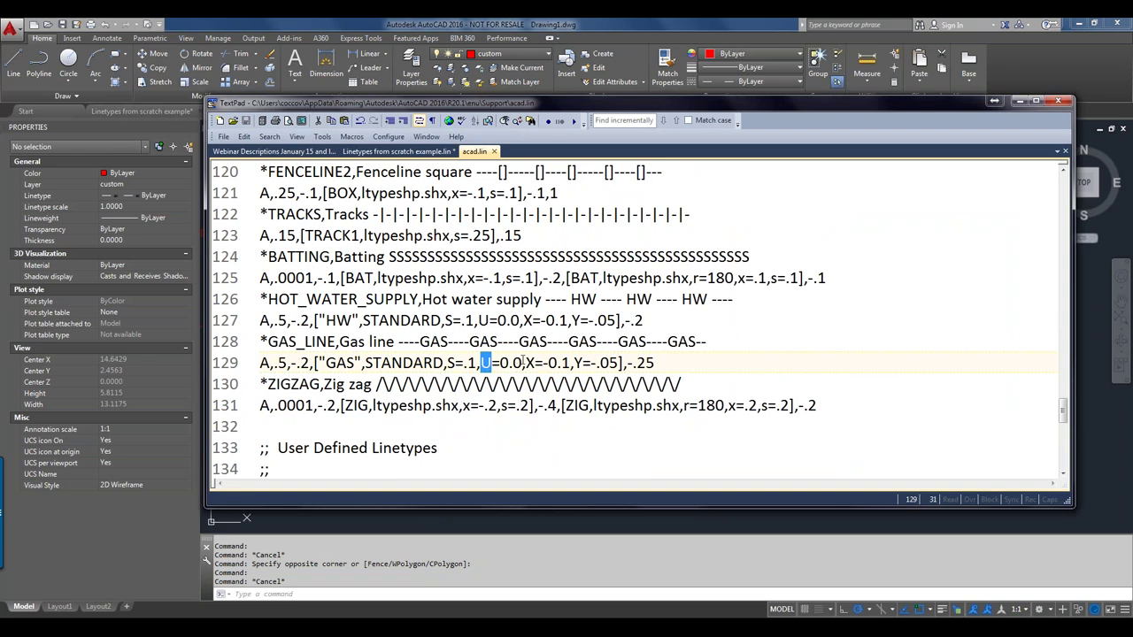
click(523, 363)
drag(523, 363, 492, 363)
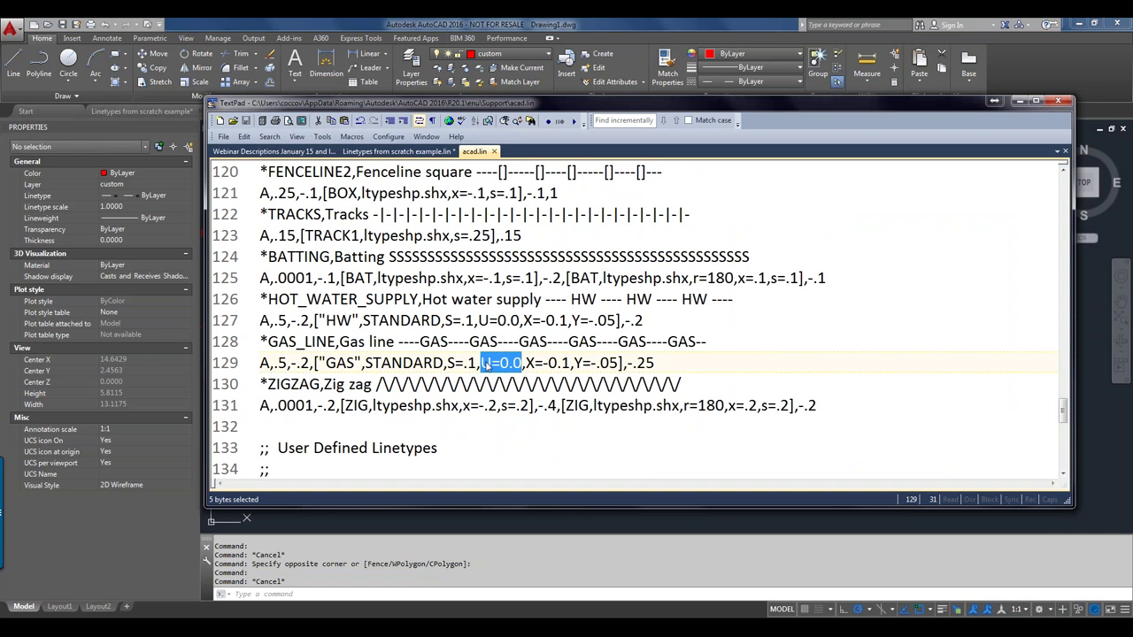
click(492, 363)
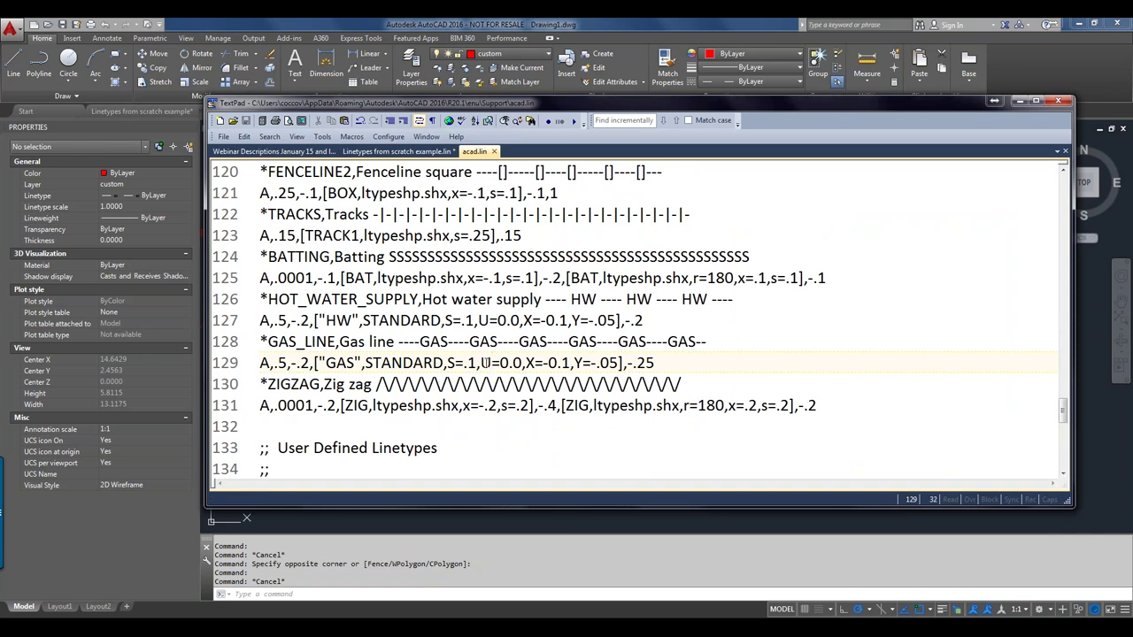
drag(492, 363, 480, 363)
click(1019, 101)
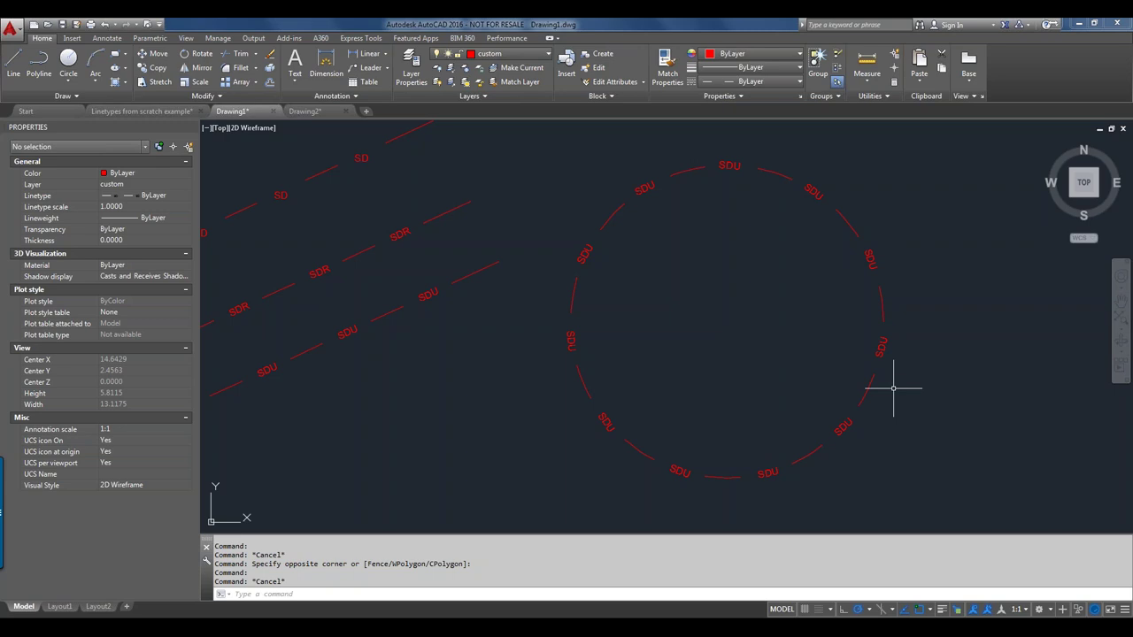
Step: Switch to PowerPoint, open the recent 2016.02.11 Beyond the Basics presentation and start its slide show
click(1078, 25)
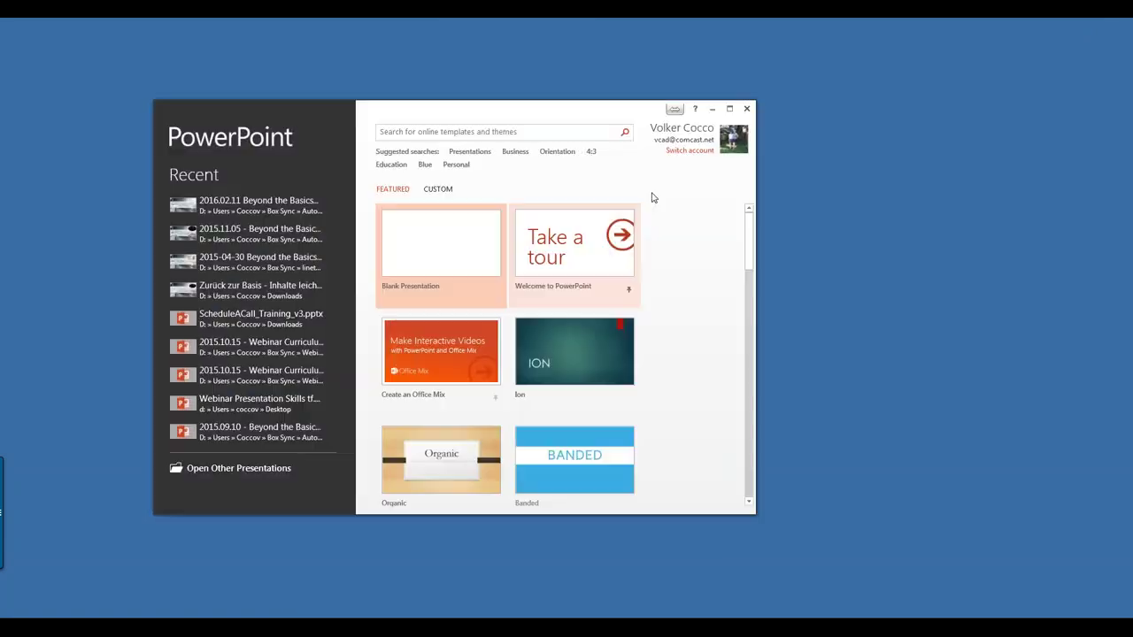
click(259, 217)
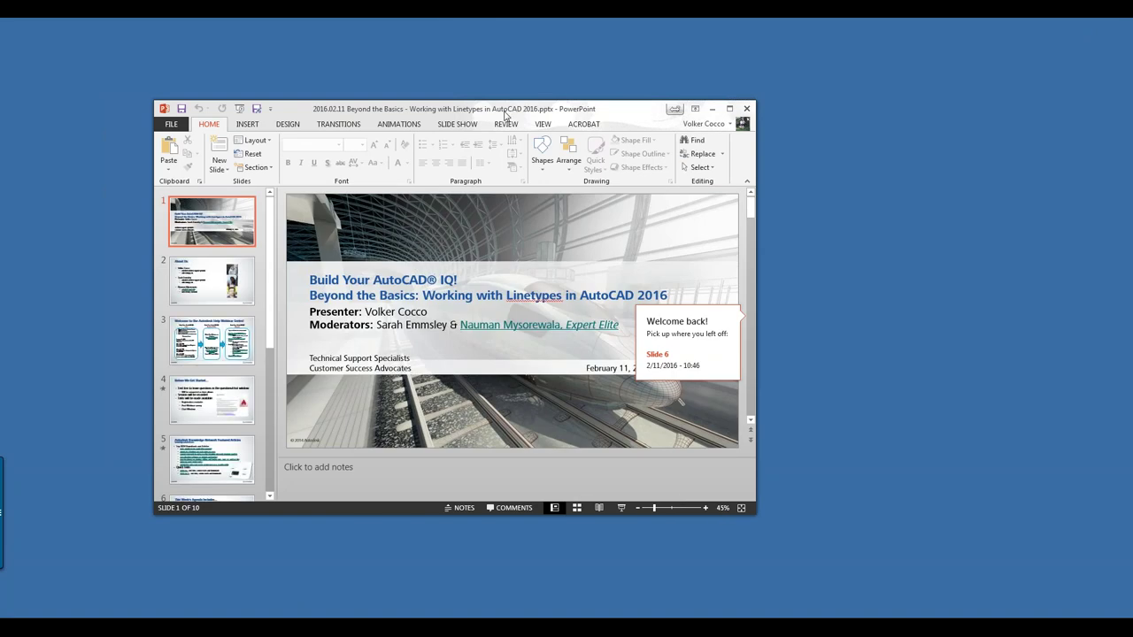
double_click(505, 113)
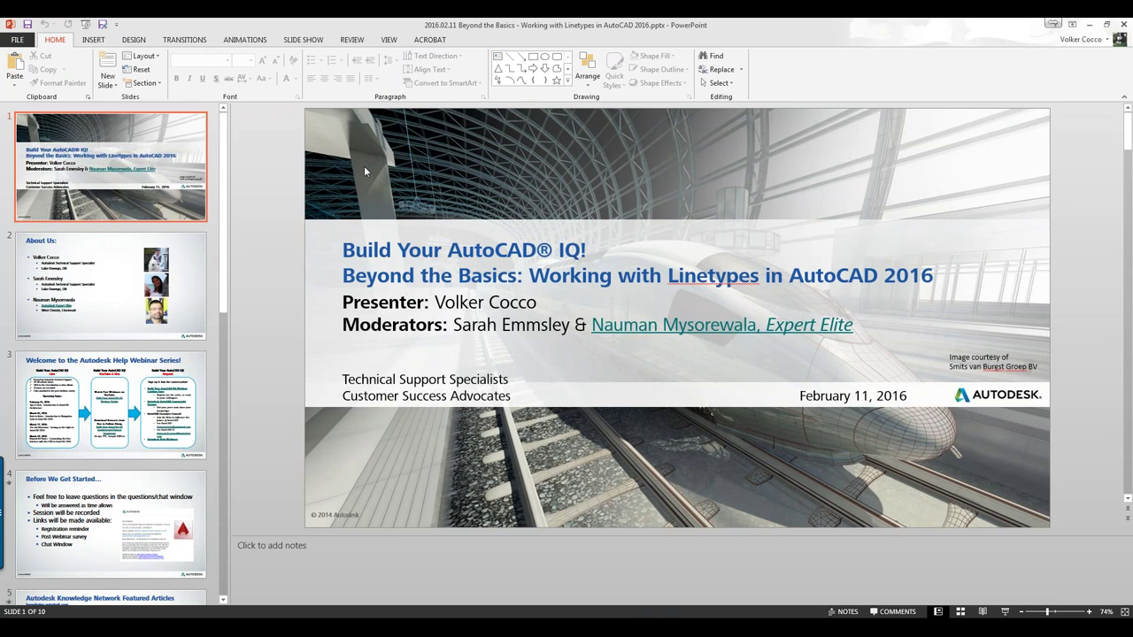
key(F5)
Step: Page through the slide show past the featured articles and agenda to the Additional Resources slide
scroll(598, 236, down, 3)
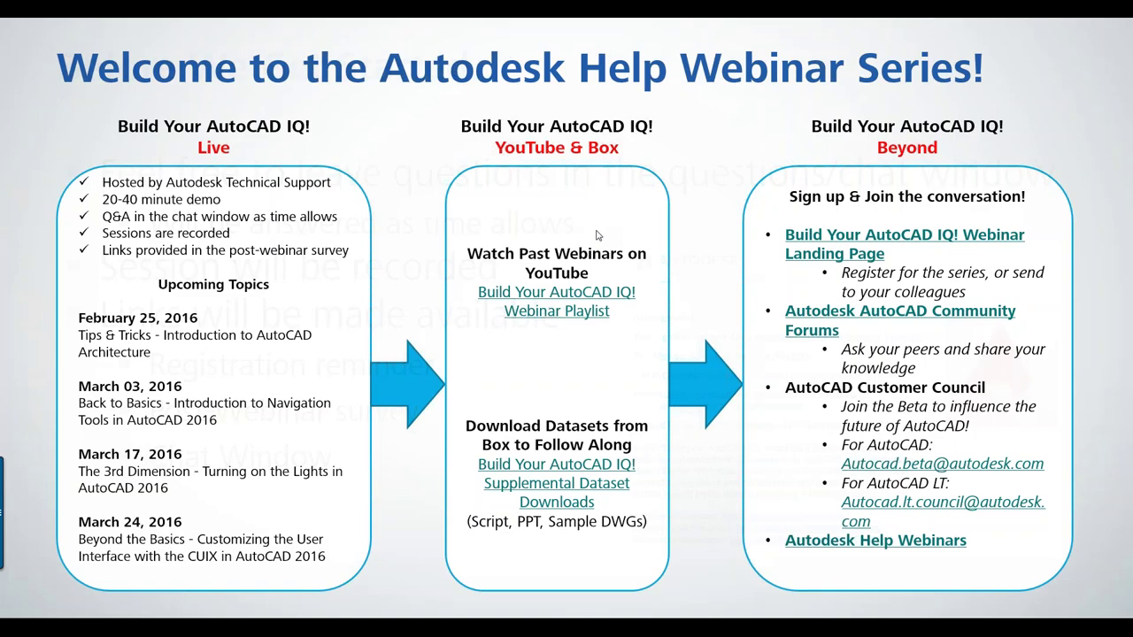
scroll(598, 235, up, 1)
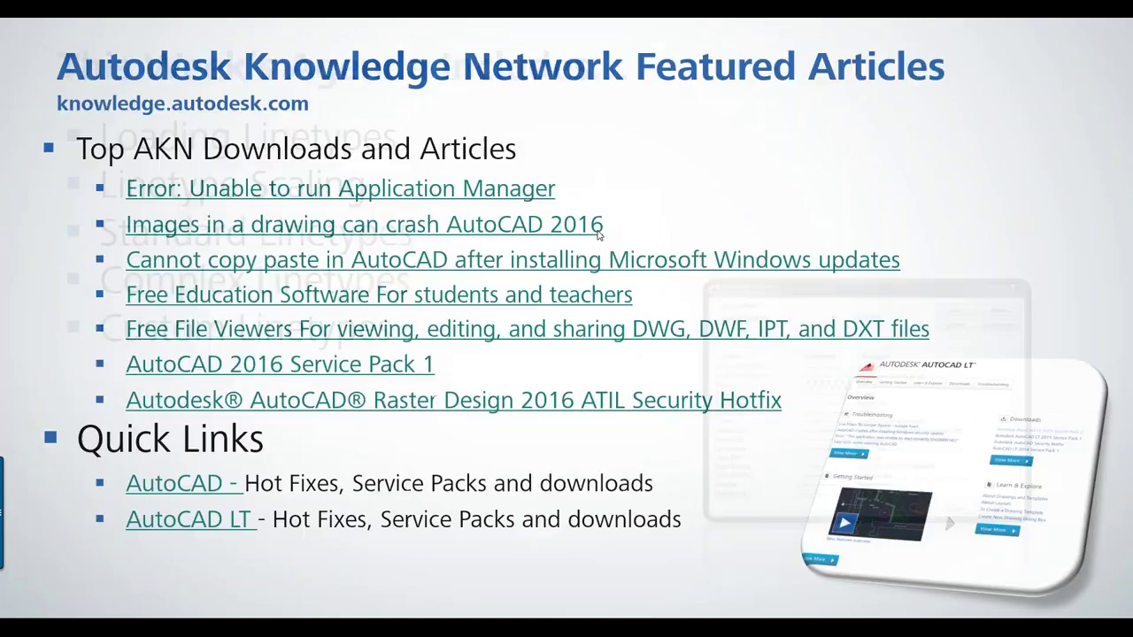
scroll(600, 235, down, 1)
scroll(600, 236, up, 1)
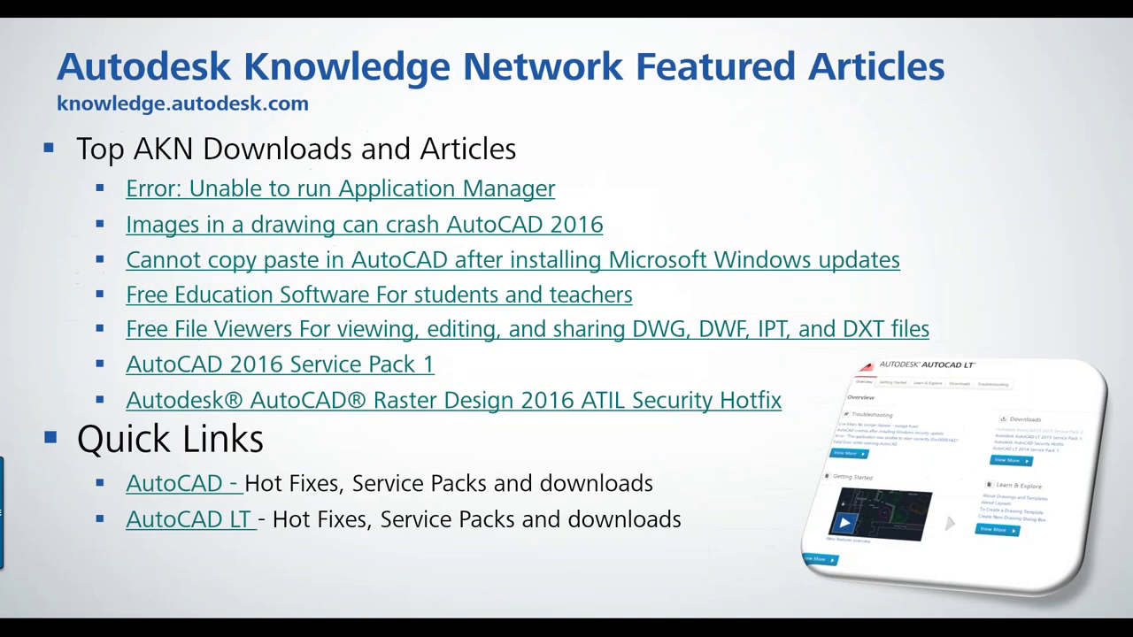
scroll(582, 224, down, 1)
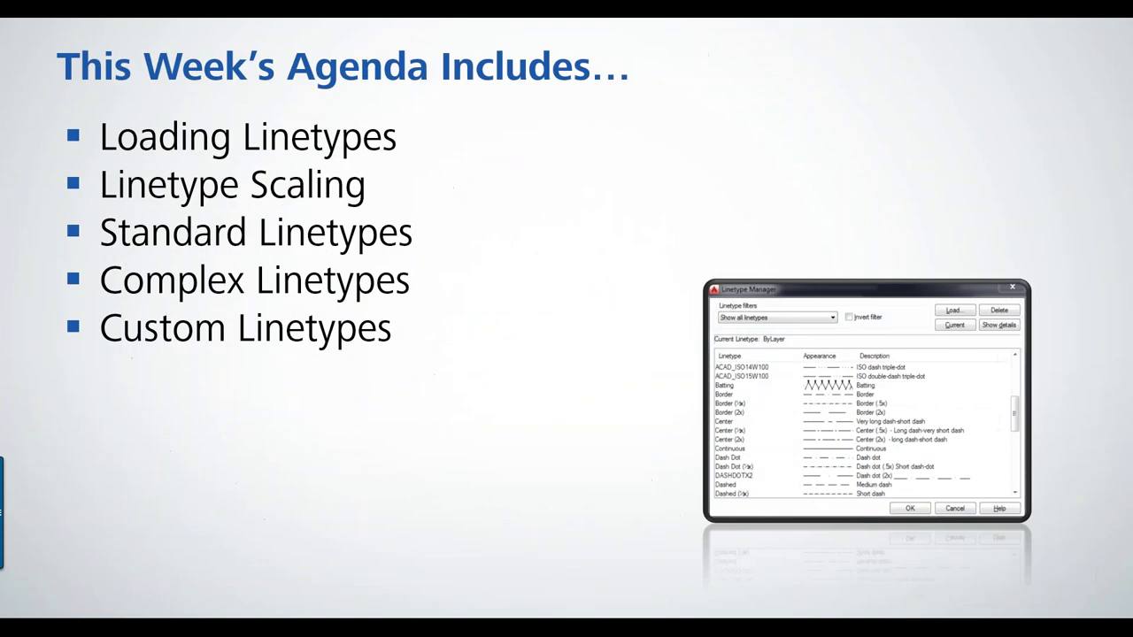
scroll(581, 224, down, 1)
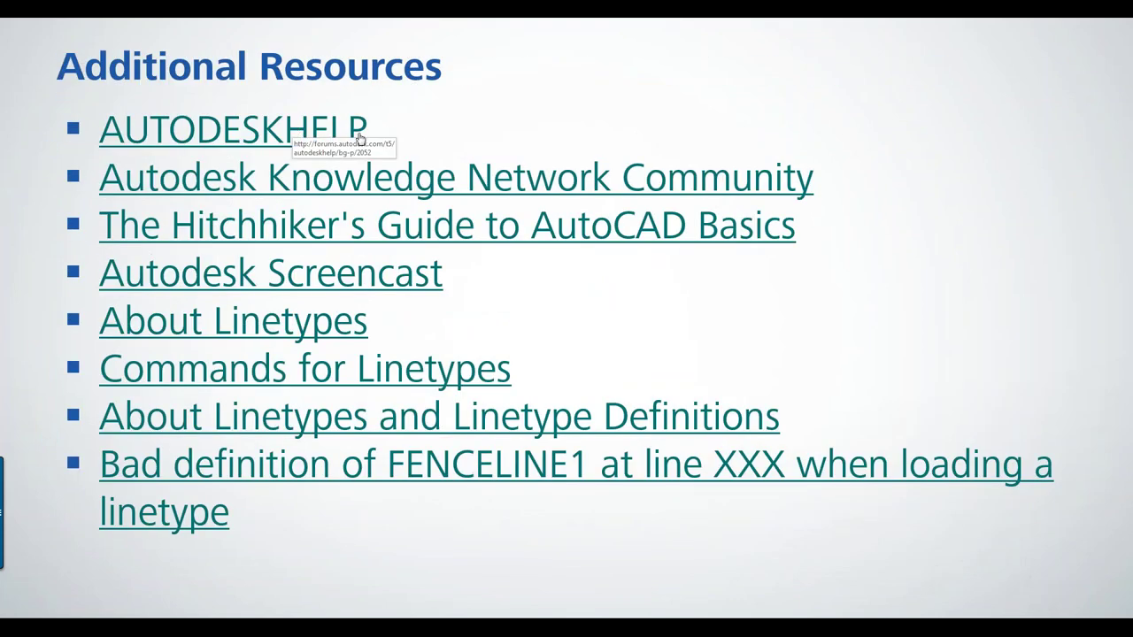
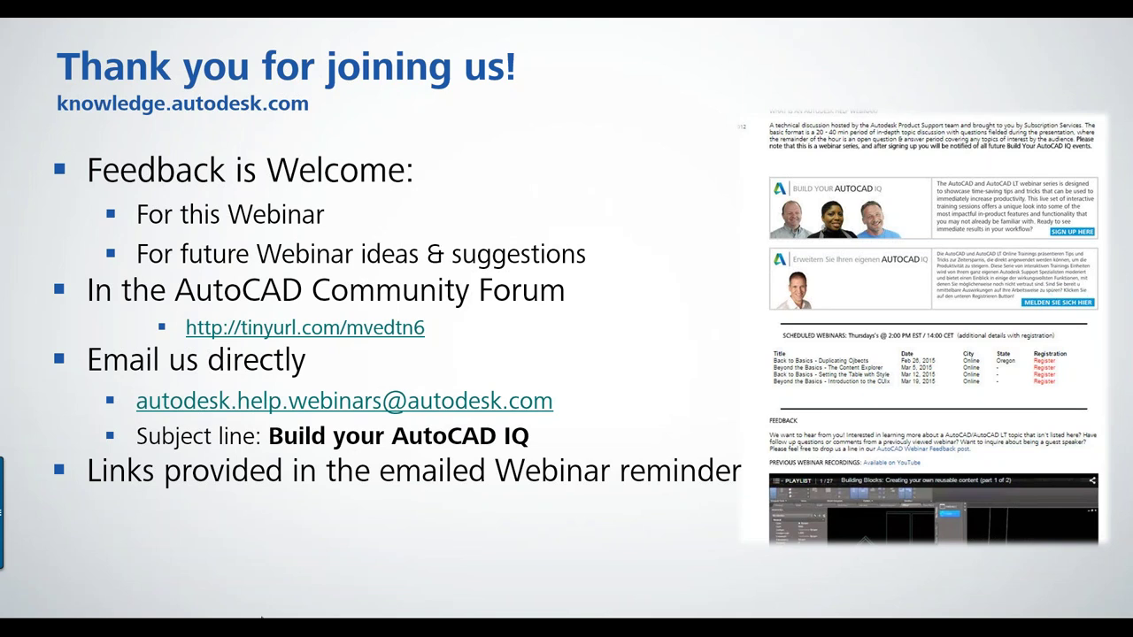
Step: Bring up Drawing2 in AutoCAD, then switch to acad.lin in TextPad and maximize its window
mouse_move(205, 627)
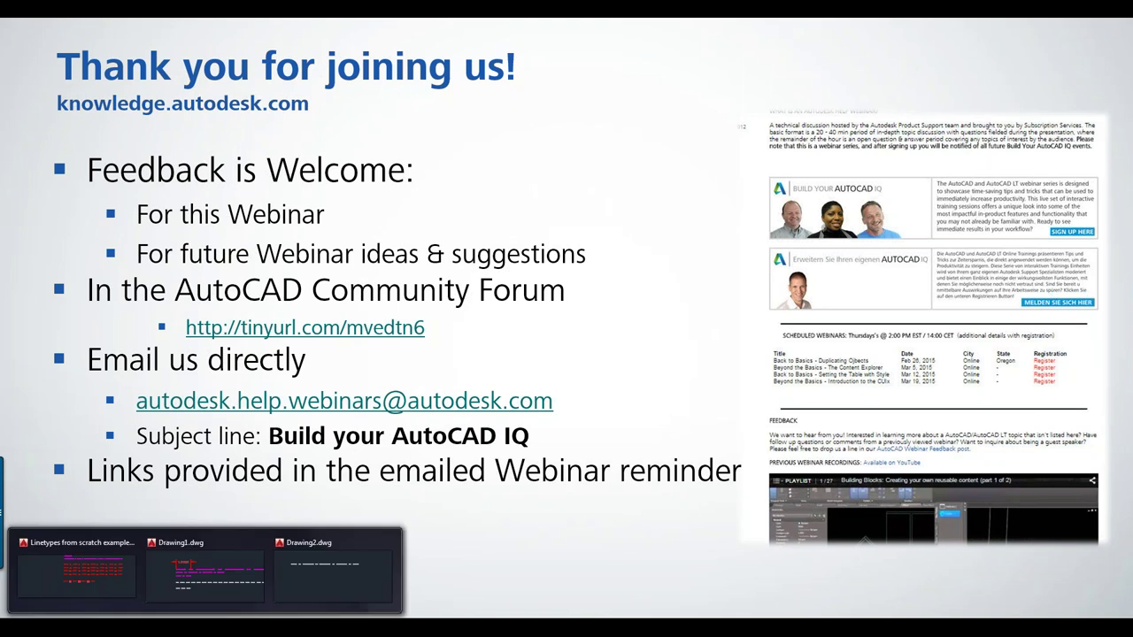
click(323, 584)
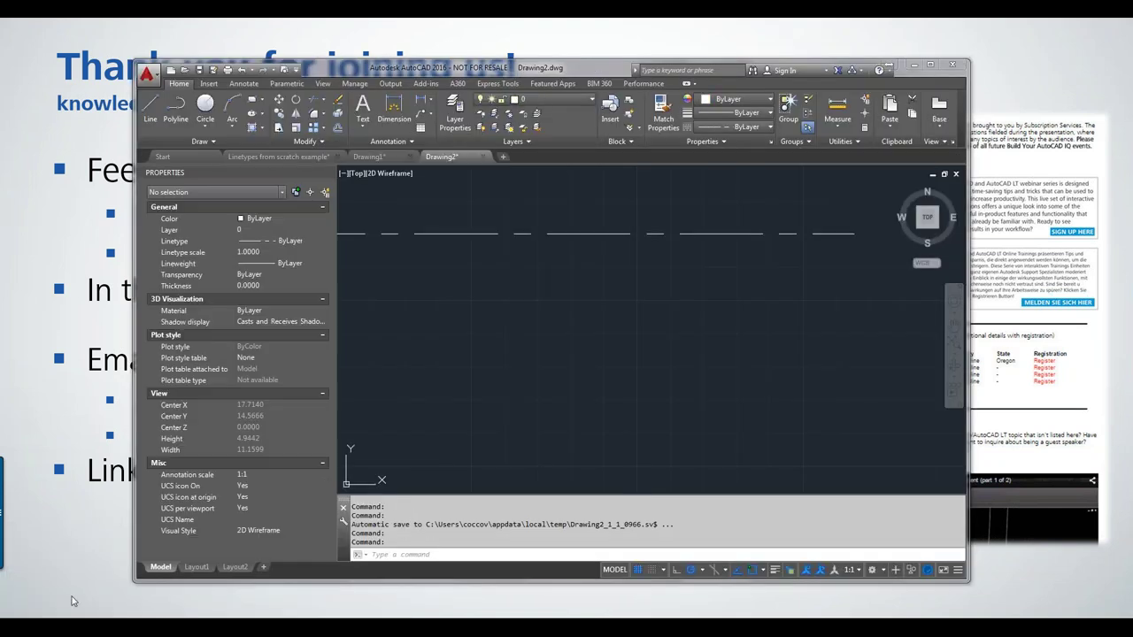
click(428, 590)
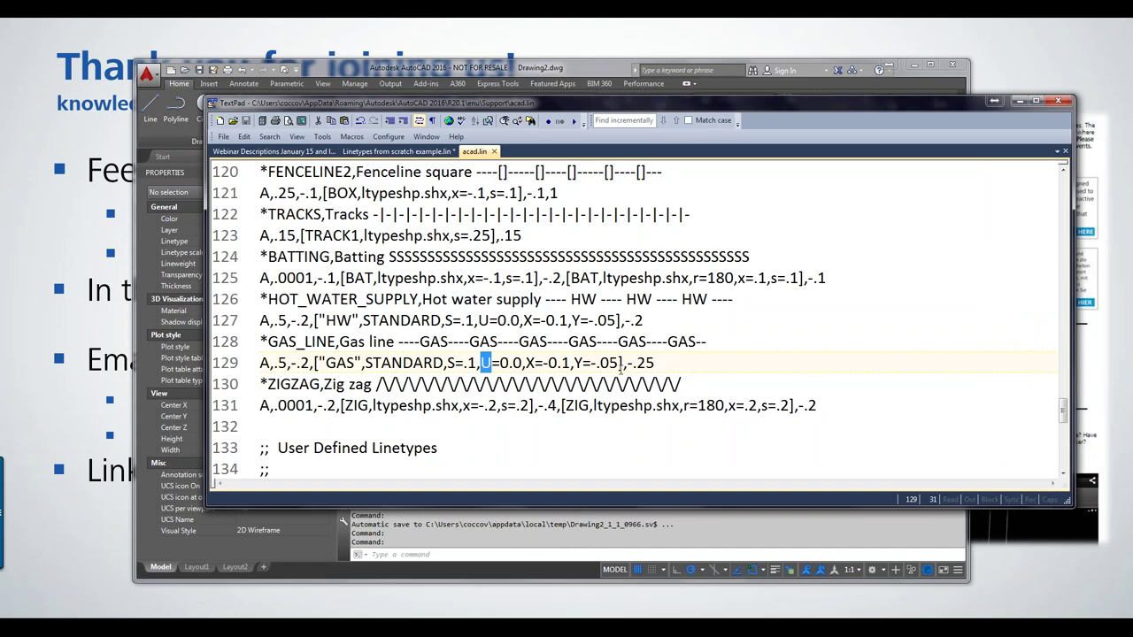
double_click(656, 98)
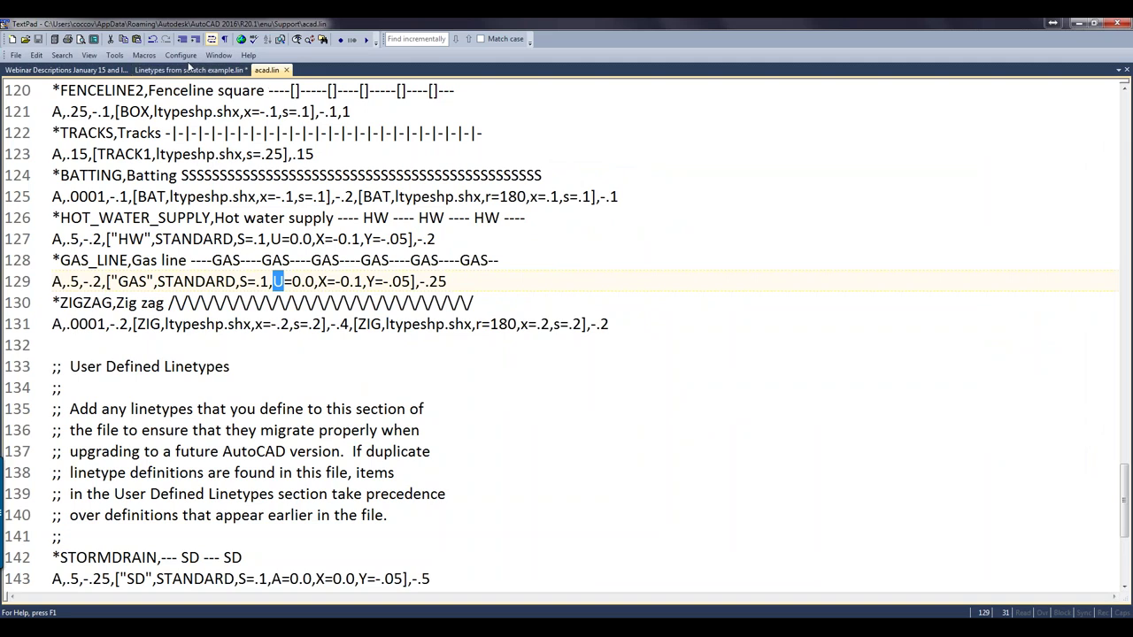
Step: Review the custom definitions in Linetypes from scratch example.lin alongside the user-defined and complex linetype sections of acad.lin
click(191, 70)
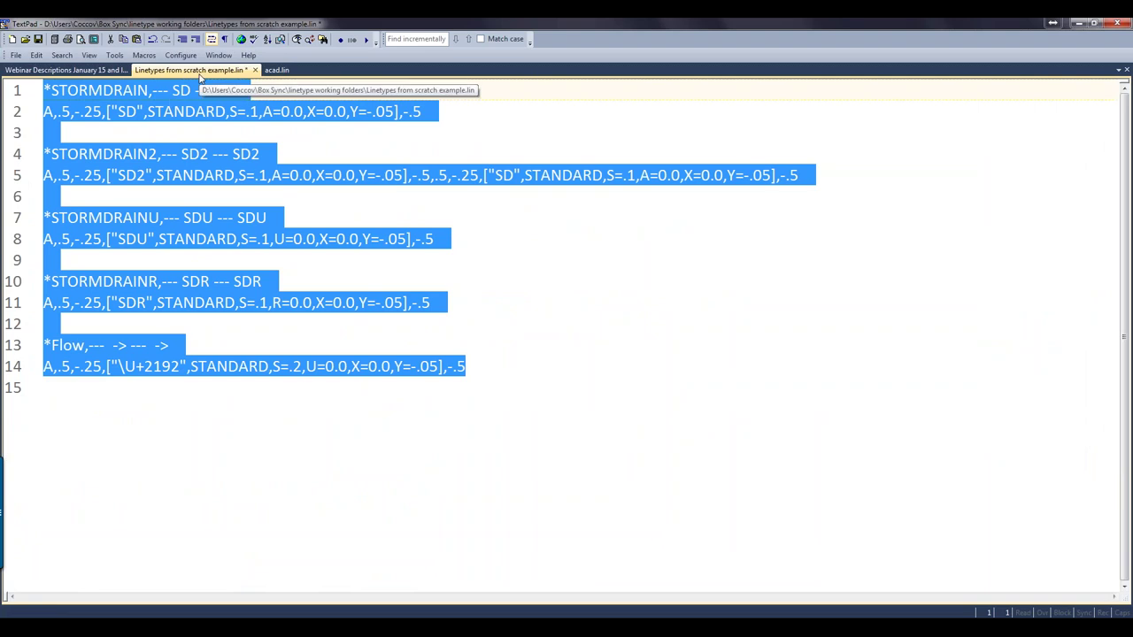
click(272, 71)
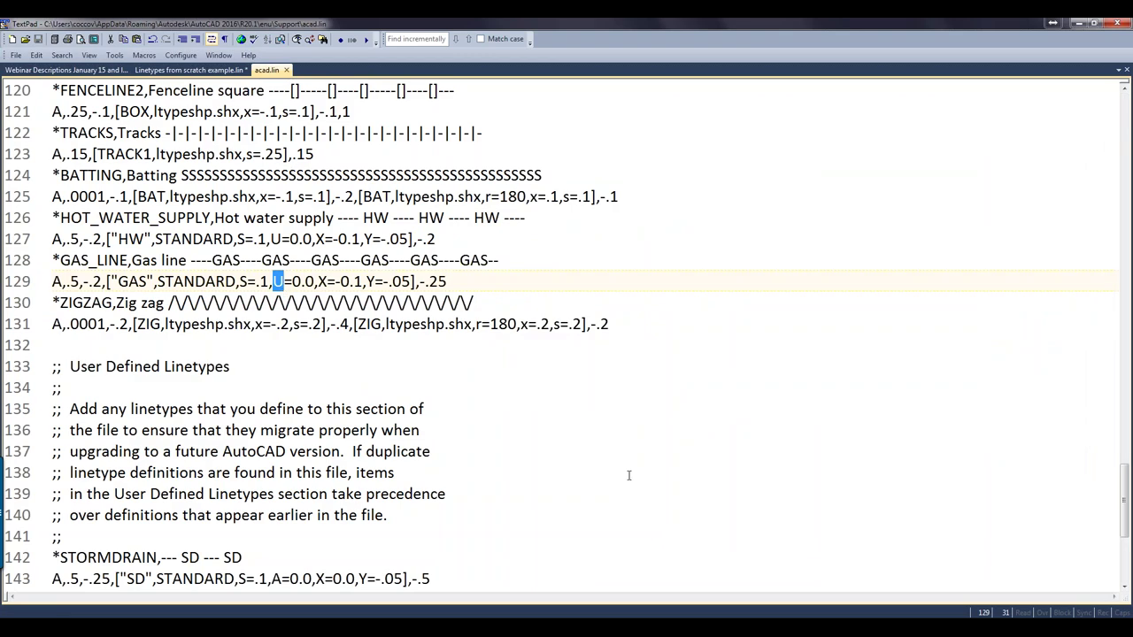
click(595, 472)
scroll(596, 473, up, 3)
scroll(326, 294, up, 3)
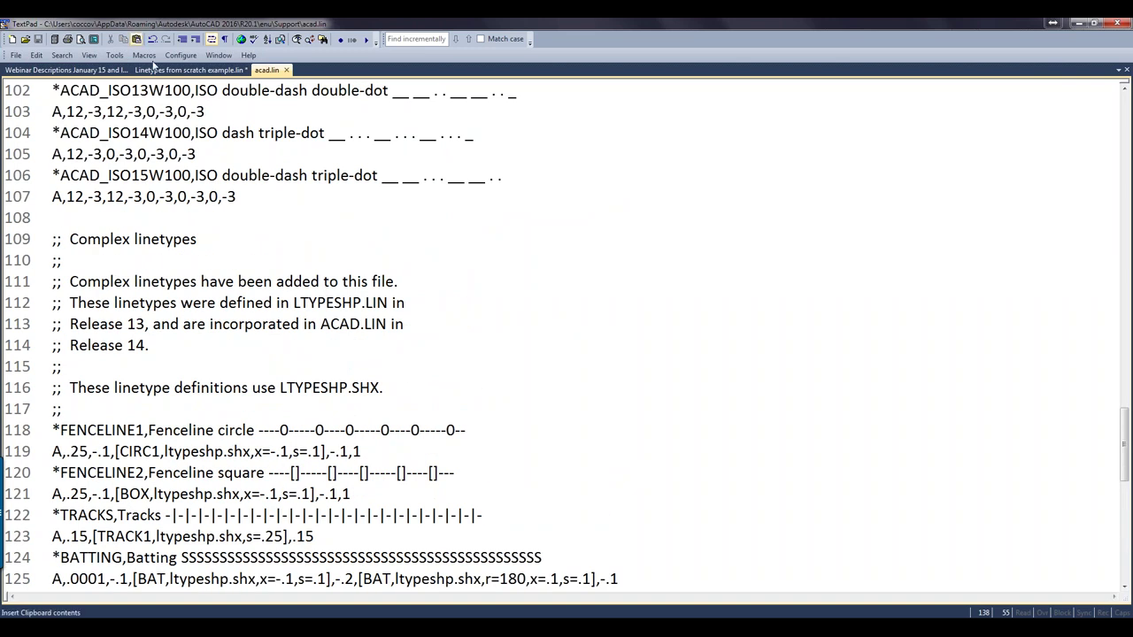
key(ctrl+Tab)
key(ctrl+a)
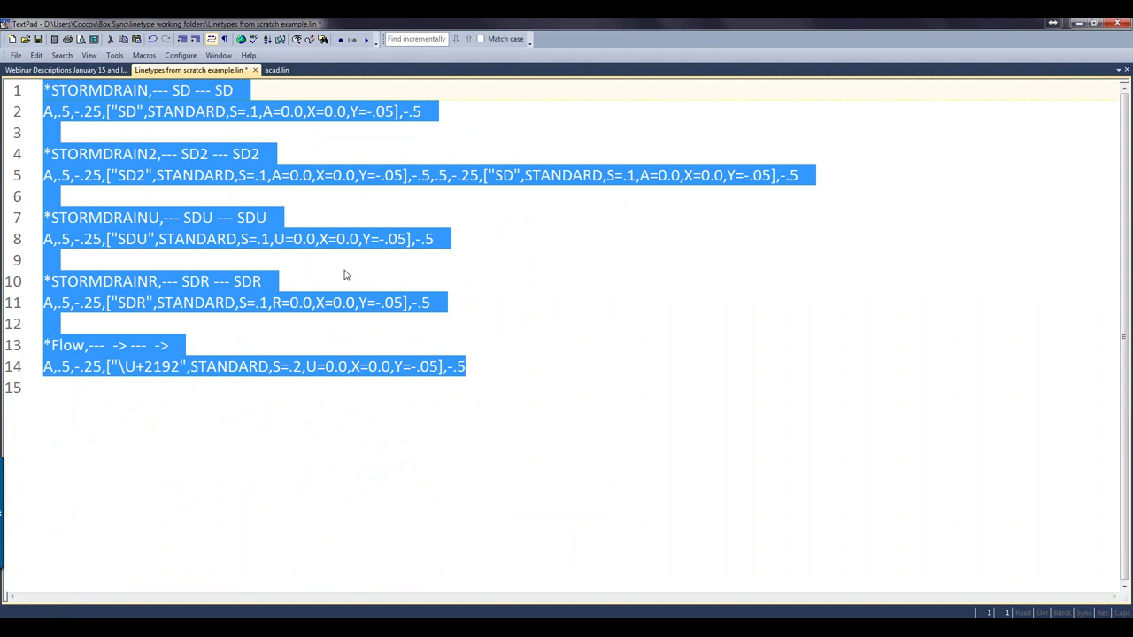
Step: Return to AutoCAD, maximize its window and select the horizontal center line in Drawing2
click(1079, 25)
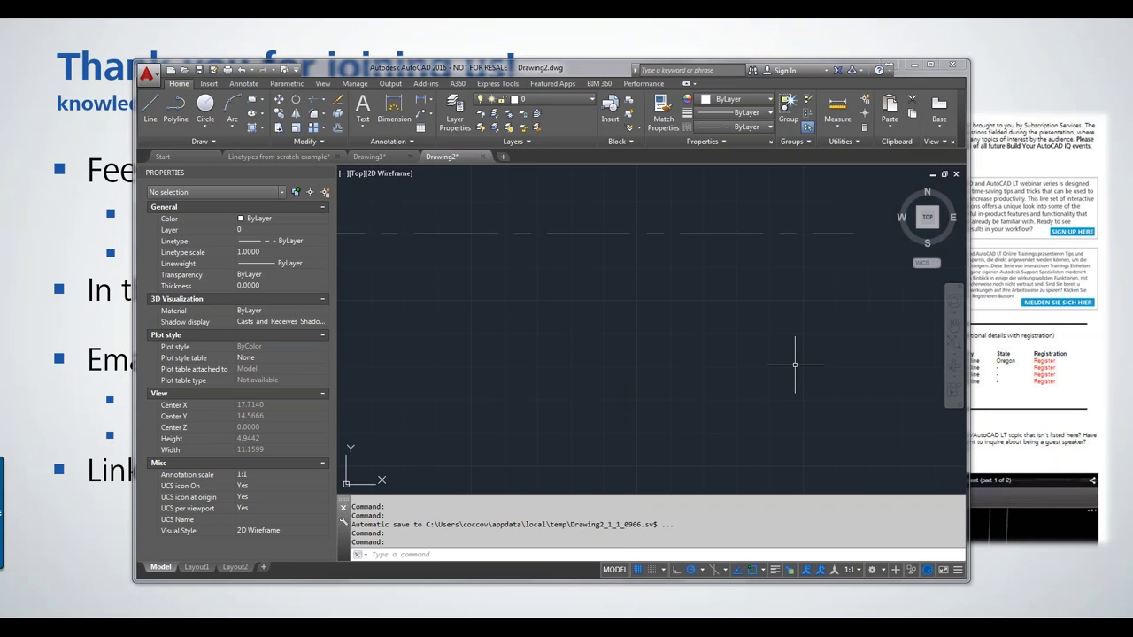
double_click(548, 69)
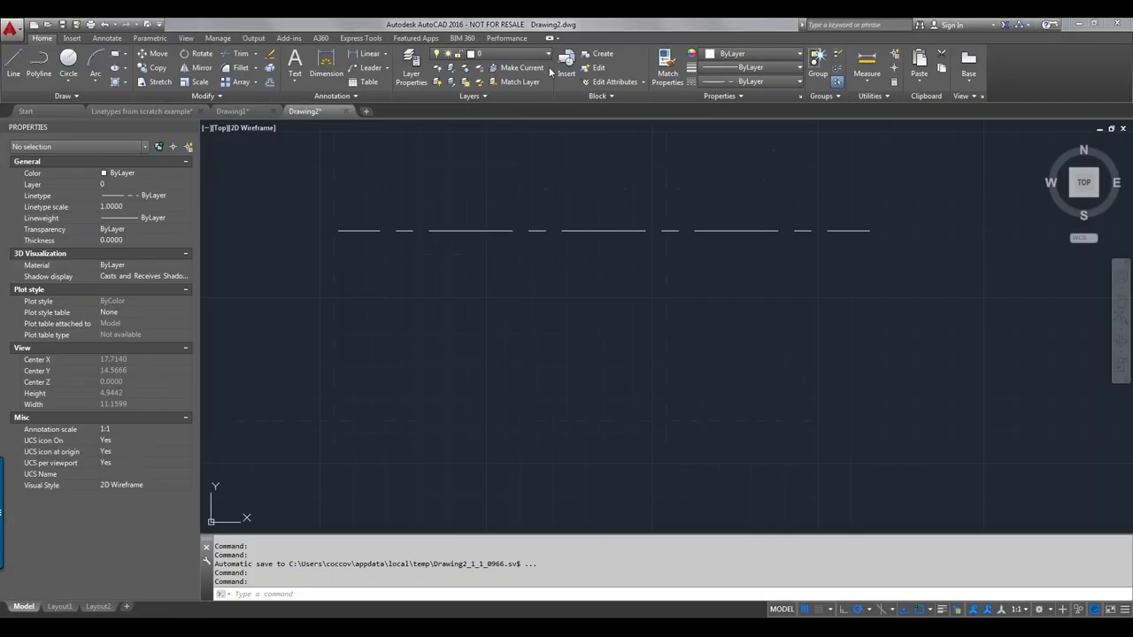
click(921, 209)
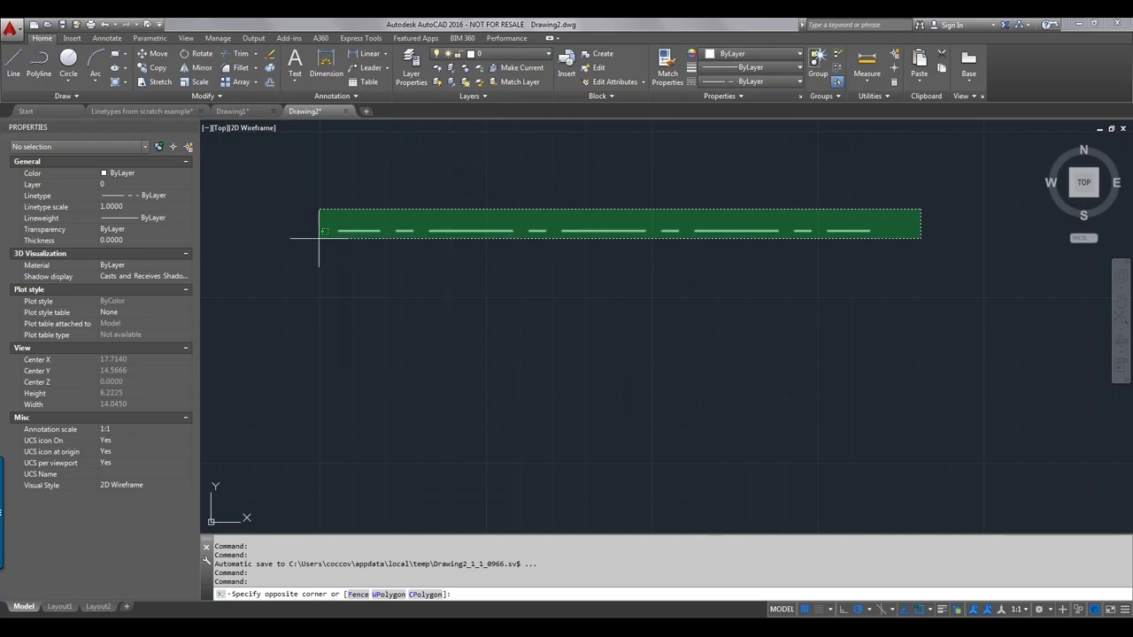
click(337, 256)
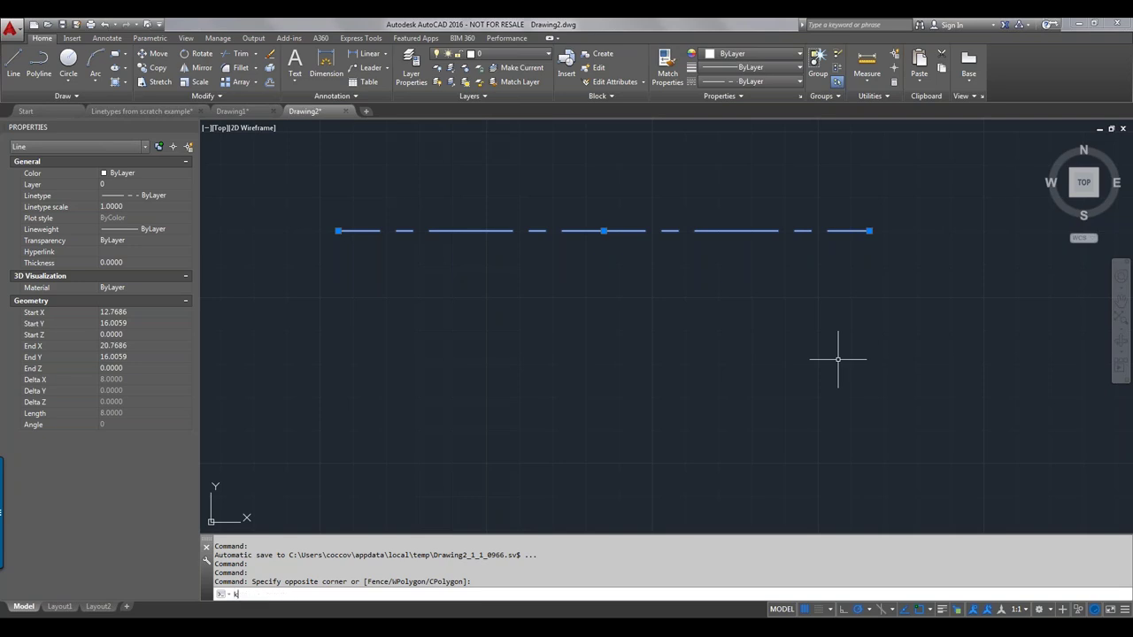
Step: Start a new multiline style named TRASH with MLSTYLE, based on STANDARD
text(l)
key(BackSpace)
text(mlstyle)
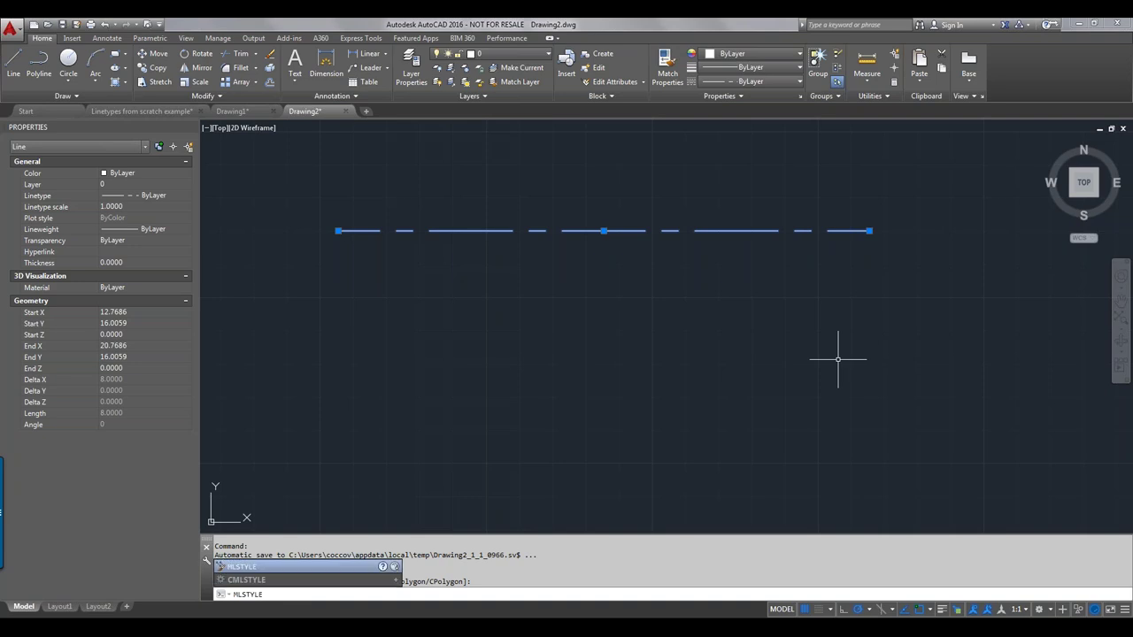
key(Return)
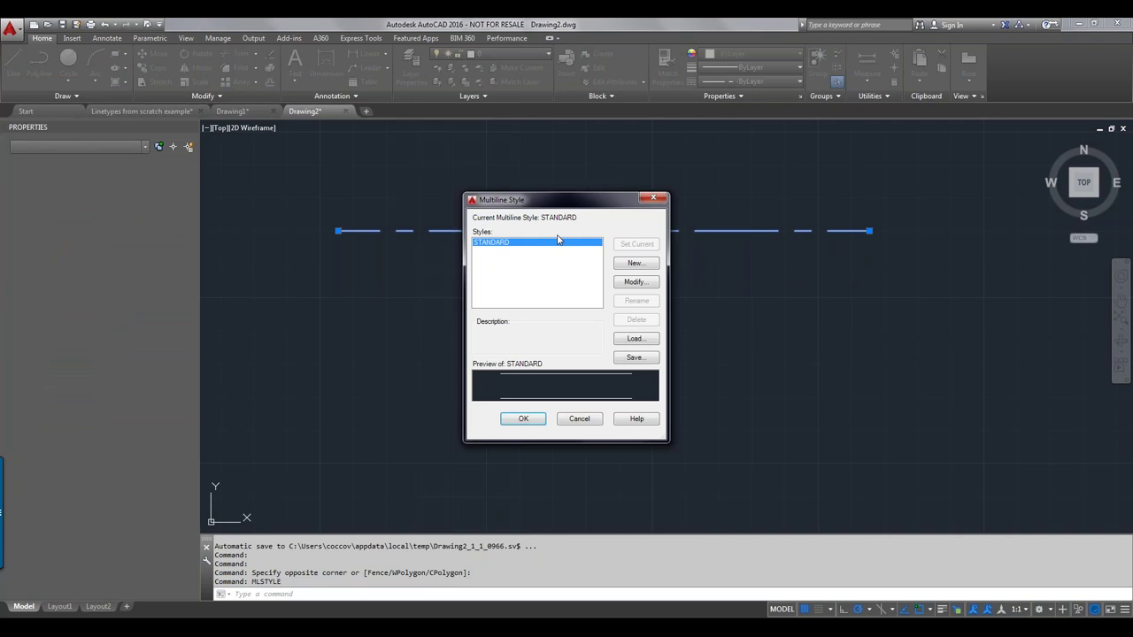
click(637, 264)
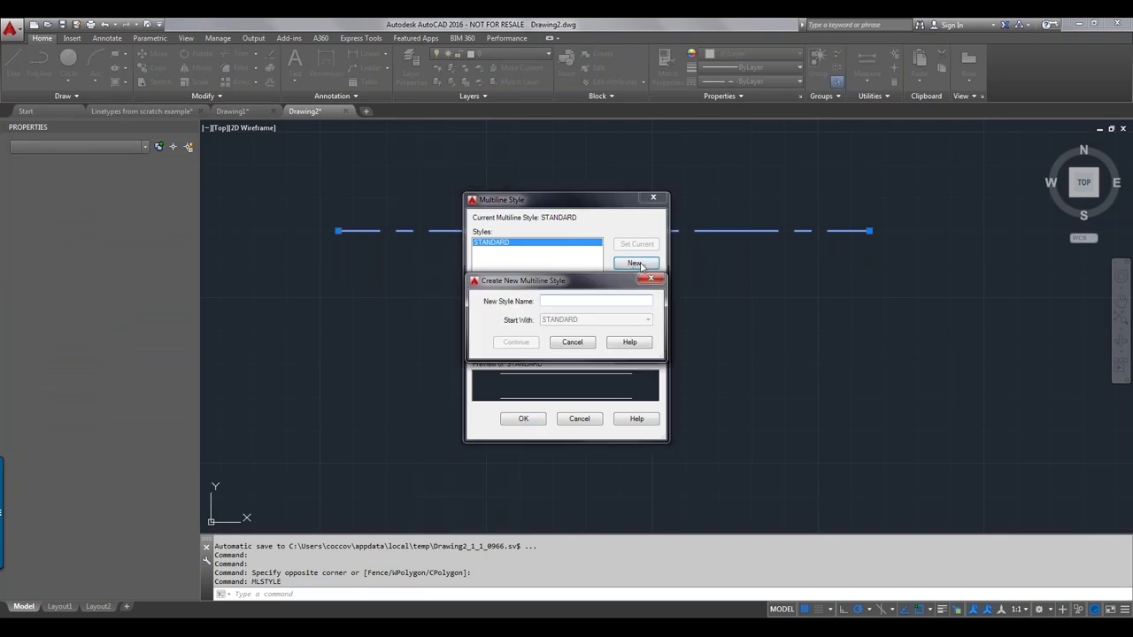
text(trash)
click(512, 343)
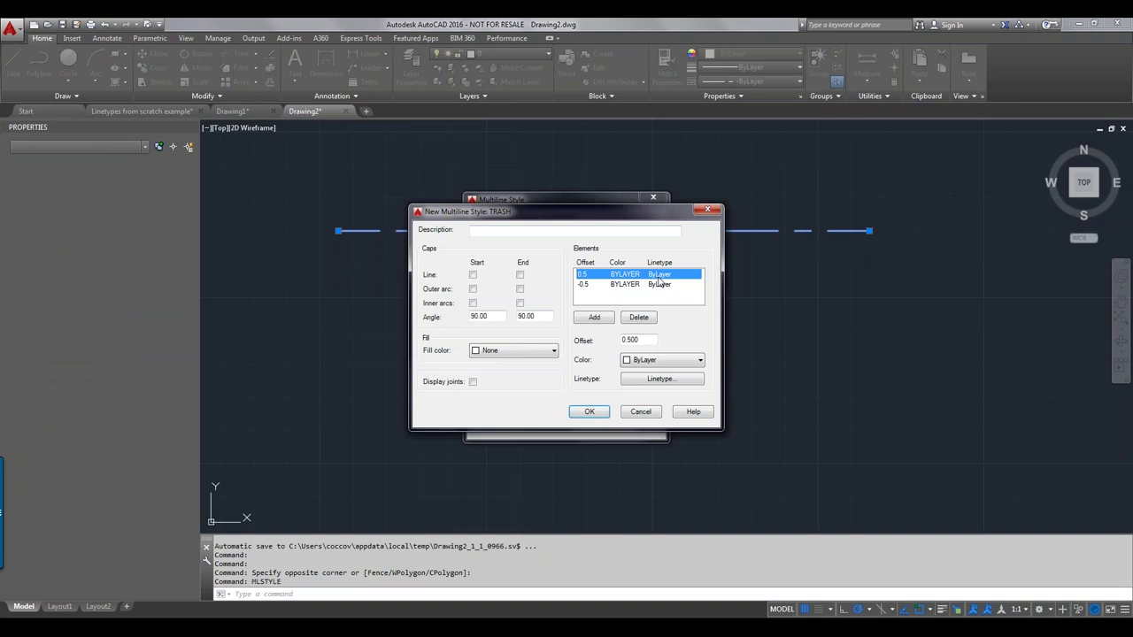
Step: Inspect the color and linetype choices for the 0.5 offset element, then cancel the new multiline style
click(699, 360)
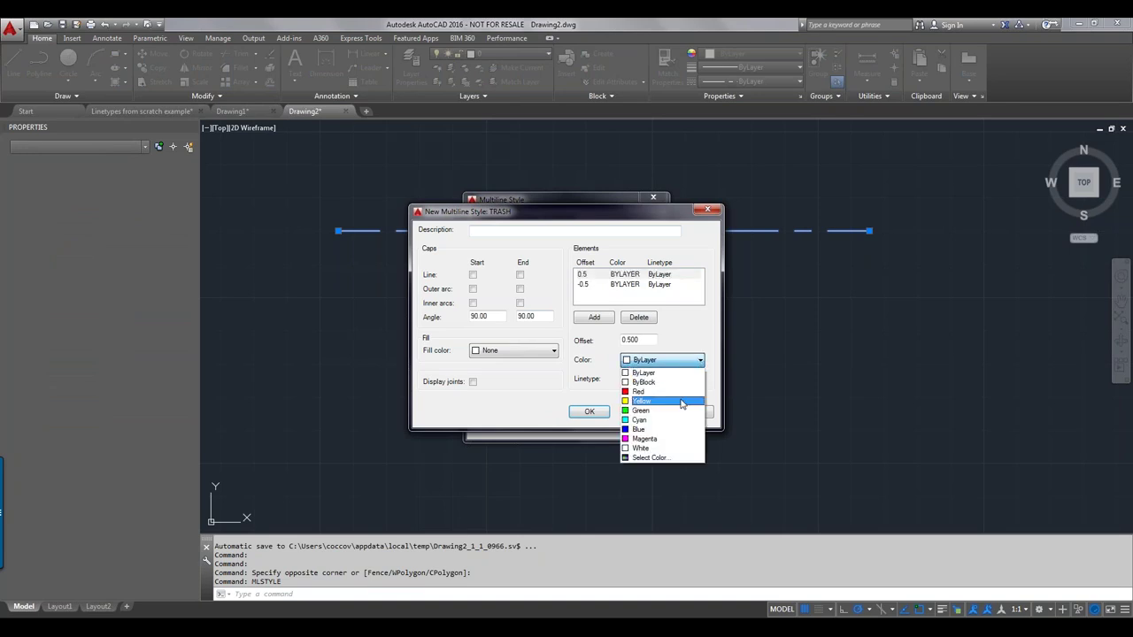
click(708, 324)
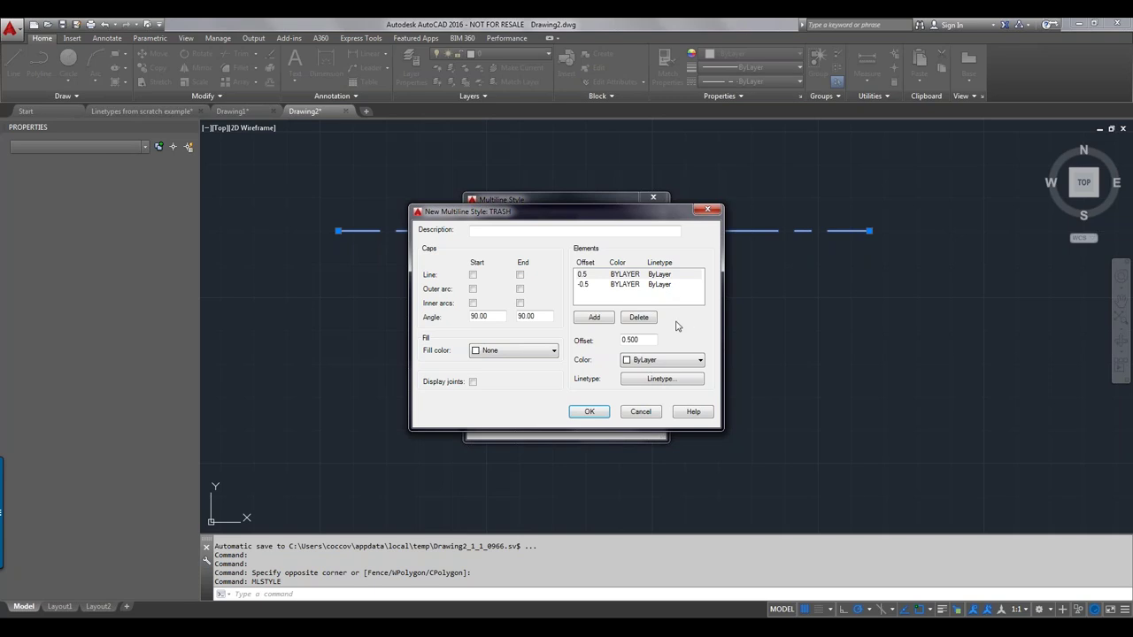
click(662, 378)
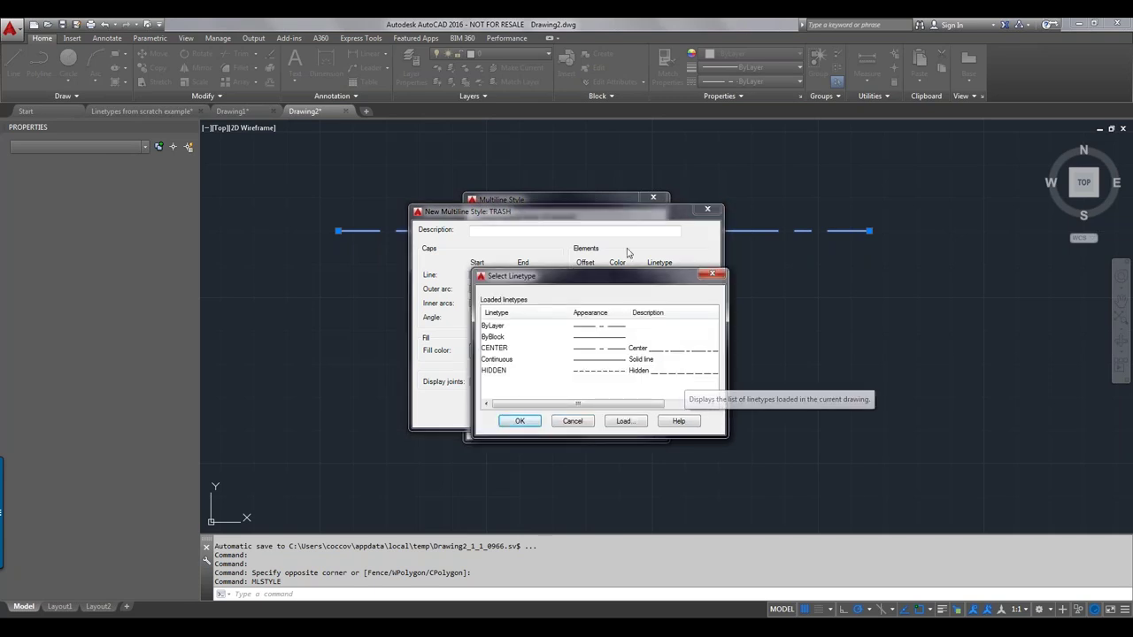
click(583, 421)
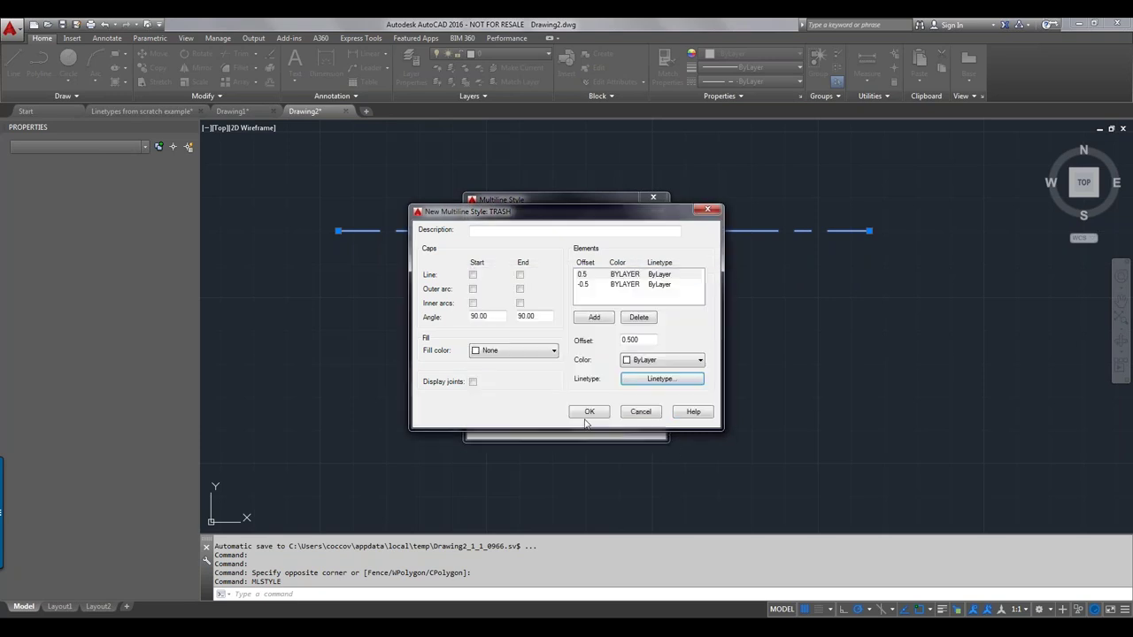
click(654, 416)
click(580, 420)
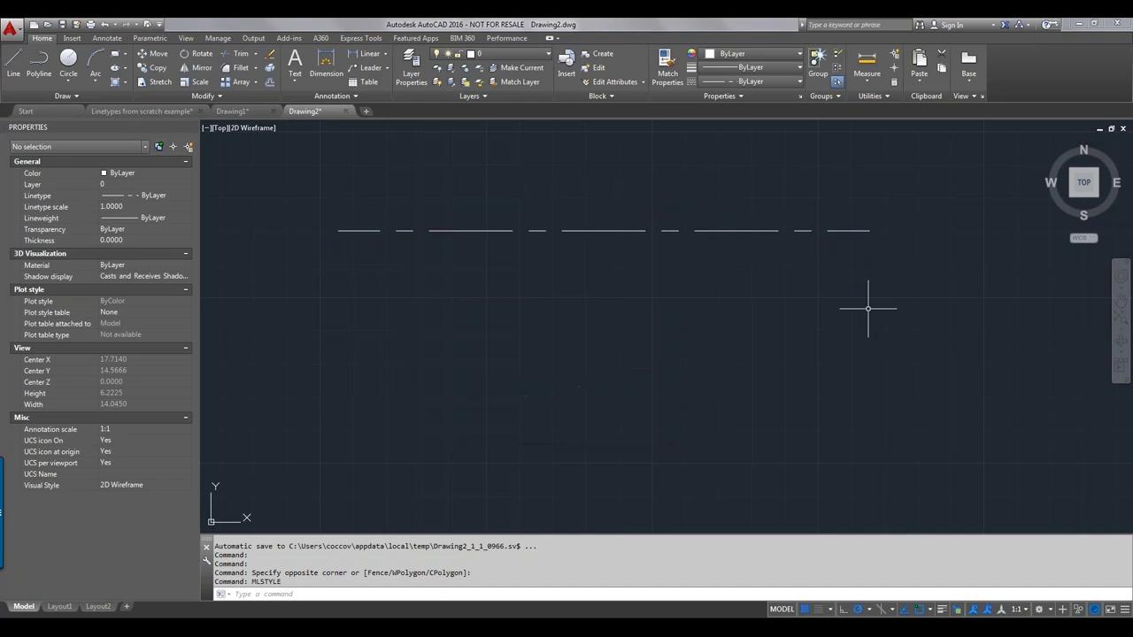